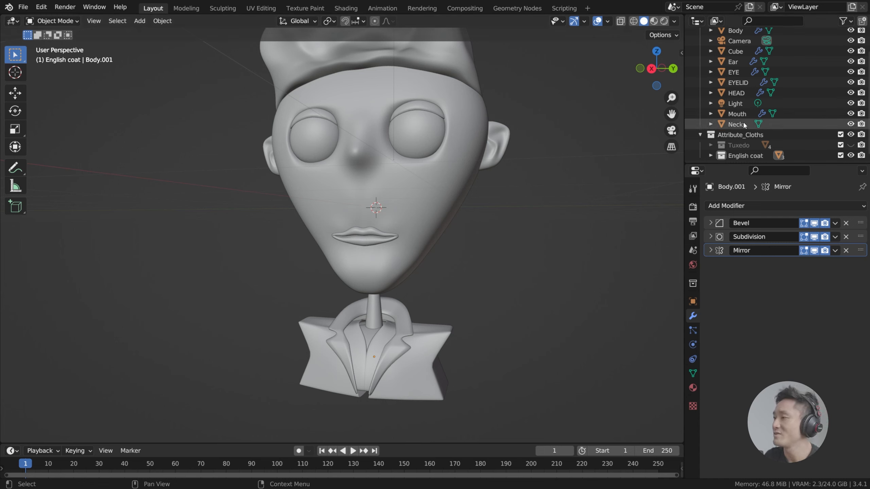
Step: Compare the two outfits by showing Tuxedo in place of English coat and switching the visibility back
{"action": "left_click", "coordinate": [851, 145]}
{"action": "left_click", "coordinate": [851, 155]}
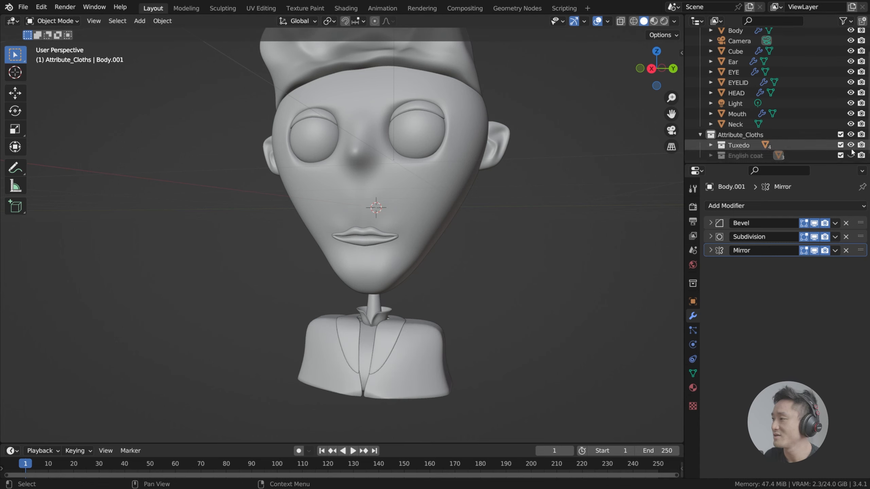
{"action": "left_click", "coordinate": [852, 145]}
{"action": "left_click", "coordinate": [851, 155]}
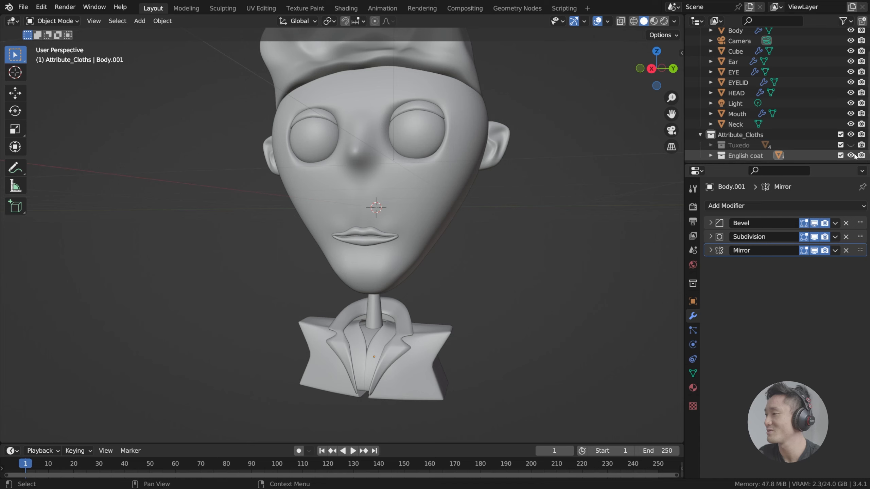
Step: Hide the English coat collection to expose the bare neck and body for modelling
{"action": "left_click", "coordinate": [852, 155]}
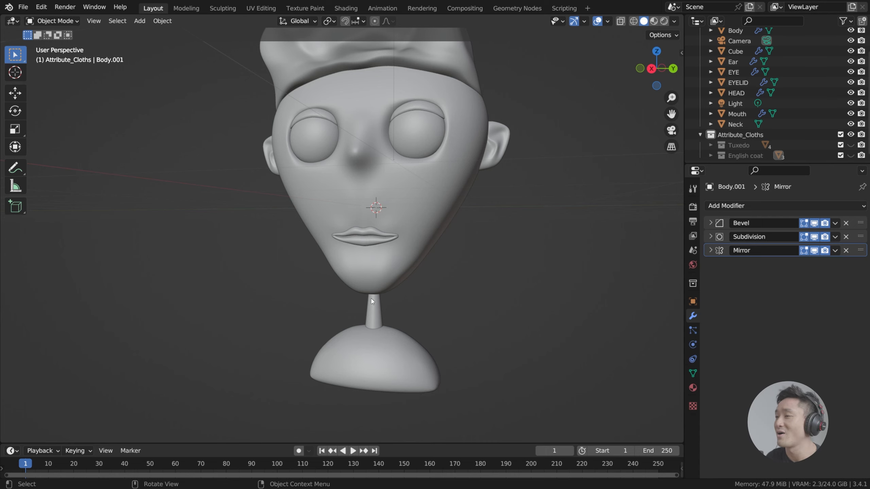
{"action": "scroll", "coordinate": [375, 289], "scroll_direction": "down", "scroll_amount": 2, "text": "shift"}
{"action": "scroll", "coordinate": [429, 311], "scroll_direction": "up", "scroll_amount": 3}
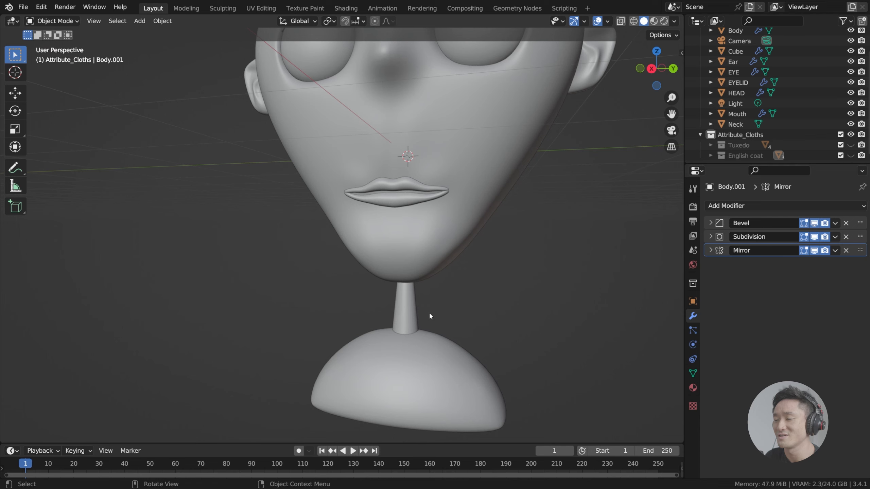
{"action": "scroll", "coordinate": [417, 296], "scroll_direction": "down", "scroll_amount": 3, "text": "shift"}
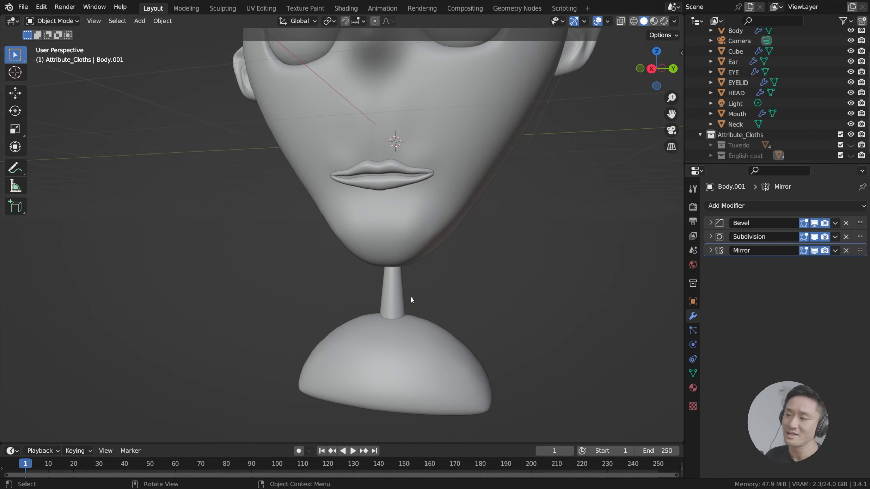
{"action": "middle_click_drag", "start_coordinate": [412, 303], "coordinate": [423, 307]}
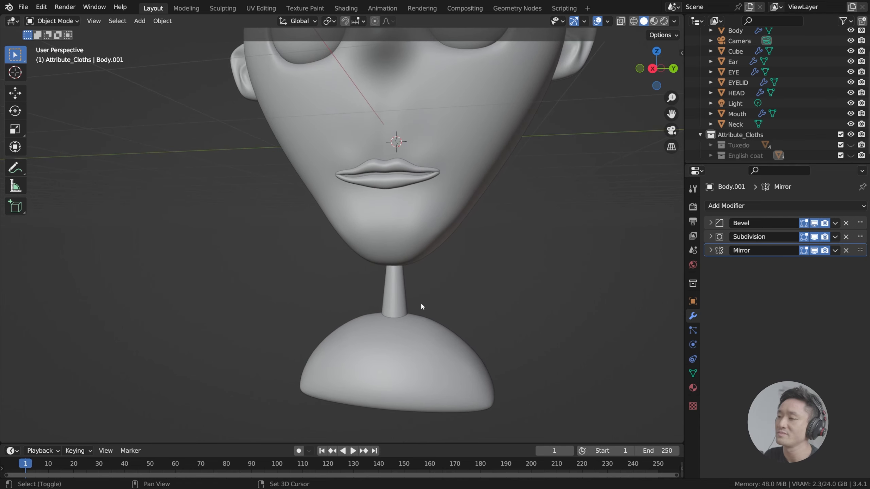
{"action": "key", "text": "shift+a"}
{"action": "mouse_move", "coordinate": [421, 305]}
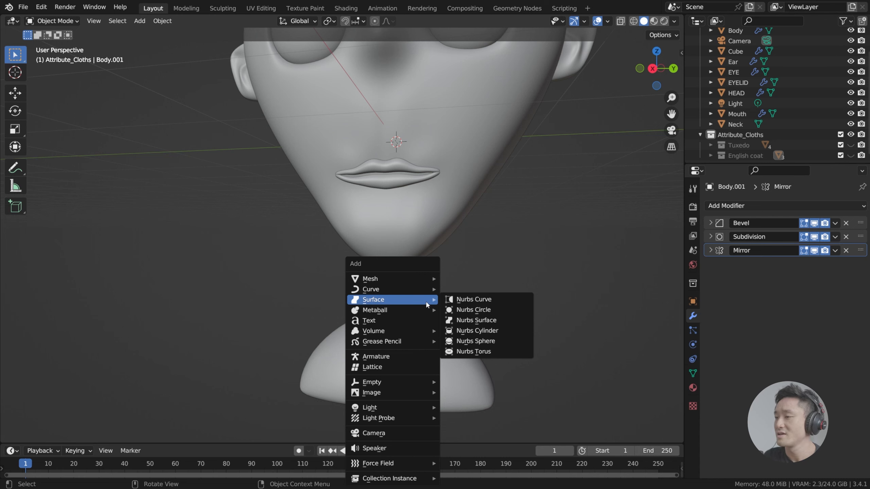
{"action": "key", "text": "Escape"}
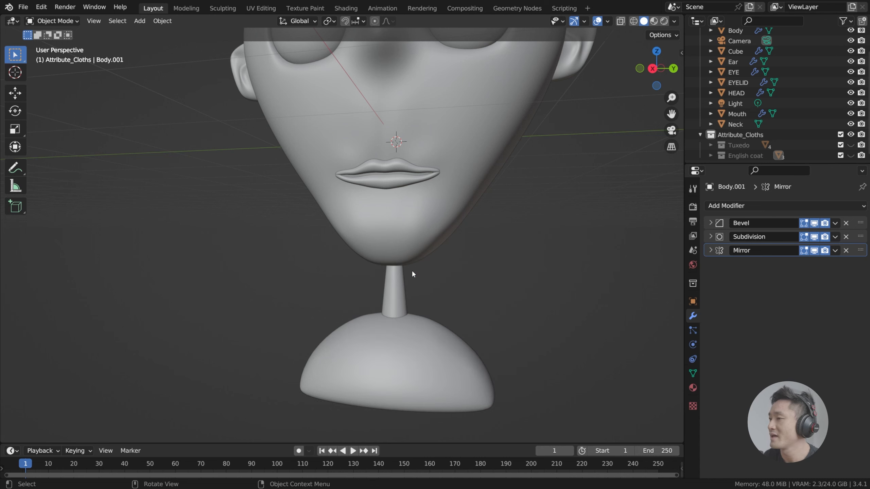
{"action": "scroll", "coordinate": [412, 270], "scroll_direction": "down", "scroll_amount": 2}
{"action": "key", "text": "shift+a"}
{"action": "mouse_move", "coordinate": [405, 275]}
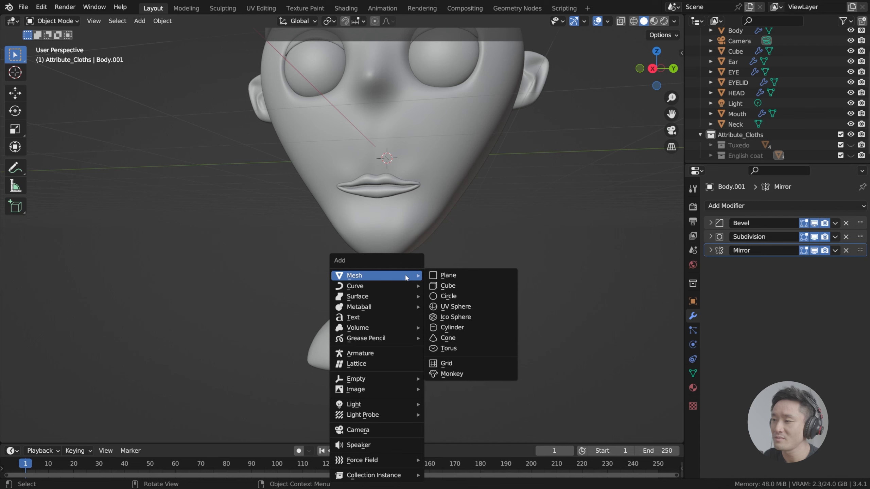
{"action": "key", "text": "Escape"}
Step: Add a mesh circle to the Attribute_Cloths collection as the base of a new clothing piece
{"action": "key", "text": "shift+a"}
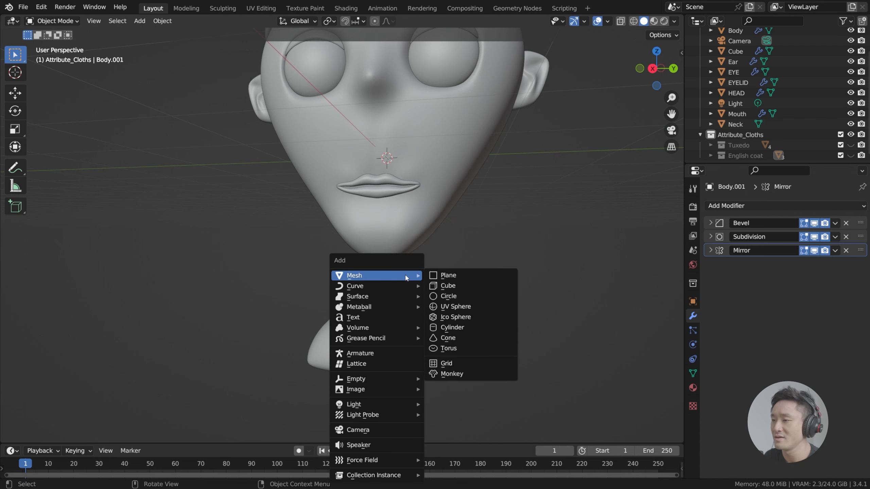
{"action": "left_click", "coordinate": [480, 297]}
{"action": "middle_click_drag", "start_coordinate": [492, 184], "coordinate": [494, 199], "text": "shift"}
{"action": "scroll", "coordinate": [729, 122], "scroll_direction": "down", "scroll_amount": 2}
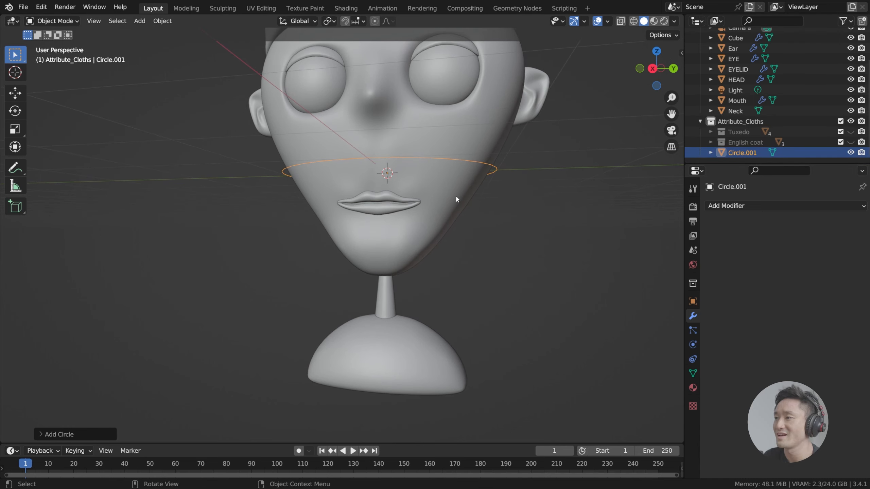
{"action": "mouse_move", "coordinate": [463, 176]}
{"action": "middle_mouse_down"}
{"action": "mouse_move", "coordinate": [471, 190]}
{"action": "mouse_move", "coordinate": [449, 168]}
{"action": "mouse_move", "coordinate": [461, 168]}
{"action": "mouse_move", "coordinate": [454, 176]}
{"action": "middle_mouse_up"}
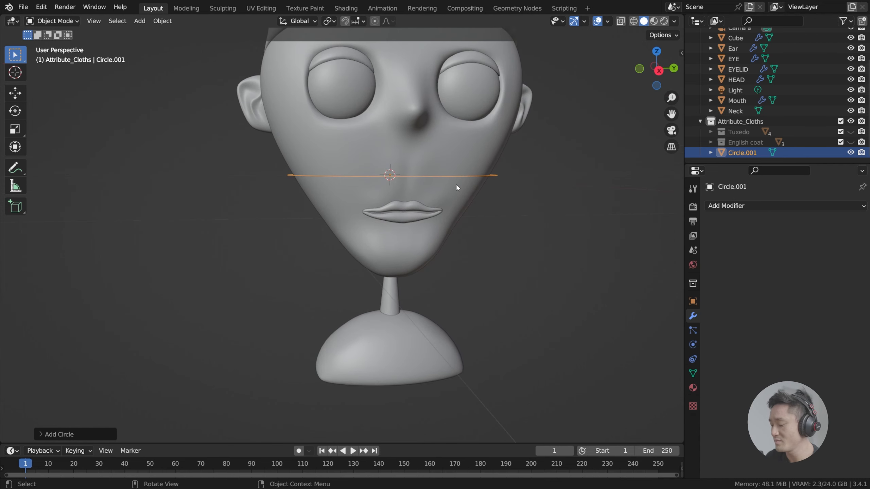
Step: Move the new circle down along the Z axis by about 1.2 m to the height of the neck
{"action": "key", "text": "KP_3"}
{"action": "key", "text": "g"}
{"action": "key", "text": "z"}
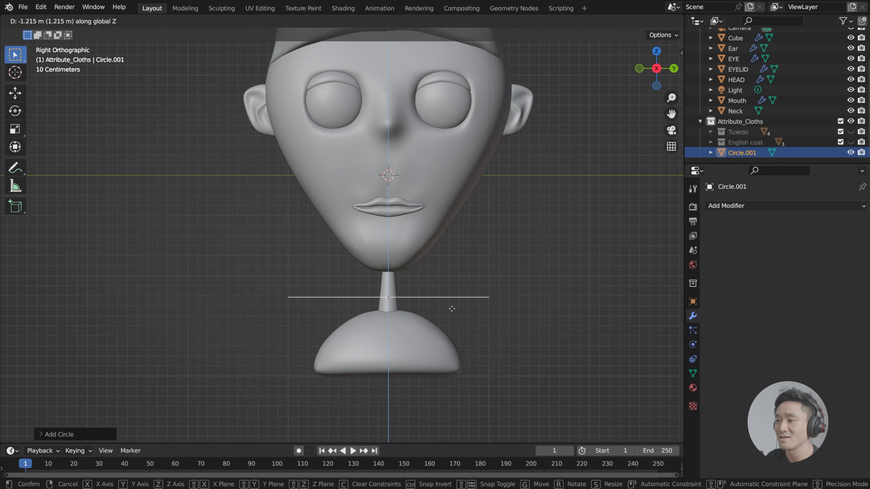
{"action": "left_click", "coordinate": [445, 301]}
Step: Scale the circle's vertices down in Edit Mode until the ring loosely surrounds the neck
{"action": "middle_click_drag", "start_coordinate": [438, 299], "coordinate": [438, 274]}
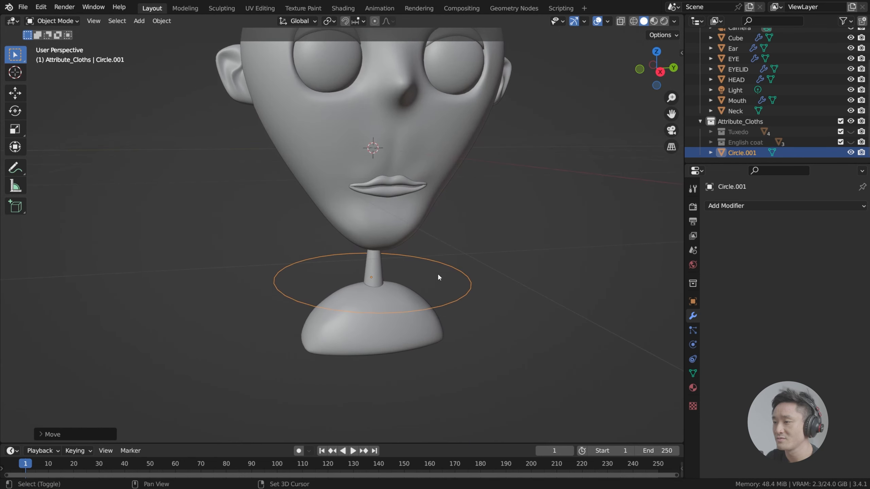
{"action": "scroll", "coordinate": [462, 282], "scroll_direction": "up", "scroll_amount": 1}
{"action": "scroll", "coordinate": [471, 271], "scroll_direction": "up", "scroll_amount": 2}
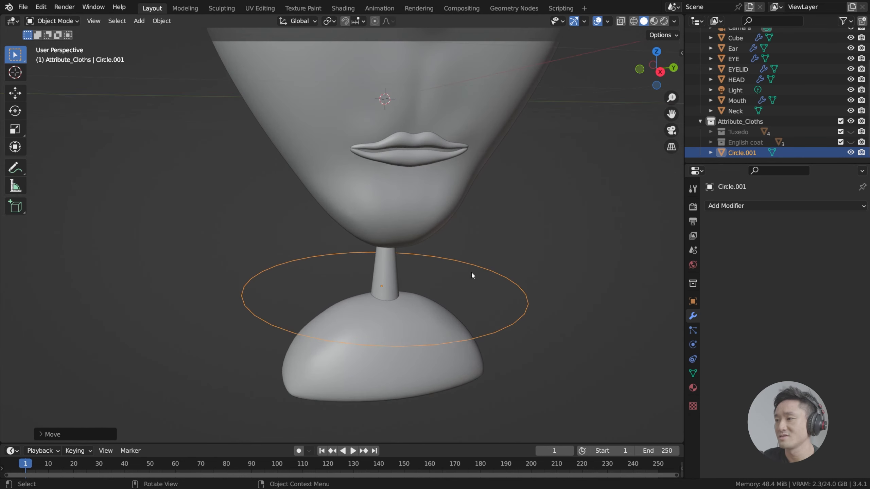
{"action": "key", "text": "Tab"}
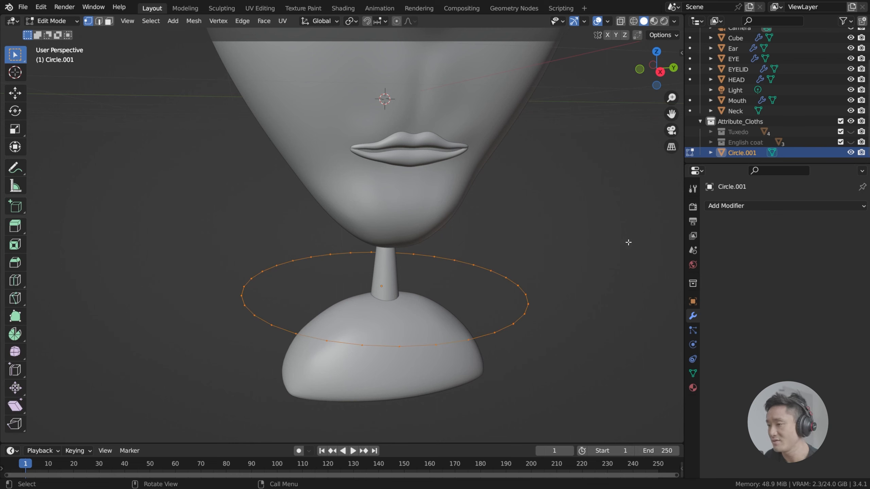
{"action": "key", "text": "s"}
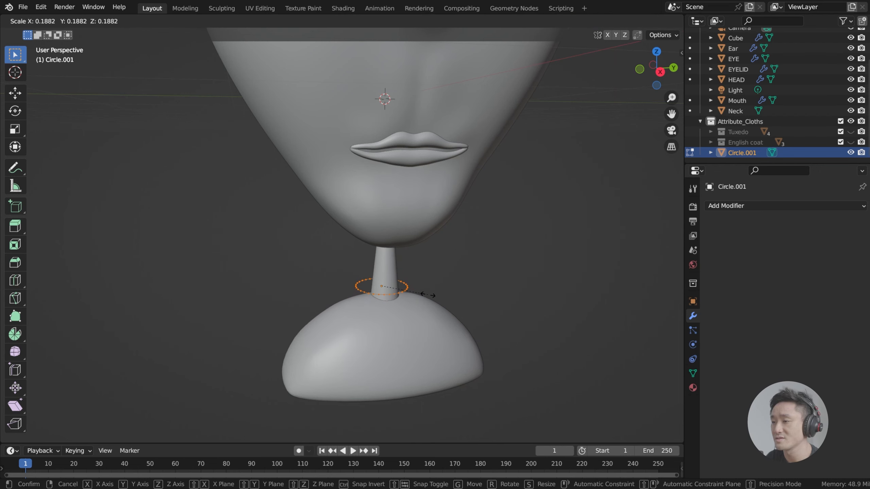
{"action": "left_click", "coordinate": [412, 291]}
Step: In front view, move the circle object about 0.08 m along X and slightly down to centre it on the neck's base
{"action": "middle_click_drag", "start_coordinate": [413, 291], "coordinate": [435, 226]}
{"action": "scroll", "coordinate": [401, 296], "scroll_direction": "up", "scroll_amount": 3}
{"action": "scroll", "coordinate": [483, 242], "scroll_direction": "up", "scroll_amount": 3}
{"action": "key", "text": "Tab"}
{"action": "middle_click_drag", "start_coordinate": [482, 286], "coordinate": [393, 230], "text": "shift"}
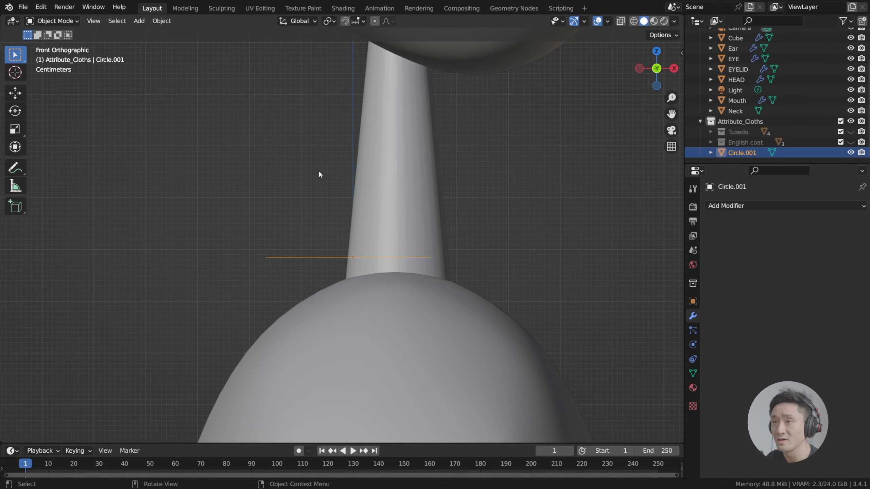
{"action": "key", "text": "g"}
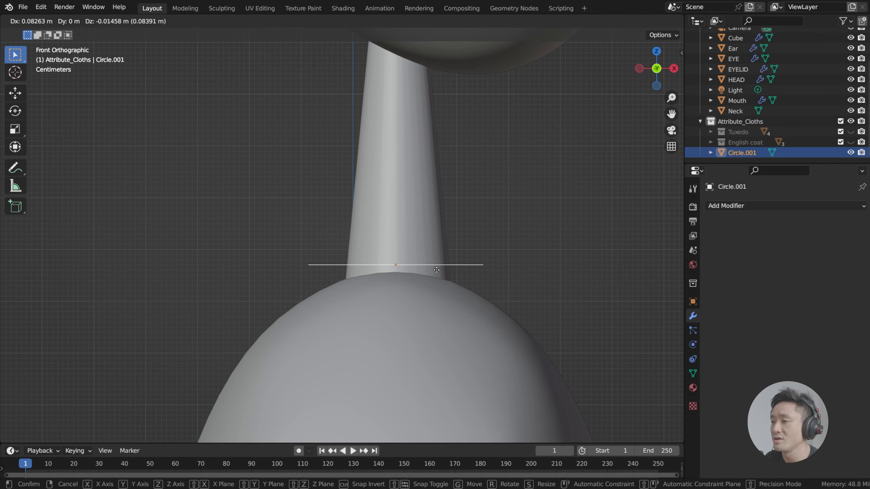
{"action": "left_click", "coordinate": [437, 271]}
Step: Scale the circle's vertices down a little more so the ring fits closer around the neck's base
{"action": "middle_click_drag", "start_coordinate": [459, 201], "coordinate": [467, 231]}
{"action": "key", "text": "KP_1"}
{"action": "key", "text": "Tab"}
{"action": "key", "text": "s"}
{"action": "left_click", "coordinate": [483, 211]}
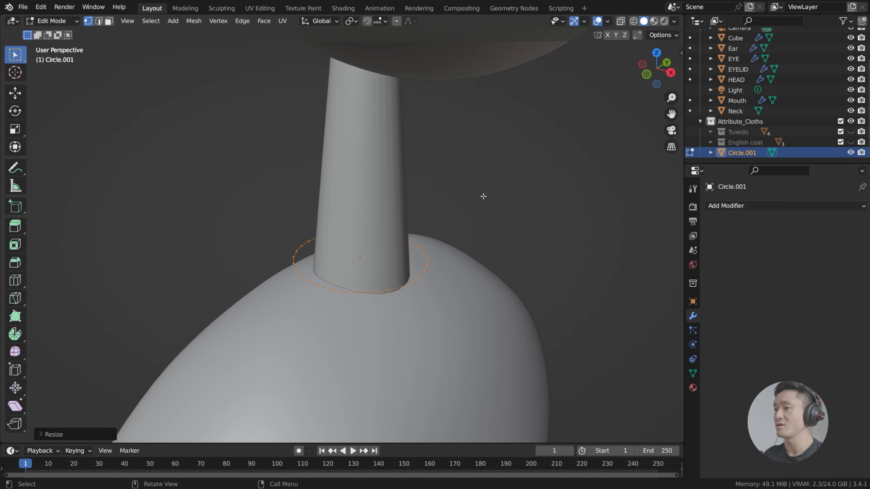
Step: Extrude the ring upward along Z by about 0.2 m to form a cylindrical collar around the neck
{"action": "key", "text": "e"}
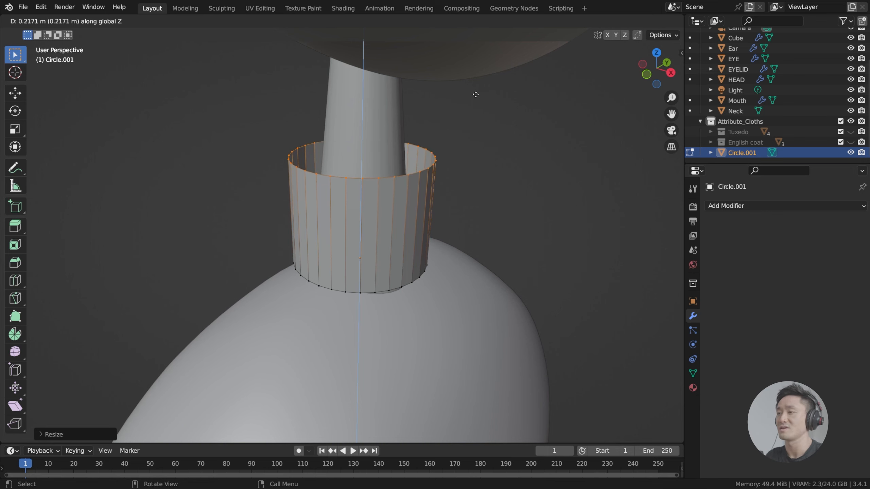
{"action": "left_click", "coordinate": [479, 79]}
{"action": "scroll", "coordinate": [479, 79], "scroll_direction": "down", "scroll_amount": 5}
{"action": "middle_click_drag", "start_coordinate": [478, 79], "coordinate": [421, 177]}
{"action": "scroll", "coordinate": [420, 177], "scroll_direction": "up", "scroll_amount": 8}
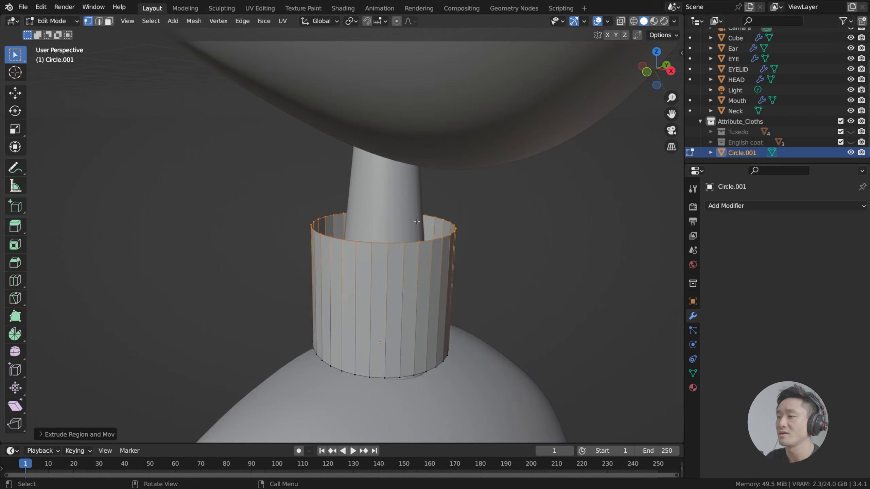
Step: Apply Shade Smooth to the collar cylinder in Object Mode
{"action": "left_click", "coordinate": [723, 205]}
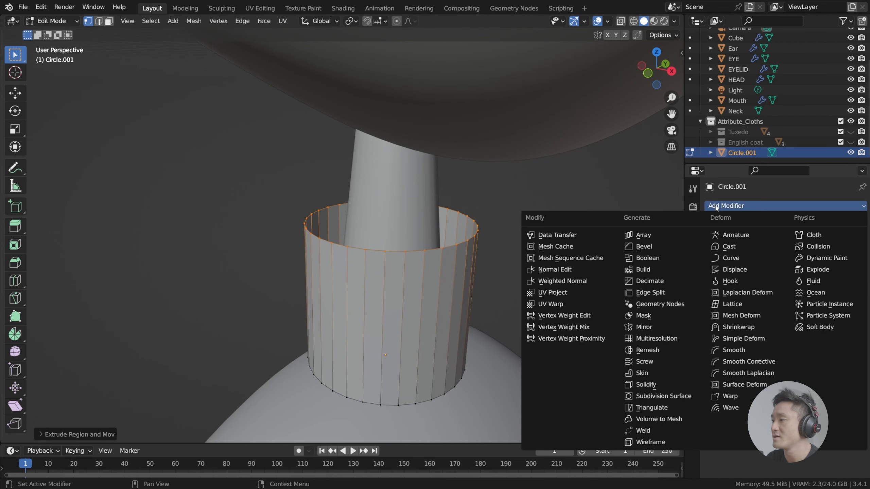
{"action": "key", "text": "Tab"}
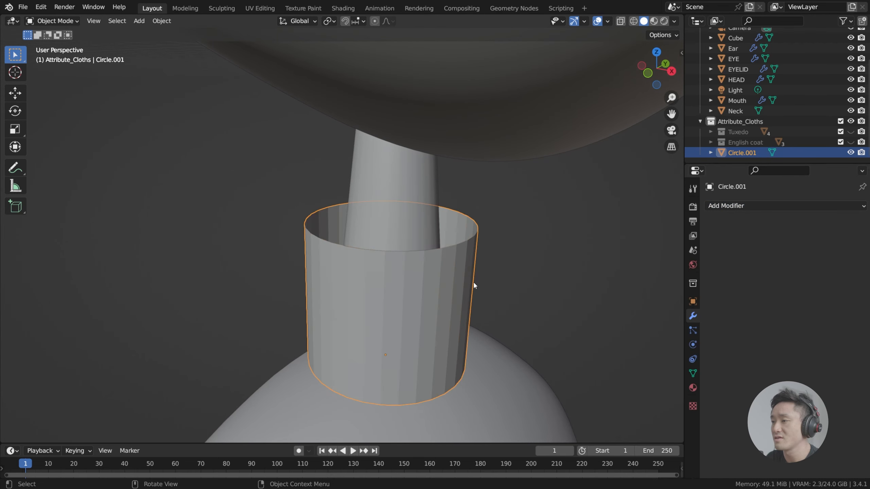
{"action": "right_click", "coordinate": [436, 277]}
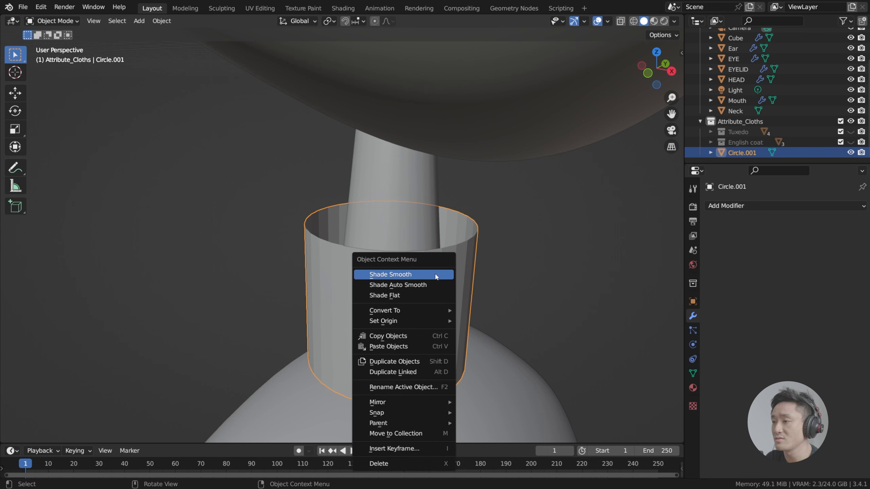
{"action": "left_click", "coordinate": [435, 274]}
Step: Return to Edit Mode on the collar cylinder and add a Solidify modifier to it
{"action": "key", "text": "Tab"}
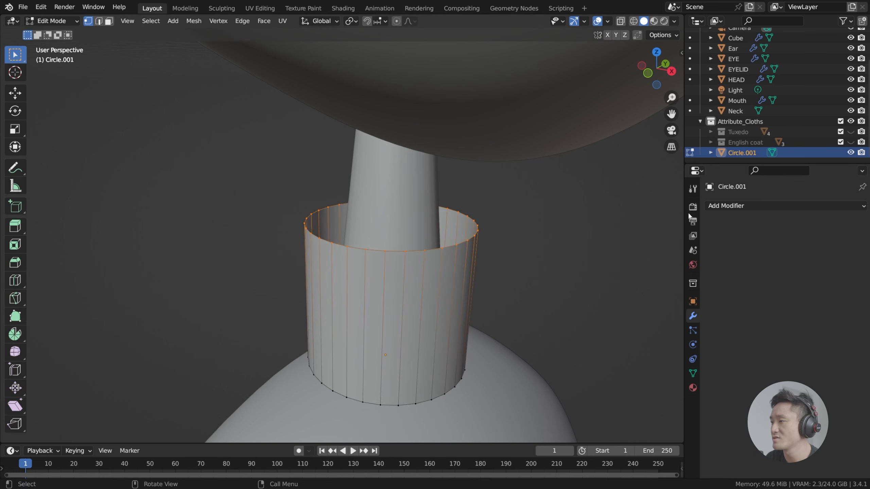
{"action": "middle_click_drag", "start_coordinate": [493, 239], "coordinate": [455, 237]}
{"action": "left_click", "coordinate": [758, 206]}
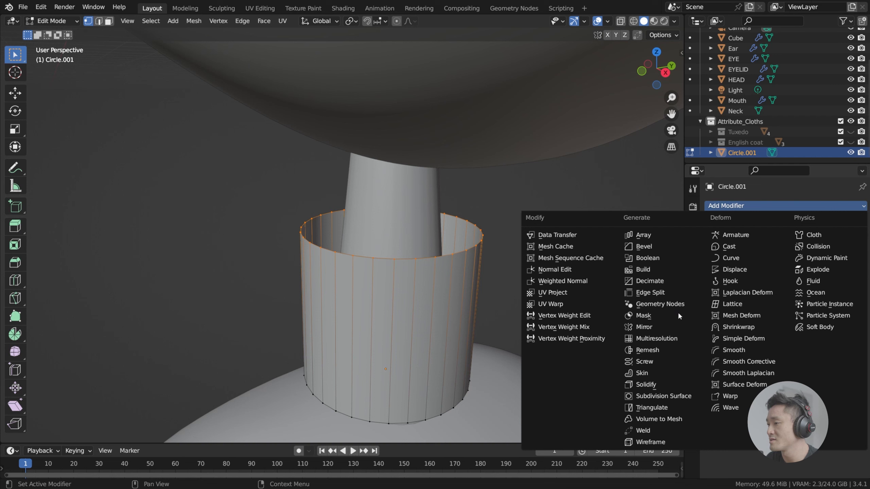
{"action": "left_click", "coordinate": [645, 384]}
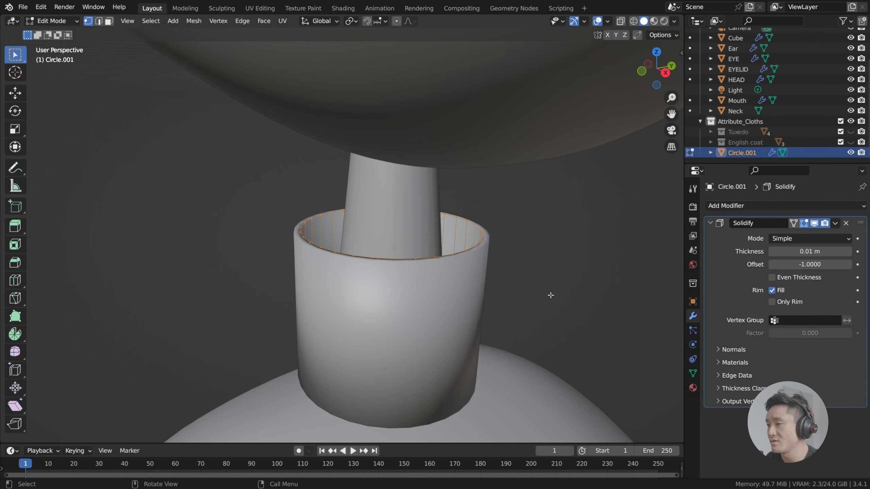
Step: Try a Solidify thickness of 0.005 m on the collar and return it to 0.01 m
{"action": "left_click", "coordinate": [798, 252]}
{"action": "left_click", "coordinate": [785, 251]}
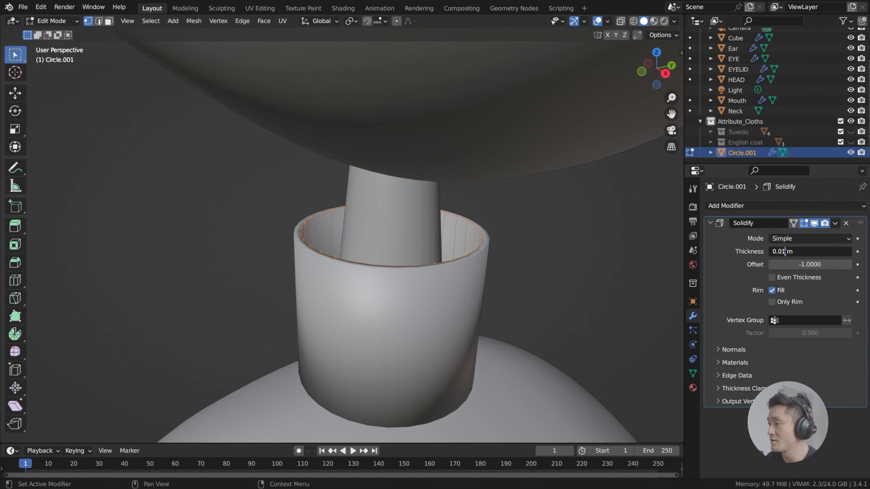
{"action": "type", "text": "5"}
{"action": "key", "text": "Return"}
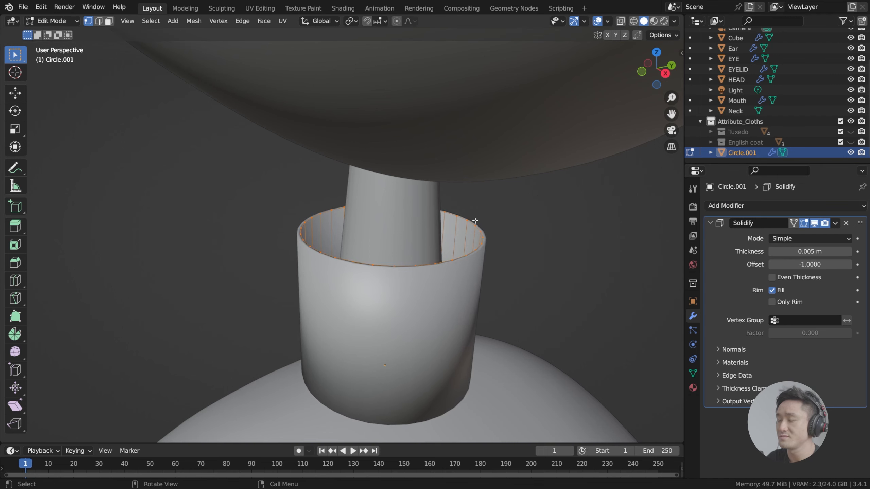
{"action": "mouse_move", "coordinate": [480, 220]}
{"action": "middle_mouse_down"}
{"action": "mouse_move", "coordinate": [439, 195]}
{"action": "mouse_move", "coordinate": [472, 226]}
{"action": "mouse_move", "coordinate": [476, 213]}
{"action": "middle_mouse_up"}
{"action": "left_click", "coordinate": [814, 251]}
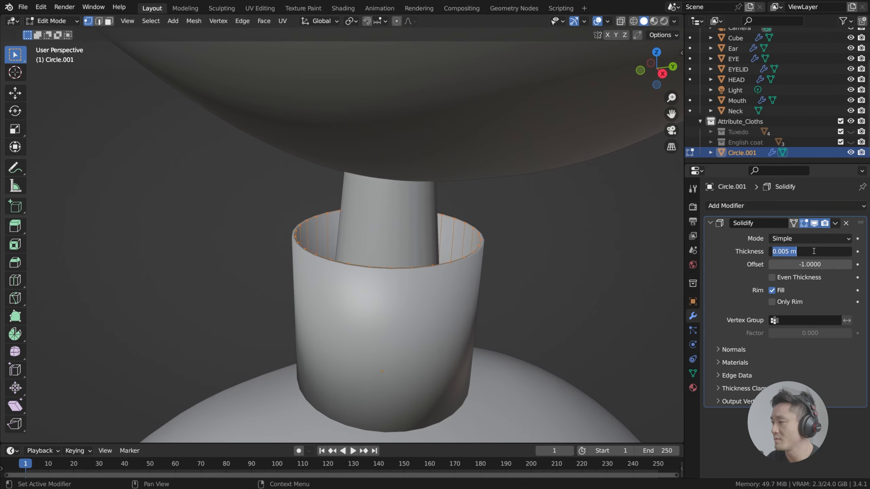
{"action": "type", "text": "0.01"}
{"action": "key", "text": "Return"}
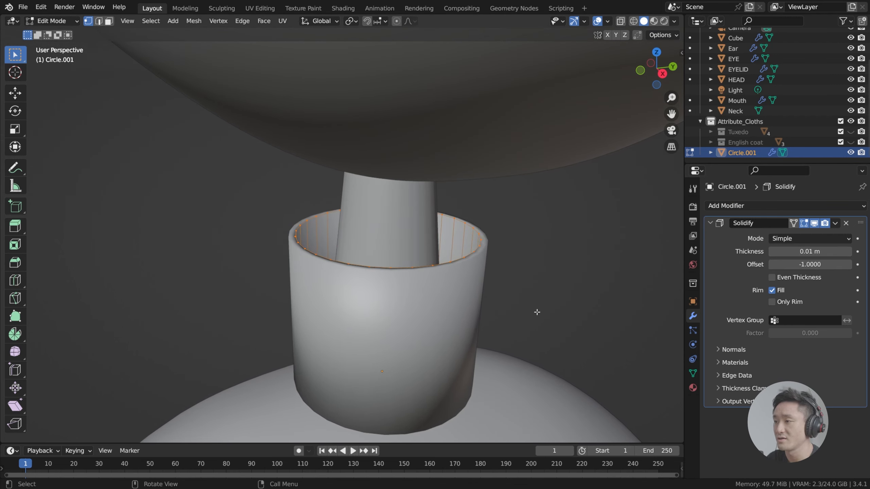
Step: Examine the thickened collar from several angles in Object and Edit Mode, and clear the vertex selection
{"action": "middle_click_drag", "start_coordinate": [503, 286], "coordinate": [443, 266]}
{"action": "key", "text": "Tab"}
{"action": "scroll", "coordinate": [442, 265], "scroll_direction": "up", "scroll_amount": 2}
{"action": "key", "text": "Tab"}
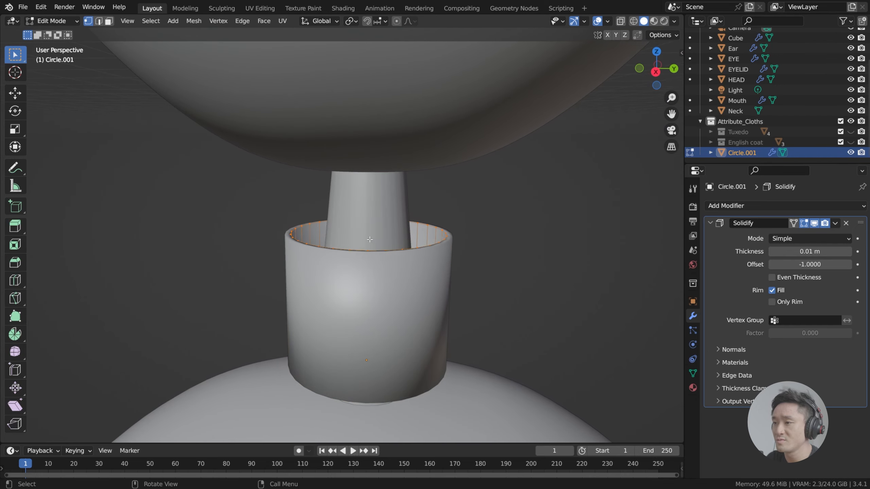
{"action": "middle_click_drag", "start_coordinate": [435, 206], "coordinate": [447, 220]}
{"action": "scroll", "coordinate": [452, 228], "scroll_direction": "up", "scroll_amount": 2}
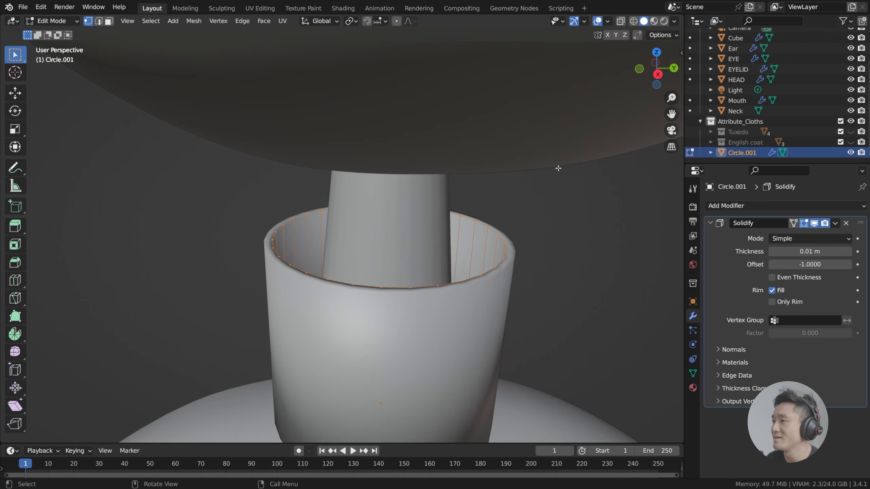
{"action": "left_click", "coordinate": [305, 199]}
{"action": "scroll", "coordinate": [305, 199], "scroll_direction": "down", "scroll_amount": 4}
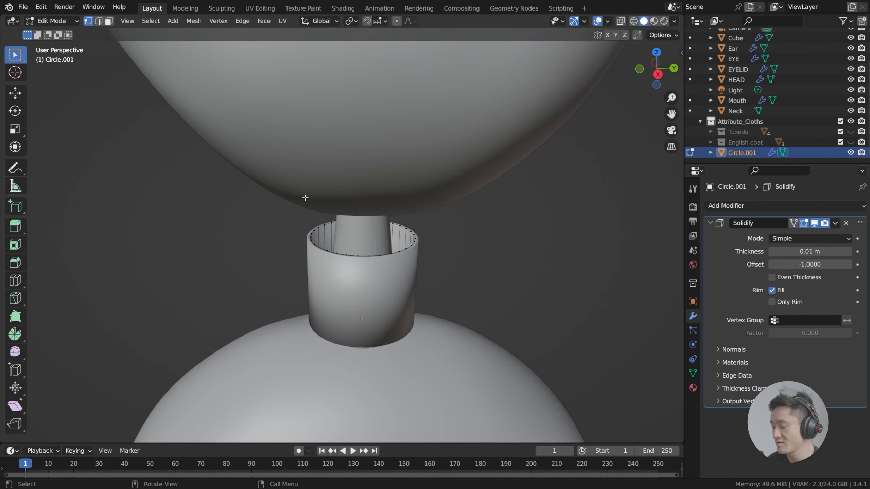
Step: Select the collar's top vertex ring with X-ray enabled, scale it to about 0.67, and turn X-ray off
{"action": "scroll", "coordinate": [305, 199], "scroll_direction": "up", "scroll_amount": 4}
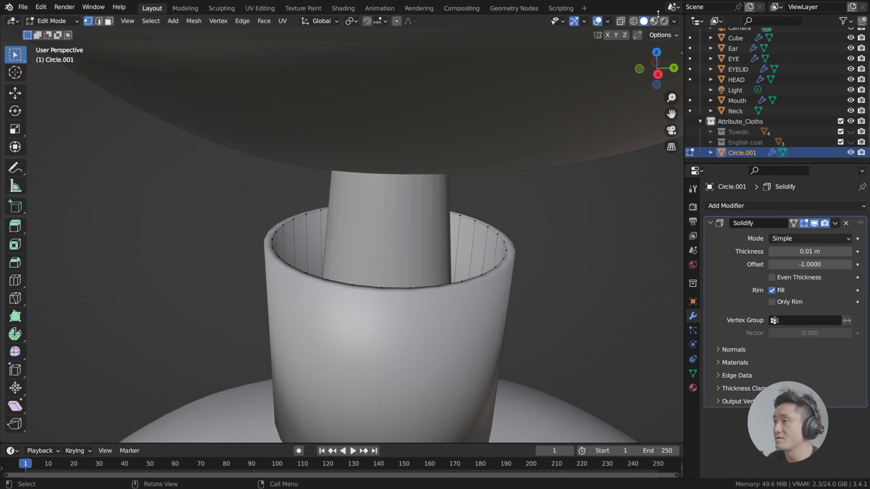
{"action": "left_click", "coordinate": [634, 21]}
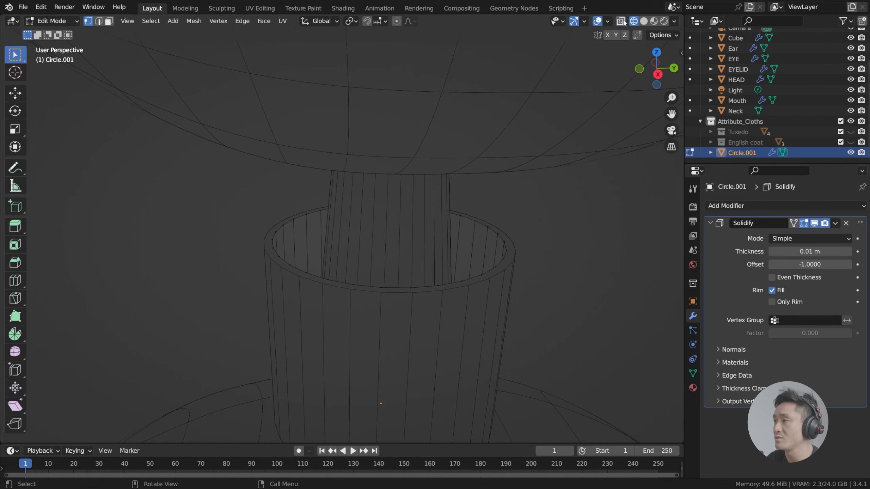
{"action": "left_click", "coordinate": [644, 21]}
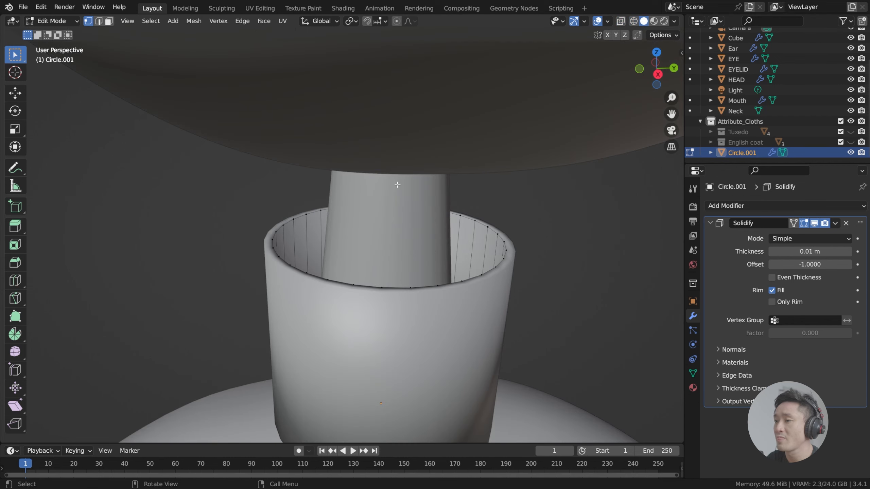
{"action": "left_click", "coordinate": [621, 21]}
{"action": "left_click_drag", "start_coordinate": [226, 187], "coordinate": [640, 313]}
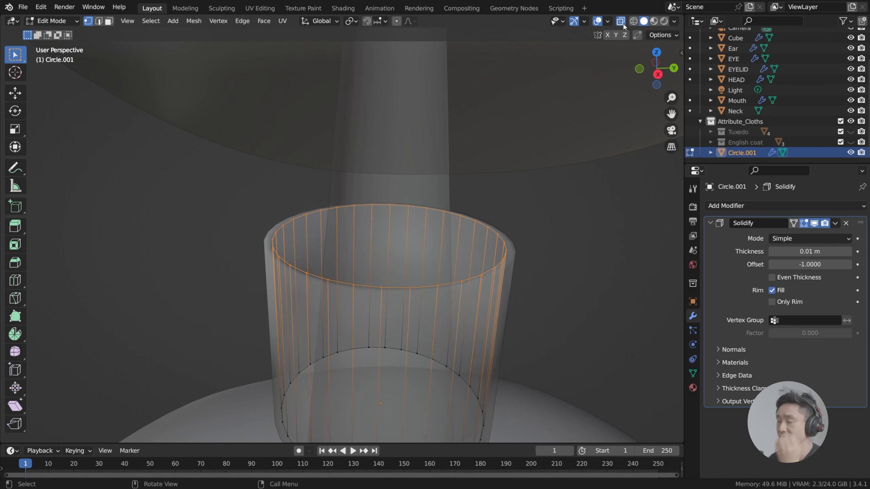
{"action": "key", "text": "s"}
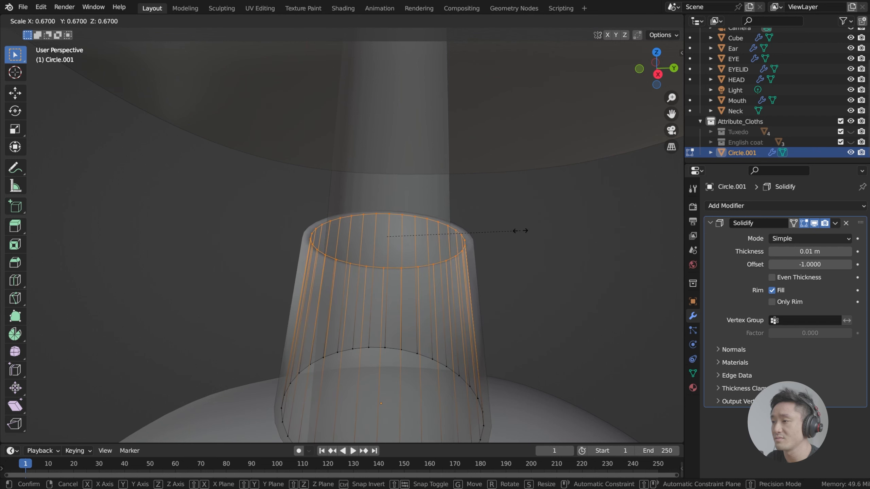
{"action": "left_click", "coordinate": [518, 230]}
{"action": "middle_click_drag", "start_coordinate": [518, 231], "coordinate": [480, 242]}
{"action": "left_click", "coordinate": [620, 21]}
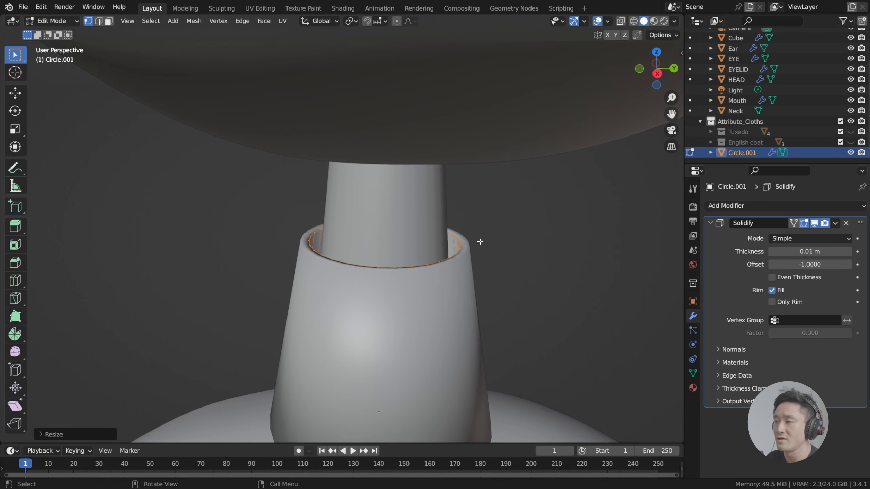
Step: Extrude the collar's top ring up about 0.02 m along Z and scale the new ring outward to about 1.25
{"action": "key", "text": "g"}
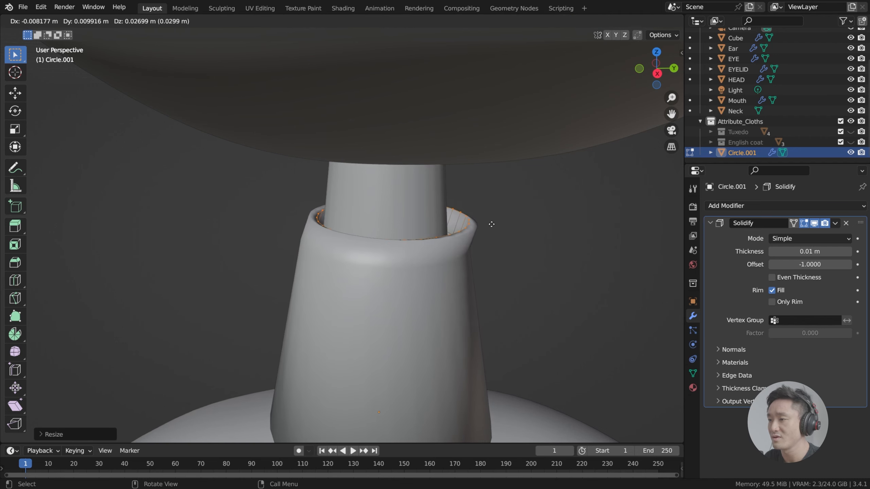
{"action": "key", "text": "z"}
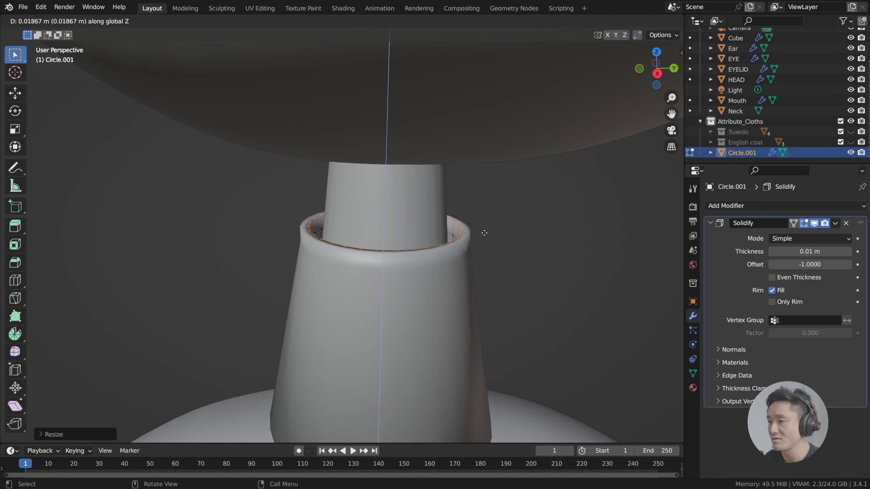
{"action": "left_click", "coordinate": [485, 231]}
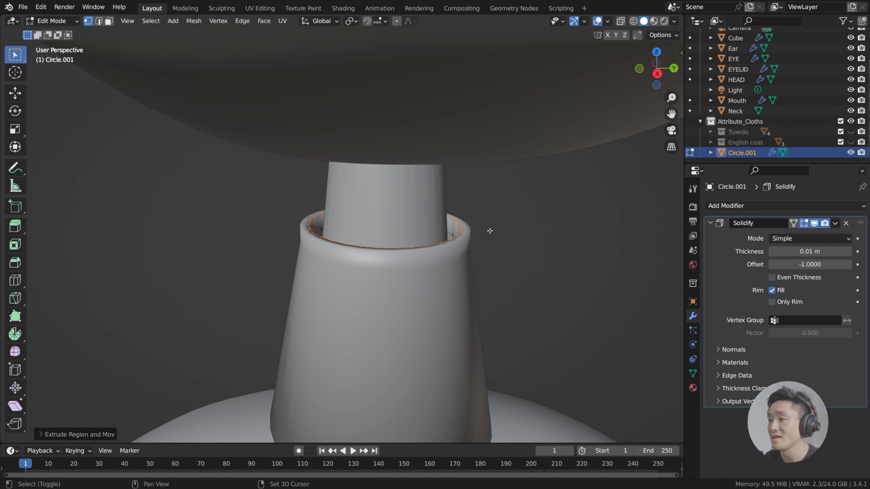
{"action": "key", "text": "s"}
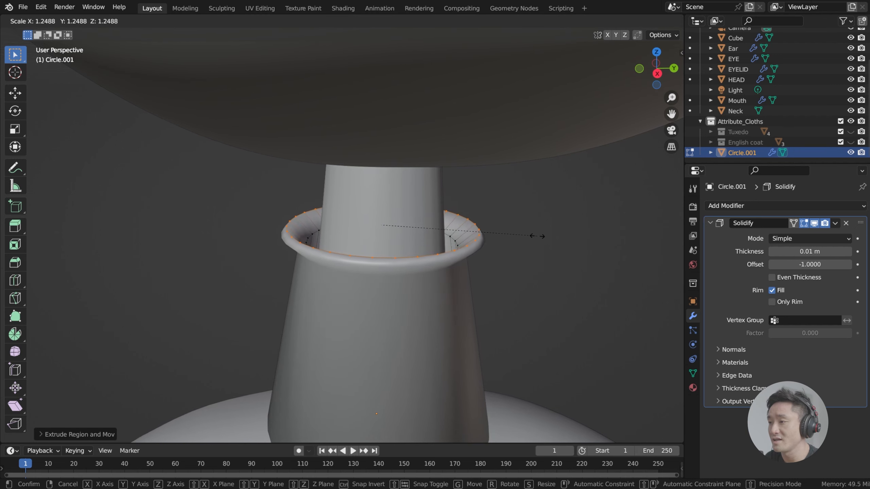
{"action": "left_click", "coordinate": [538, 236]}
Step: Lower the flared top ring about 0.014 m along Z to flatten the collar's lip
{"action": "scroll", "coordinate": [524, 237], "scroll_direction": "down", "scroll_amount": 5}
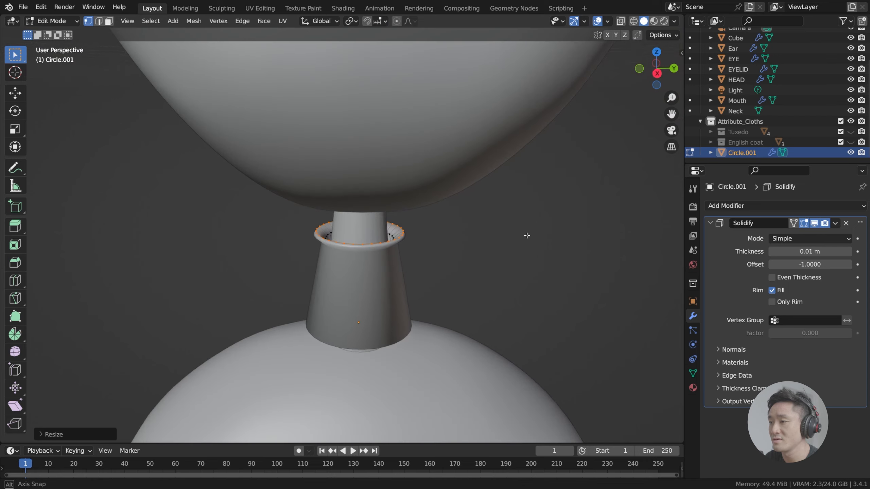
{"action": "middle_click_drag", "start_coordinate": [462, 221], "coordinate": [478, 230]}
{"action": "scroll", "coordinate": [436, 237], "scroll_direction": "up", "scroll_amount": 4}
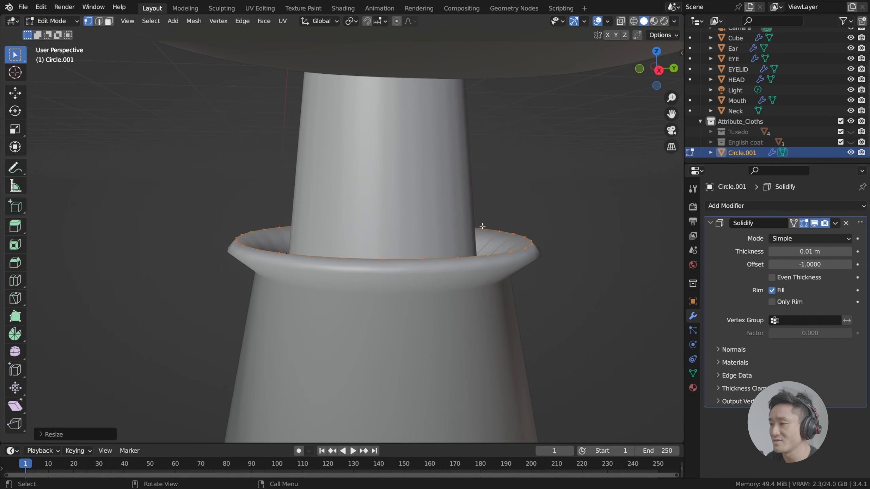
{"action": "key", "text": "g"}
{"action": "key", "text": "z"}
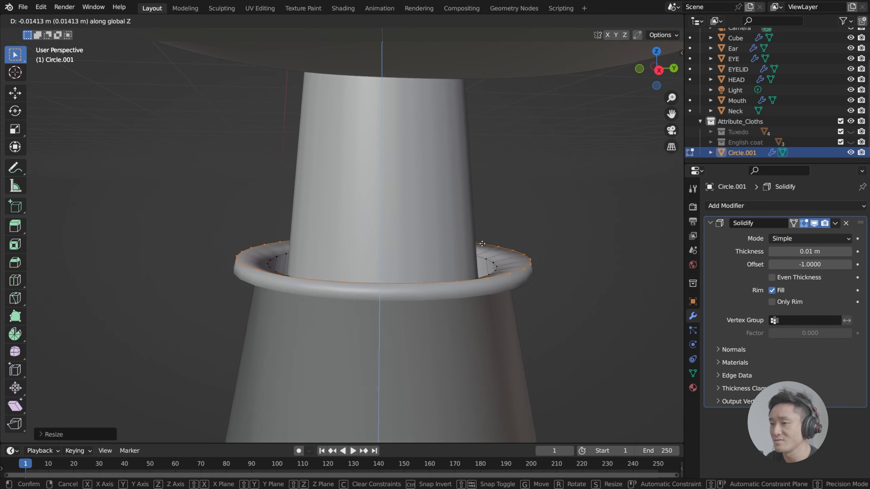
{"action": "left_click", "coordinate": [481, 246]}
Step: Extrude the flared outer ring straight up along Z to form a raised rim band around the neck
{"action": "mouse_move", "coordinate": [481, 246]}
{"action": "middle_mouse_down"}
{"action": "mouse_move", "coordinate": [473, 208]}
{"action": "mouse_move", "coordinate": [472, 233]}
{"action": "middle_mouse_up"}
{"action": "scroll", "coordinate": [475, 228], "scroll_direction": "down", "scroll_amount": 3}
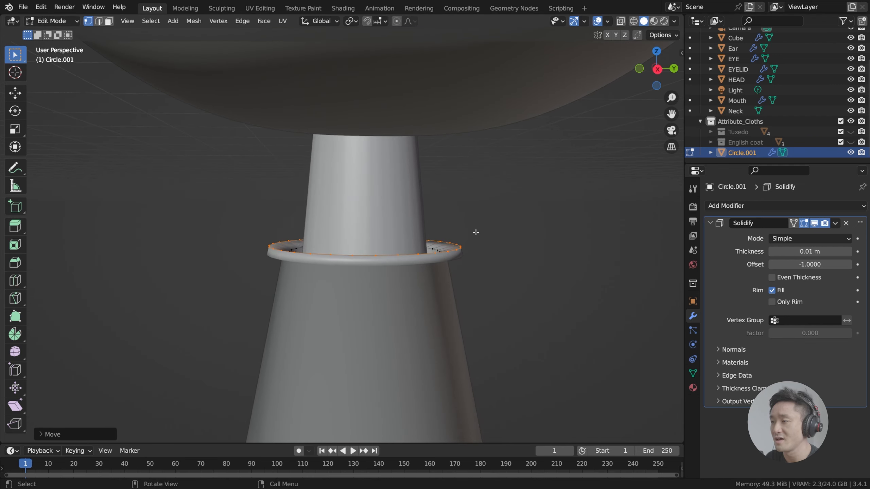
{"action": "key", "text": "g"}
{"action": "key", "text": "z"}
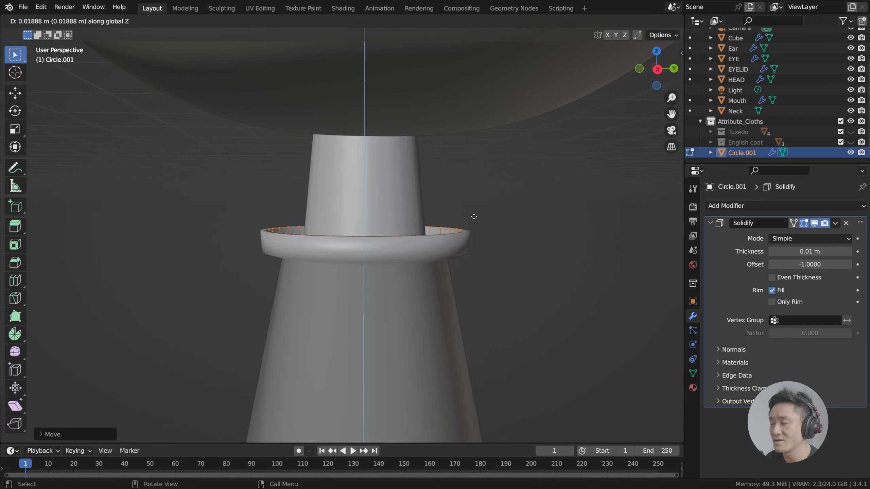
{"action": "left_click", "coordinate": [473, 210]}
{"action": "scroll", "coordinate": [443, 228], "scroll_direction": "down", "scroll_amount": 5}
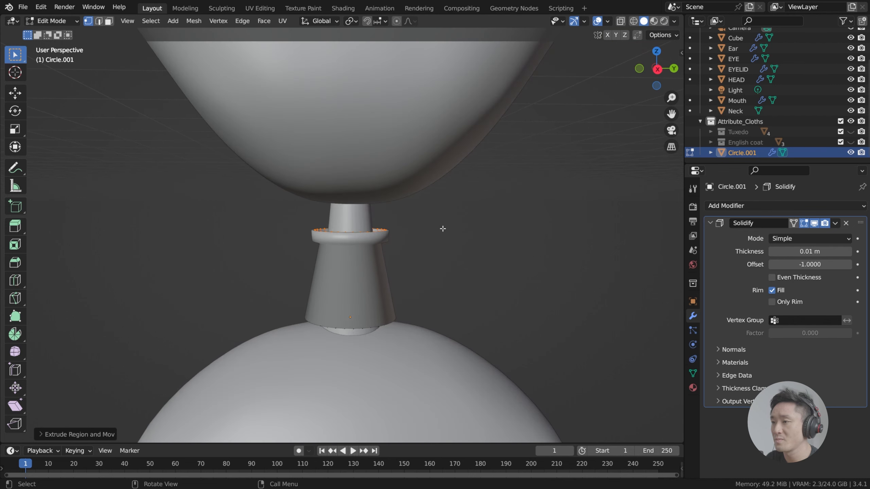
{"action": "scroll", "coordinate": [420, 233], "scroll_direction": "down", "scroll_amount": 4}
{"action": "scroll", "coordinate": [407, 231], "scroll_direction": "up", "scroll_amount": 6}
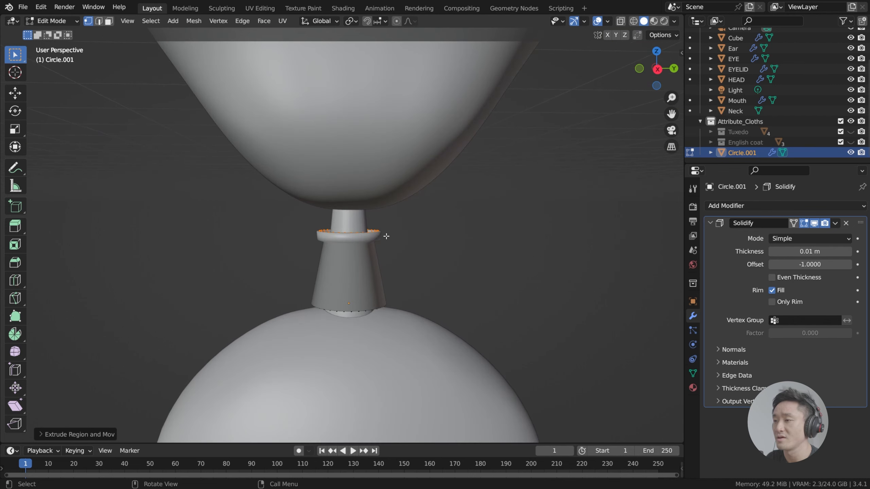
{"action": "middle_click_drag", "start_coordinate": [416, 215], "coordinate": [453, 236], "text": "shift"}
{"action": "scroll", "coordinate": [411, 238], "scroll_direction": "up", "scroll_amount": 1}
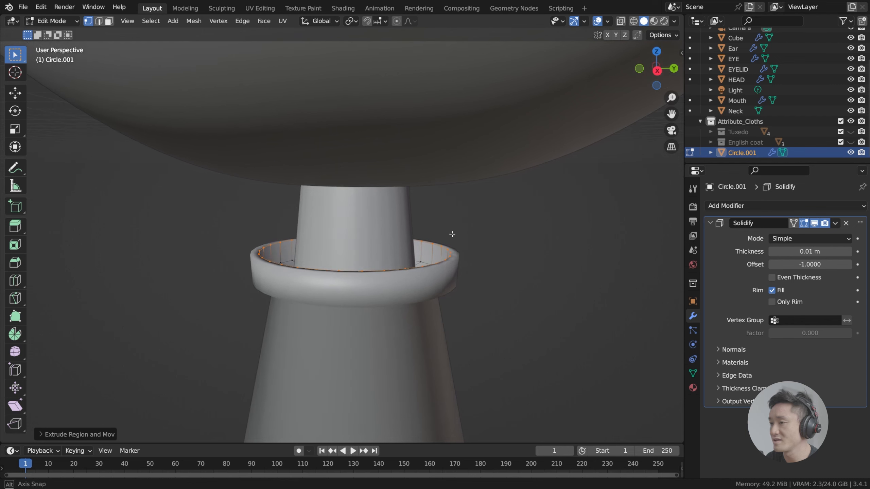
Step: Collapse the Solidify settings and switch to Object Mode to inspect the rimmed collar's profile
{"action": "left_click", "coordinate": [711, 223]}
{"action": "key", "text": "Tab"}
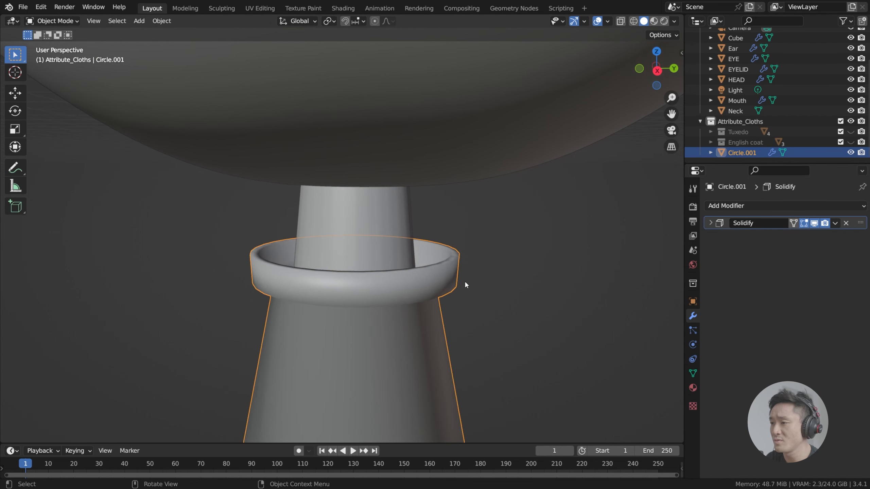
{"action": "scroll", "coordinate": [412, 280], "scroll_direction": "down", "scroll_amount": 3}
{"action": "scroll", "coordinate": [401, 273], "scroll_direction": "up", "scroll_amount": 1}
{"action": "scroll", "coordinate": [402, 275], "scroll_direction": "up", "scroll_amount": 2}
{"action": "middle_click_drag", "start_coordinate": [412, 278], "coordinate": [416, 260]}
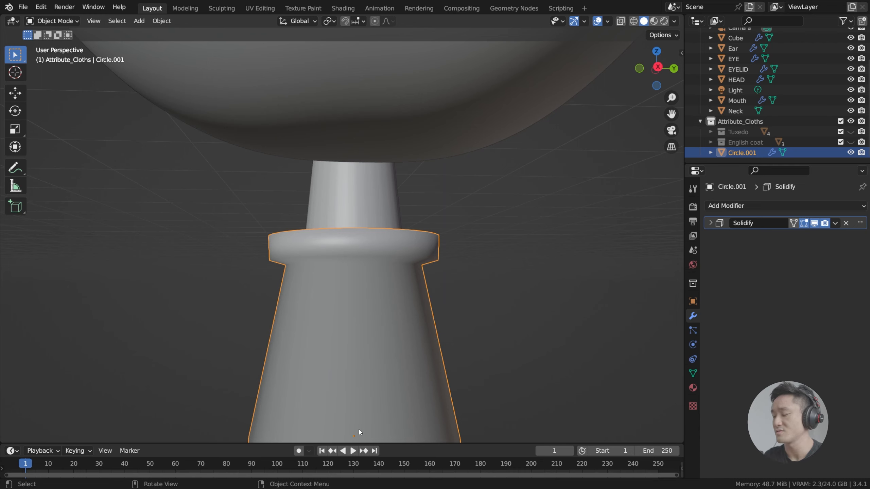
{"action": "middle_click_drag", "start_coordinate": [427, 316], "coordinate": [467, 292]}
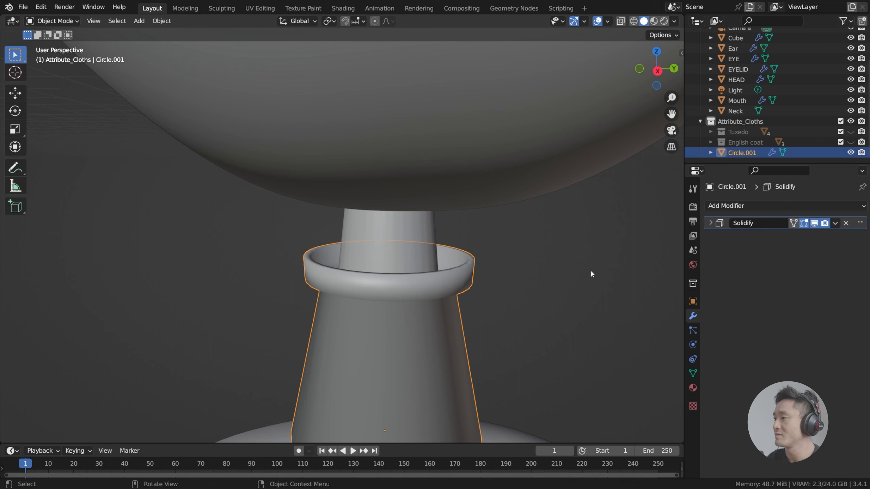
Step: Add a Subdivision Surface modifier to the collar and inspect how it smooths the rim and neck
{"action": "left_click", "coordinate": [736, 207]}
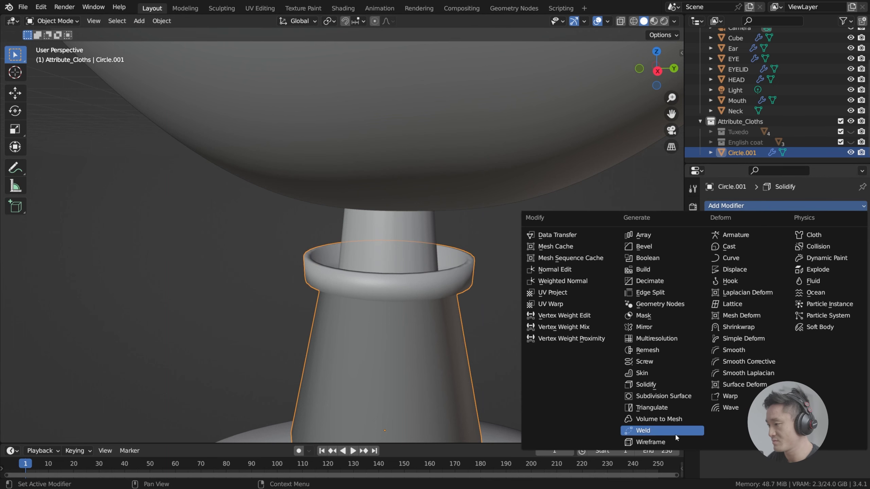
{"action": "left_click", "coordinate": [666, 398]}
{"action": "middle_click_drag", "start_coordinate": [493, 270], "coordinate": [449, 285]}
{"action": "scroll", "coordinate": [413, 271], "scroll_direction": "down", "scroll_amount": 3}
{"action": "scroll", "coordinate": [414, 274], "scroll_direction": "up", "scroll_amount": 6}
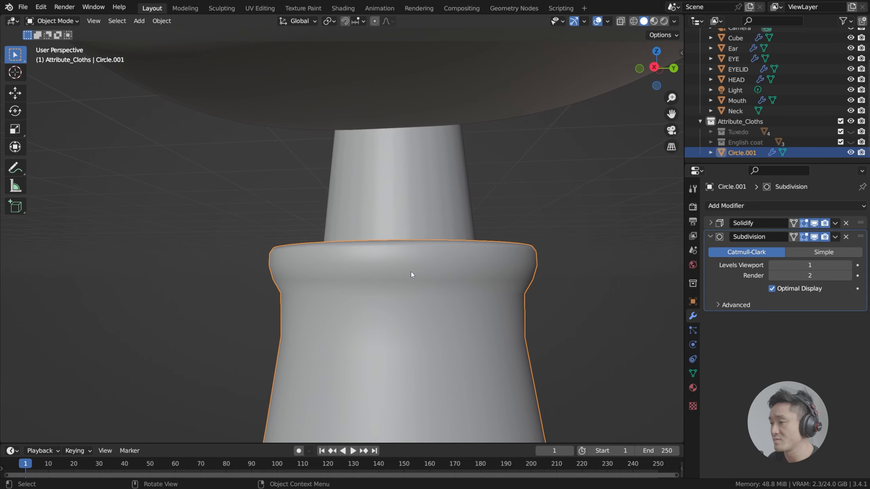
{"action": "scroll", "coordinate": [451, 297], "scroll_direction": "down", "scroll_amount": 3}
Step: Turn off the Subdivision modifier's viewport display, compare the collar in both modes, and stay in Edit Mode
{"action": "key", "text": "Tab"}
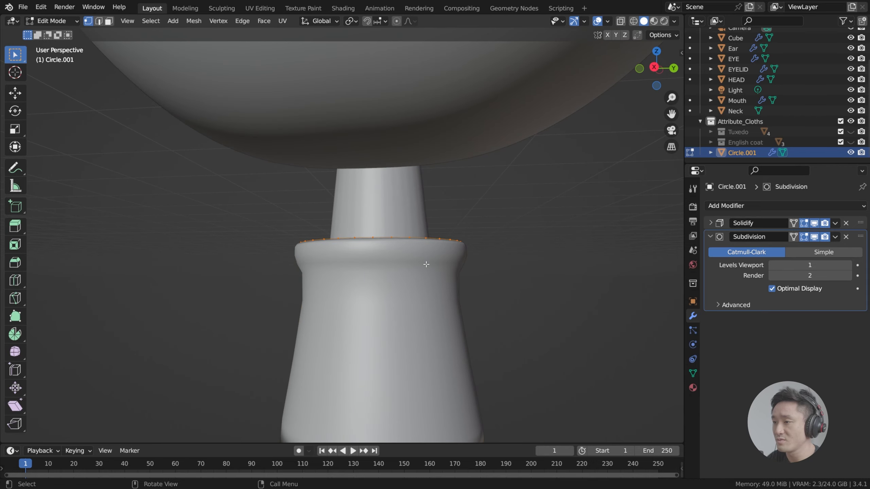
{"action": "scroll", "coordinate": [427, 266], "scroll_direction": "up", "scroll_amount": 2}
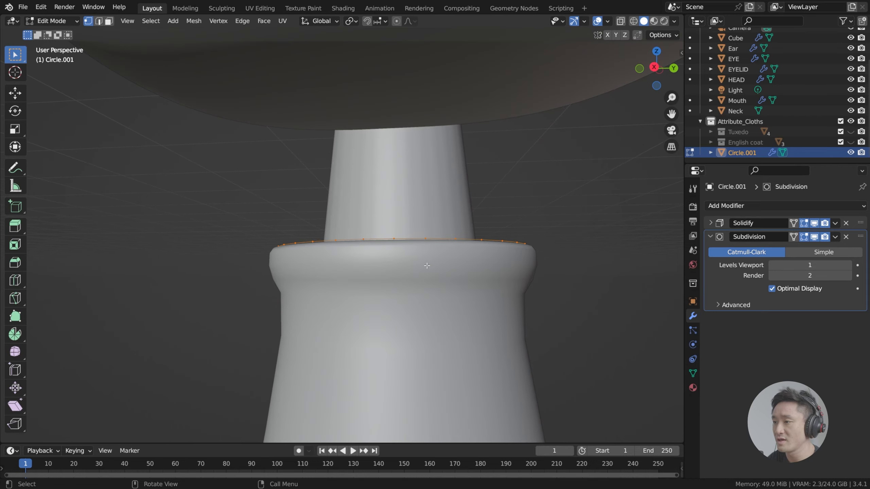
{"action": "left_click", "coordinate": [815, 237]}
{"action": "scroll", "coordinate": [306, 293], "scroll_direction": "down", "scroll_amount": 2}
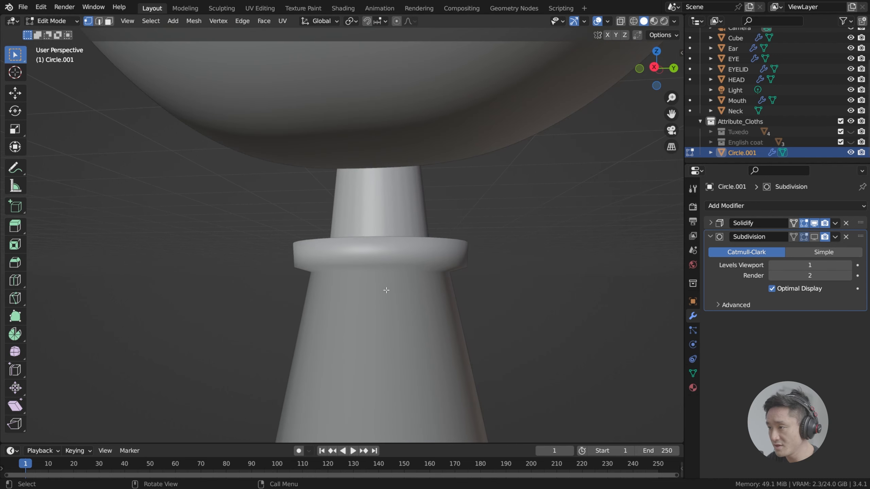
{"action": "key", "text": "Tab"}
{"action": "middle_click_drag", "start_coordinate": [404, 290], "coordinate": [399, 285]}
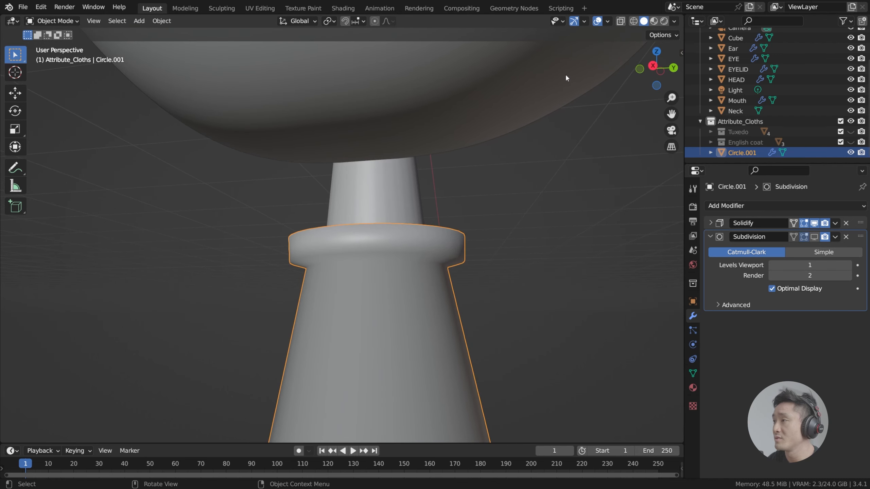
{"action": "key", "text": "Tab"}
{"action": "middle_click_drag", "start_coordinate": [503, 263], "coordinate": [534, 212]}
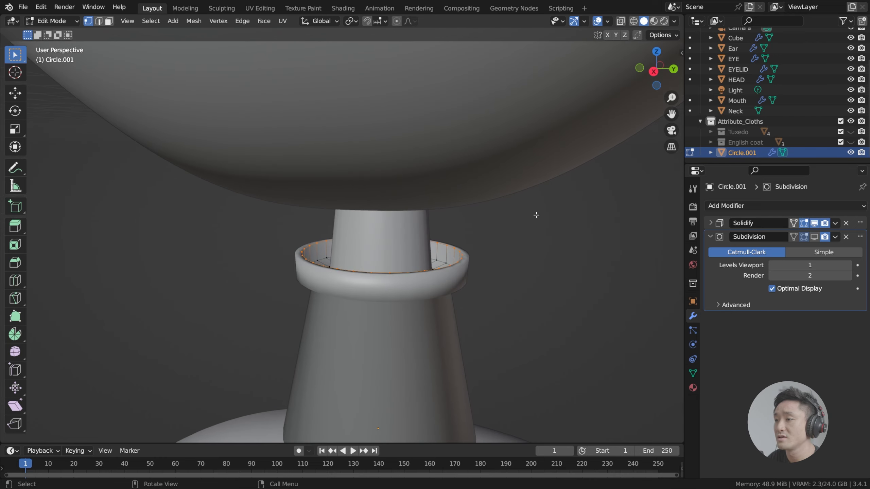
Step: Turn off Solidify's viewport display and turn Subdivision's back on to examine the collar's edge spacing
{"action": "left_click", "coordinate": [814, 225]}
{"action": "middle_click_drag", "start_coordinate": [521, 246], "coordinate": [474, 237]}
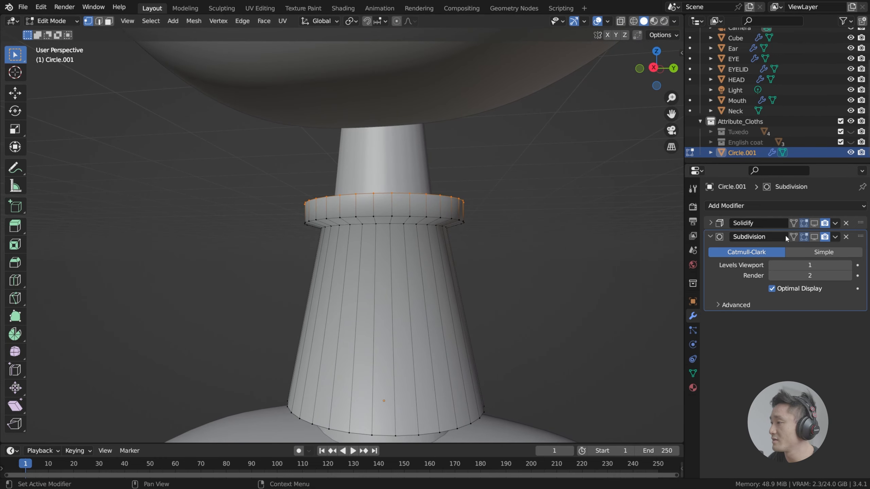
{"action": "left_click", "coordinate": [814, 237]}
{"action": "middle_click_drag", "start_coordinate": [542, 282], "coordinate": [539, 271]}
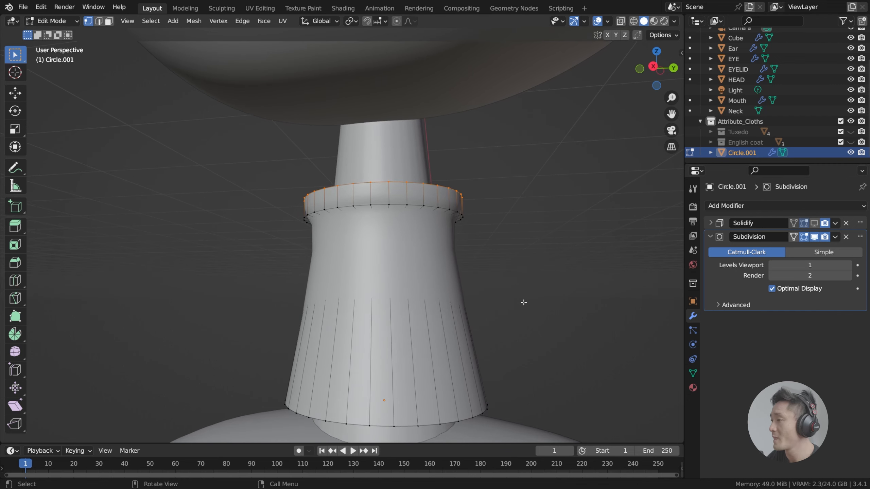
{"action": "scroll", "coordinate": [524, 302], "scroll_direction": "up", "scroll_amount": 3}
{"action": "scroll", "coordinate": [485, 279], "scroll_direction": "down", "scroll_amount": 3}
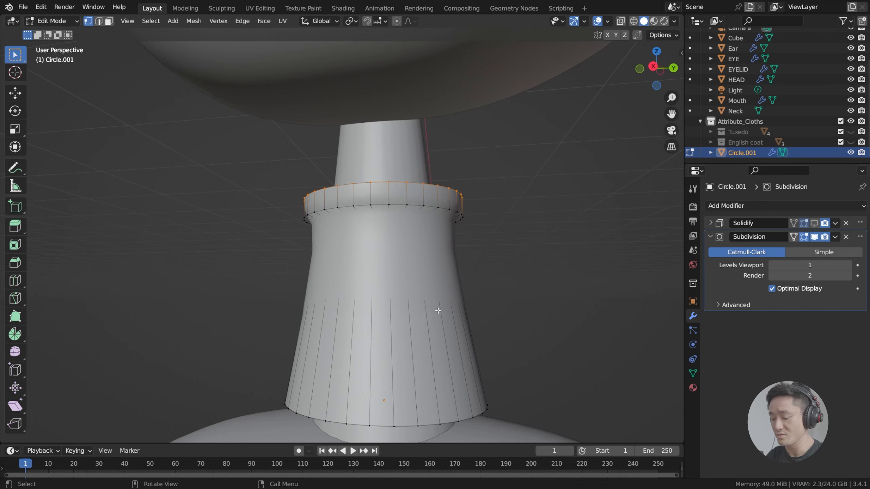
Step: Add one horizontal loop cut around the collar's tapered body and slide it up close beneath the rim
{"action": "key", "text": "ctrl+r"}
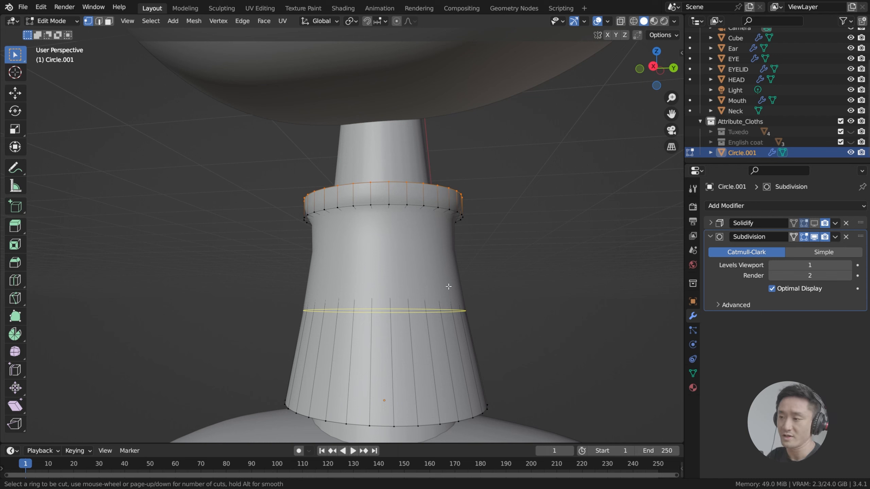
{"action": "left_click", "coordinate": [438, 308]}
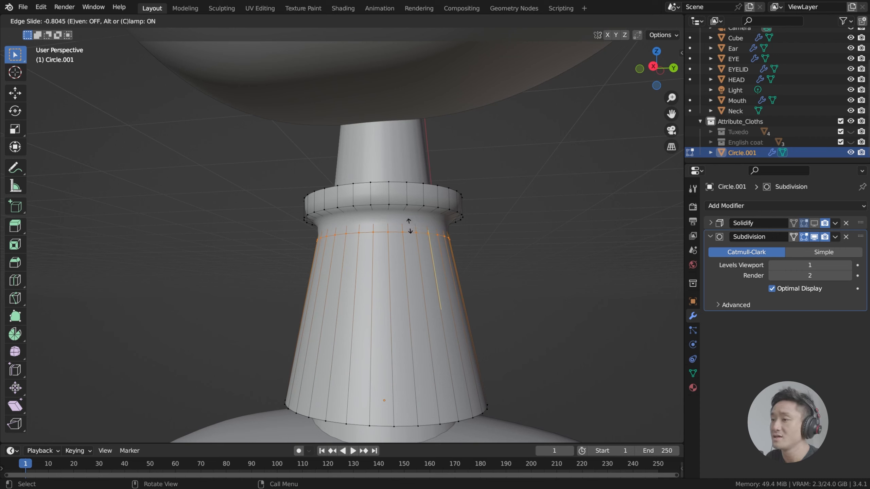
{"action": "left_click", "coordinate": [408, 214]}
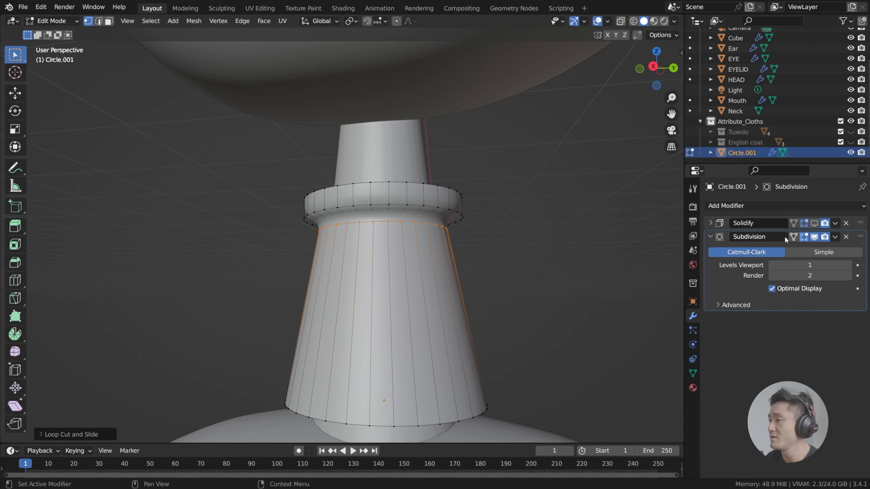
Step: Turn Solidify's viewport display back on and inspect the smoothed collar in Object Mode, ending with the character's body selected
{"action": "left_click", "coordinate": [814, 223]}
{"action": "middle_click_drag", "start_coordinate": [470, 208], "coordinate": [418, 207]}
{"action": "scroll", "coordinate": [418, 207], "scroll_direction": "down", "scroll_amount": 6}
{"action": "key", "text": "Tab"}
{"action": "middle_click_drag", "start_coordinate": [404, 288], "coordinate": [442, 245]}
{"action": "scroll", "coordinate": [391, 266], "scroll_direction": "down", "scroll_amount": 2}
{"action": "key", "text": "Tab"}
{"action": "scroll", "coordinate": [390, 249], "scroll_direction": "up", "scroll_amount": 1}
{"action": "key", "text": "Tab"}
{"action": "scroll", "coordinate": [355, 237], "scroll_direction": "up", "scroll_amount": 5}
{"action": "left_click", "coordinate": [442, 248]}
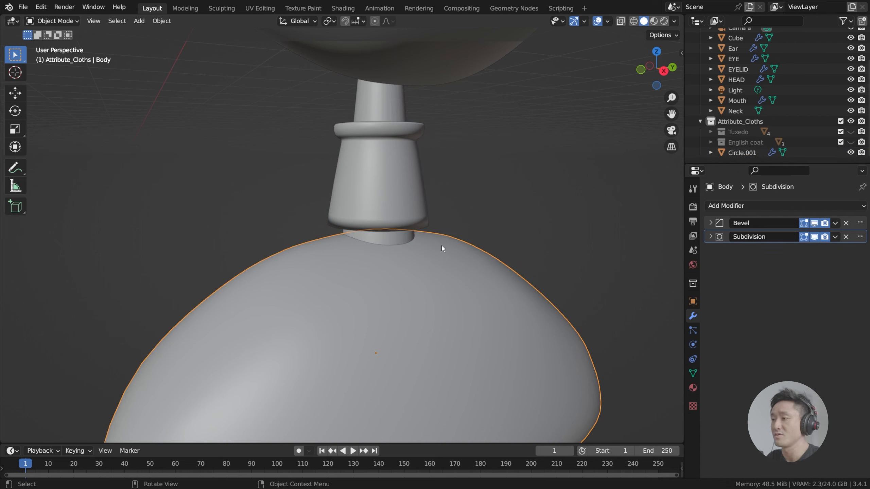
Step: Select the collar, face it from the right side, and enter Edit Mode on its mesh
{"action": "left_click", "coordinate": [401, 213]}
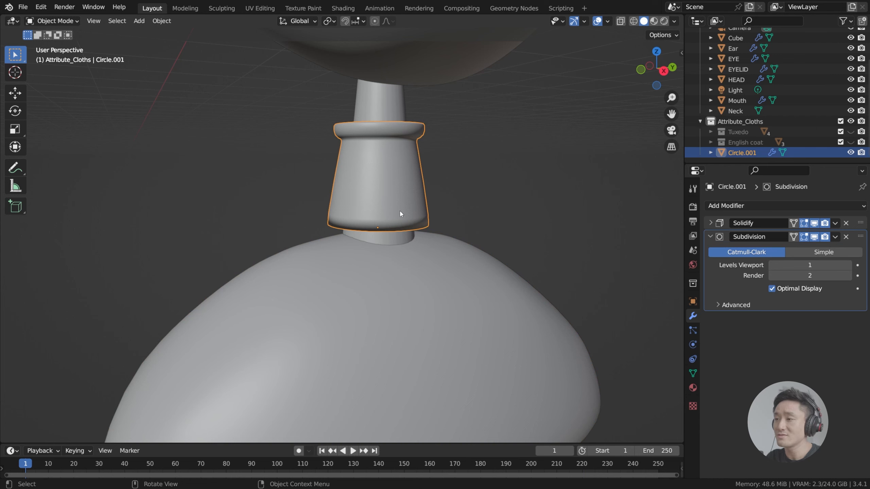
{"action": "key", "text": "KP_3"}
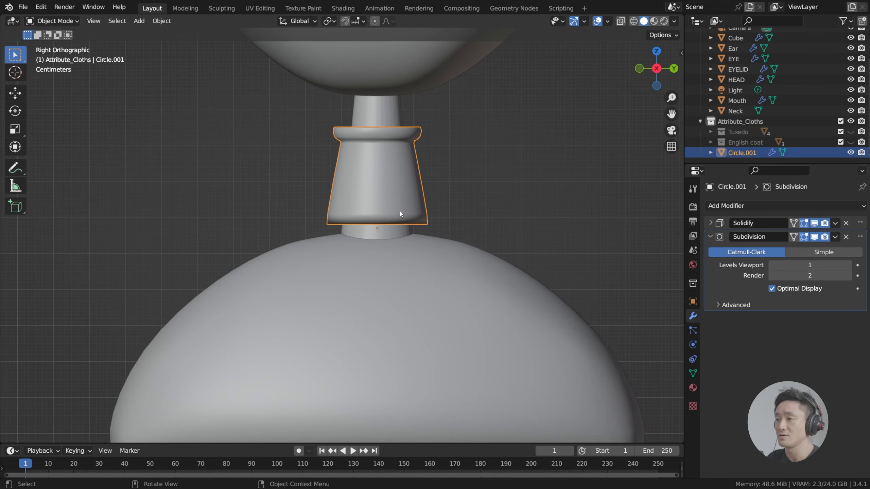
{"action": "scroll", "coordinate": [400, 211], "scroll_direction": "up", "scroll_amount": 4}
{"action": "left_click_drag", "start_coordinate": [236, 159], "coordinate": [561, 238]}
{"action": "left_click", "coordinate": [583, 210]}
{"action": "left_click", "coordinate": [497, 180]}
{"action": "key", "text": "Tab"}
Step: Try to extrude the collar's bottom edge about 0.014 m down along Z and scale the new edge outward
{"action": "middle_click_drag", "start_coordinate": [485, 175], "coordinate": [485, 188], "text": "shift"}
{"action": "left_click_drag", "start_coordinate": [284, 207], "coordinate": [603, 239]}
{"action": "key", "text": "g"}
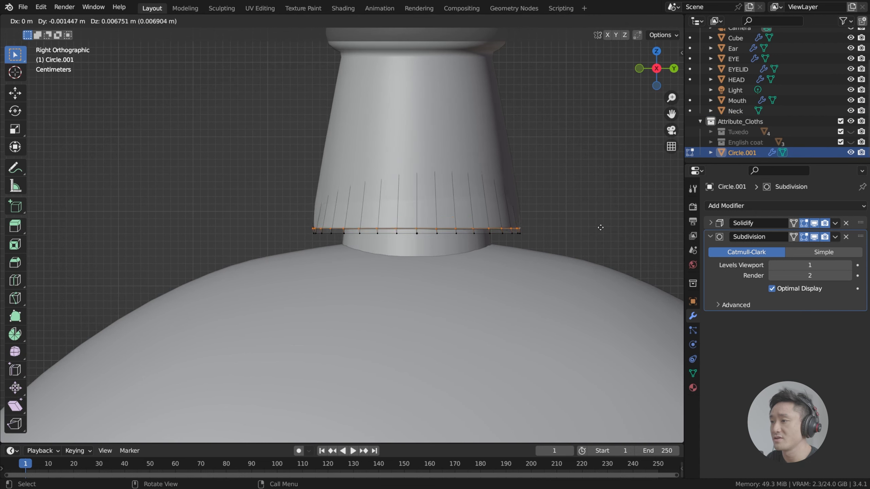
{"action": "key", "text": "z"}
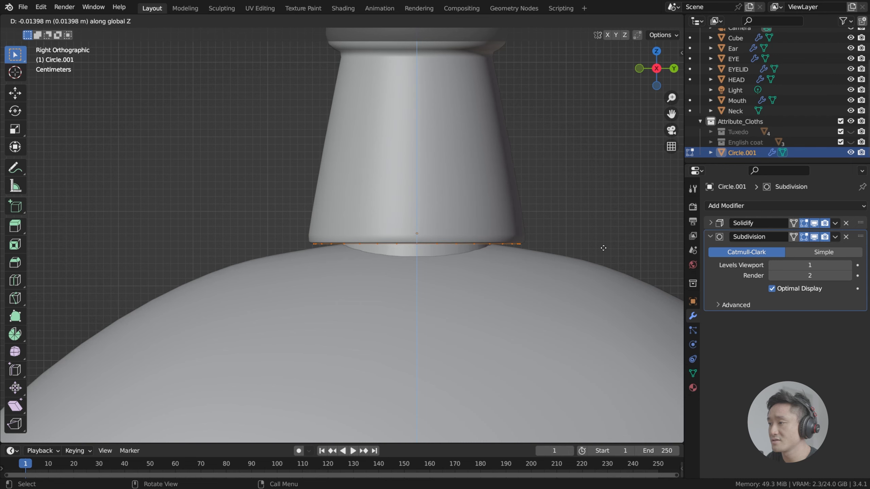
{"action": "left_click", "coordinate": [603, 246]}
{"action": "middle_click_drag", "start_coordinate": [603, 246], "coordinate": [511, 194]}
{"action": "key", "text": "s"}
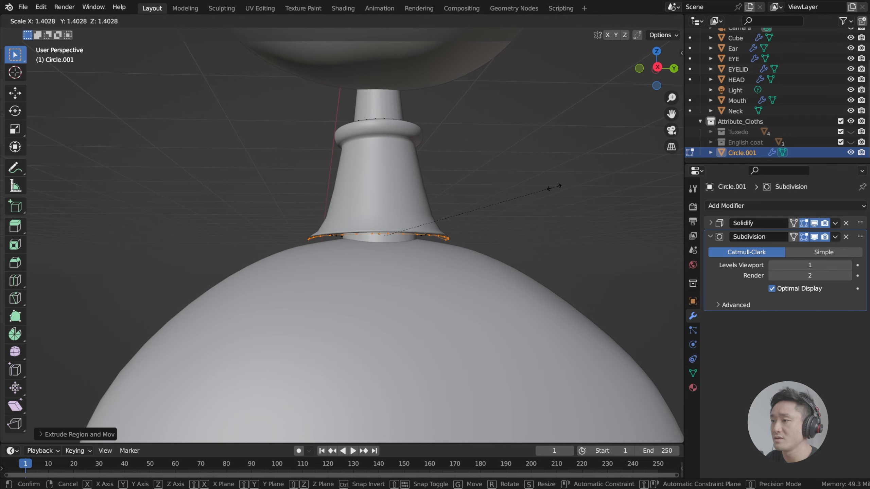
{"action": "middle_click", "coordinate": [535, 188]}
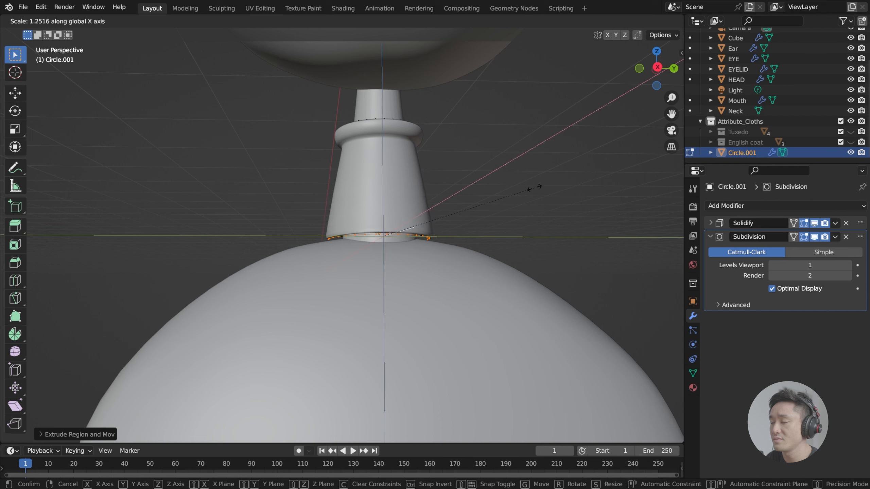
{"action": "middle_click", "coordinate": [491, 177]}
{"action": "left_click", "coordinate": [482, 200]}
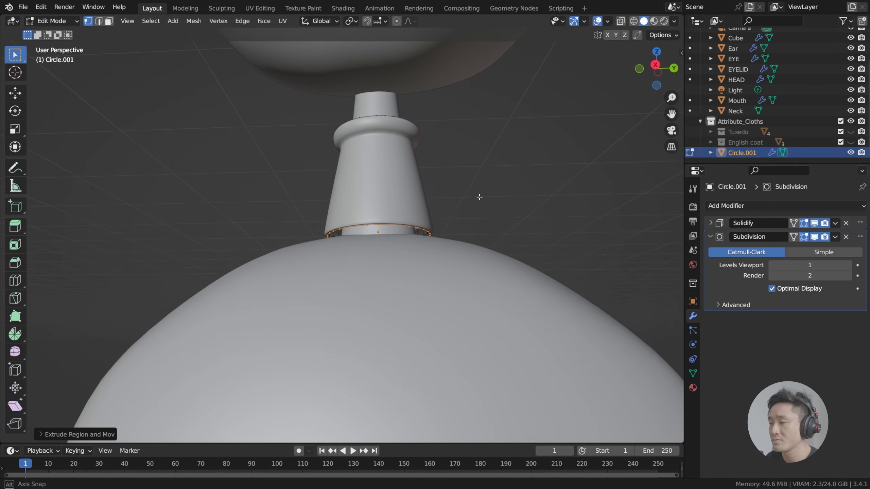
Step: Turn off the Solidify modifier's viewport display and undo the last extrusion of the collar's bottom edge
{"action": "scroll", "coordinate": [479, 194], "scroll_direction": "up", "scroll_amount": 5}
{"action": "middle_click_drag", "start_coordinate": [514, 210], "coordinate": [511, 189]}
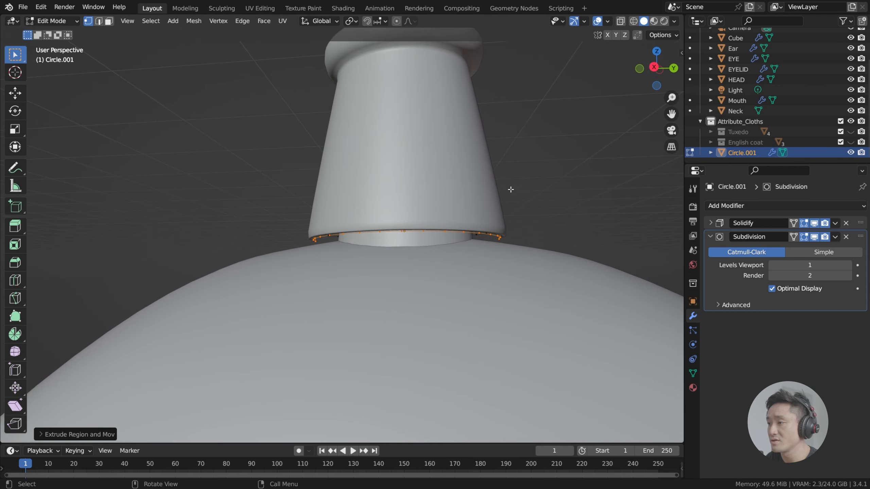
{"action": "left_click", "coordinate": [815, 223]}
{"action": "middle_click_drag", "start_coordinate": [603, 217], "coordinate": [461, 231]}
{"action": "key", "text": "ctrl+z"}
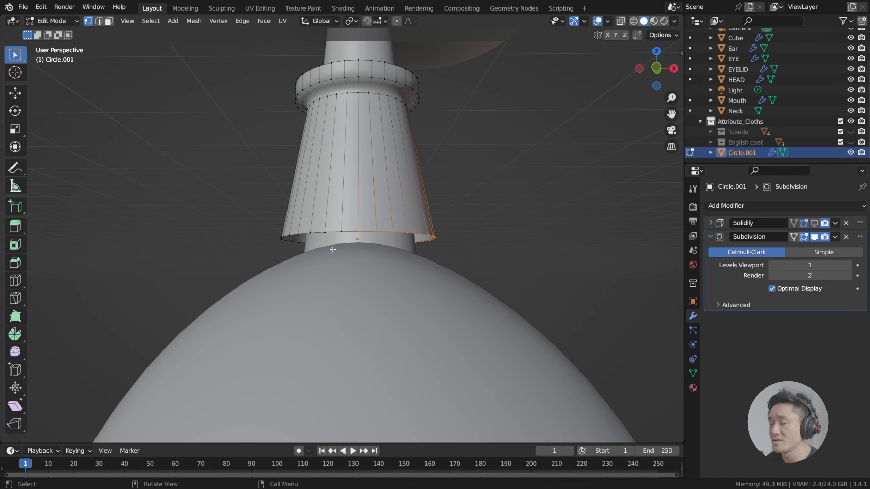
Step: Select the collar's entire bottom edge loop, including the far side, extrude it slightly down along Z, and scale it outward into a flare
{"action": "left_click", "coordinate": [622, 22]}
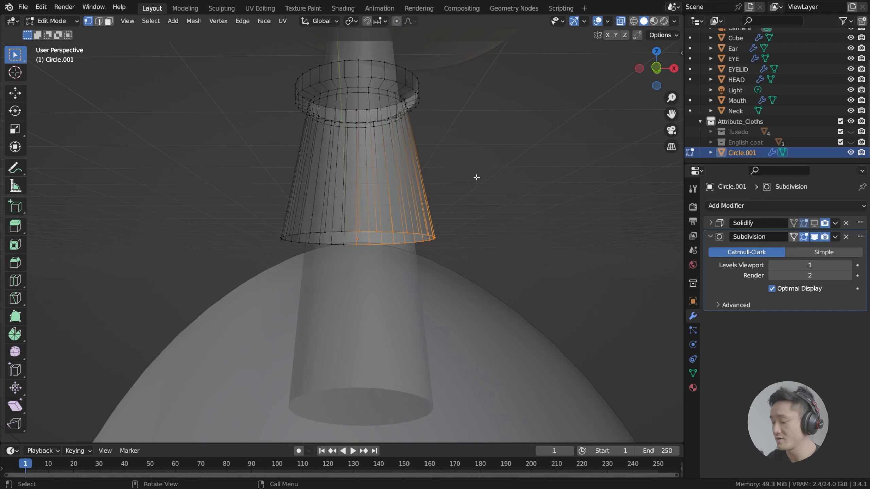
{"action": "key", "text": "alt+a"}
{"action": "key", "text": "KP_1"}
{"action": "left_click_drag", "start_coordinate": [215, 211], "coordinate": [608, 299]}
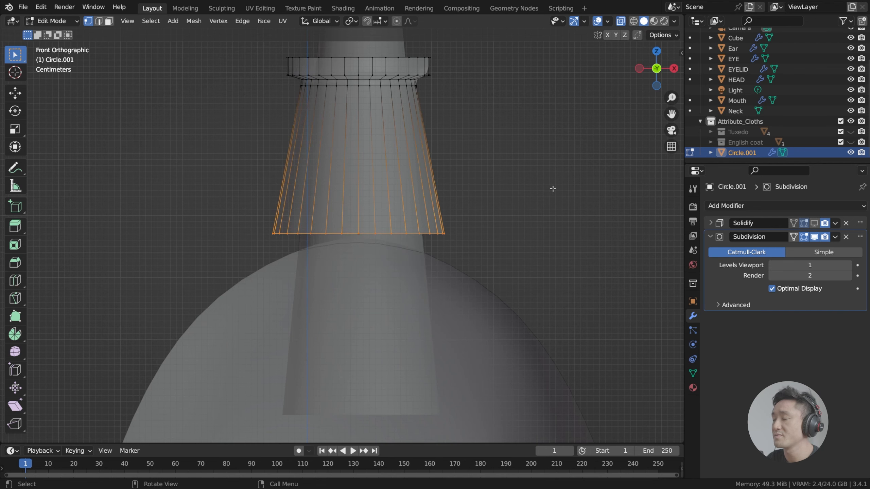
{"action": "left_click", "coordinate": [622, 21]}
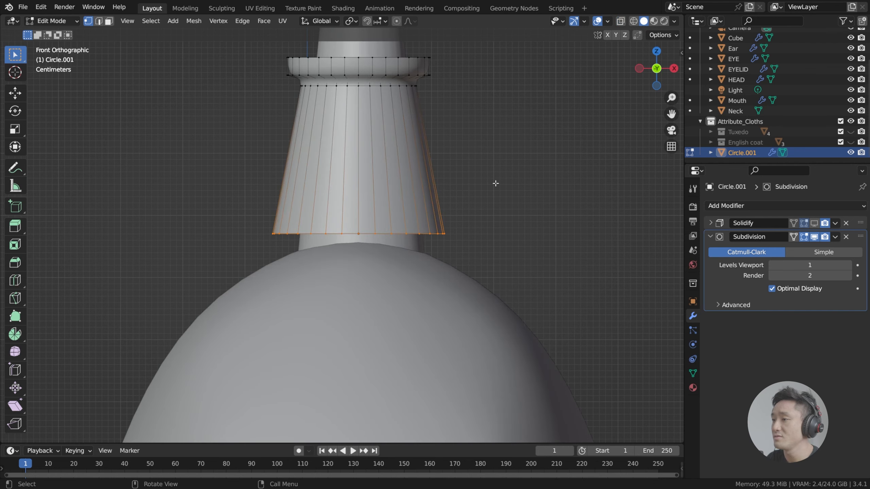
{"action": "middle_click_drag", "start_coordinate": [497, 185], "coordinate": [519, 206]}
{"action": "key", "text": "g"}
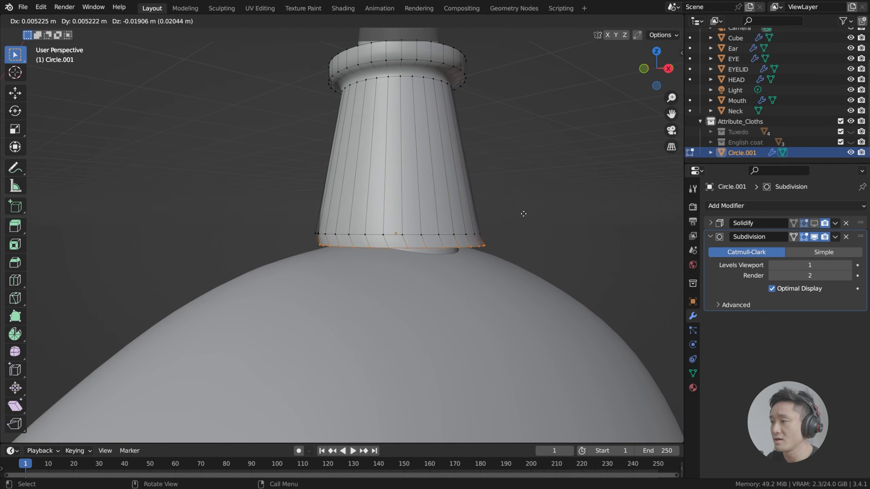
{"action": "key", "text": "z"}
{"action": "left_click", "coordinate": [521, 210]}
{"action": "key", "text": "s"}
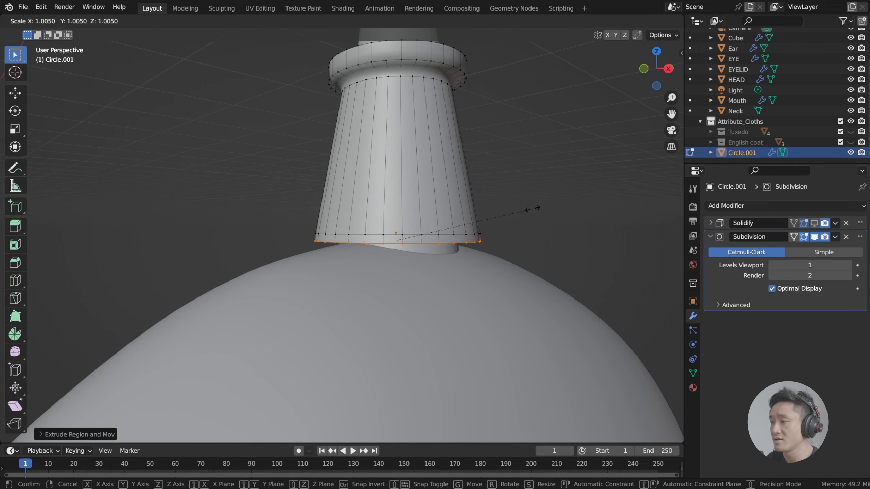
{"action": "left_click", "coordinate": [575, 206]}
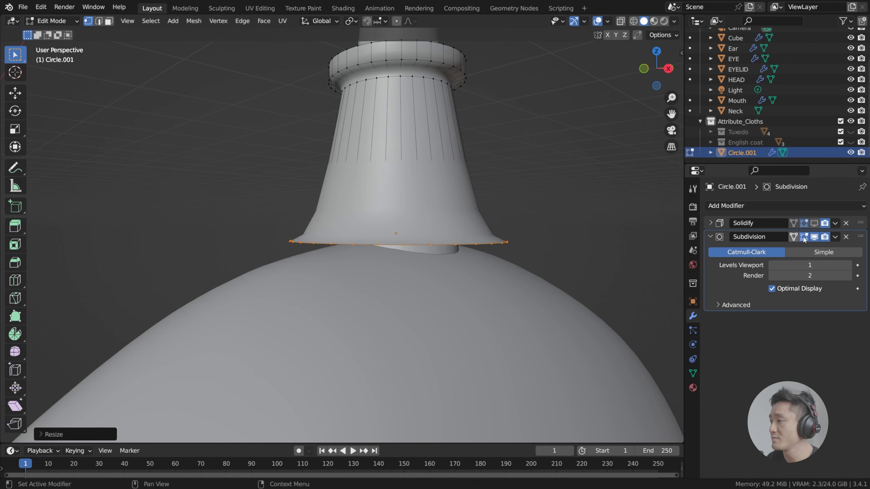
Step: Turn Solidify's viewport display back on and inspect the flared collar base in Object Mode, ending with the character's body selected
{"action": "left_click", "coordinate": [818, 222]}
{"action": "middle_click_drag", "start_coordinate": [497, 194], "coordinate": [395, 199]}
{"action": "scroll", "coordinate": [388, 221], "scroll_direction": "down", "scroll_amount": 10}
{"action": "scroll", "coordinate": [392, 232], "scroll_direction": "up", "scroll_amount": 2}
{"action": "middle_click_drag", "start_coordinate": [392, 231], "coordinate": [453, 238]}
{"action": "scroll", "coordinate": [417, 221], "scroll_direction": "up", "scroll_amount": 1}
{"action": "scroll", "coordinate": [410, 252], "scroll_direction": "down", "scroll_amount": 1}
{"action": "key", "text": "Tab"}
{"action": "scroll", "coordinate": [398, 206], "scroll_direction": "up", "scroll_amount": 5}
{"action": "key", "text": "Tab"}
{"action": "key", "text": "Tab"}
{"action": "left_click", "coordinate": [459, 280]}
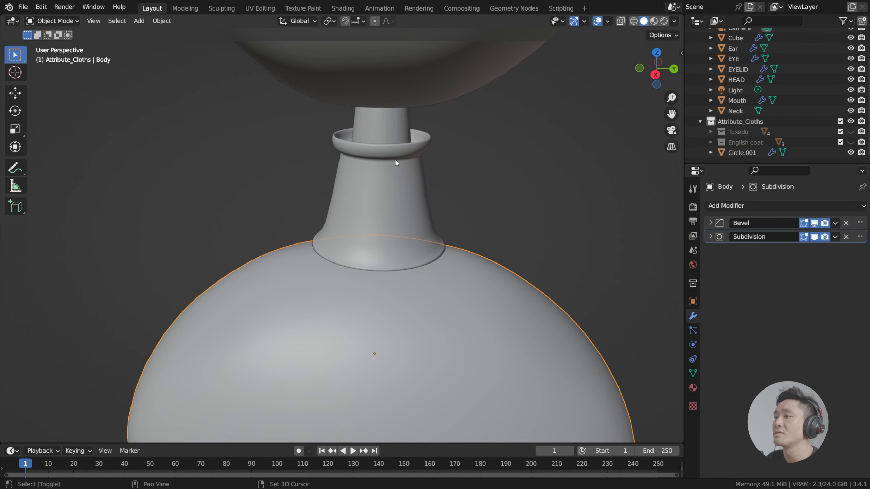
Step: Save the Blender file
{"action": "middle_click_drag", "start_coordinate": [395, 159], "coordinate": [407, 170], "text": "shift"}
{"action": "key", "text": "ctrl+s"}
{"action": "scroll", "coordinate": [510, 249], "scroll_direction": "down", "scroll_amount": 1}
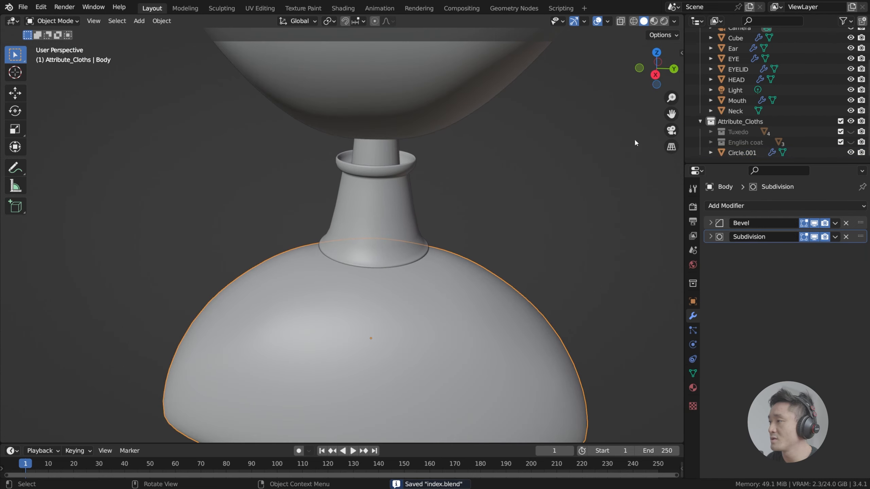
Step: Duplicate the character's body and leave the copy in the same place
{"action": "mouse_move", "coordinate": [479, 243]}
{"action": "middle_mouse_down"}
{"action": "mouse_move", "coordinate": [452, 265]}
{"action": "mouse_move", "coordinate": [470, 229]}
{"action": "middle_mouse_up"}
{"action": "scroll", "coordinate": [736, 68], "scroll_direction": "up", "scroll_amount": 4}
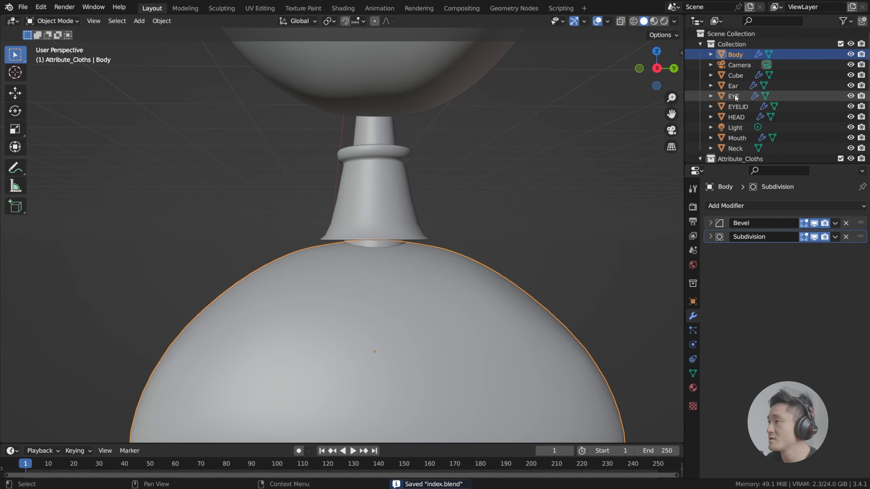
{"action": "left_click", "coordinate": [595, 168]}
{"action": "left_click", "coordinate": [453, 262]}
{"action": "key", "text": "shift+d"}
{"action": "right_click", "coordinate": [452, 262]}
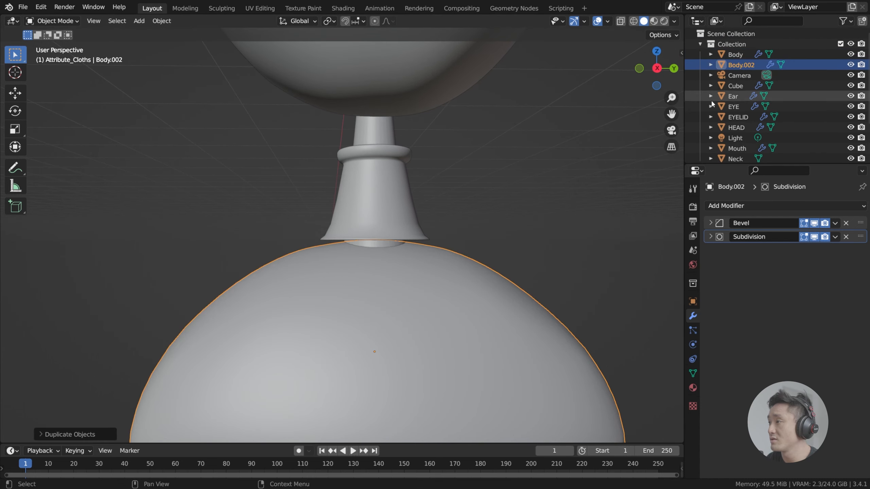
Step: Rename the body copy to TurtleBOdy and move it into the Attribute_Cloths collection
{"action": "double_click", "coordinate": [741, 64]}
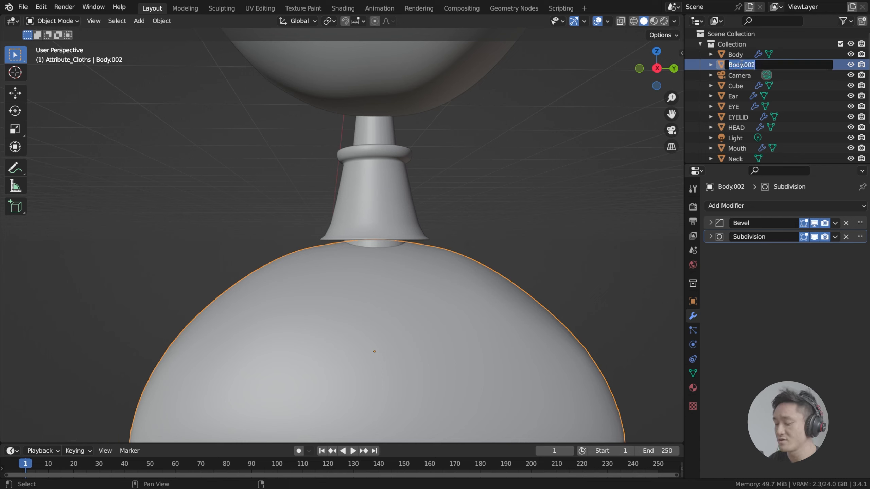
{"action": "key", "text": "Return"}
{"action": "scroll", "coordinate": [764, 127], "scroll_direction": "down", "scroll_amount": 3}
{"action": "mouse_move", "coordinate": [747, 115]}
{"action": "left_mouse_down"}
{"action": "mouse_move", "coordinate": [748, 155]}
{"action": "mouse_move", "coordinate": [739, 121]}
{"action": "left_mouse_up"}
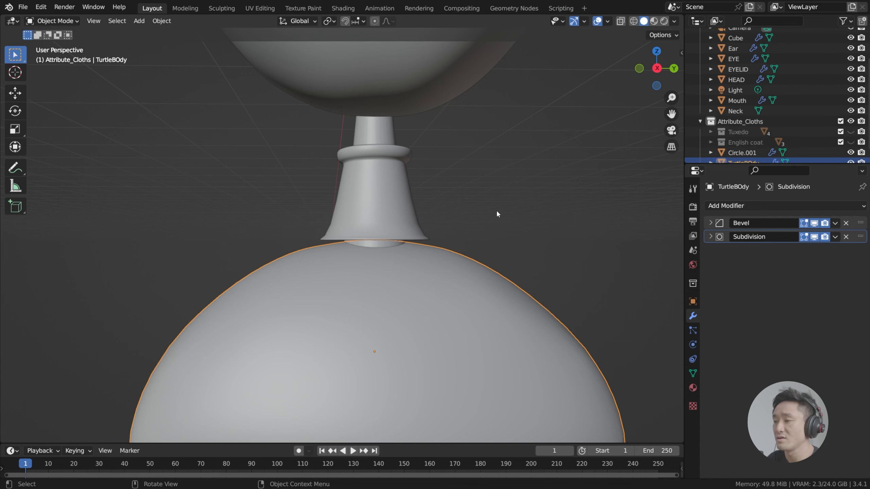
Step: Raise TurtleBOdy about 0.07 m along Z so its top overlaps the base of the collar
{"action": "middle_click_drag", "start_coordinate": [476, 217], "coordinate": [505, 196]}
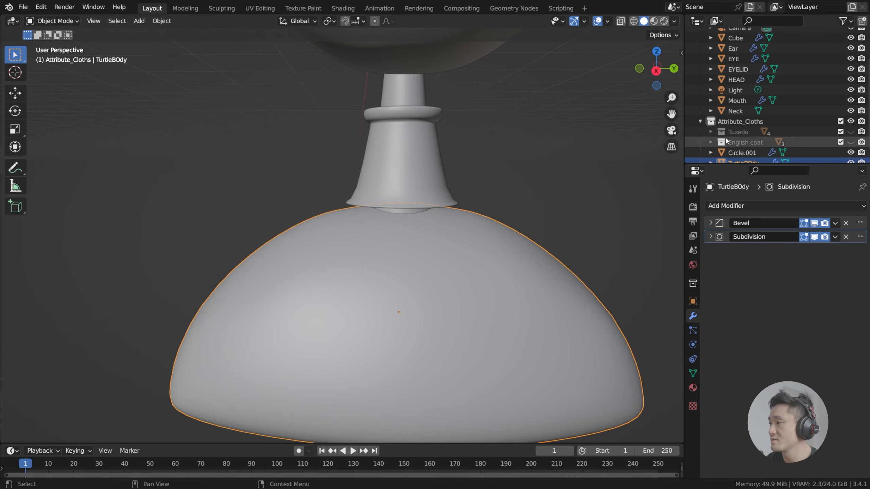
{"action": "scroll", "coordinate": [726, 139], "scroll_direction": "down", "scroll_amount": 1}
{"action": "key", "text": "g"}
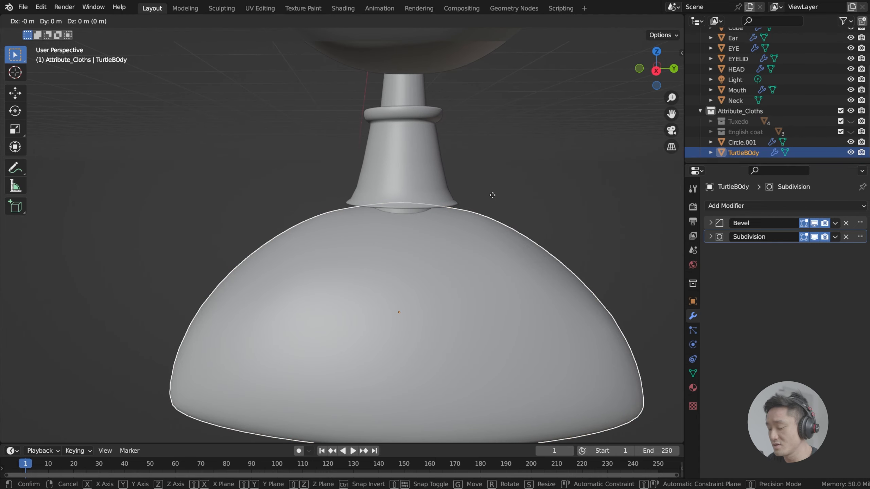
{"action": "key", "text": "z"}
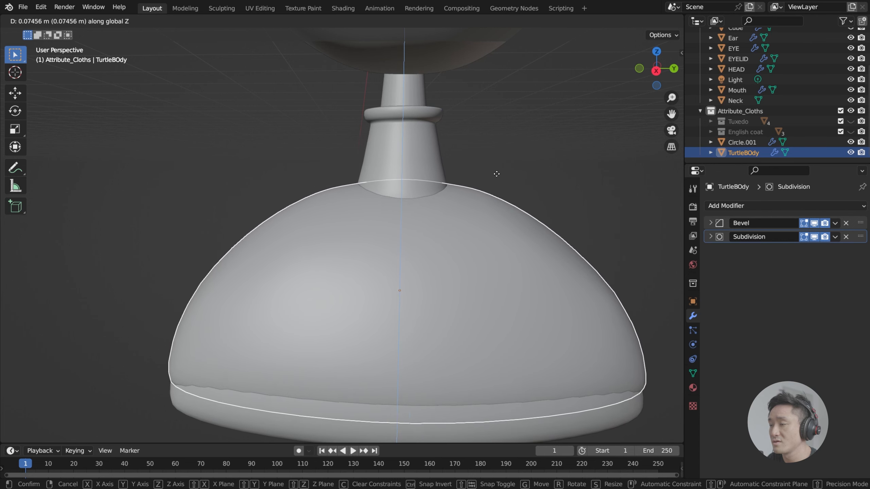
{"action": "left_click", "coordinate": [497, 175]}
{"action": "middle_click_drag", "start_coordinate": [504, 183], "coordinate": [455, 181]}
{"action": "middle_click_drag", "start_coordinate": [412, 228], "coordinate": [439, 226]}
Step: Select TurtleBOdy's two lower vertex rows through the mesh in front view and scale them about 1.1 times along X
{"action": "key", "text": "KP_3"}
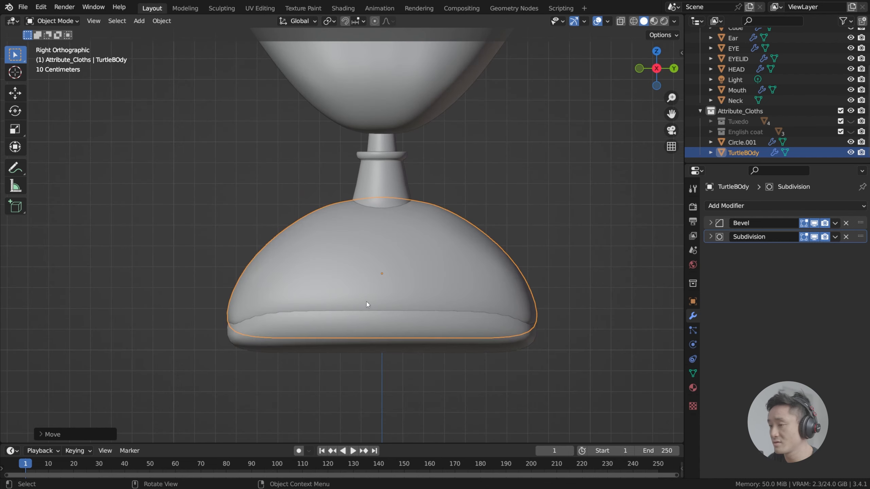
{"action": "key", "text": "KP_1"}
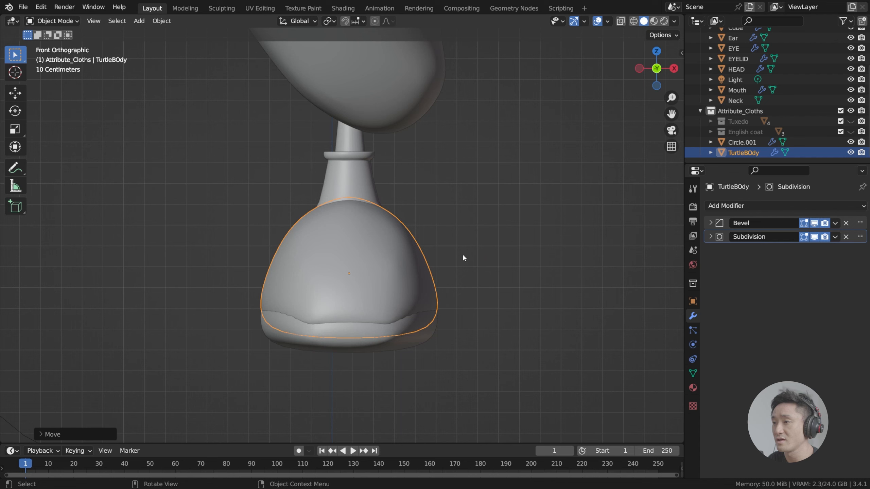
{"action": "key", "text": "Tab"}
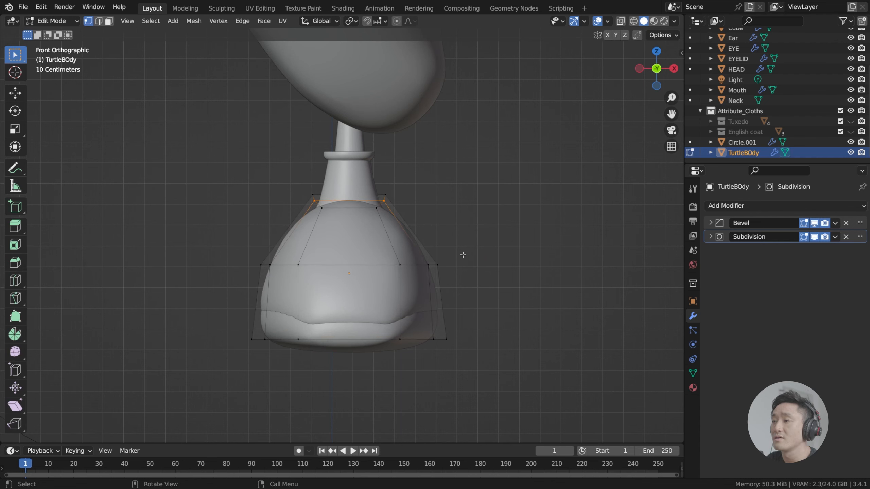
{"action": "left_click_drag", "start_coordinate": [217, 252], "coordinate": [284, 303]}
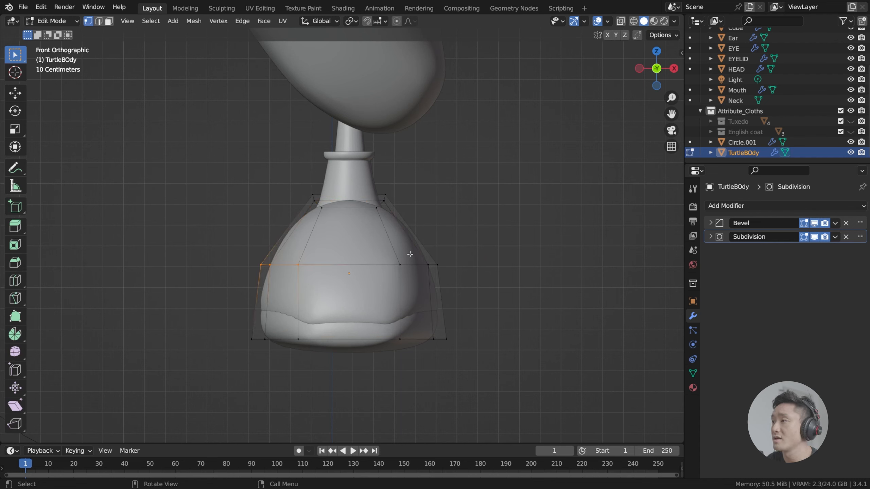
{"action": "left_click", "coordinate": [620, 21]}
{"action": "left_click_drag", "start_coordinate": [559, 369], "coordinate": [225, 247]}
{"action": "key", "text": "s"}
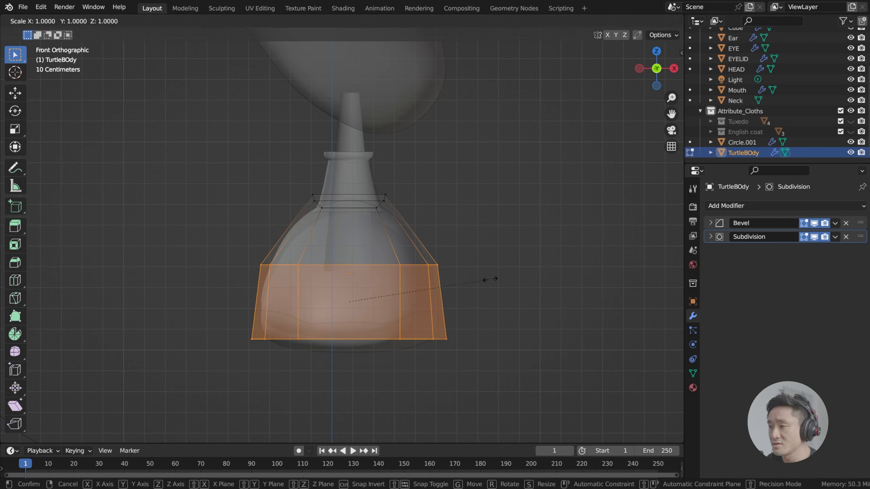
{"action": "key", "text": "x"}
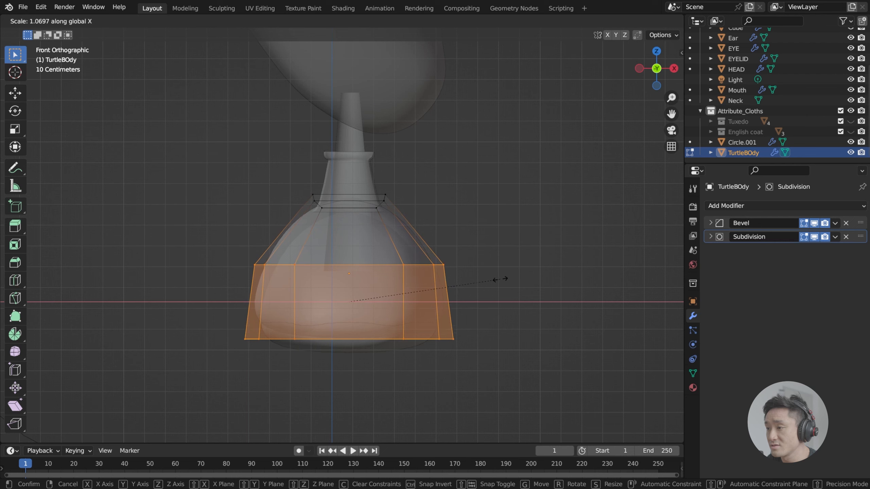
{"action": "left_click", "coordinate": [503, 280]}
{"action": "mouse_move", "coordinate": [503, 280]}
{"action": "middle_mouse_down"}
{"action": "mouse_move", "coordinate": [493, 275]}
{"action": "mouse_move", "coordinate": [440, 330]}
{"action": "mouse_move", "coordinate": [422, 304]}
{"action": "mouse_move", "coordinate": [487, 277]}
{"action": "middle_mouse_up"}
{"action": "key", "text": "Tab"}
{"action": "key", "text": "Tab"}
Step: Select TurtleBOdy's bottom vertex row in front view and move it about 0.05 m down along Z
{"action": "key", "text": "KP_1"}
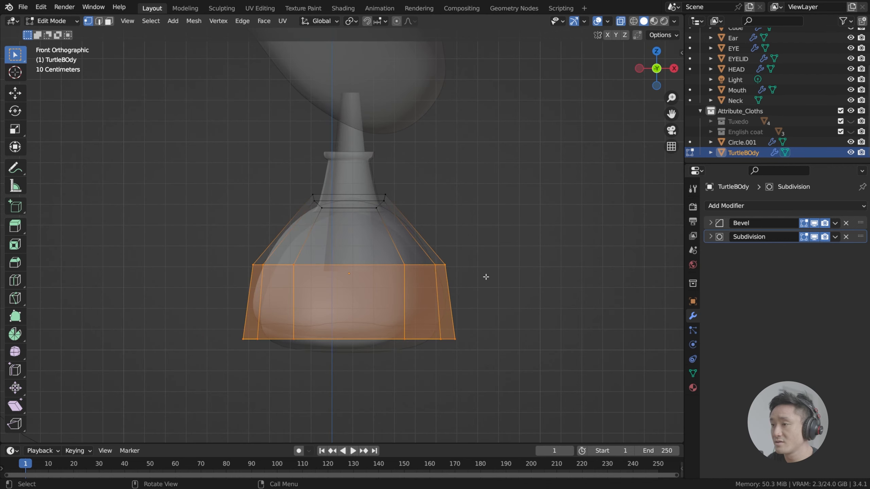
{"action": "scroll", "coordinate": [308, 332], "scroll_direction": "up", "scroll_amount": 1}
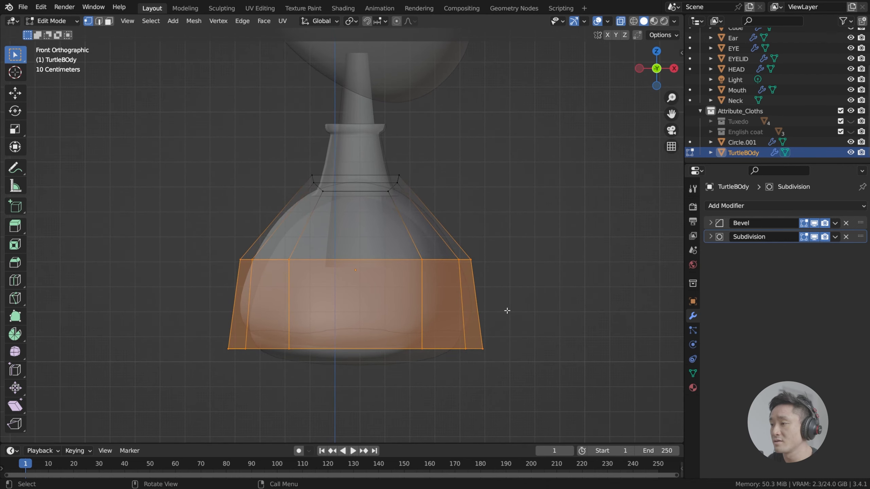
{"action": "left_click_drag", "start_coordinate": [178, 314], "coordinate": [564, 398]}
{"action": "left_click", "coordinate": [370, 329]}
{"action": "left_click_drag", "start_coordinate": [196, 295], "coordinate": [589, 395]}
{"action": "key", "text": "g"}
{"action": "key", "text": "z"}
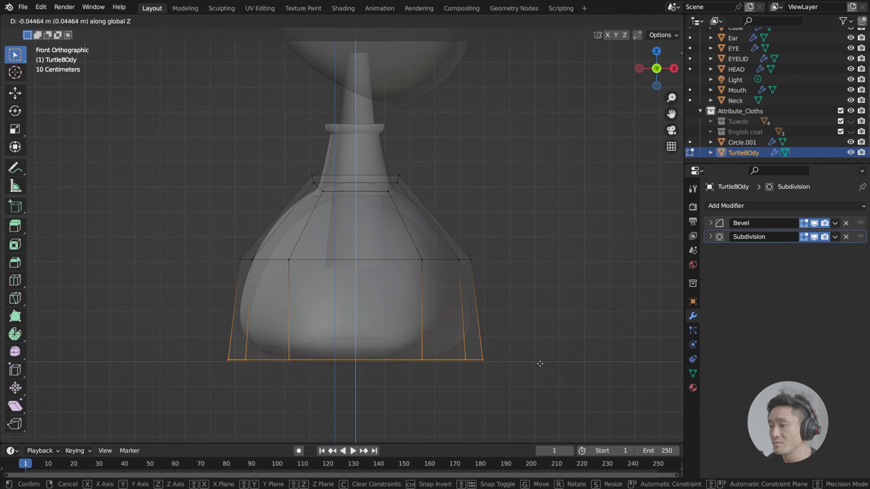
{"action": "left_click", "coordinate": [539, 364]}
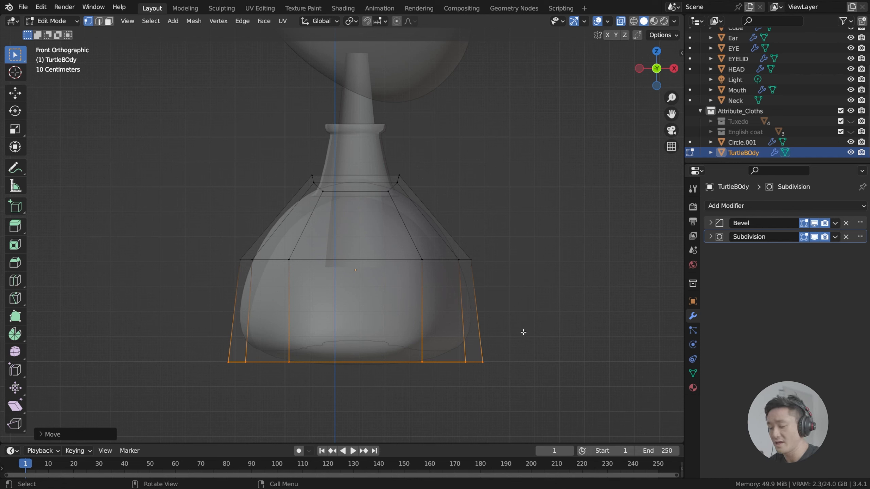
Step: Add a horizontal loop cut to TurtleBOdy's lower section, sliding it down by a factor of about 0.65 toward the bottom edge
{"action": "key", "text": "ctrl+r"}
{"action": "left_click", "coordinate": [475, 311]}
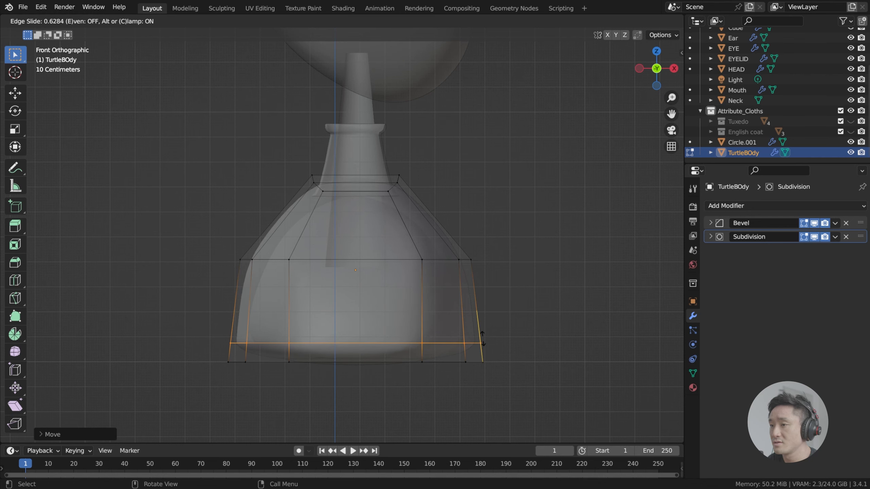
{"action": "left_click", "coordinate": [481, 342]}
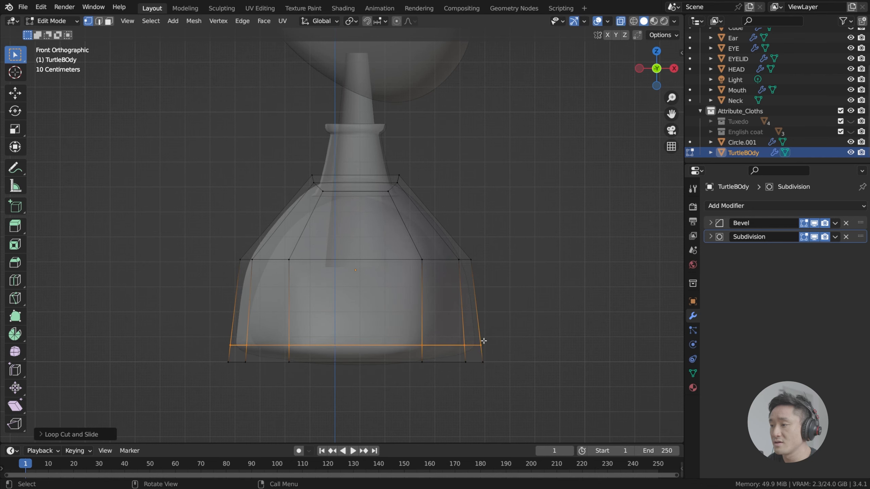
{"action": "middle_click_drag", "start_coordinate": [482, 342], "coordinate": [407, 271]}
{"action": "key", "text": "Tab"}
{"action": "scroll", "coordinate": [406, 264], "scroll_direction": "down", "scroll_amount": 6}
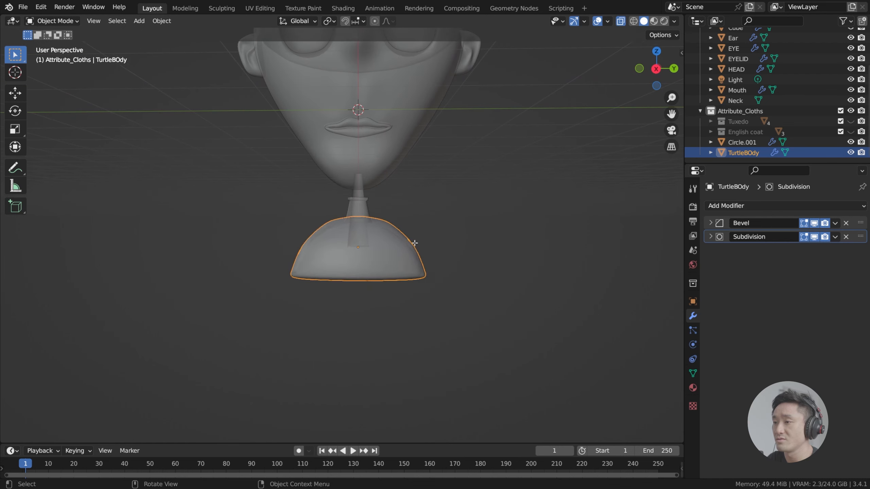
{"action": "key", "text": "Tab"}
{"action": "scroll", "coordinate": [414, 243], "scroll_direction": "up", "scroll_amount": 2}
{"action": "key", "text": "Tab"}
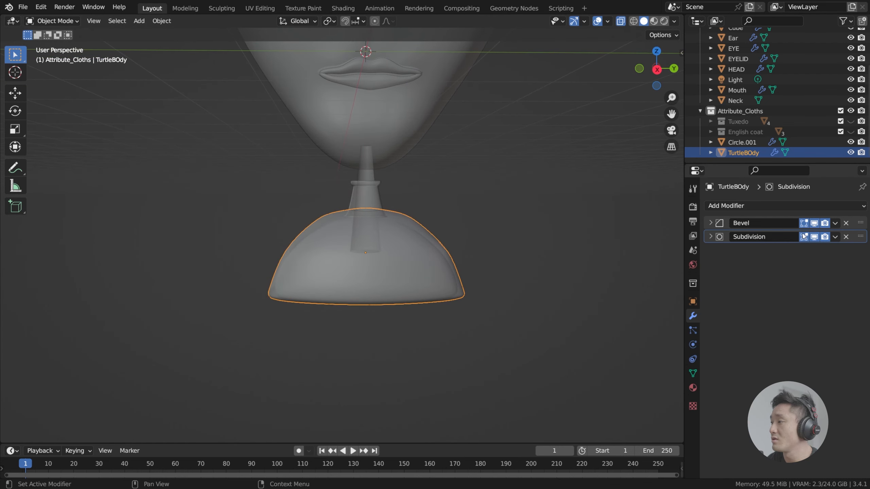
Step: Turn off X-ray display and examine TurtleBOdy's smoothed shape around its lower edge and sides
{"action": "left_click", "coordinate": [713, 236]}
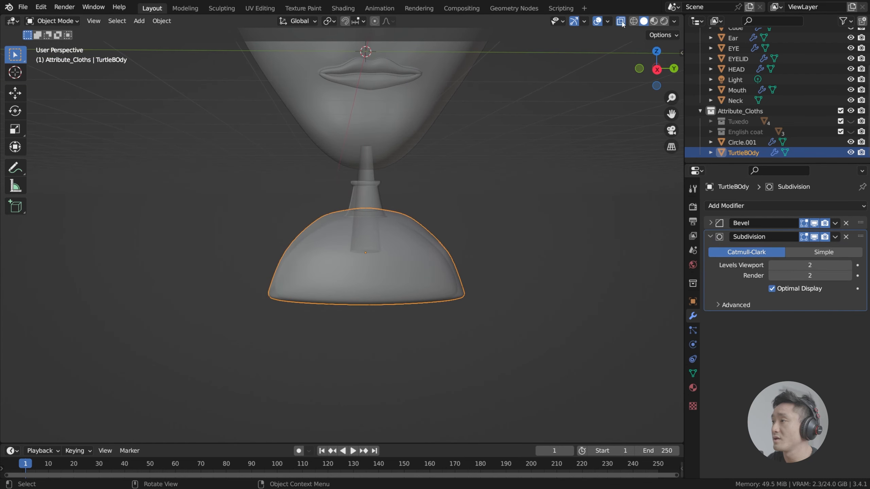
{"action": "scroll", "coordinate": [566, 87], "scroll_direction": "up", "scroll_amount": 3}
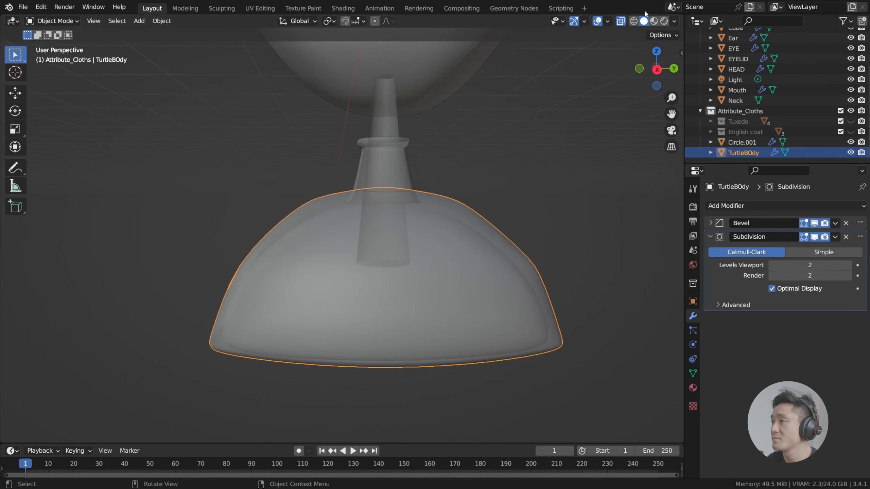
{"action": "left_click", "coordinate": [620, 21]}
{"action": "middle_click_drag", "start_coordinate": [545, 162], "coordinate": [421, 266]}
{"action": "key", "text": "Tab"}
{"action": "key", "text": "Tab"}
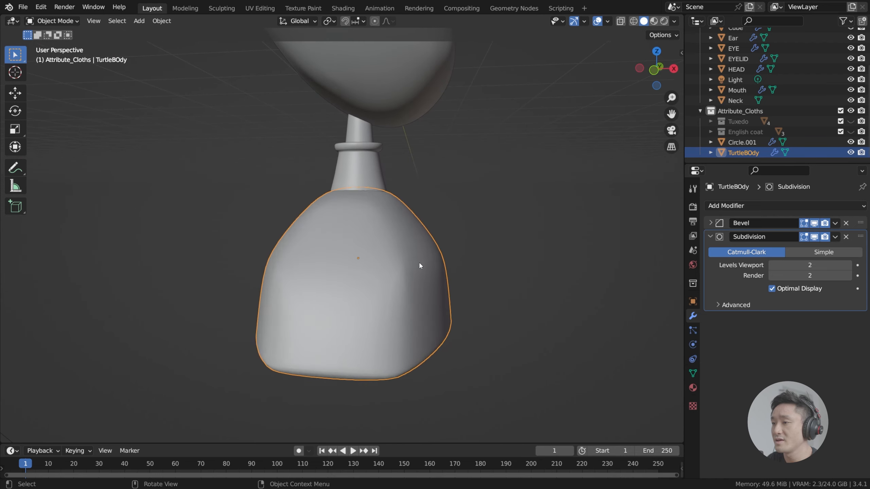
Step: Select the mid-height edges of TurtleBOdy's two shoulder-side faces in X-ray display and scale them to about 0.8 along X
{"action": "key", "text": "Tab"}
{"action": "key", "text": "KP_1"}
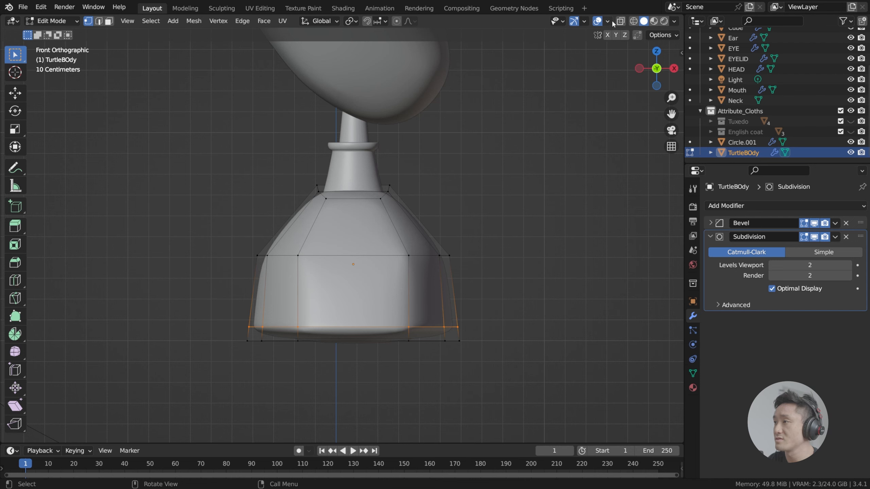
{"action": "left_click", "coordinate": [620, 21]}
{"action": "left_click", "coordinate": [398, 256], "text": "alt"}
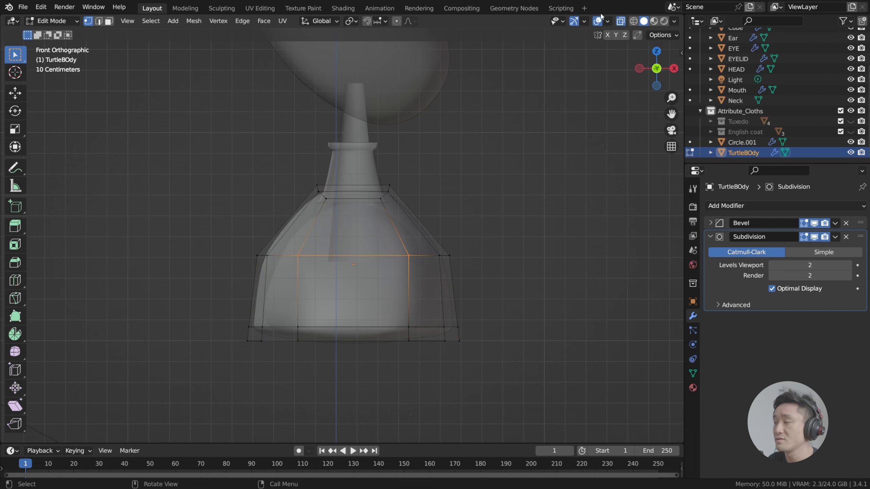
{"action": "left_click", "coordinate": [621, 21]}
{"action": "middle_click_drag", "start_coordinate": [534, 133], "coordinate": [514, 191]}
{"action": "key", "text": "s"}
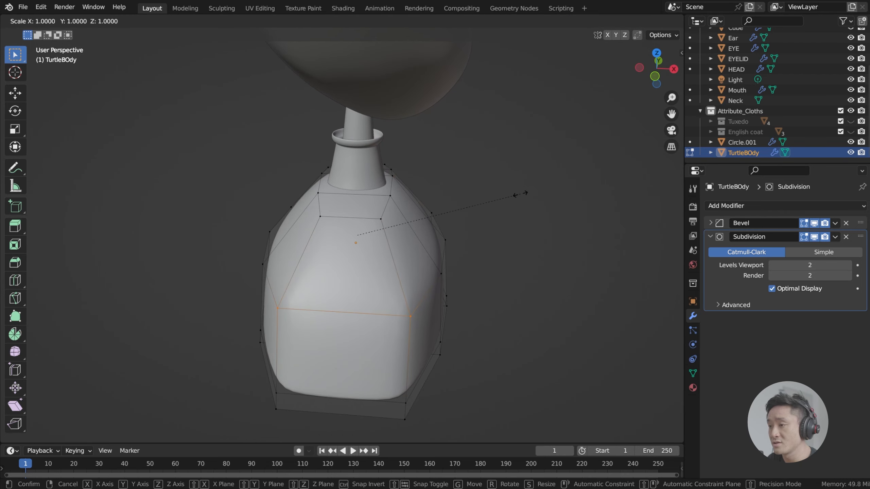
{"action": "key", "text": "x"}
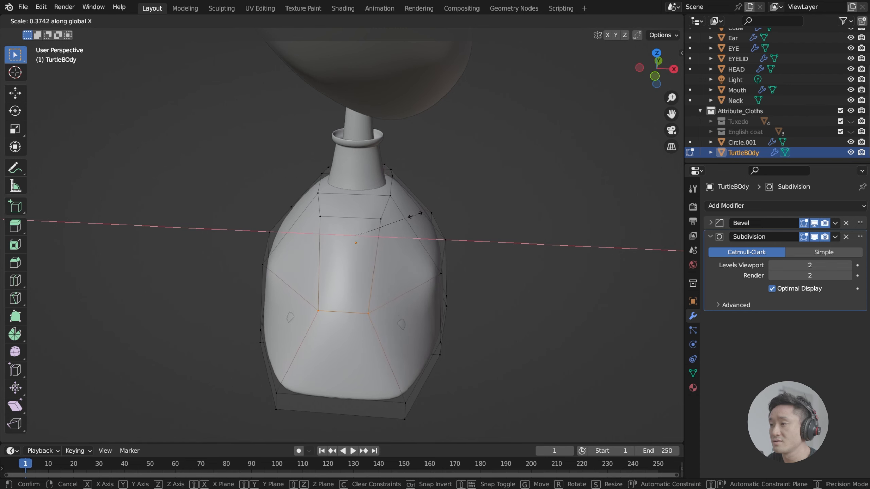
{"action": "left_click", "coordinate": [486, 211]}
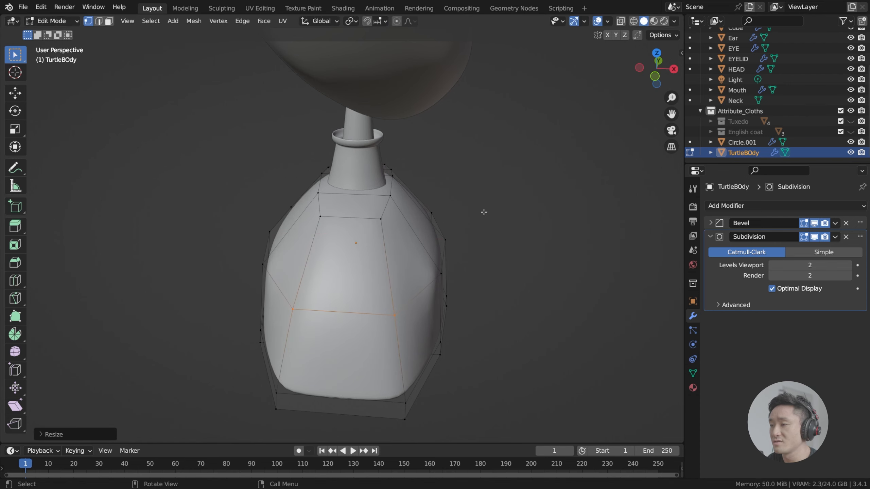
Step: Move TurtleBOdy's two mid-height vertices flanking the chest centre about 0.07 m inward along X
{"action": "middle_click_drag", "start_coordinate": [487, 211], "coordinate": [433, 263]}
{"action": "key", "text": "Tab"}
{"action": "key", "text": "Tab"}
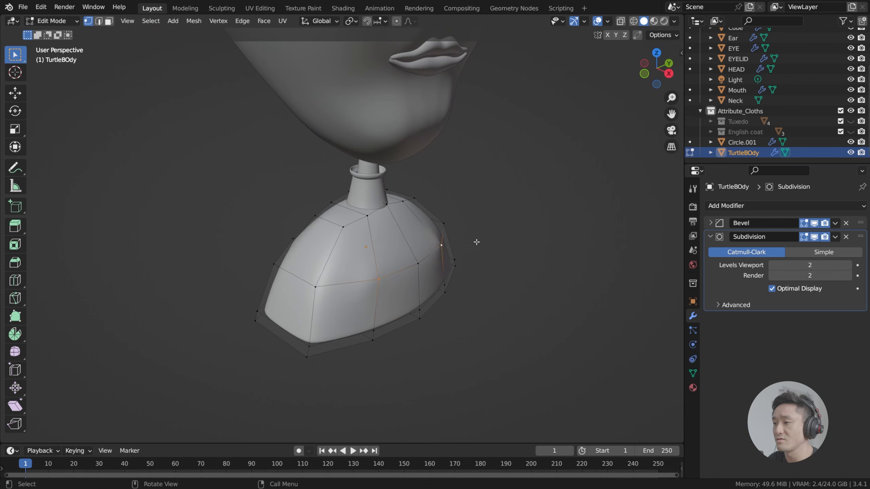
{"action": "middle_click_drag", "start_coordinate": [476, 242], "coordinate": [562, 249]}
{"action": "middle_click_drag", "start_coordinate": [417, 241], "coordinate": [361, 243]}
{"action": "scroll", "coordinate": [525, 222], "scroll_direction": "up", "scroll_amount": 3}
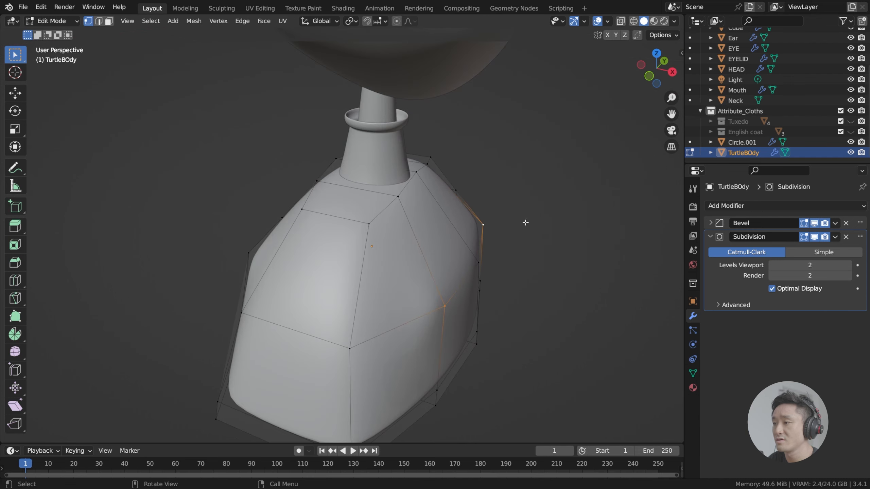
{"action": "key", "text": "g"}
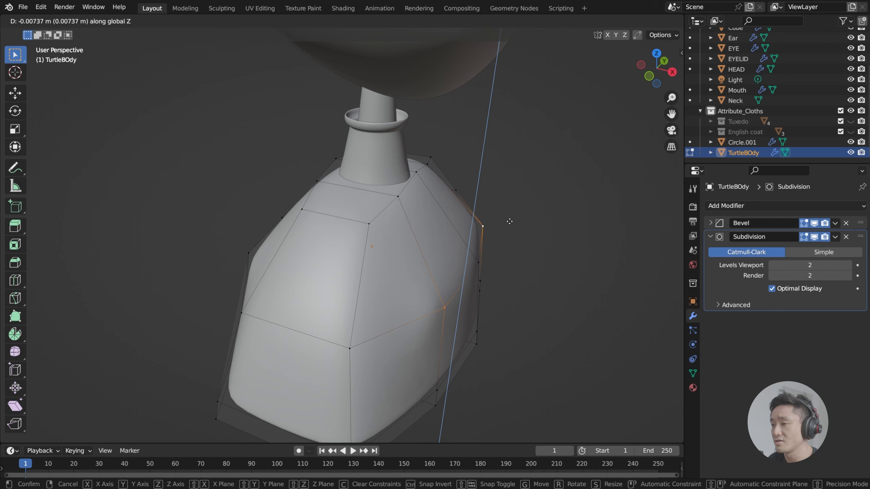
{"action": "key", "text": "x"}
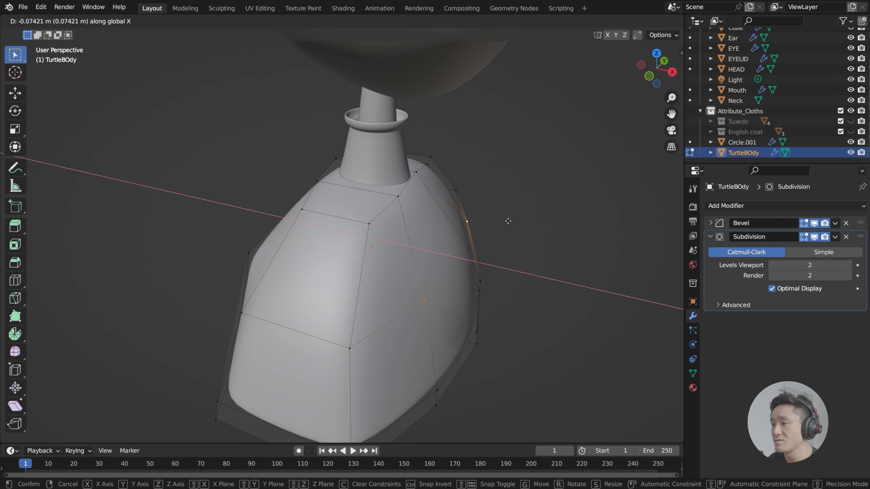
{"action": "left_click", "coordinate": [508, 221]}
Step: Adjust further TurtleBOdy vertices along X in two moves to refine the torso, and save the file
{"action": "middle_click_drag", "start_coordinate": [508, 220], "coordinate": [449, 234]}
{"action": "left_click", "coordinate": [263, 331]}
{"action": "key", "text": "g"}
{"action": "key", "text": "x"}
{"action": "left_click", "coordinate": [262, 326]}
{"action": "key", "text": "g"}
{"action": "key", "text": "x"}
{"action": "left_click", "coordinate": [236, 264]}
{"action": "key", "text": "Tab"}
{"action": "key", "text": "Tab"}
{"action": "key", "text": "ctrl+s"}
{"action": "middle_click_drag", "start_coordinate": [314, 281], "coordinate": [400, 266]}
{"action": "scroll", "coordinate": [352, 223], "scroll_direction": "down", "scroll_amount": 5}
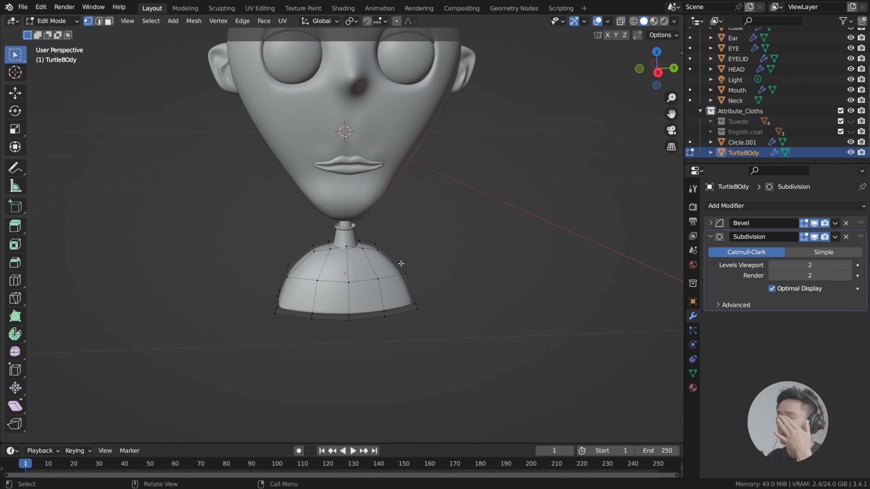
{"action": "key", "text": "Tab"}
{"action": "key", "text": "ctrl+s"}
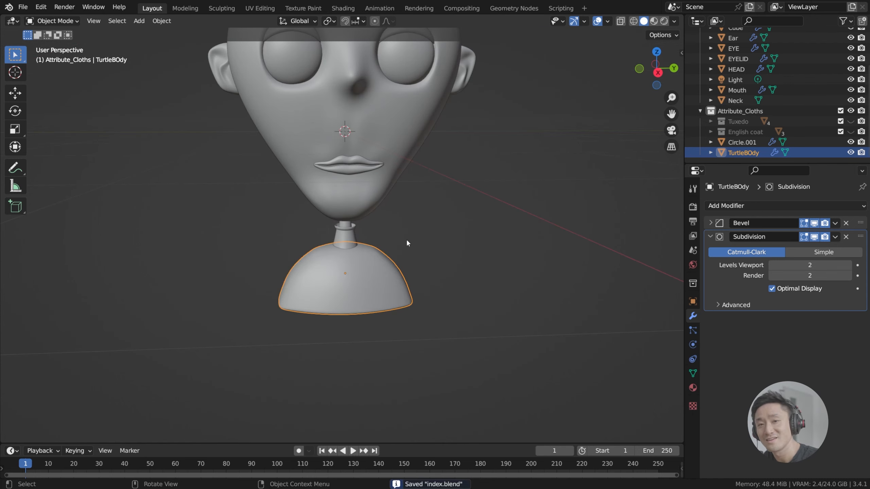
Step: Examine the turtleneck in rendered shading, return to solid shading, and save the file
{"action": "middle_click_drag", "start_coordinate": [408, 242], "coordinate": [438, 265]}
{"action": "left_click", "coordinate": [437, 264]}
{"action": "scroll", "coordinate": [437, 264], "scroll_direction": "up", "scroll_amount": 4}
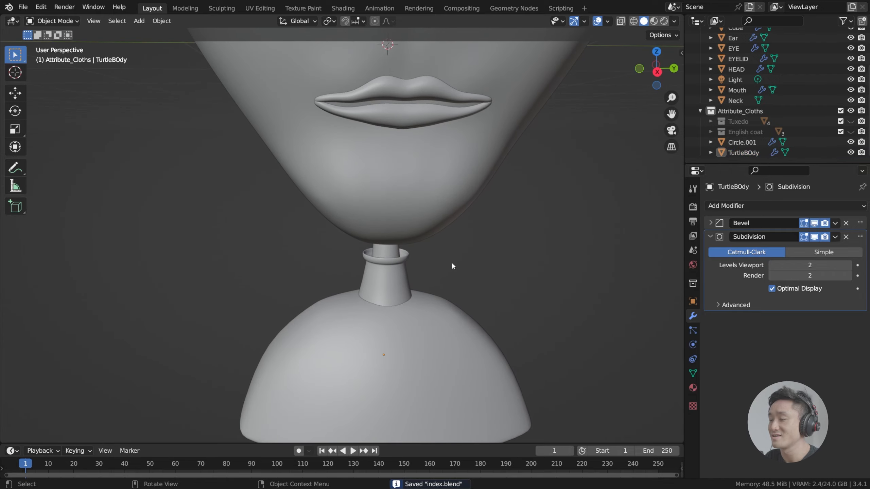
{"action": "left_click", "coordinate": [666, 21]}
{"action": "mouse_move", "coordinate": [516, 243]}
{"action": "middle_mouse_down"}
{"action": "mouse_move", "coordinate": [522, 193]}
{"action": "mouse_move", "coordinate": [525, 218]}
{"action": "mouse_move", "coordinate": [472, 208]}
{"action": "middle_mouse_up"}
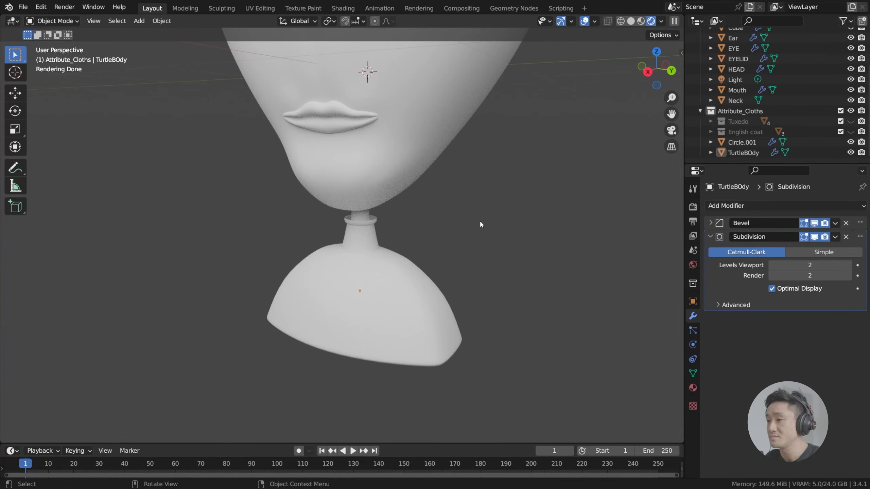
{"action": "left_click", "coordinate": [630, 22]}
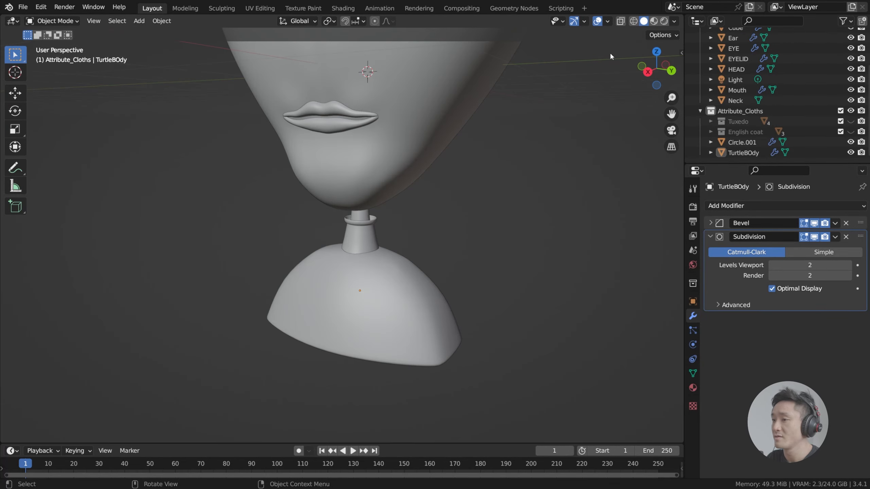
{"action": "middle_click_drag", "start_coordinate": [442, 240], "coordinate": [424, 247]}
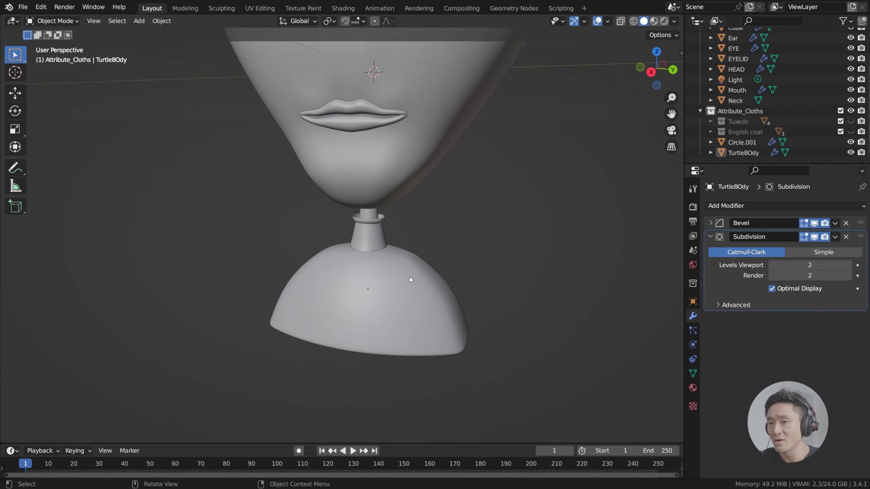
{"action": "middle_click_drag", "start_coordinate": [409, 277], "coordinate": [412, 240]}
{"action": "key", "text": "ctrl+s"}
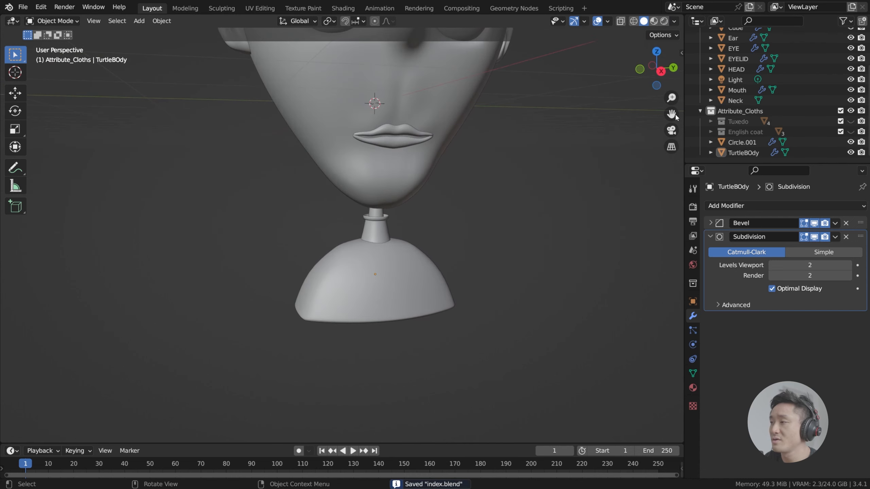
Step: Add a mesh circle to the Attribute_Cloths collection
{"action": "left_click", "coordinate": [740, 111]}
{"action": "key", "text": "shift+a"}
{"action": "mouse_move", "coordinate": [370, 236]}
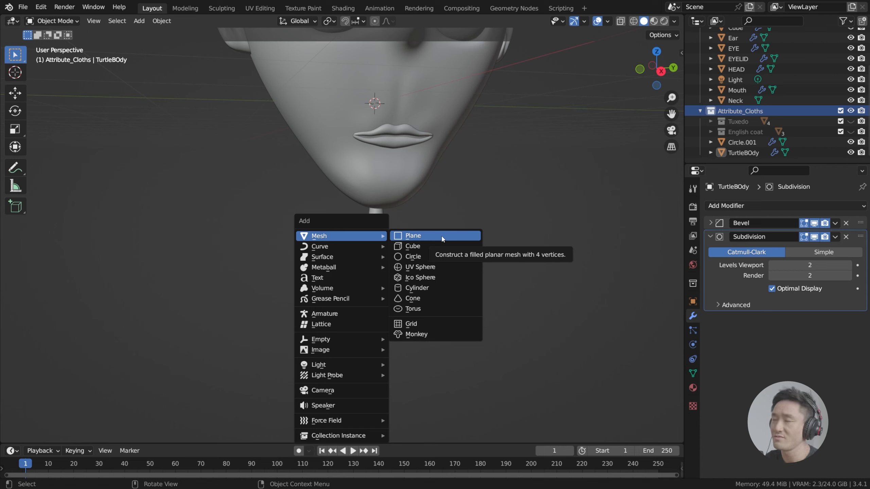
{"action": "key", "text": "Escape"}
{"action": "middle_click_drag", "start_coordinate": [442, 236], "coordinate": [409, 254]}
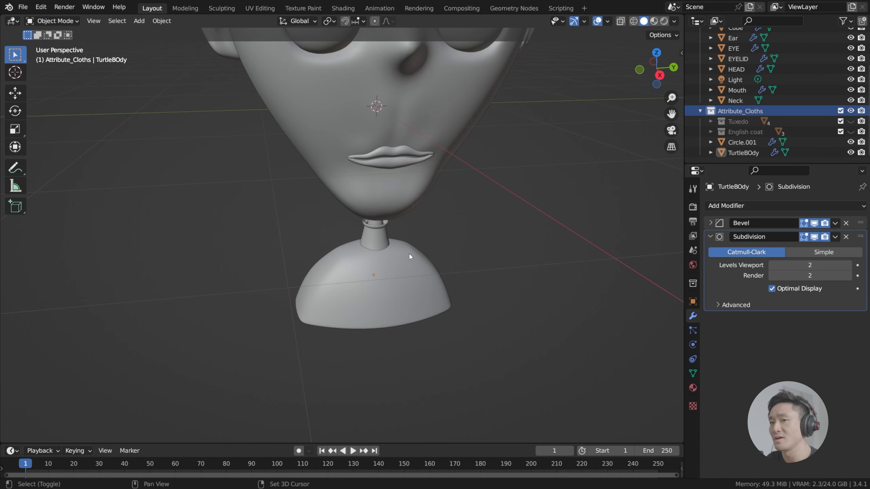
{"action": "key", "text": "shift+a"}
{"action": "mouse_move", "coordinate": [410, 254]}
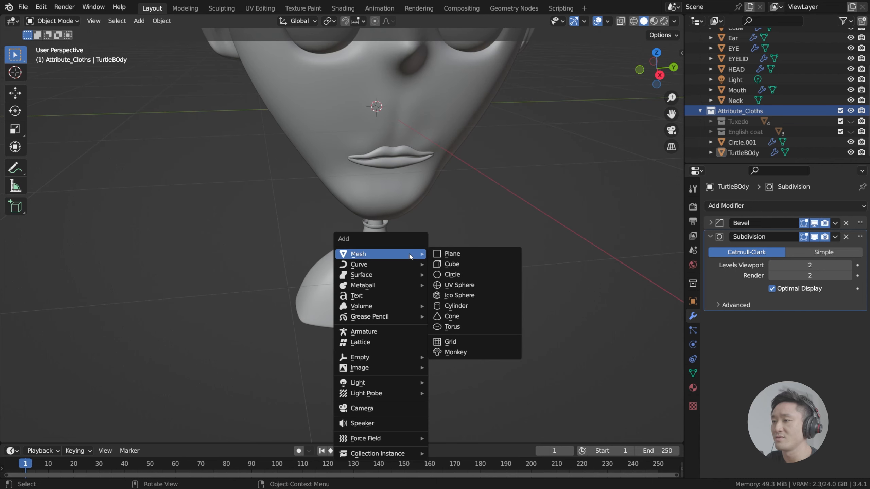
{"action": "left_click", "coordinate": [471, 275]}
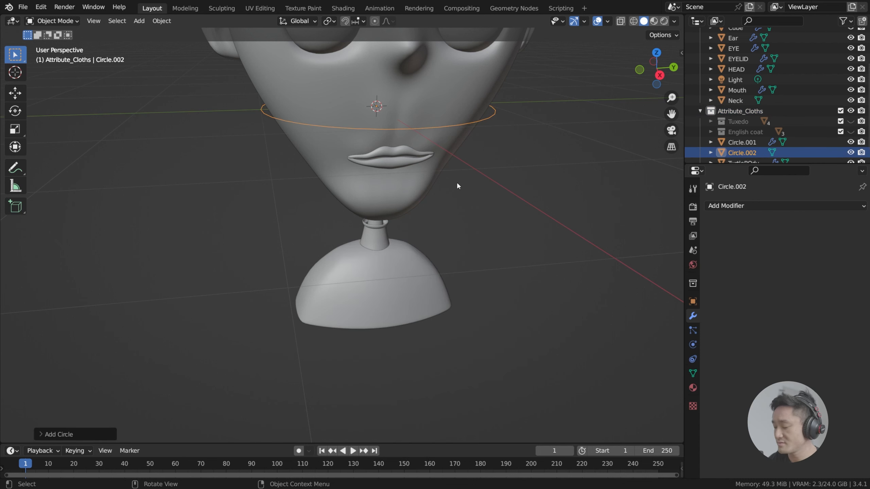
Step: Move the circle about 1.2 m down along Z in right view, to the height of the turtleneck collar
{"action": "key", "text": "KP_3"}
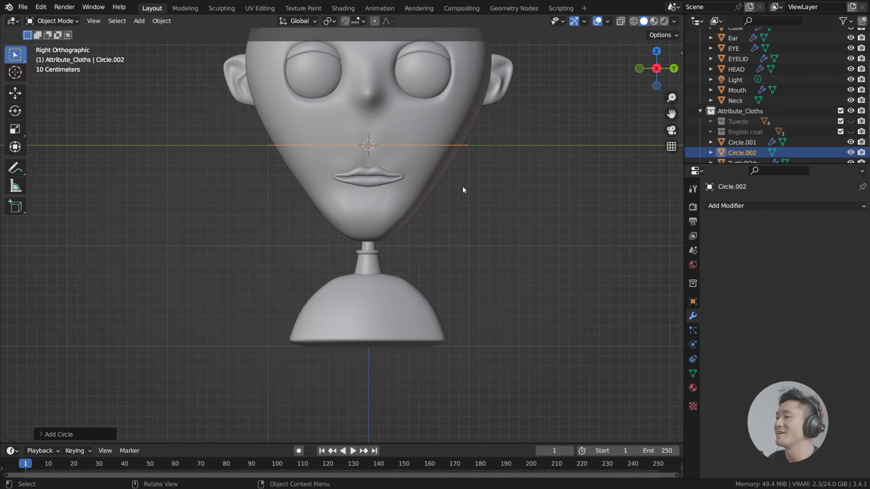
{"action": "key", "text": "g"}
{"action": "key", "text": "z"}
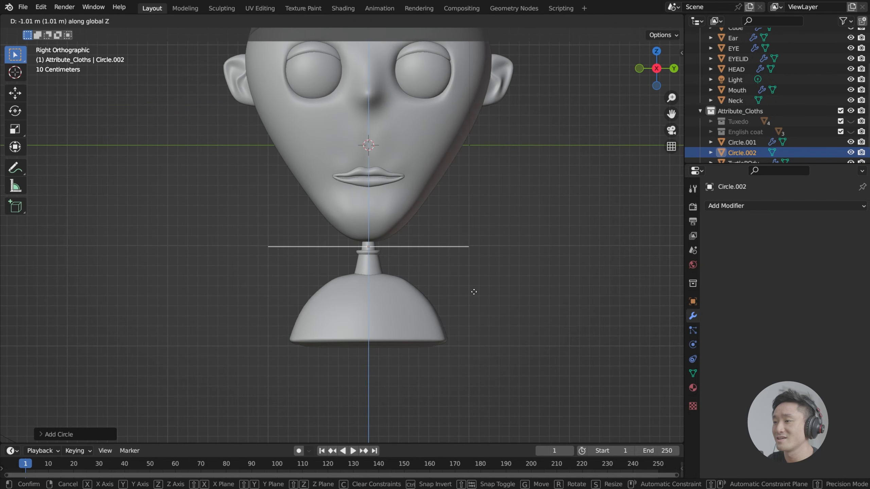
{"action": "left_click", "coordinate": [477, 310]}
{"action": "middle_click_drag", "start_coordinate": [426, 255], "coordinate": [492, 272]}
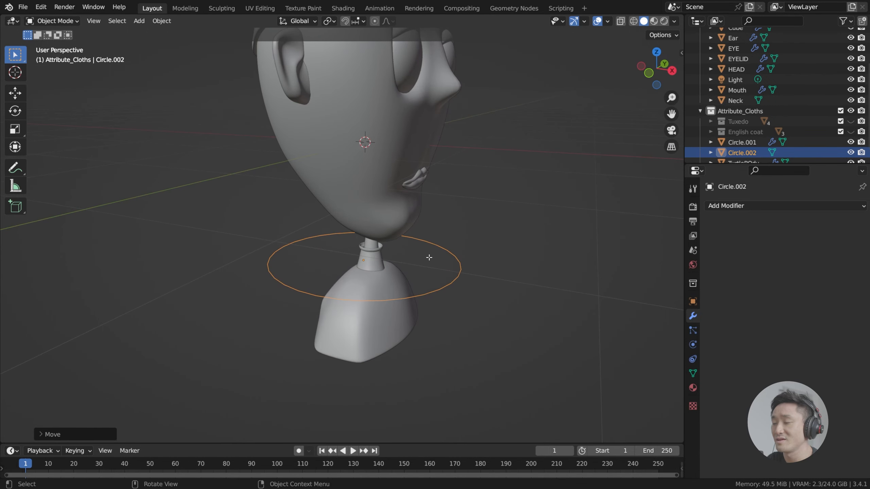
{"action": "key", "text": "Tab"}
{"action": "key", "text": "Tab"}
Step: Move the circle in front view so that it is centred on the turtleneck collar
{"action": "key", "text": "KP_1"}
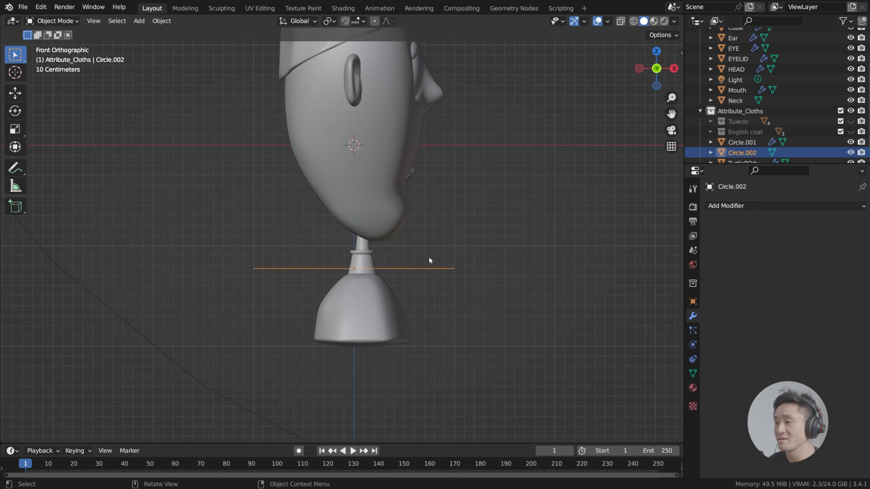
{"action": "scroll", "coordinate": [428, 255], "scroll_direction": "up", "scroll_amount": 3}
{"action": "key", "text": "g"}
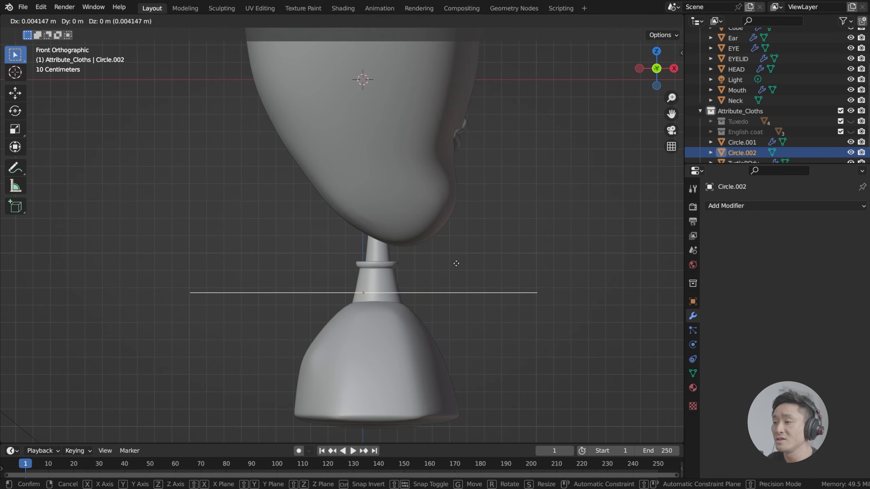
{"action": "left_click", "coordinate": [502, 267]}
{"action": "middle_click_drag", "start_coordinate": [499, 265], "coordinate": [574, 259]}
Step: Scale the circle's vertices down until the loop closely surrounds the lower part of the turtleneck collar
{"action": "key", "text": "Tab"}
{"action": "key", "text": "s"}
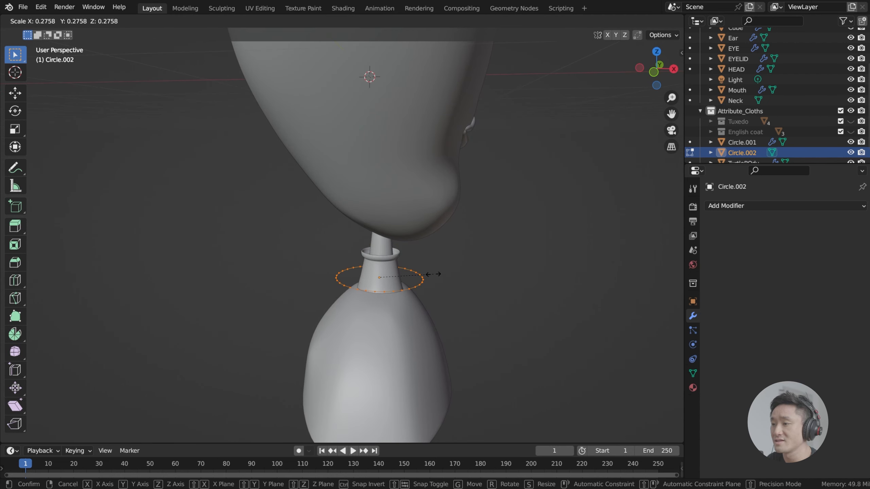
{"action": "left_click", "coordinate": [449, 261]}
{"action": "middle_click_drag", "start_coordinate": [449, 260], "coordinate": [344, 260]}
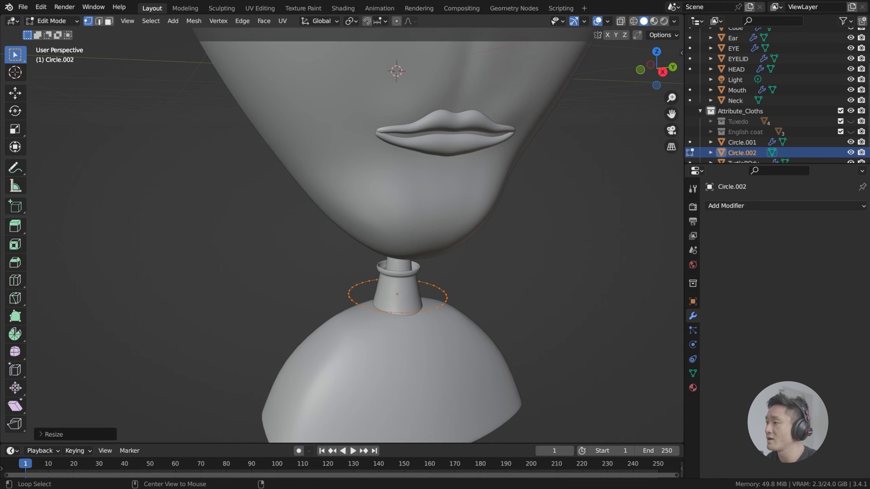
{"action": "middle_click_drag", "start_coordinate": [385, 256], "coordinate": [381, 276]}
{"action": "key", "text": "s"}
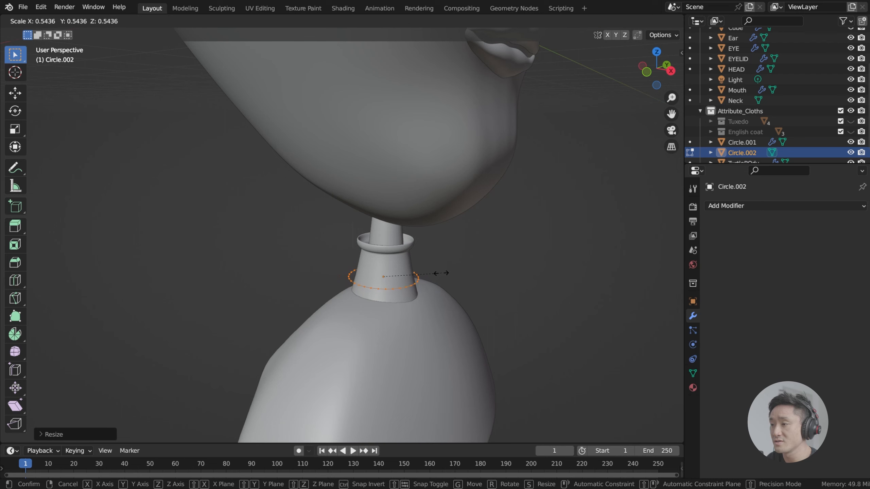
{"action": "left_click", "coordinate": [442, 273]}
{"action": "middle_click_drag", "start_coordinate": [435, 274], "coordinate": [420, 255], "text": "shift"}
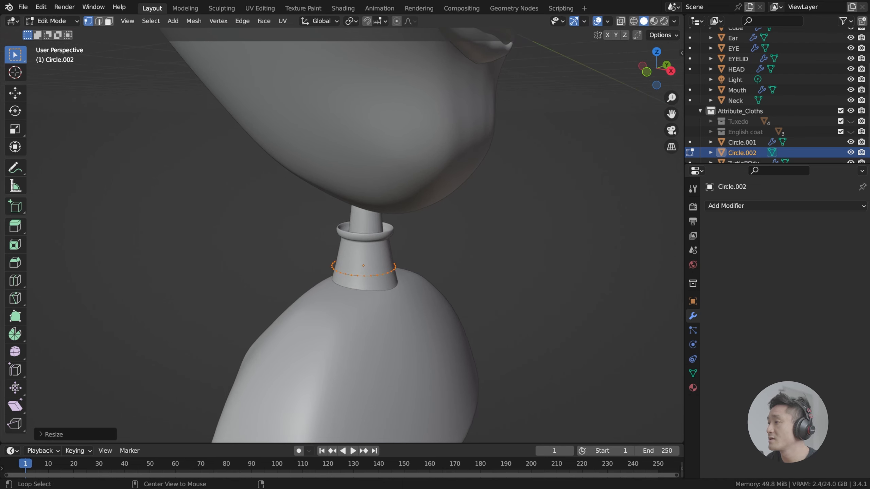
{"action": "scroll", "coordinate": [410, 255], "scroll_direction": "down", "scroll_amount": 2}
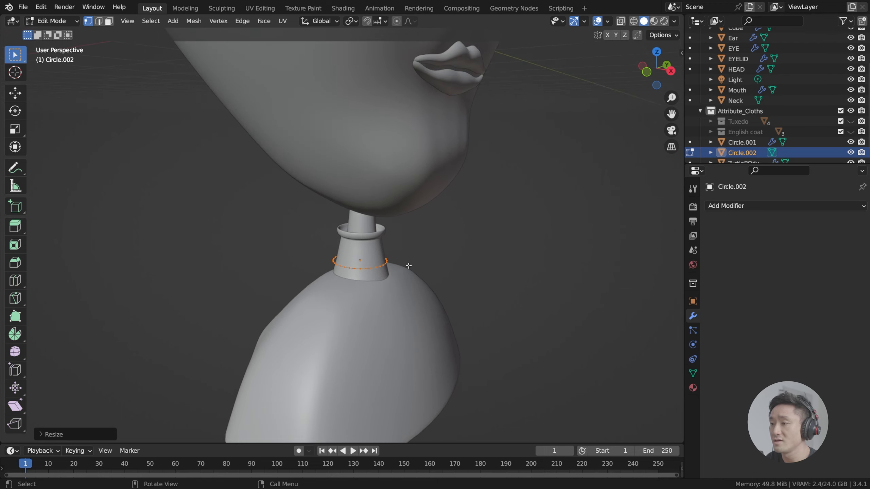
{"action": "scroll", "coordinate": [409, 266], "scroll_direction": "up", "scroll_amount": 5}
{"action": "middle_click_drag", "start_coordinate": [417, 263], "coordinate": [444, 274]}
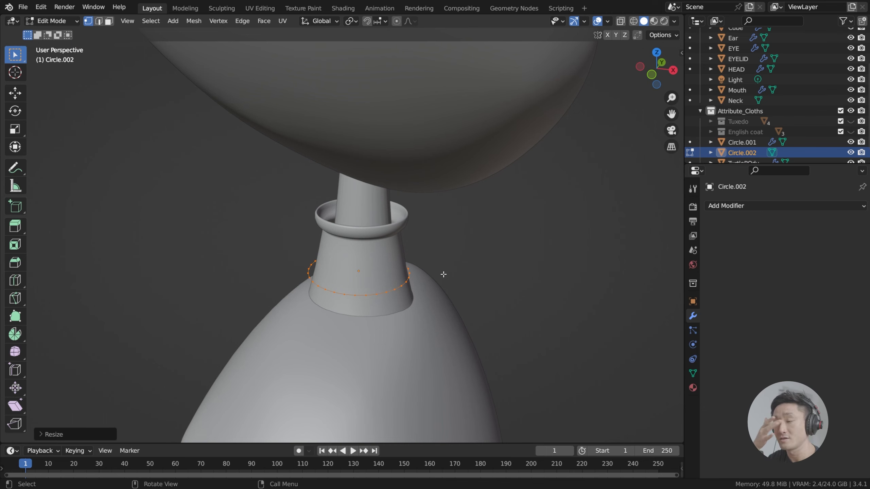
Step: Move the circle object in front view to centre it on the turtleneck collar, and save the file
{"action": "key", "text": "KP_1"}
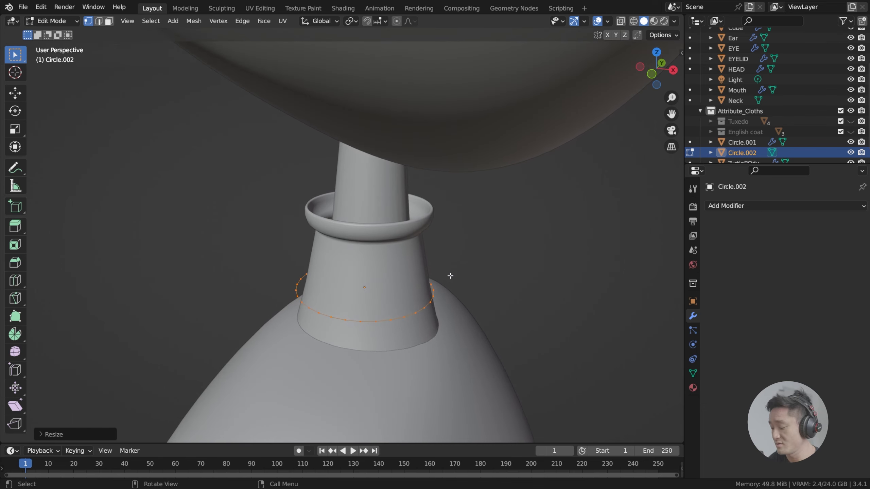
{"action": "key", "text": "KP_5"}
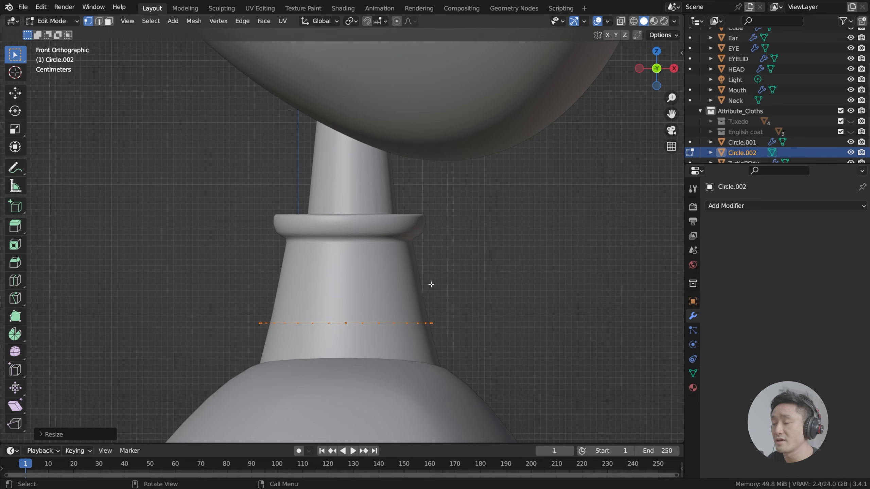
{"action": "left_click", "coordinate": [434, 287]}
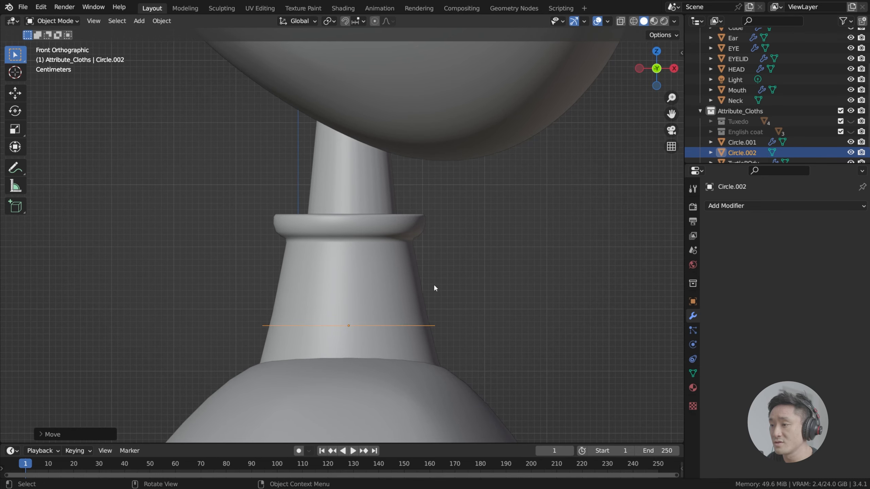
{"action": "key", "text": "g"}
{"action": "left_click", "coordinate": [434, 287]}
{"action": "middle_click_drag", "start_coordinate": [433, 287], "coordinate": [459, 277]}
{"action": "key", "text": "Tab"}
{"action": "middle_click_drag", "start_coordinate": [459, 277], "coordinate": [434, 256], "text": "shift"}
{"action": "key", "text": "ctrl+s"}
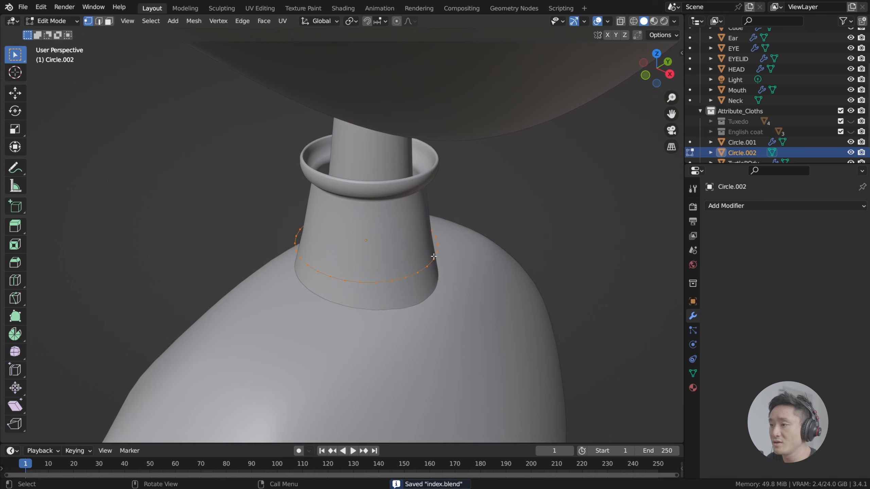
Step: Extrude the whole circle in place and scale the new loop outward to form a flat ring around the collar
{"action": "middle_click_drag", "start_coordinate": [467, 218], "coordinate": [477, 226]}
{"action": "key", "text": "alt+a"}
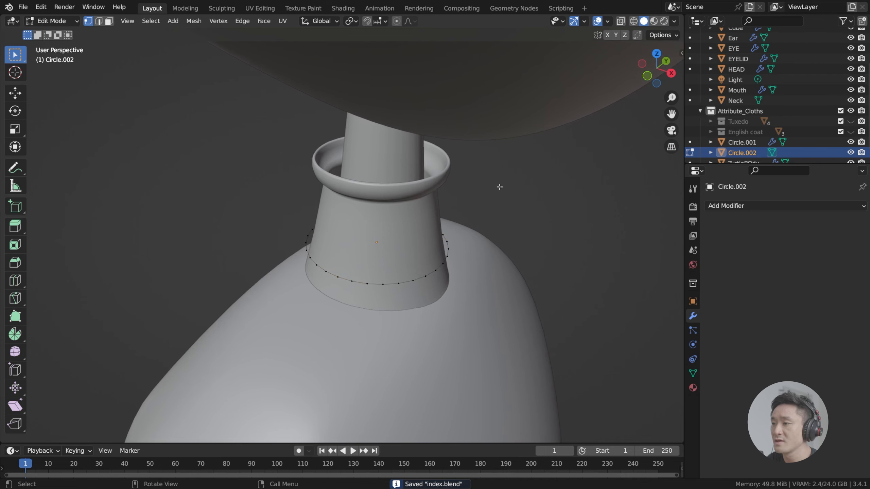
{"action": "key", "text": "a"}
{"action": "scroll", "coordinate": [493, 201], "scroll_direction": "down", "scroll_amount": 2}
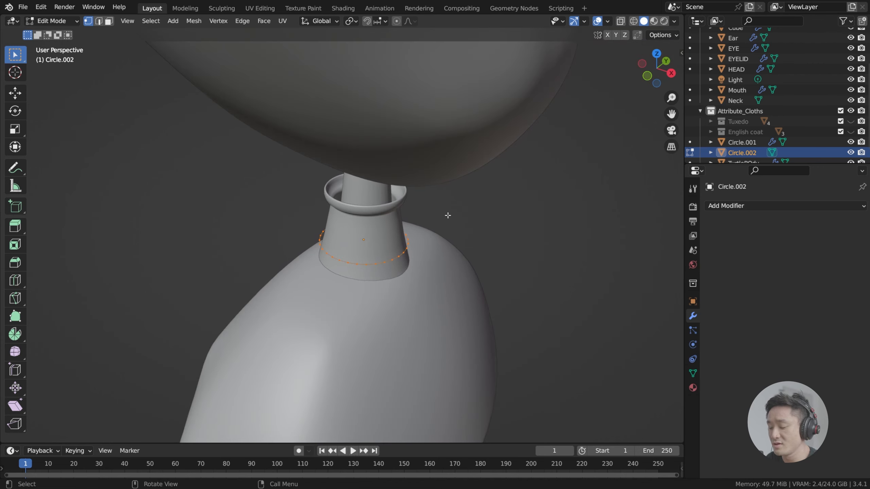
{"action": "key", "text": "e"}
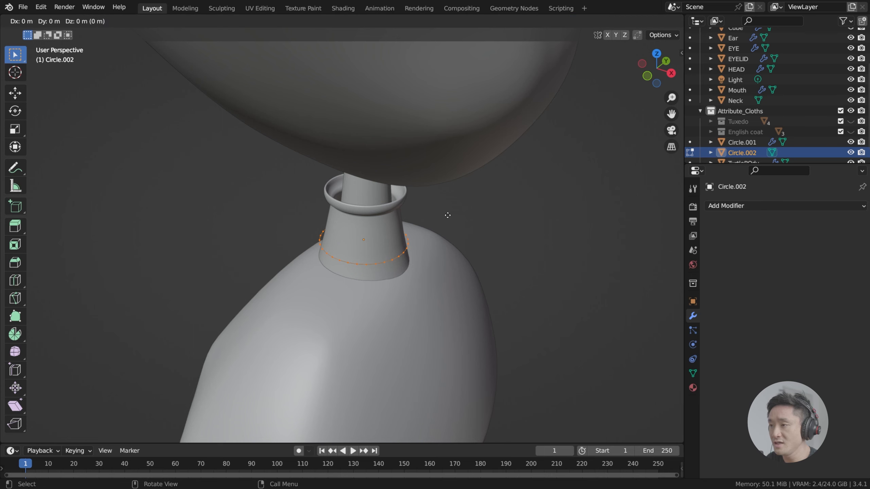
{"action": "right_click", "coordinate": [448, 215]}
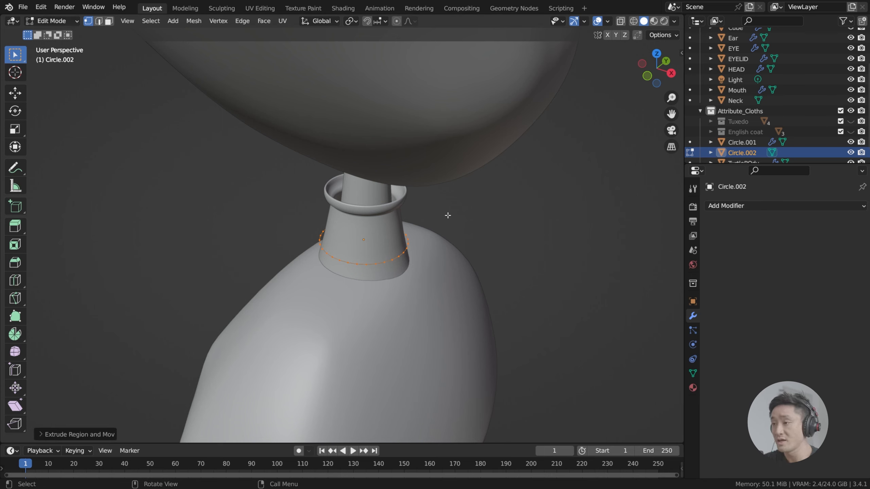
{"action": "key", "text": "s"}
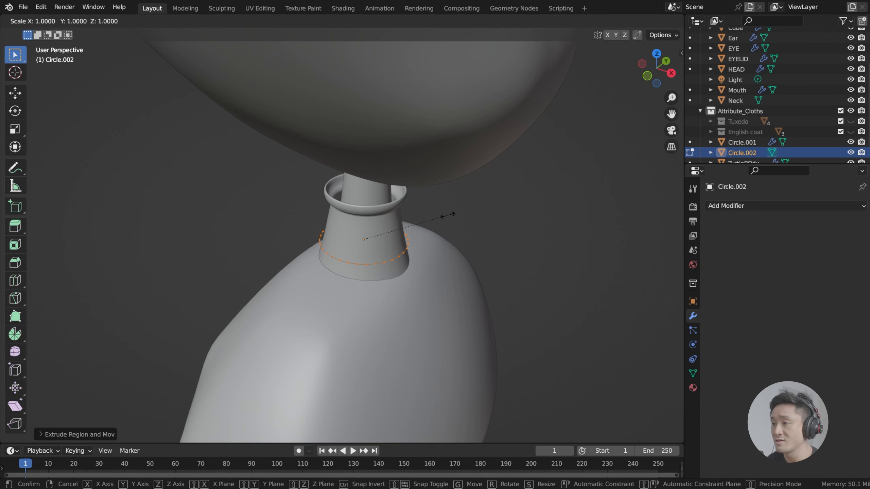
{"action": "left_click", "coordinate": [500, 213]}
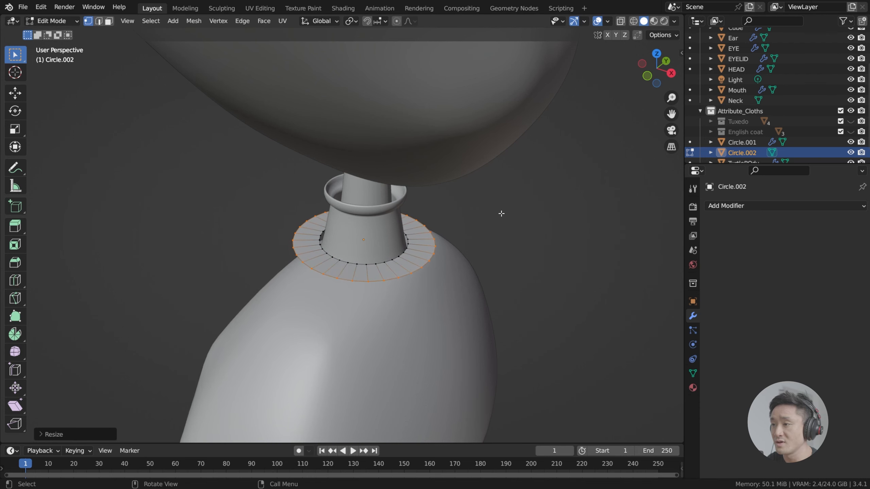
Step: Fine-tune the scale of the ring's outer edge around the collar, and save the file
{"action": "middle_click_drag", "start_coordinate": [500, 213], "coordinate": [446, 278]}
{"action": "key", "text": "s"}
{"action": "left_click", "coordinate": [483, 226]}
{"action": "key", "text": "s"}
{"action": "left_click", "coordinate": [492, 223]}
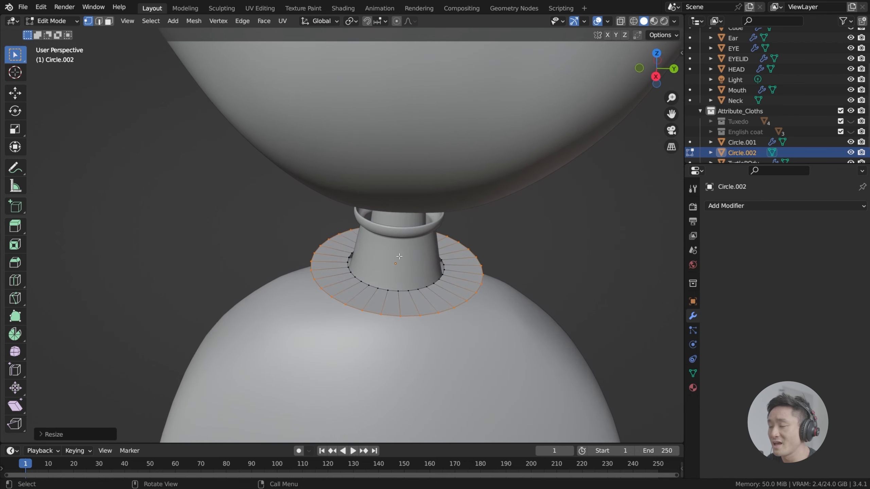
{"action": "middle_click_drag", "start_coordinate": [399, 256], "coordinate": [399, 296]}
{"action": "key", "text": "KP_3"}
{"action": "key", "text": "Tab"}
{"action": "key", "text": "ctrl+s"}
Step: Turn on X-ray and select the vertices on the +Y half of the flat ring in right view
{"action": "middle_click_drag", "start_coordinate": [399, 252], "coordinate": [476, 243]}
{"action": "key", "text": "Tab"}
{"action": "middle_click_drag", "start_coordinate": [378, 266], "coordinate": [297, 135]}
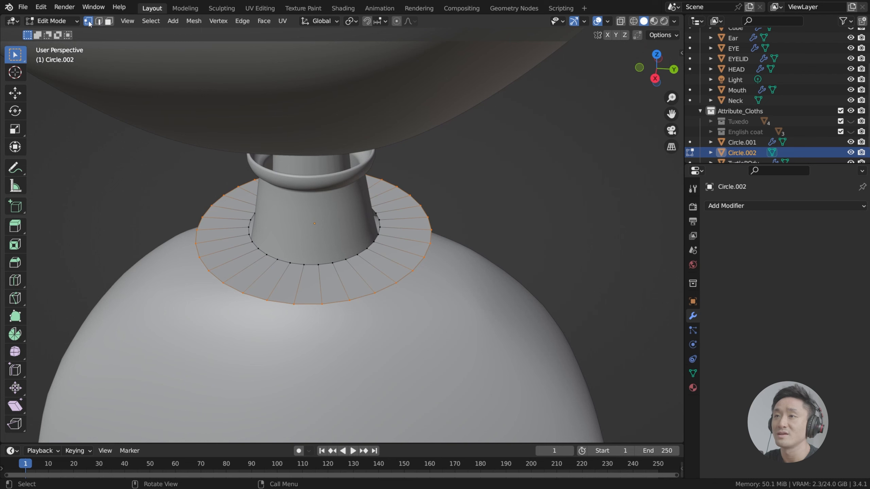
{"action": "middle_click_drag", "start_coordinate": [281, 235], "coordinate": [306, 257], "text": "shift"}
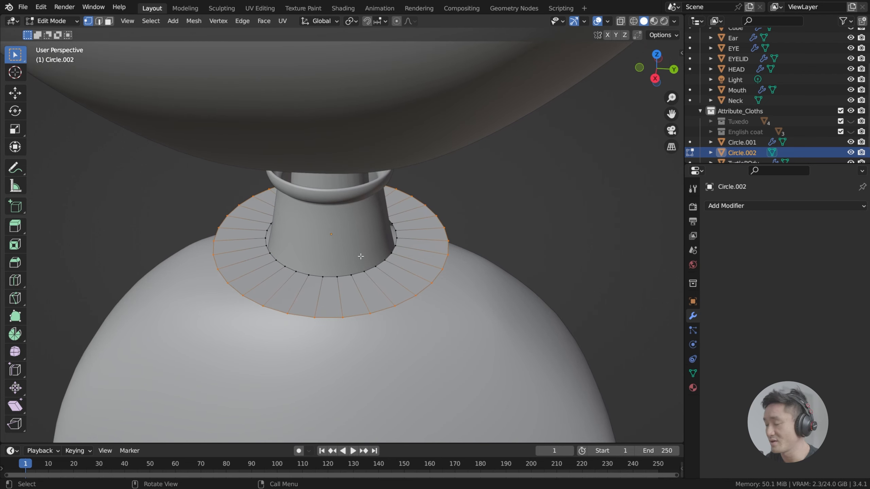
{"action": "key", "text": "KP_3"}
{"action": "key", "text": "alt+a"}
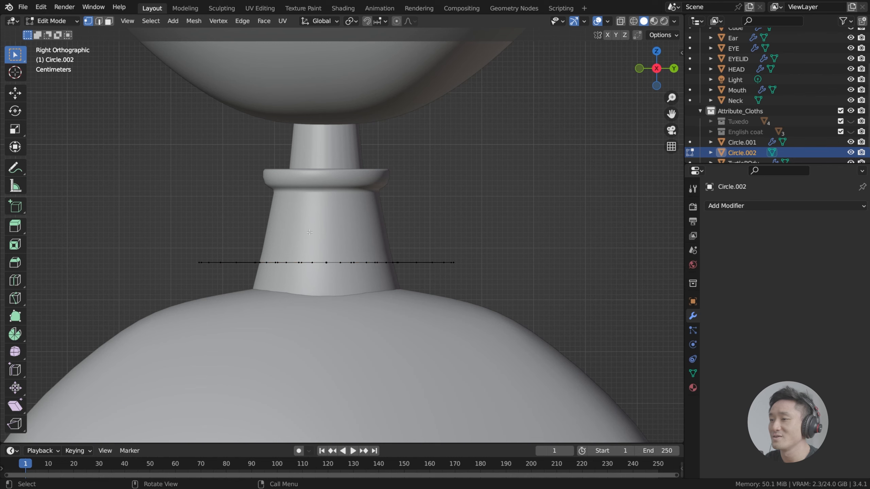
{"action": "middle_click_drag", "start_coordinate": [283, 236], "coordinate": [333, 281]}
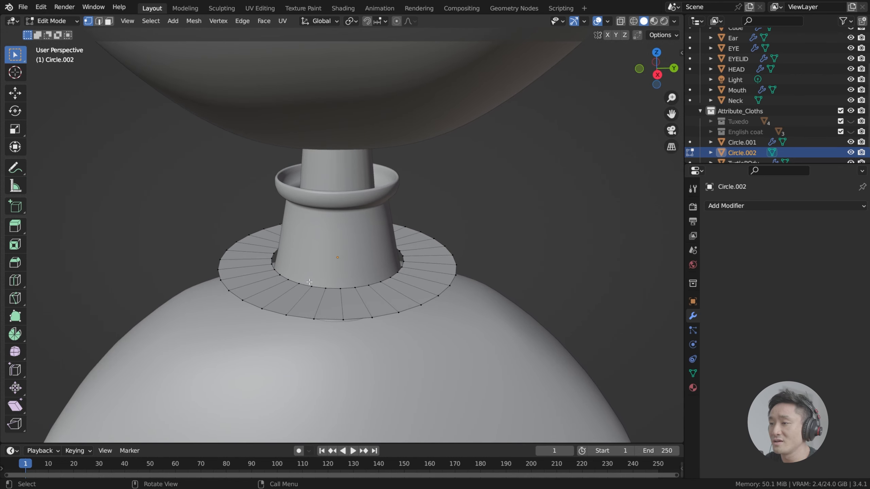
{"action": "left_click", "coordinate": [344, 319], "text": "alt"}
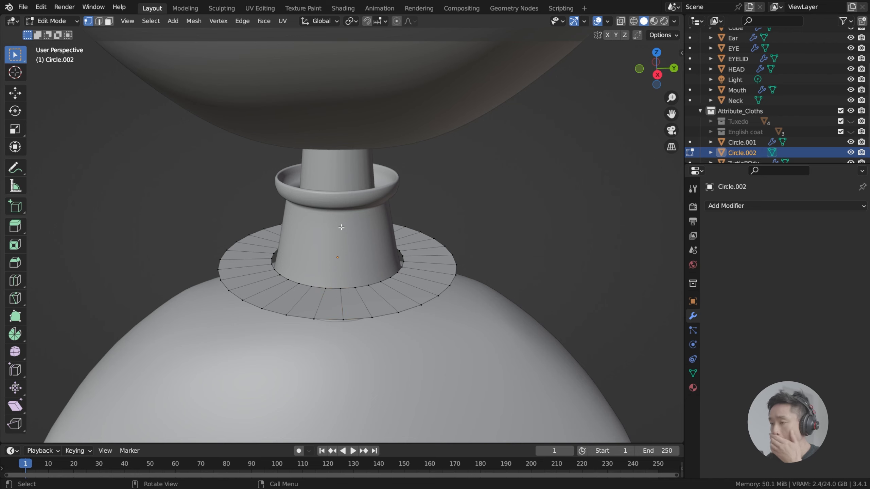
{"action": "key", "text": "KP_1"}
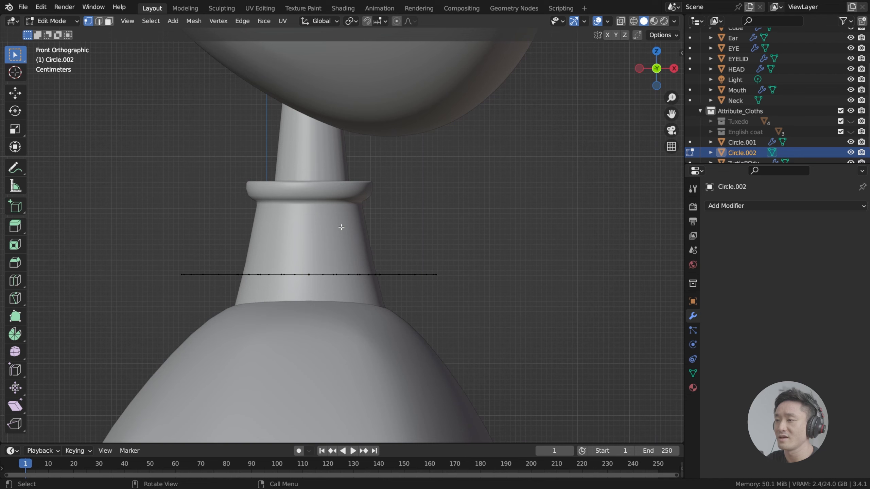
{"action": "key", "text": "KP_3"}
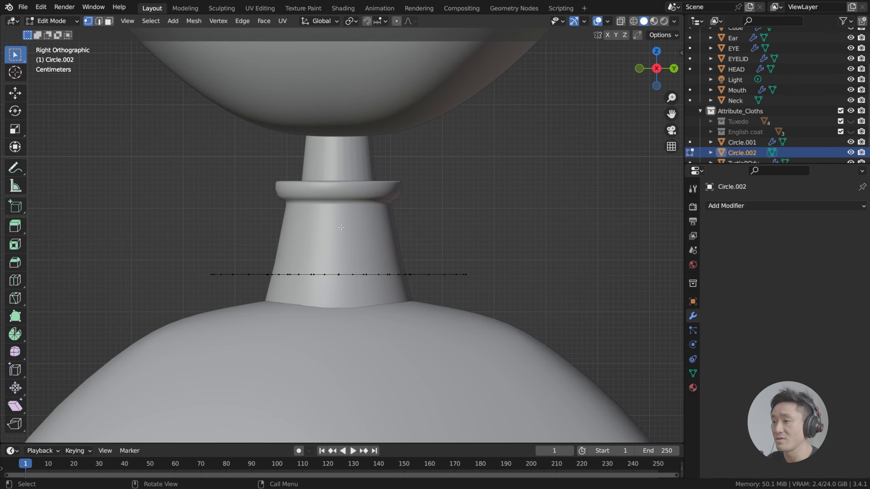
{"action": "left_click", "coordinate": [620, 22]}
{"action": "left_click_drag", "start_coordinate": [545, 348], "coordinate": [345, 213]}
{"action": "middle_click_drag", "start_coordinate": [402, 179], "coordinate": [353, 212]}
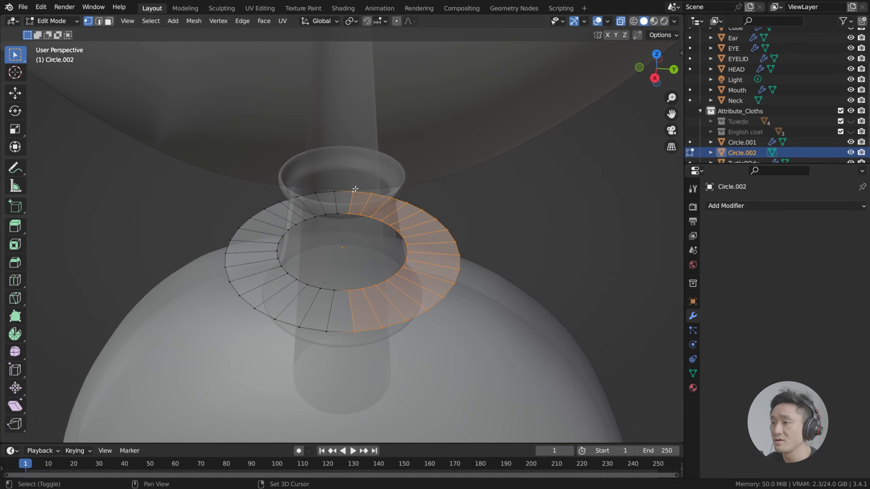
Step: Delete the selected +Y half of the flat ring
{"action": "key", "text": "KP_1"}
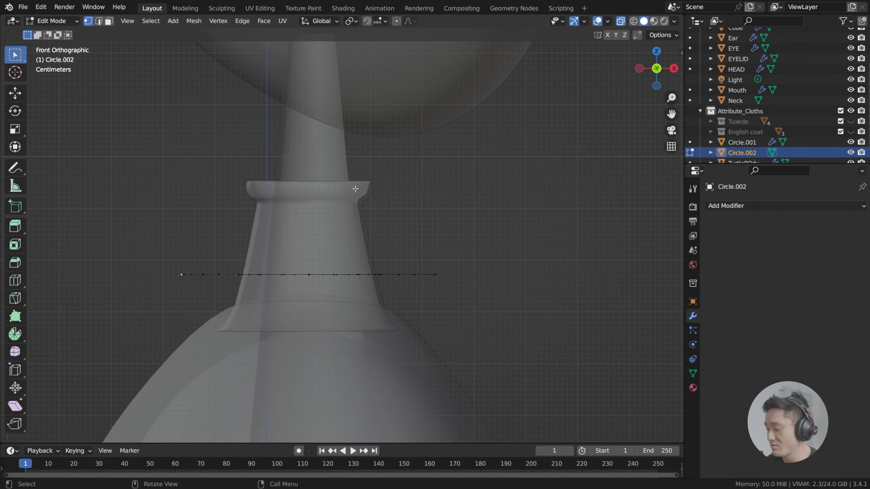
{"action": "key", "text": "KP_3"}
{"action": "middle_click_drag", "start_coordinate": [355, 189], "coordinate": [348, 288]}
{"action": "left_click", "coordinate": [348, 292], "text": "shift"}
{"action": "middle_click_drag", "start_coordinate": [346, 332], "coordinate": [389, 221]}
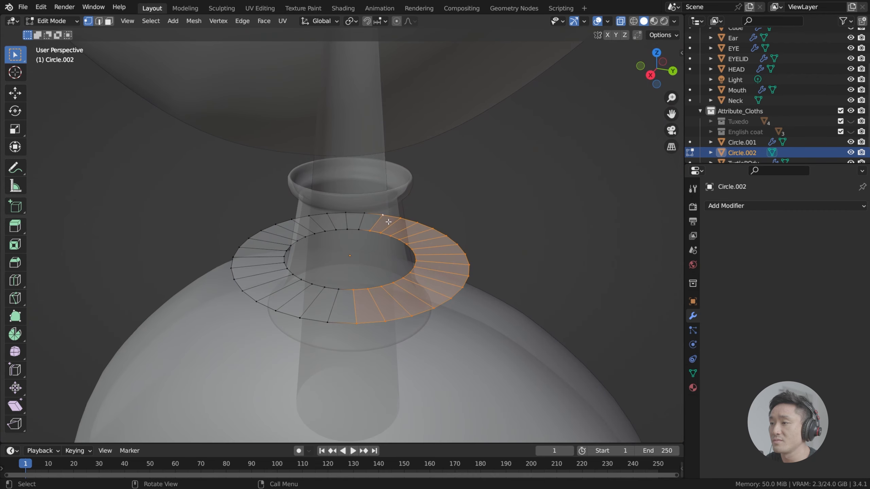
{"action": "key", "text": "x"}
{"action": "key", "text": "f"}
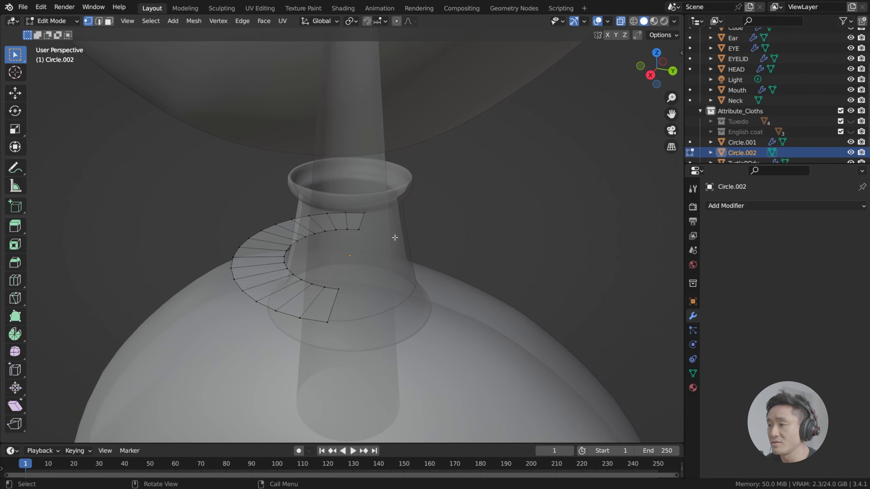
Step: Add a Mirror modifier to the half ring and set its axis to Y only
{"action": "left_click", "coordinate": [720, 207]}
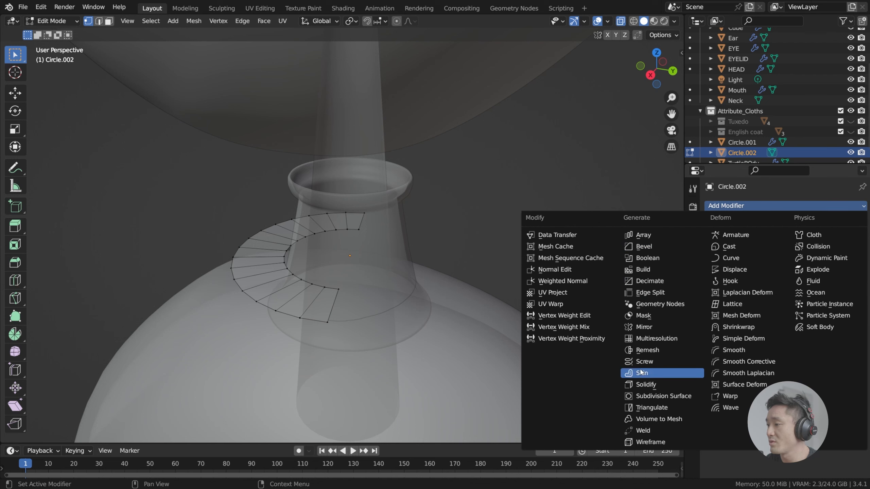
{"action": "left_click", "coordinate": [657, 328]}
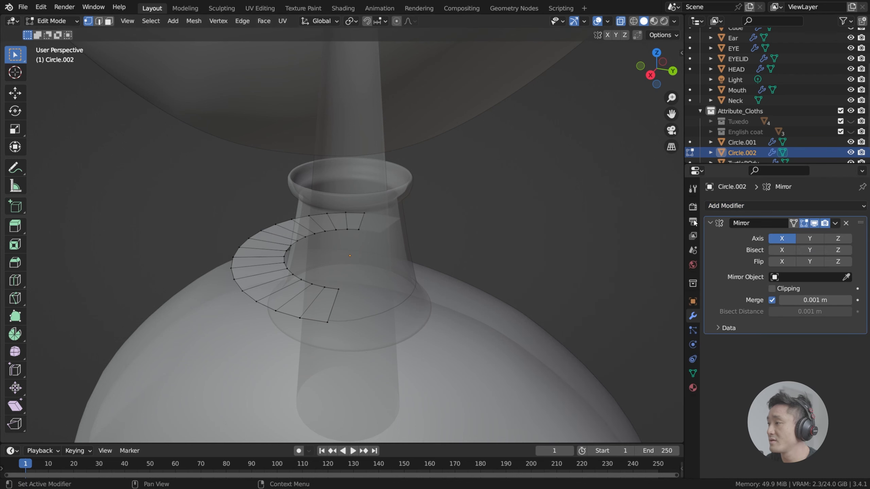
{"action": "left_click", "coordinate": [813, 239]}
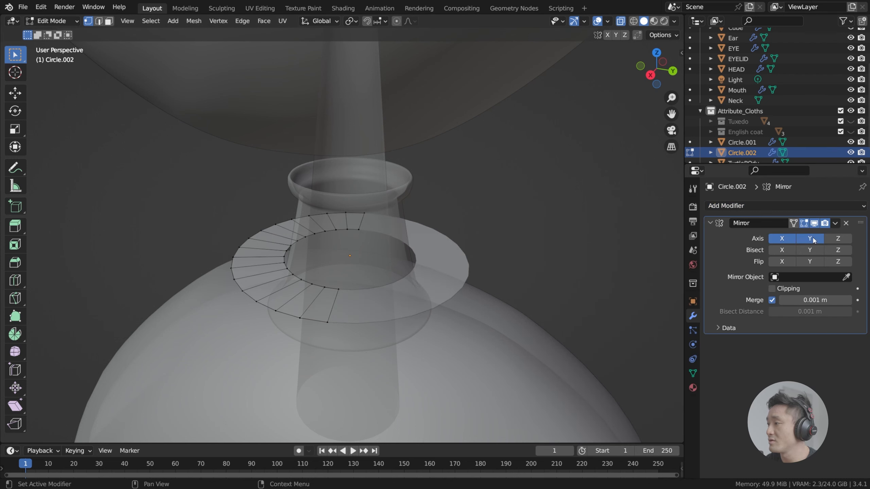
{"action": "left_click", "coordinate": [782, 239]}
{"action": "mouse_move", "coordinate": [377, 264]}
{"action": "middle_mouse_down"}
{"action": "mouse_move", "coordinate": [358, 273]}
{"action": "mouse_move", "coordinate": [382, 277]}
{"action": "middle_mouse_up"}
{"action": "key", "text": "Tab"}
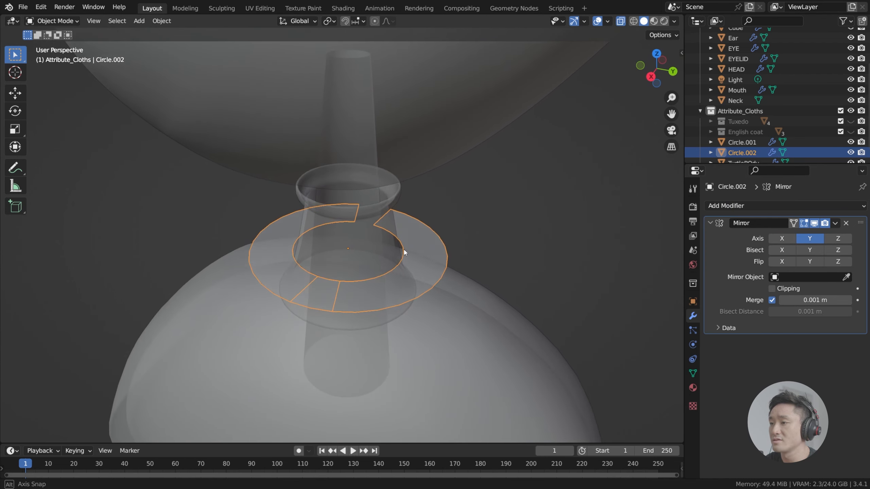
{"action": "key", "text": "Tab"}
{"action": "key", "text": "Tab"}
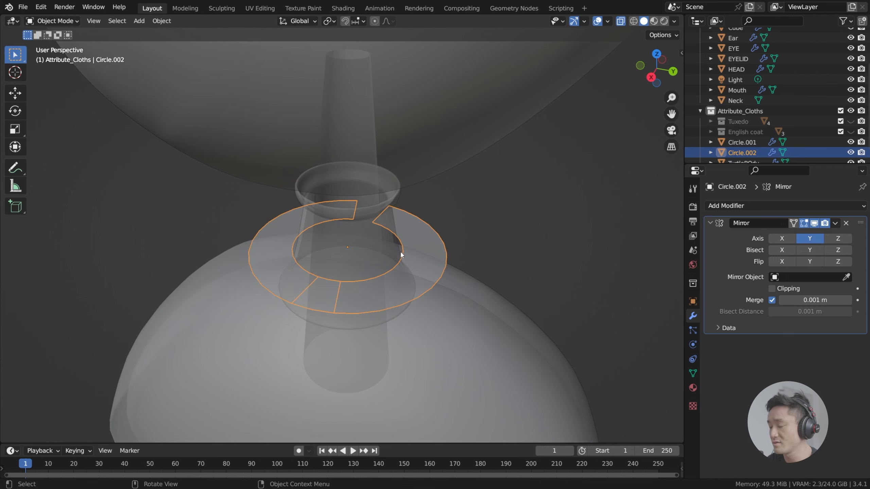
Step: Undo the Mirror modifier and the deletion of the ring's +Y half
{"action": "key", "text": "KP_3"}
{"action": "middle_click_drag", "start_coordinate": [386, 249], "coordinate": [369, 254]}
{"action": "key", "text": "Tab"}
{"action": "key", "text": "Tab"}
{"action": "key", "text": "ctrl+z"}
{"action": "key", "text": "ctrl+z"}
{"action": "key", "text": "ctrl+z"}
{"action": "key", "text": "ctrl+z"}
{"action": "key", "text": "ctrl+z"}
{"action": "middle_click_drag", "start_coordinate": [371, 254], "coordinate": [393, 259]}
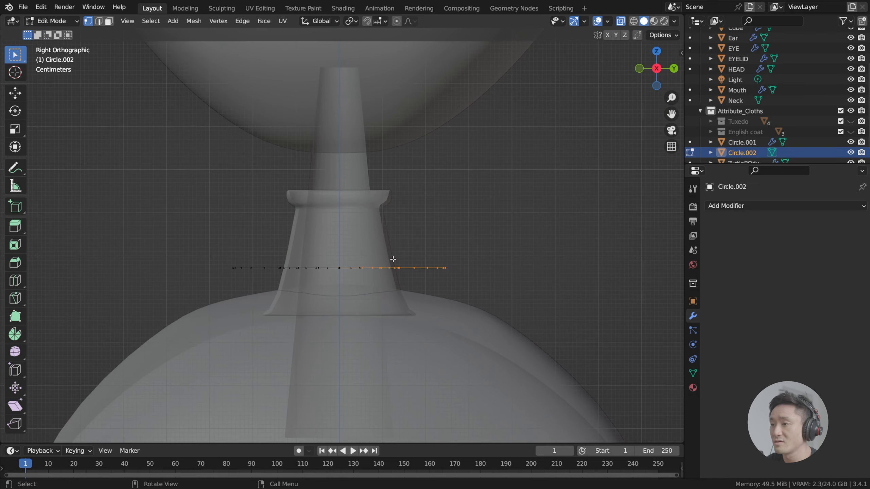
Step: Delete the vertices on the +Y half of the flat ring, keeping the vertices along its centre line
{"action": "left_click_drag", "start_coordinate": [349, 242], "coordinate": [499, 296]}
{"action": "middle_click_drag", "start_coordinate": [499, 295], "coordinate": [440, 291]}
{"action": "scroll", "coordinate": [417, 250], "scroll_direction": "down", "scroll_amount": 5}
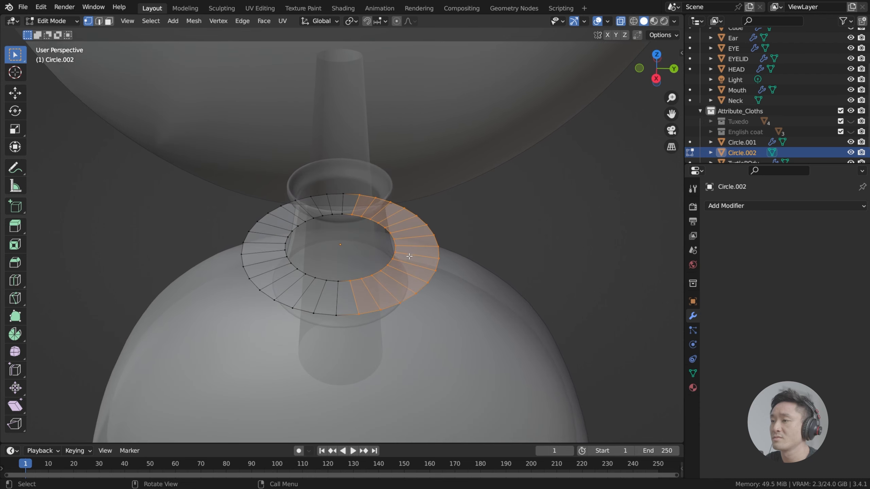
{"action": "scroll", "coordinate": [391, 247], "scroll_direction": "up", "scroll_amount": 7}
{"action": "key", "text": "x"}
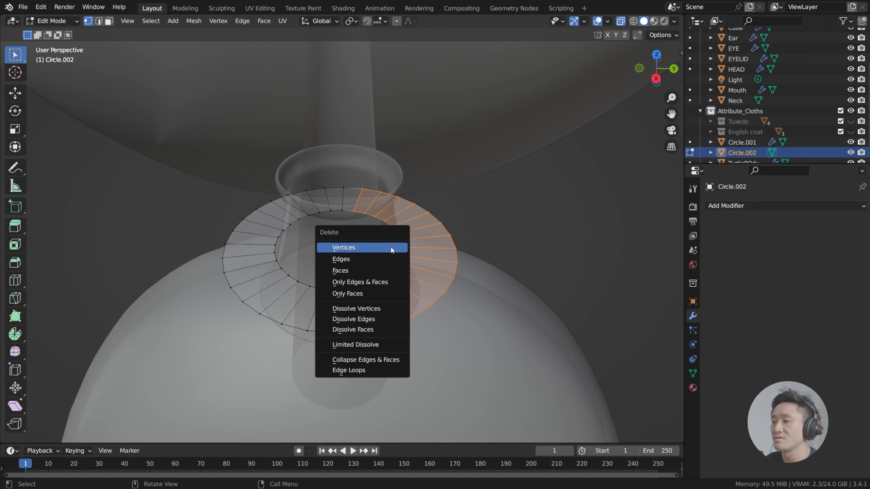
{"action": "left_click", "coordinate": [392, 248]}
Step: Add a Mirror modifier to the half ring, mirroring on Y only with Bisect off
{"action": "left_click", "coordinate": [730, 209]}
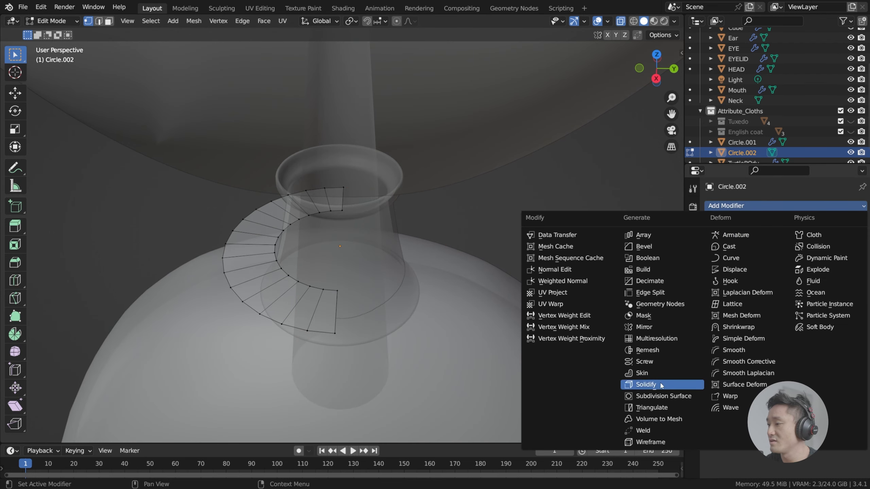
{"action": "left_click", "coordinate": [654, 329]}
{"action": "left_click", "coordinate": [782, 250]}
{"action": "left_click", "coordinate": [800, 239]}
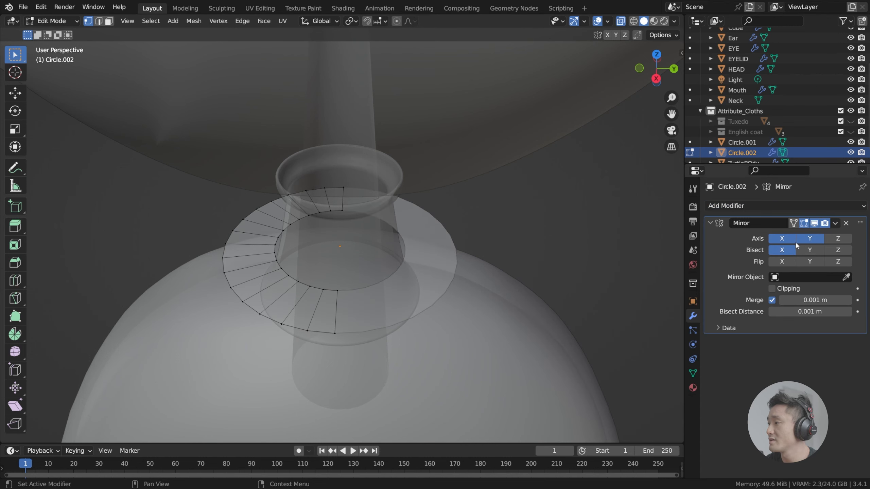
{"action": "left_click", "coordinate": [788, 253]}
{"action": "scroll", "coordinate": [466, 258], "scroll_direction": "down", "scroll_amount": 3}
{"action": "key", "text": "Tab"}
{"action": "key", "text": "Tab"}
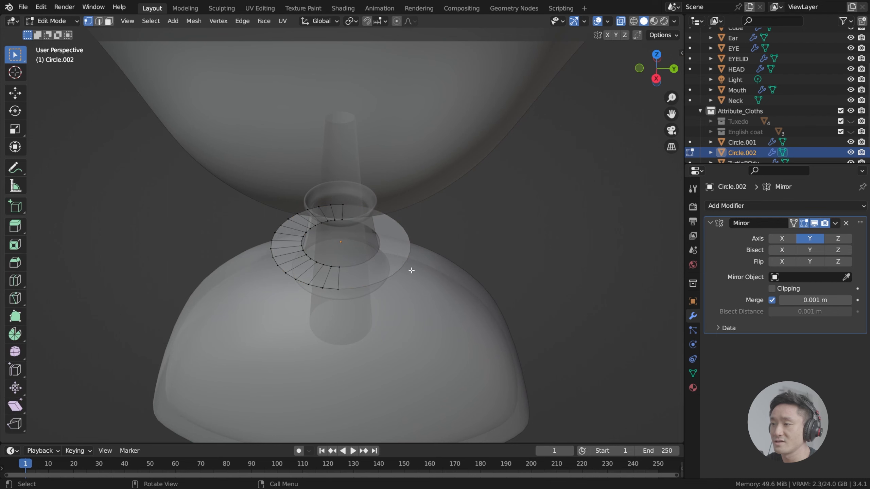
Step: Save the file and collapse the Mirror modifier's settings
{"action": "scroll", "coordinate": [379, 244], "scroll_direction": "up", "scroll_amount": 1}
{"action": "key", "text": "ctrl+s"}
{"action": "scroll", "coordinate": [379, 245], "scroll_direction": "up", "scroll_amount": 2}
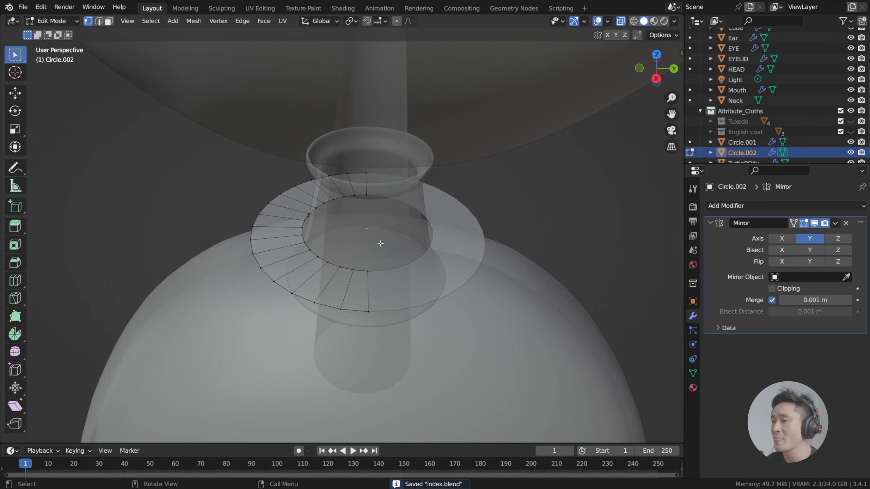
{"action": "left_click", "coordinate": [711, 223]}
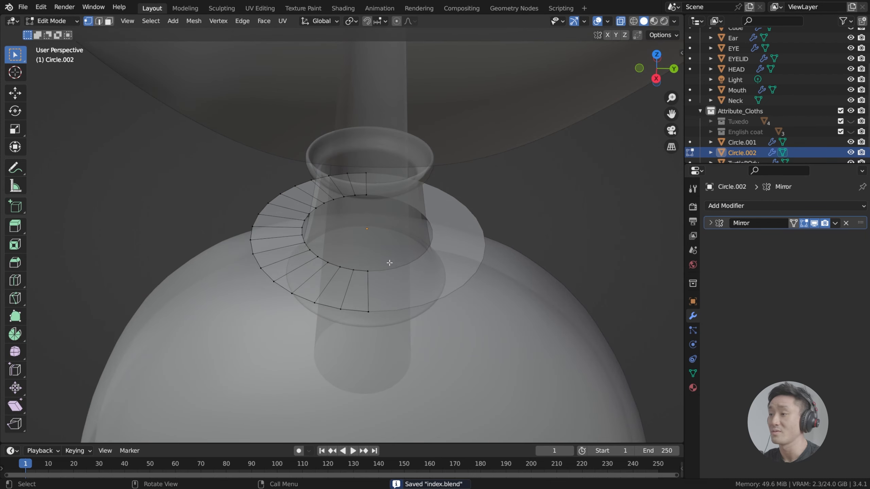
Step: Turn off X-ray and delete the edges at the front centre of the half ring, starting a front opening
{"action": "middle_click_drag", "start_coordinate": [380, 255], "coordinate": [363, 257]}
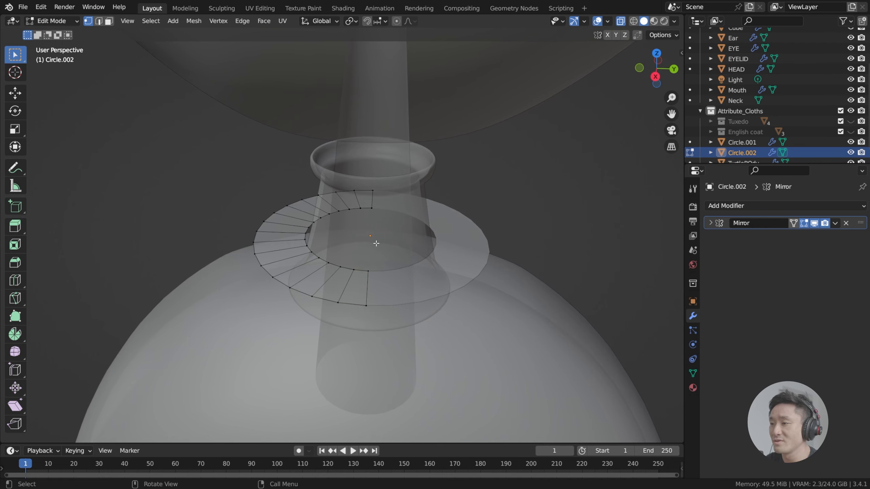
{"action": "middle_click_drag", "start_coordinate": [304, 210], "coordinate": [418, 215]}
{"action": "middle_click_drag", "start_coordinate": [256, 237], "coordinate": [397, 257]}
{"action": "left_click", "coordinate": [393, 287], "text": "alt"}
{"action": "left_click", "coordinate": [619, 22]}
{"action": "middle_click_drag", "start_coordinate": [411, 226], "coordinate": [429, 241]}
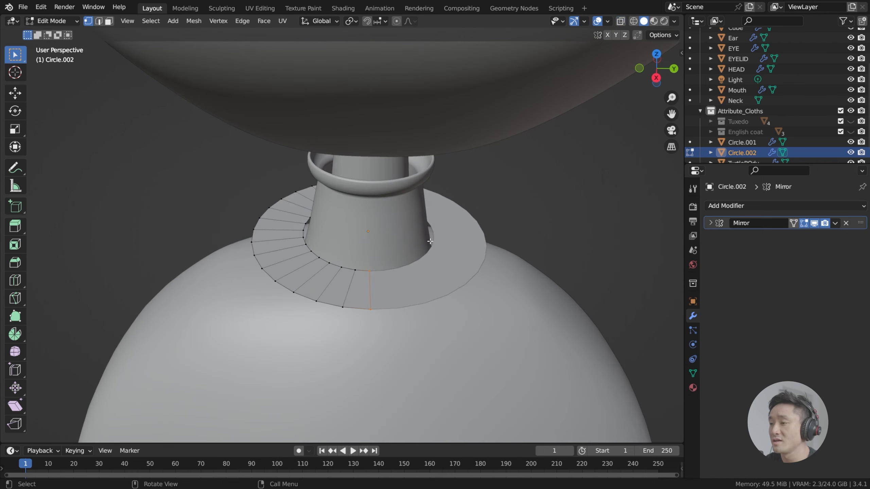
{"action": "key", "text": "x"}
{"action": "left_click", "coordinate": [429, 241]}
{"action": "left_click", "coordinate": [373, 272]}
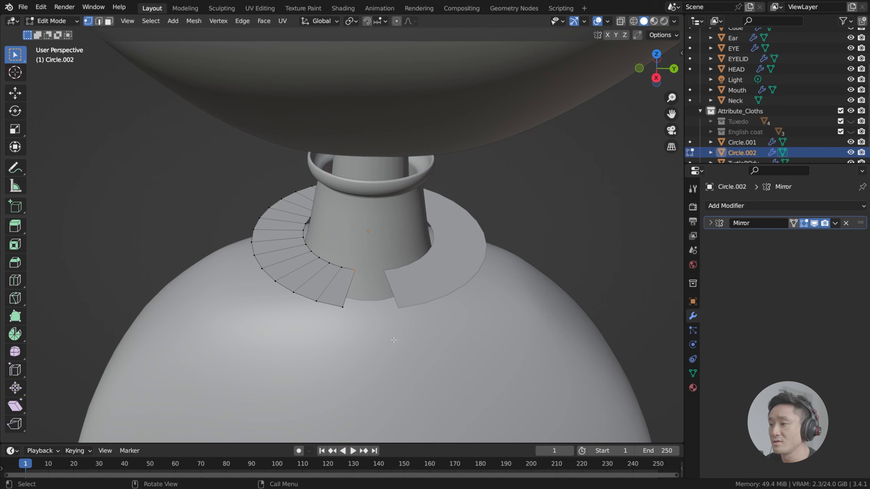
{"action": "key", "text": "x"}
{"action": "left_click", "coordinate": [369, 276]}
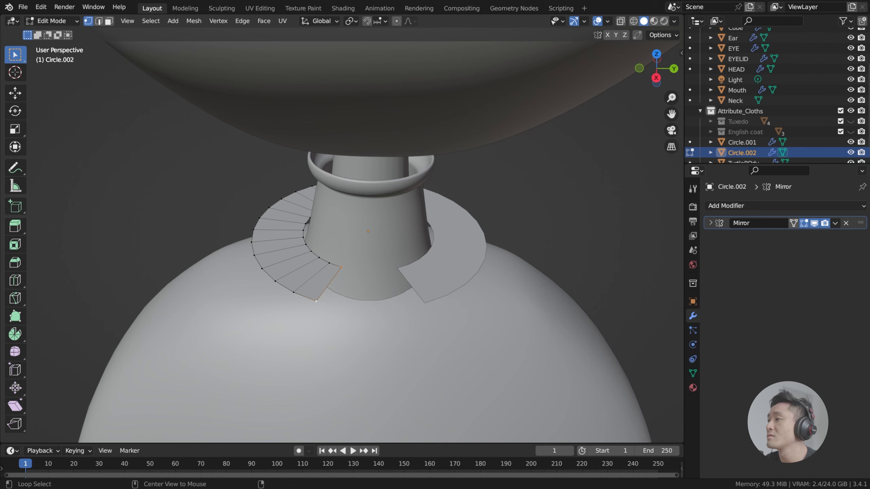
Step: Delete further front edges of the half ring one by one until the opening is about as wide as the collar
{"action": "key", "text": "x"}
{"action": "middle_click_drag", "start_coordinate": [377, 253], "coordinate": [399, 249]}
{"action": "left_click", "coordinate": [388, 249]}
{"action": "key", "text": "x"}
{"action": "left_click", "coordinate": [357, 269]}
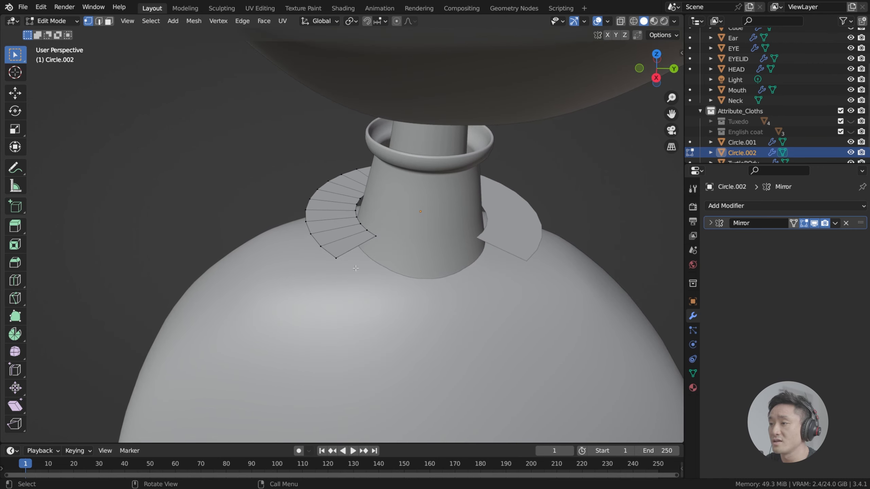
{"action": "key", "text": "x"}
{"action": "left_click", "coordinate": [343, 256]}
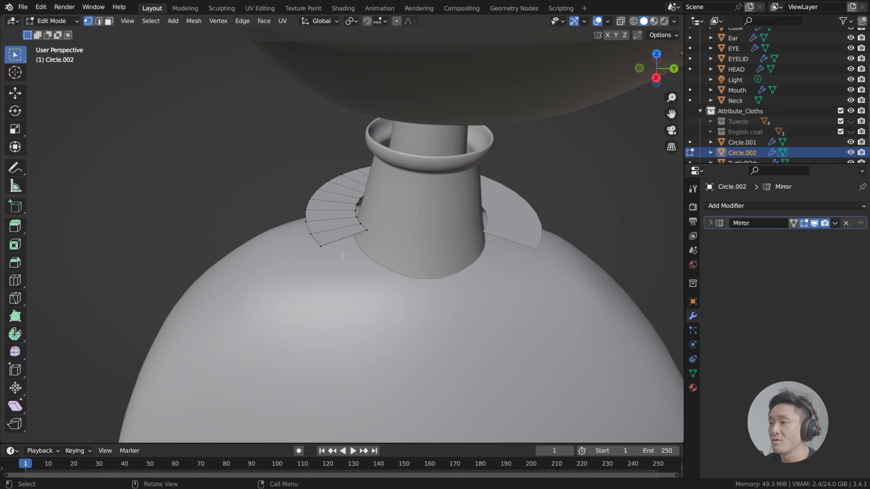
{"action": "middle_click_drag", "start_coordinate": [376, 227], "coordinate": [355, 218]}
{"action": "middle_click_drag", "start_coordinate": [464, 218], "coordinate": [365, 251]}
{"action": "key", "text": "x"}
{"action": "left_click", "coordinate": [367, 232]}
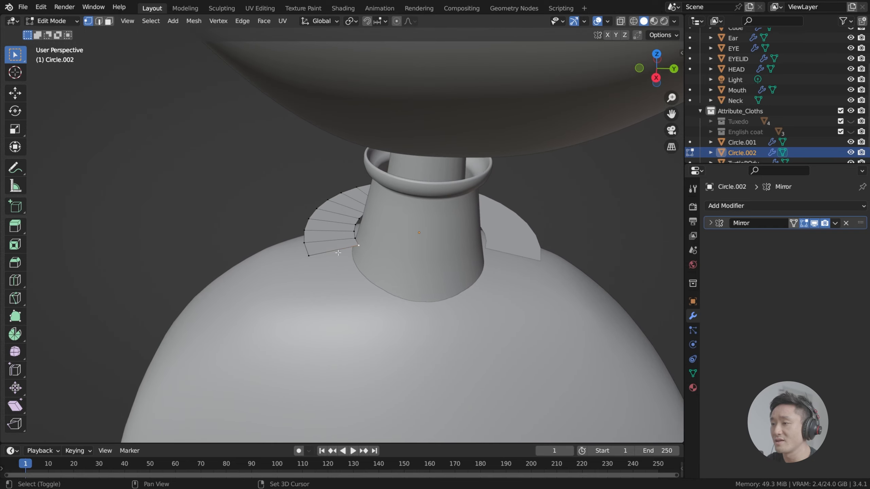
Step: Extrude the half ring's open front edge forward and down toward the chest to form a flap
{"action": "middle_click_drag", "start_coordinate": [311, 256], "coordinate": [407, 240]}
{"action": "key", "text": "e"}
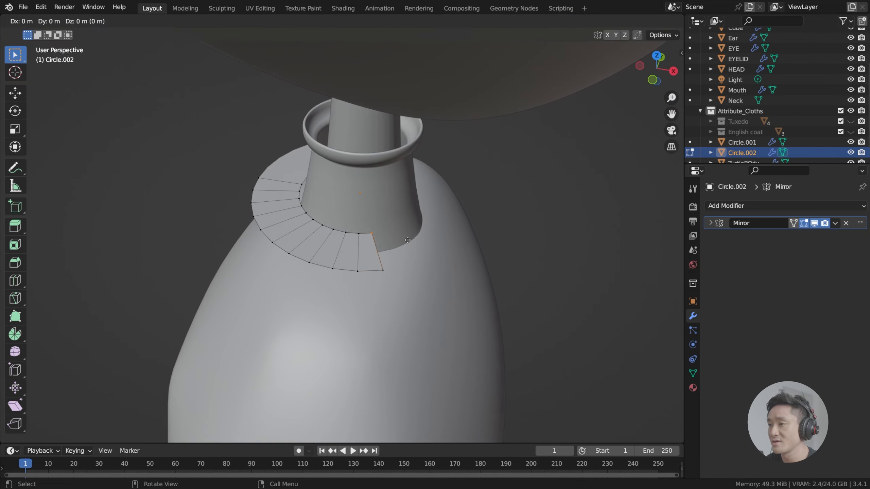
{"action": "left_click", "coordinate": [456, 236]}
{"action": "middle_click_drag", "start_coordinate": [467, 235], "coordinate": [358, 187]}
{"action": "scroll", "coordinate": [386, 235], "scroll_direction": "down", "scroll_amount": 1}
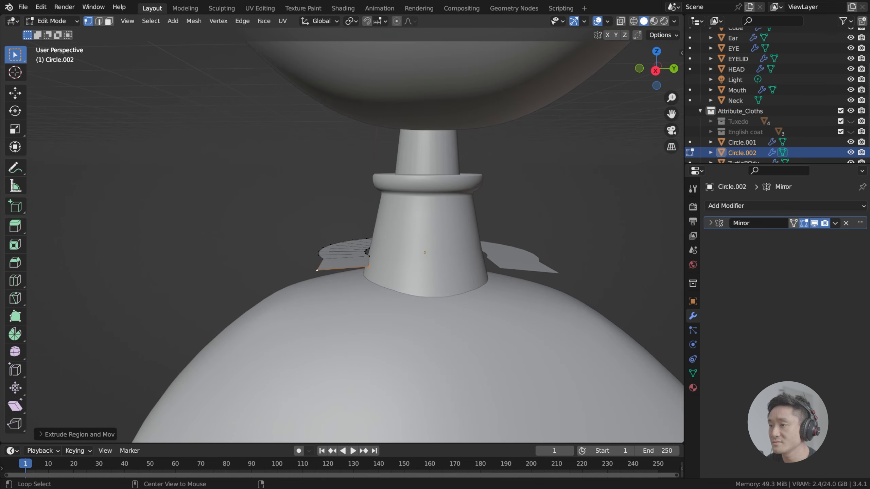
{"action": "mouse_move", "coordinate": [383, 235]}
{"action": "middle_mouse_down"}
{"action": "mouse_move", "coordinate": [385, 250]}
{"action": "mouse_move", "coordinate": [387, 218]}
{"action": "mouse_move", "coordinate": [384, 248]}
{"action": "mouse_move", "coordinate": [379, 240]}
{"action": "middle_mouse_up"}
{"action": "key", "text": "e"}
{"action": "left_click", "coordinate": [384, 265]}
Step: Lower the edge where the flap meets the ring and the neighbouring edge behind it slightly along Z
{"action": "left_click", "coordinate": [385, 248], "text": "shift"}
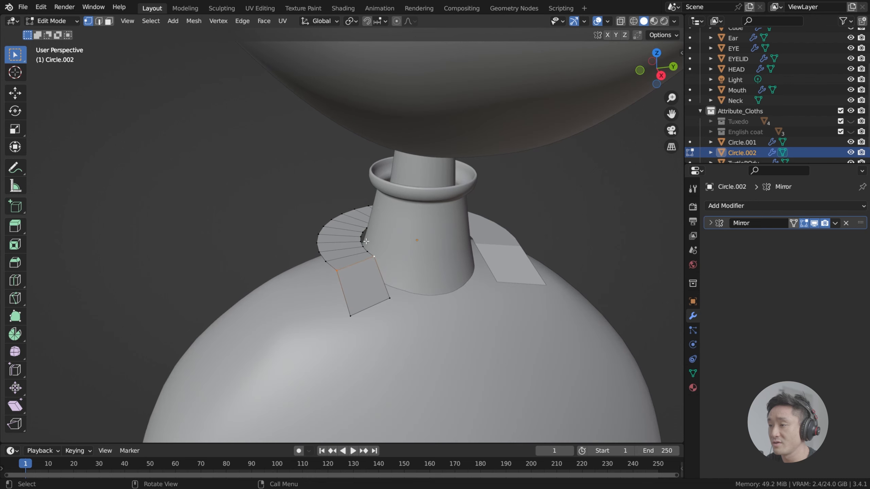
{"action": "key", "text": "g"}
{"action": "key", "text": "z"}
{"action": "left_click", "coordinate": [368, 234]}
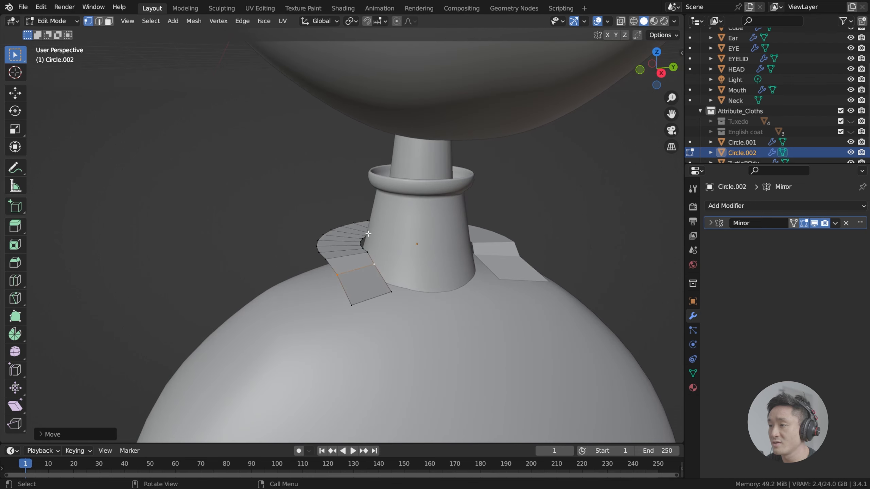
{"action": "left_click", "coordinate": [326, 259], "text": "shift"}
{"action": "key", "text": "g"}
{"action": "key", "text": "z"}
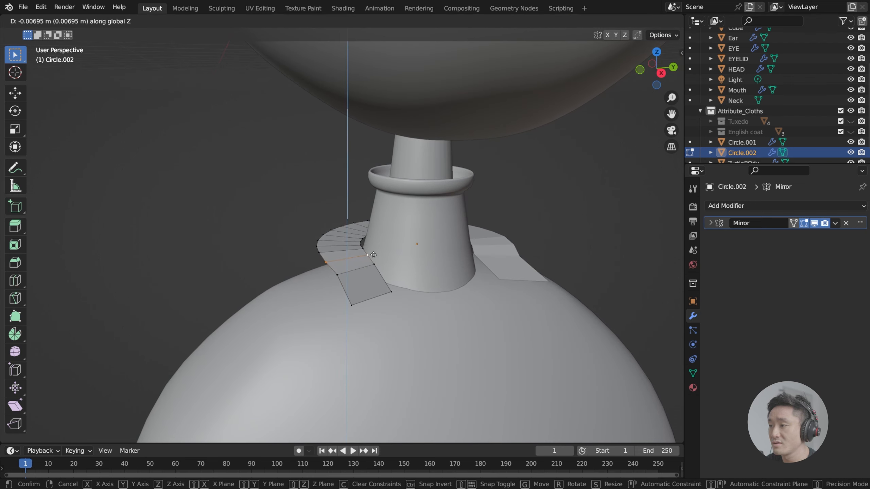
{"action": "left_click", "coordinate": [373, 255]}
Step: Lower the third cross edge behind the flap slightly along Z to smooth the slope
{"action": "mouse_move", "coordinate": [374, 255]}
{"action": "middle_mouse_down"}
{"action": "mouse_move", "coordinate": [470, 245]}
{"action": "mouse_move", "coordinate": [391, 255]}
{"action": "mouse_move", "coordinate": [426, 241]}
{"action": "mouse_move", "coordinate": [397, 308]}
{"action": "mouse_move", "coordinate": [423, 238]}
{"action": "mouse_move", "coordinate": [364, 262]}
{"action": "middle_mouse_up"}
{"action": "scroll", "coordinate": [391, 255], "scroll_direction": "up", "scroll_amount": 4}
{"action": "scroll", "coordinate": [394, 253], "scroll_direction": "down", "scroll_amount": 1}
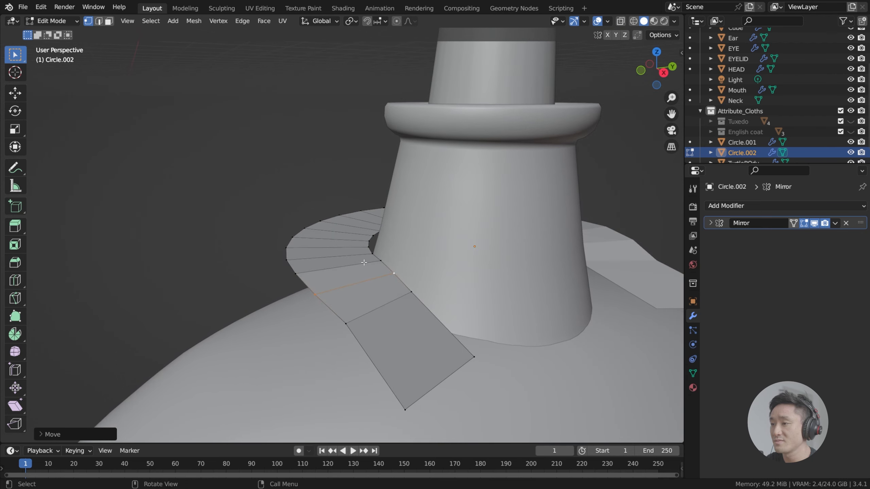
{"action": "left_click", "coordinate": [376, 260], "text": "alt"}
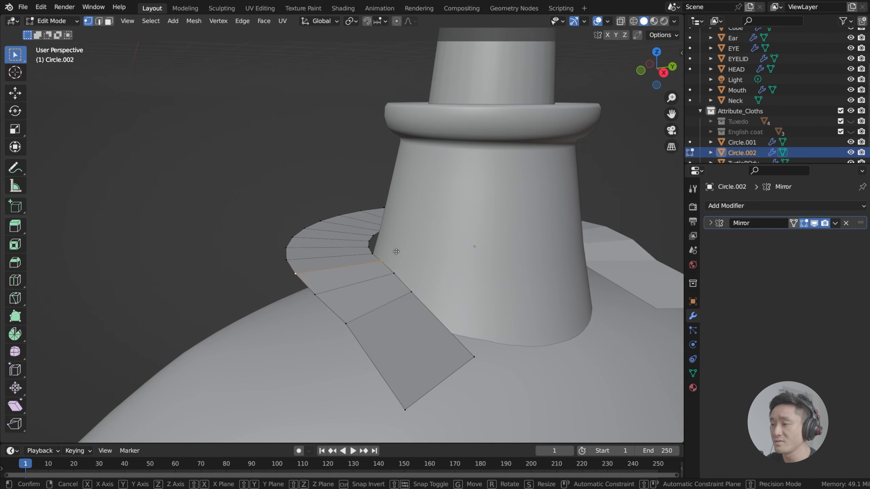
{"action": "key", "text": "g"}
{"action": "key", "text": "z"}
{"action": "left_click", "coordinate": [395, 254]}
Step: Reposition vertices on the strip's inner border freehand so it follows the collar base
{"action": "middle_click_drag", "start_coordinate": [395, 254], "coordinate": [407, 238]}
{"action": "left_click", "coordinate": [393, 269]}
{"action": "key", "text": "g"}
{"action": "left_click", "coordinate": [395, 269]}
{"action": "key", "text": "g"}
{"action": "left_click", "coordinate": [371, 267]}
Step: Try moving the current selection along Z in right view, and undo the move
{"action": "scroll", "coordinate": [388, 275], "scroll_direction": "down", "scroll_amount": 4}
{"action": "scroll", "coordinate": [376, 235], "scroll_direction": "down", "scroll_amount": 2}
{"action": "key", "text": "KP_1"}
{"action": "key", "text": "KP_3"}
{"action": "key", "text": "g"}
{"action": "key", "text": "z"}
{"action": "left_click", "coordinate": [442, 267]}
{"action": "key", "text": "ctrl+z"}
Step: Move the flap's front end edge freehand and shift it along X to follow the chest
{"action": "middle_click_drag", "start_coordinate": [441, 266], "coordinate": [517, 246]}
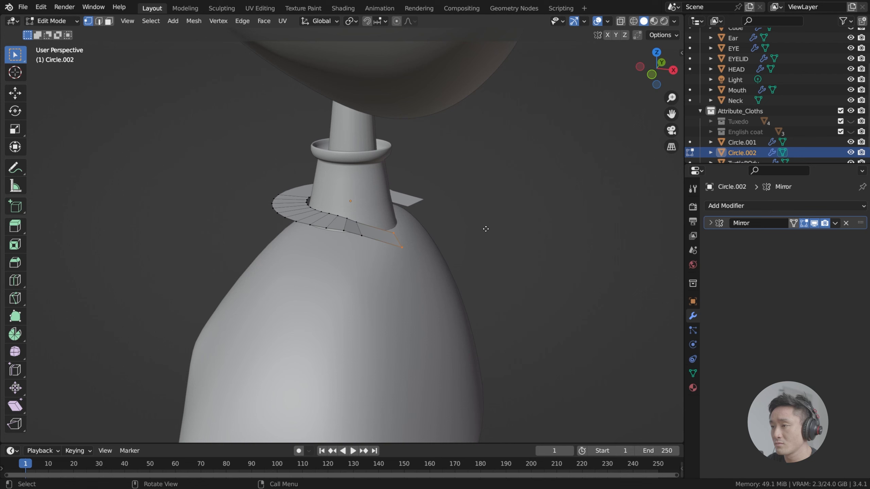
{"action": "key", "text": "g"}
{"action": "left_click", "coordinate": [465, 225]}
{"action": "middle_click_drag", "start_coordinate": [465, 226], "coordinate": [416, 222]}
{"action": "key", "text": "g"}
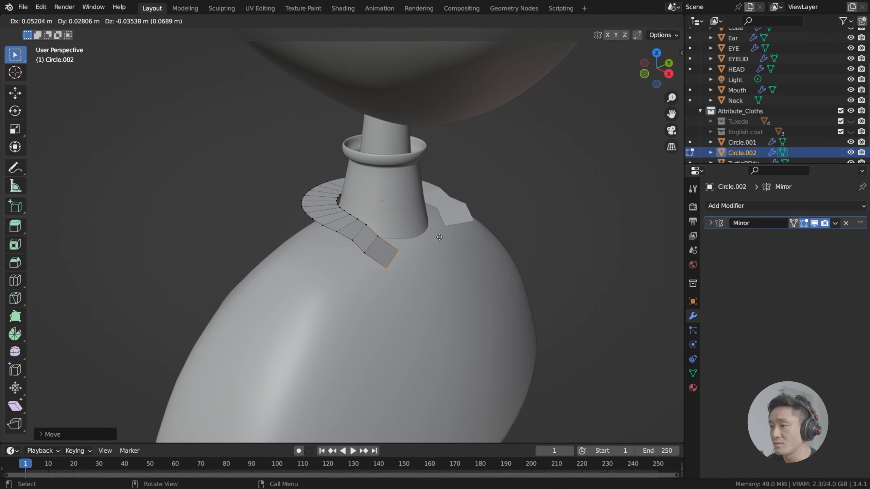
{"action": "key", "text": "x"}
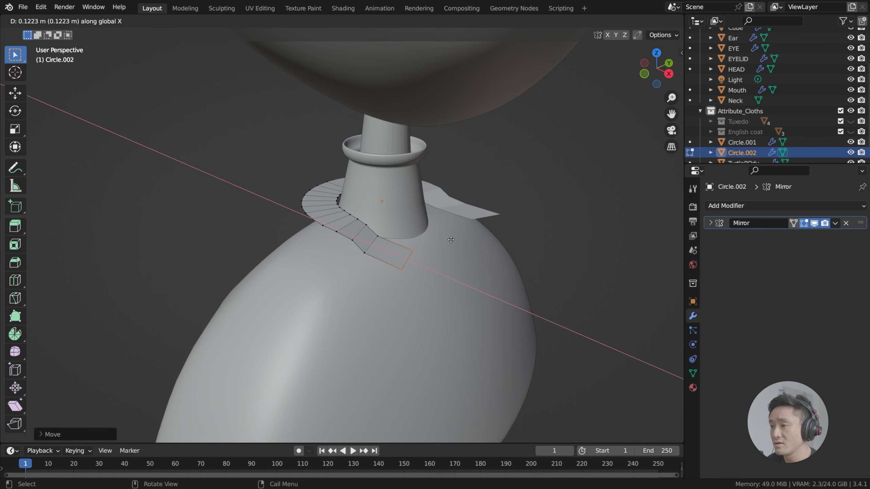
{"action": "left_click", "coordinate": [428, 232]}
Step: Adjust the height of the flap's front end edge along Z
{"action": "middle_click_drag", "start_coordinate": [428, 232], "coordinate": [498, 233]}
{"action": "key", "text": "g"}
{"action": "key", "text": "z"}
{"action": "left_click", "coordinate": [398, 230]}
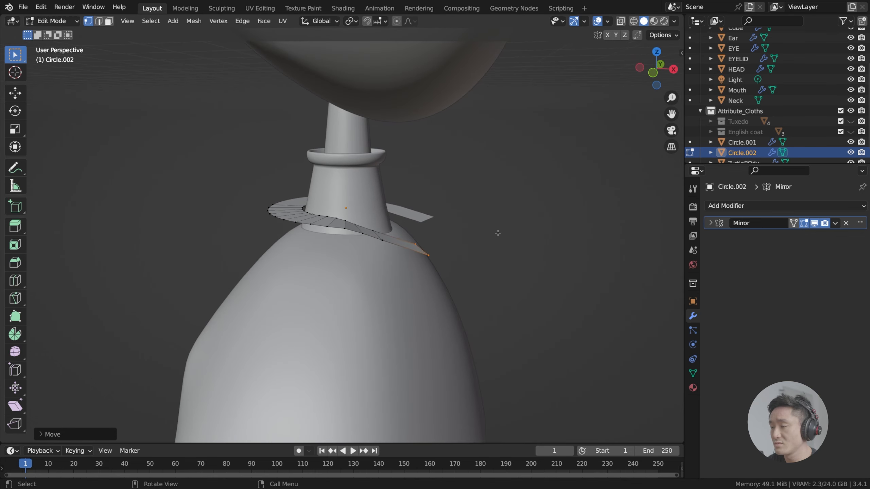
{"action": "key", "text": "g"}
{"action": "key", "text": "z"}
{"action": "right_click", "coordinate": [495, 233]}
Step: Move the flap's front end edge back about 0.067 m along X in front view
{"action": "key", "text": "KP_1"}
{"action": "key", "text": "g"}
{"action": "key", "text": "z"}
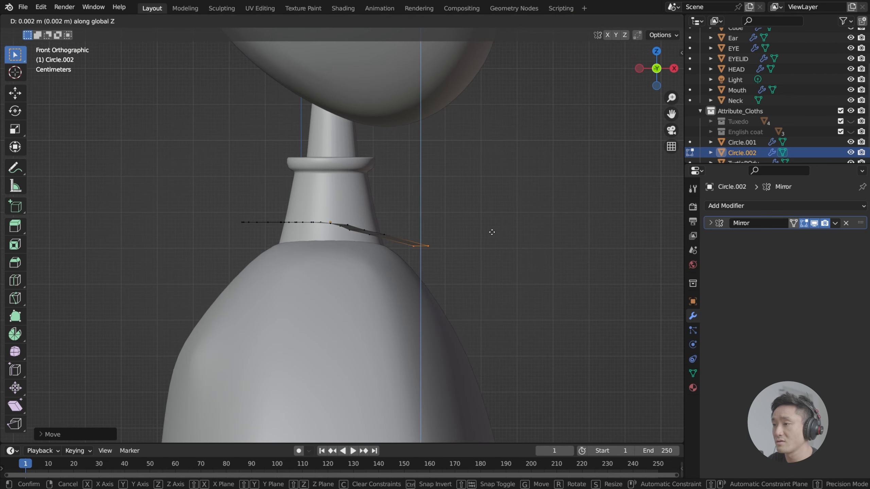
{"action": "key", "text": "y"}
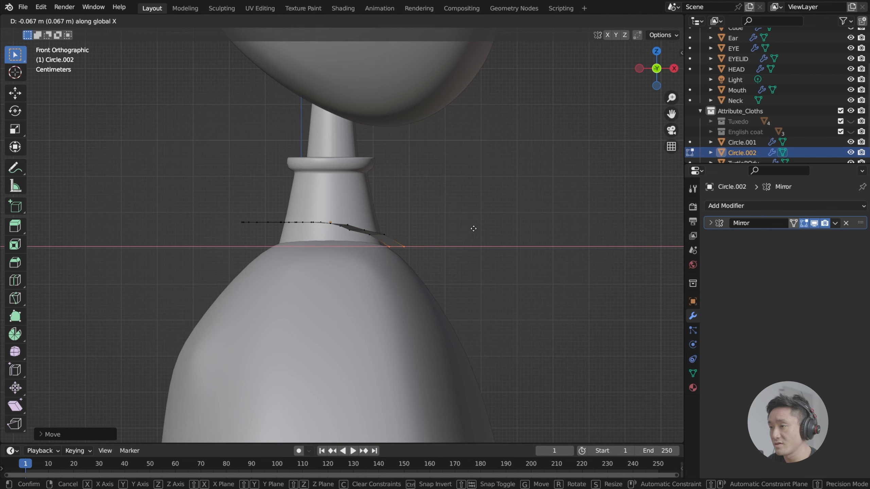
{"action": "left_click", "coordinate": [474, 228]}
Step: Save the file and reposition the vertex on the strip's outer border to smooth the bend behind the flap
{"action": "middle_click_drag", "start_coordinate": [473, 228], "coordinate": [347, 268]}
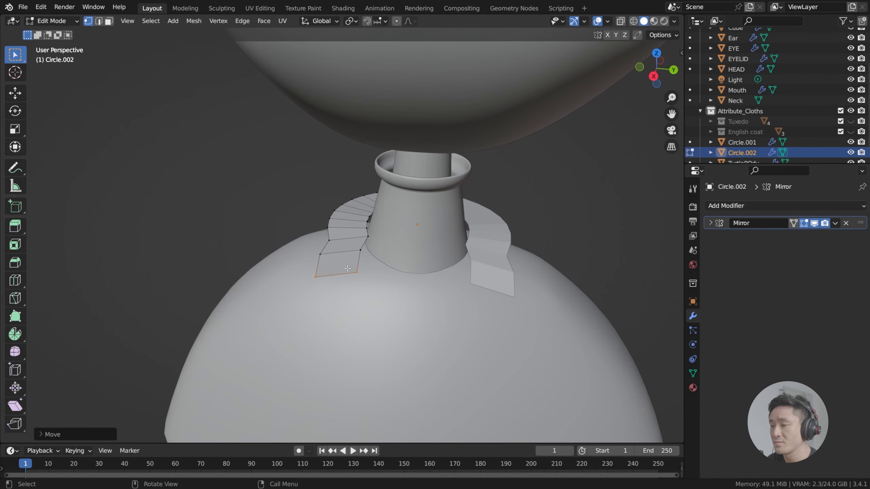
{"action": "scroll", "coordinate": [350, 270], "scroll_direction": "up", "scroll_amount": 4}
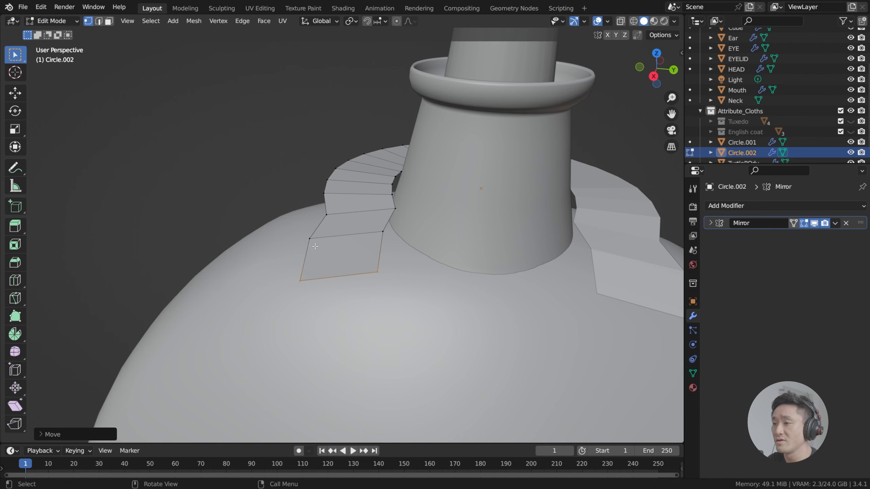
{"action": "key", "text": "ctrl+s"}
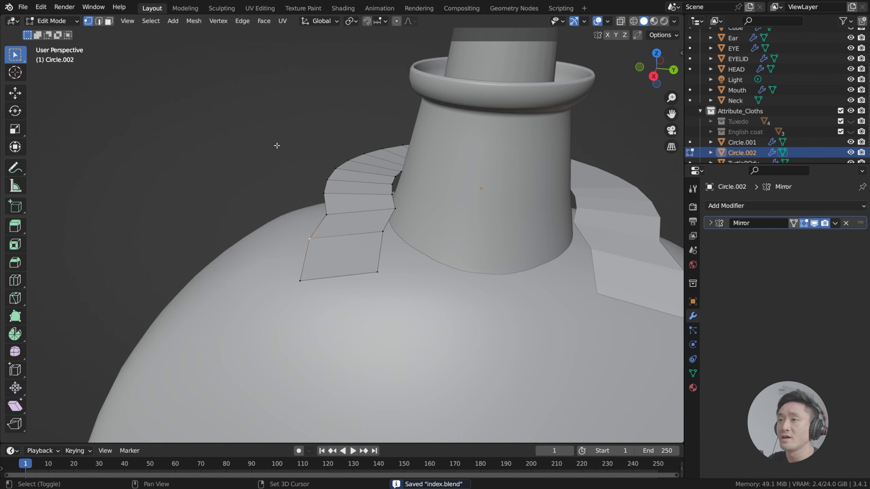
{"action": "middle_click_drag", "start_coordinate": [277, 145], "coordinate": [233, 140], "text": "shift"}
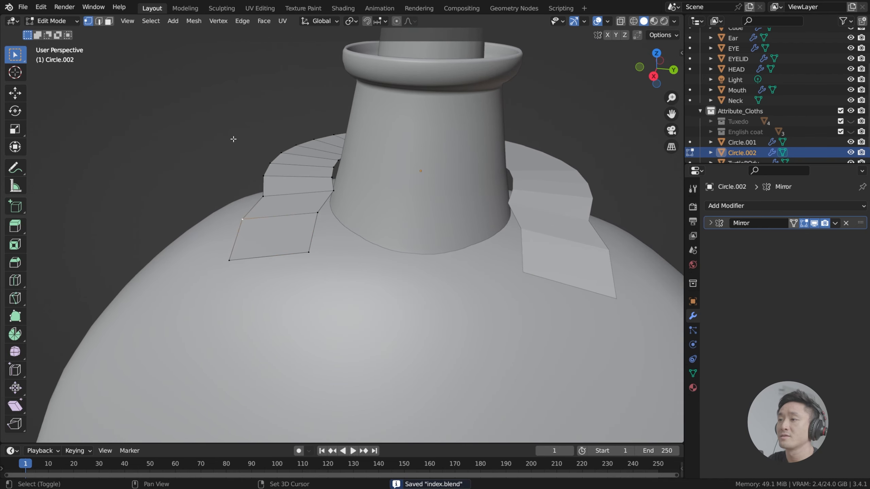
{"action": "key", "text": "g"}
{"action": "left_click", "coordinate": [269, 197]}
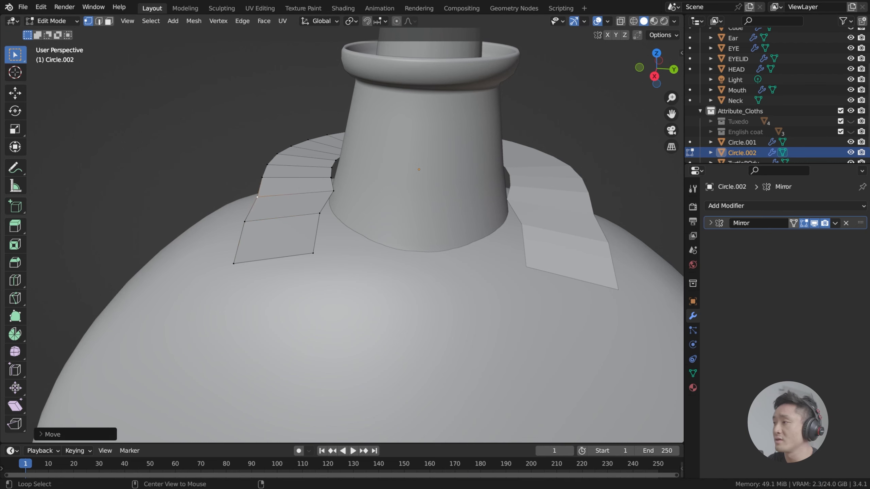
{"action": "scroll", "coordinate": [298, 235], "scroll_direction": "down", "scroll_amount": 4}
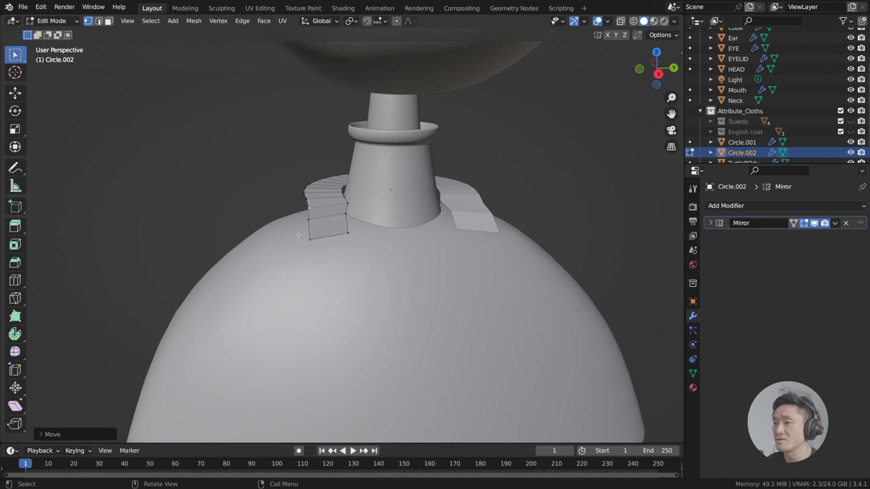
Step: Extrude the strip's front end edge forward and inward toward the middle of the chest
{"action": "left_click", "coordinate": [309, 239]}
{"action": "middle_click_drag", "start_coordinate": [309, 239], "coordinate": [377, 240]}
{"action": "key", "text": "g"}
{"action": "left_click", "coordinate": [415, 252]}
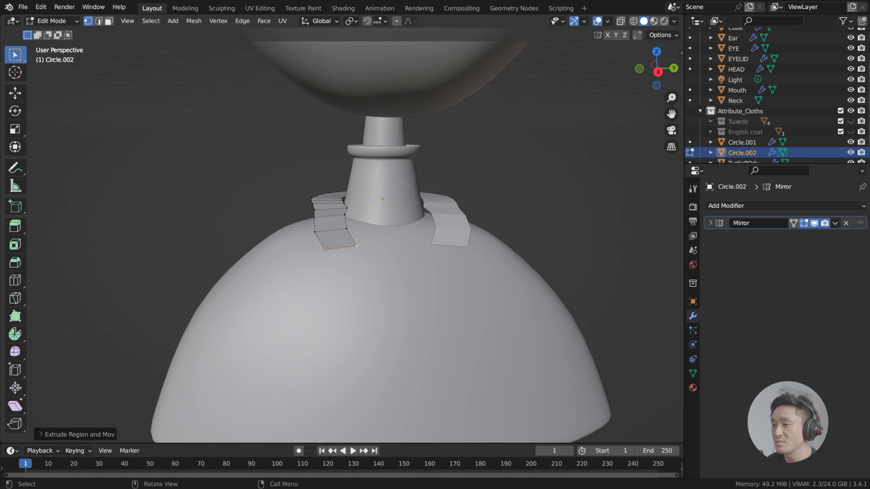
{"action": "scroll", "coordinate": [326, 261], "scroll_direction": "up", "scroll_amount": 3}
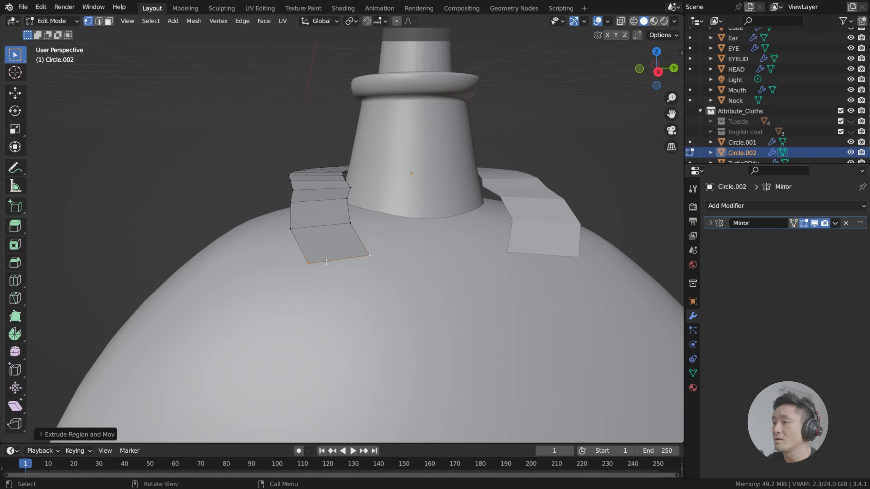
Step: Pull the vertex on the strip's outer border just behind its front end outward, away from the neck
{"action": "left_click", "coordinate": [302, 224]}
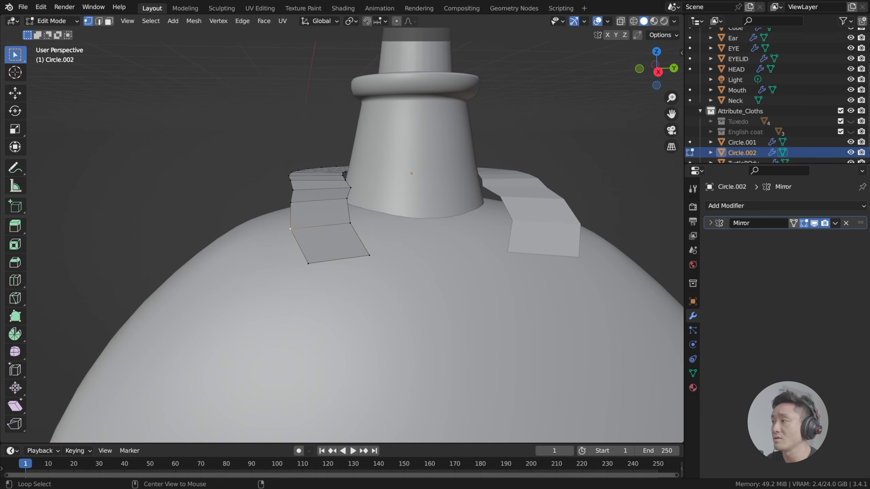
{"action": "key", "text": "g"}
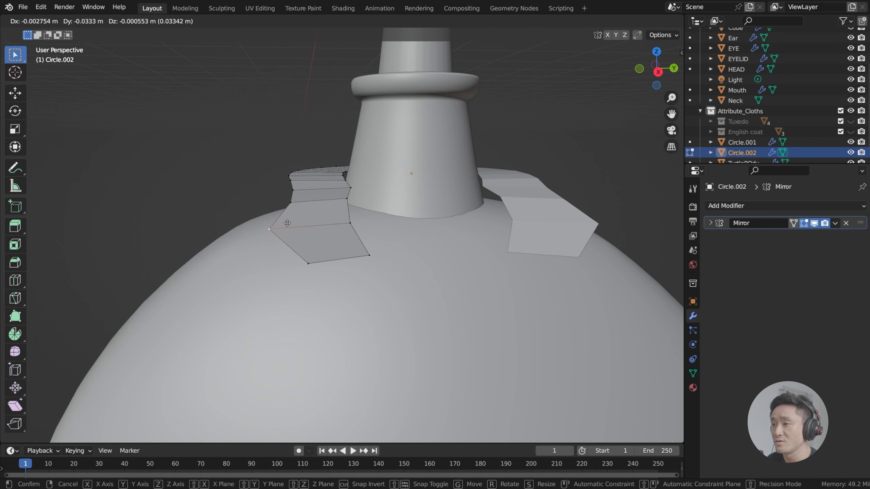
{"action": "left_click", "coordinate": [299, 250]}
Step: Extrude the strip's front end edge forward along X and lower it onto the body's surface in front view
{"action": "left_click_drag", "start_coordinate": [299, 246], "coordinate": [381, 271]}
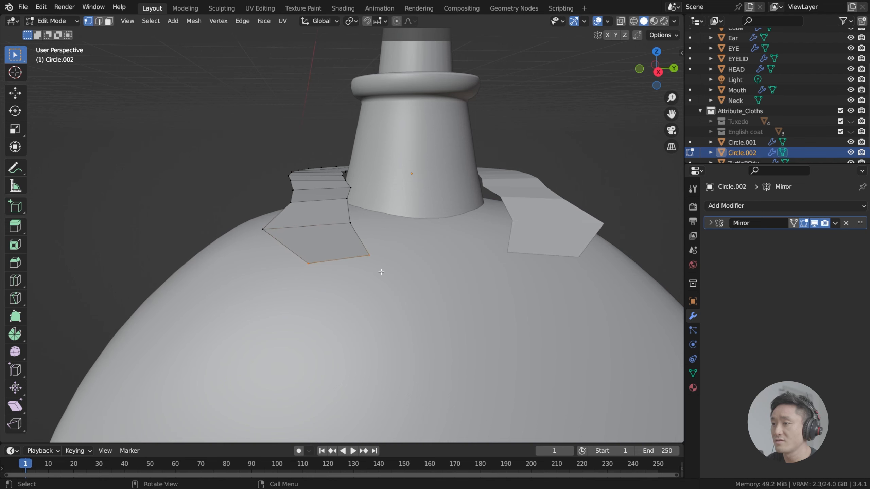
{"action": "scroll", "coordinate": [381, 272], "scroll_direction": "down", "scroll_amount": 4}
{"action": "scroll", "coordinate": [380, 272], "scroll_direction": "up", "scroll_amount": 3}
{"action": "key", "text": "e"}
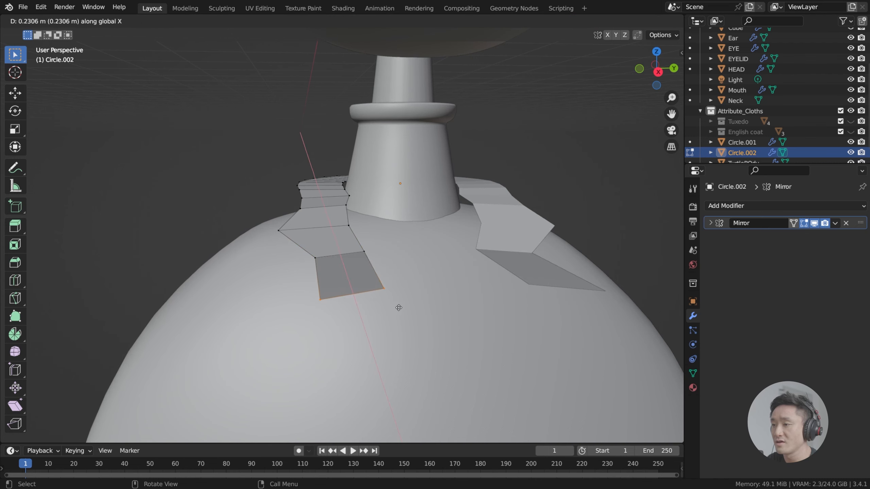
{"action": "left_click", "coordinate": [398, 366]}
{"action": "middle_click_drag", "start_coordinate": [398, 366], "coordinate": [511, 275]}
{"action": "key", "text": "g"}
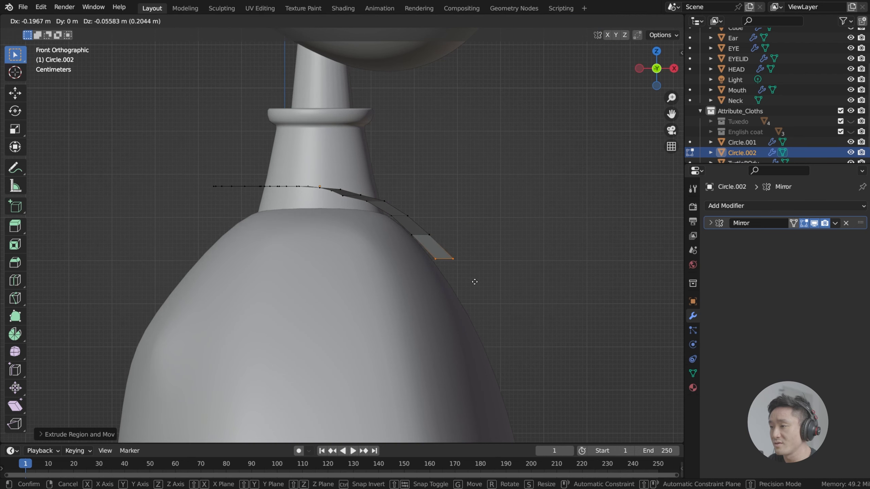
{"action": "left_click", "coordinate": [475, 282]}
{"action": "key", "text": "g"}
{"action": "right_click", "coordinate": [493, 300]}
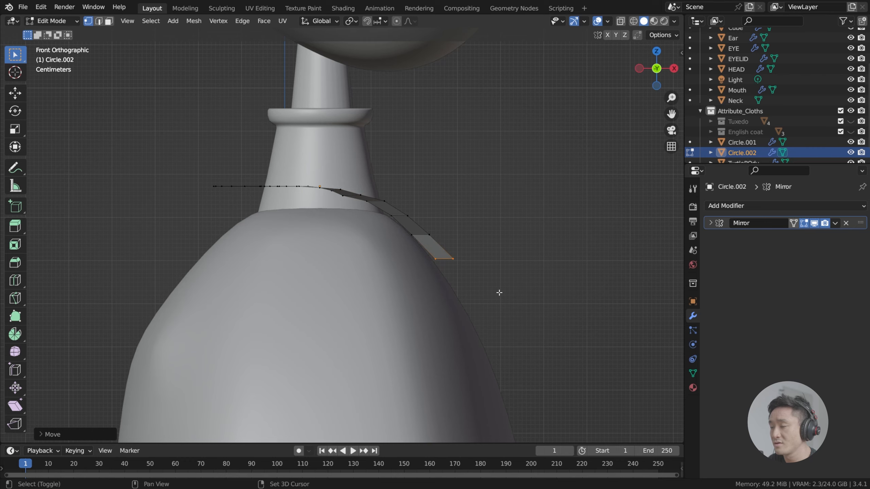
Step: Extrude the strip's end edge four more times in front view, following the body's curve downward
{"action": "middle_click_drag", "start_coordinate": [499, 293], "coordinate": [459, 266], "text": "shift"}
{"action": "key", "text": "e"}
{"action": "left_click", "coordinate": [480, 301]}
{"action": "key", "text": "e"}
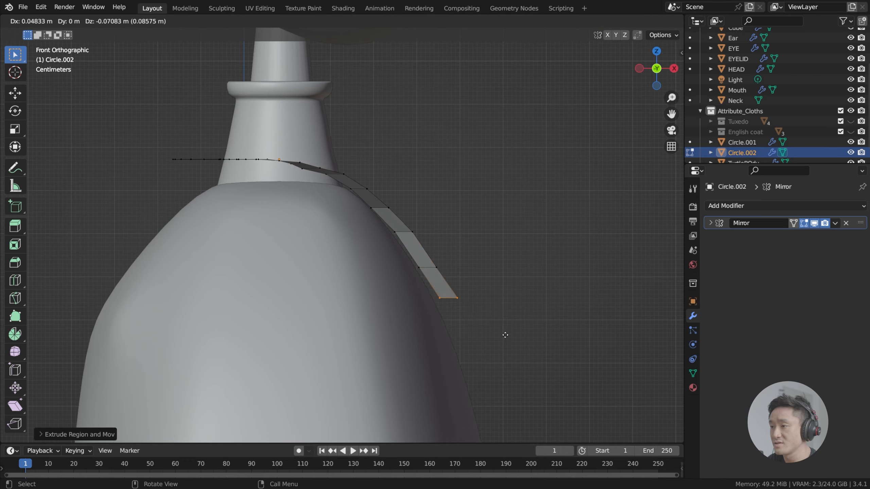
{"action": "scroll", "coordinate": [483, 301], "scroll_direction": "up", "scroll_amount": 2}
{"action": "left_click", "coordinate": [492, 346]}
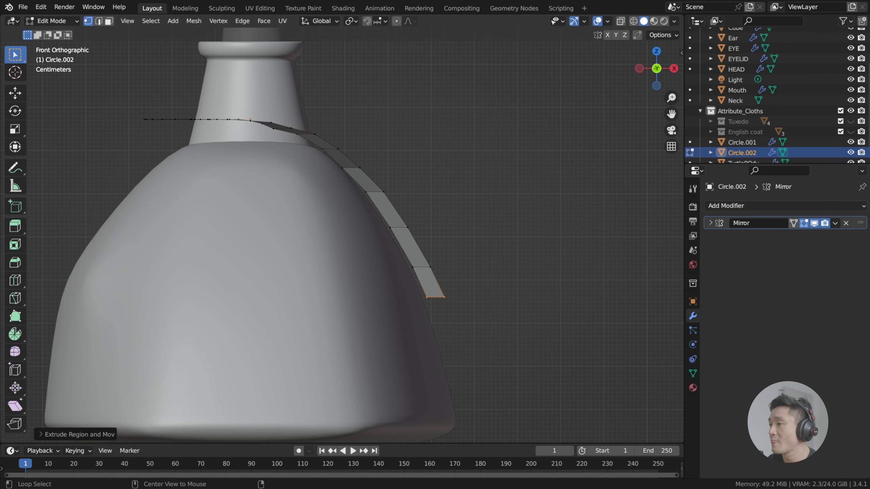
{"action": "key", "text": "e"}
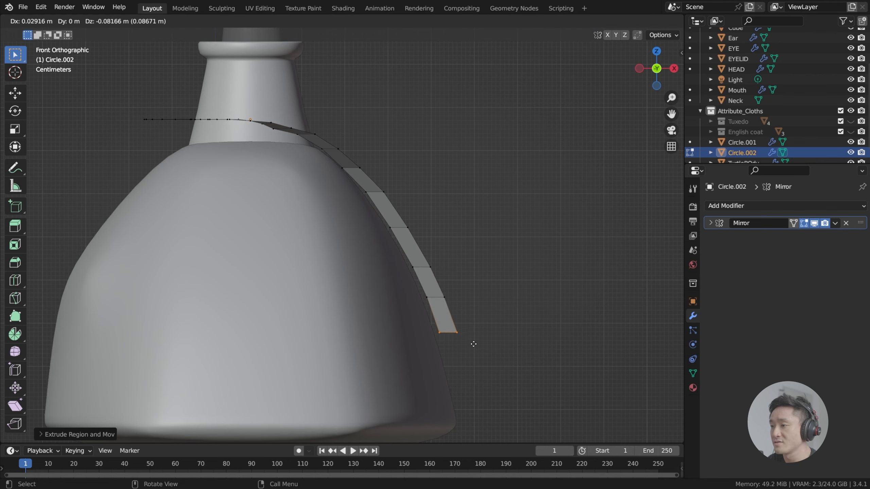
{"action": "left_click", "coordinate": [474, 345]}
{"action": "middle_click_drag", "start_coordinate": [473, 323], "coordinate": [450, 288], "text": "shift"}
{"action": "key", "text": "e"}
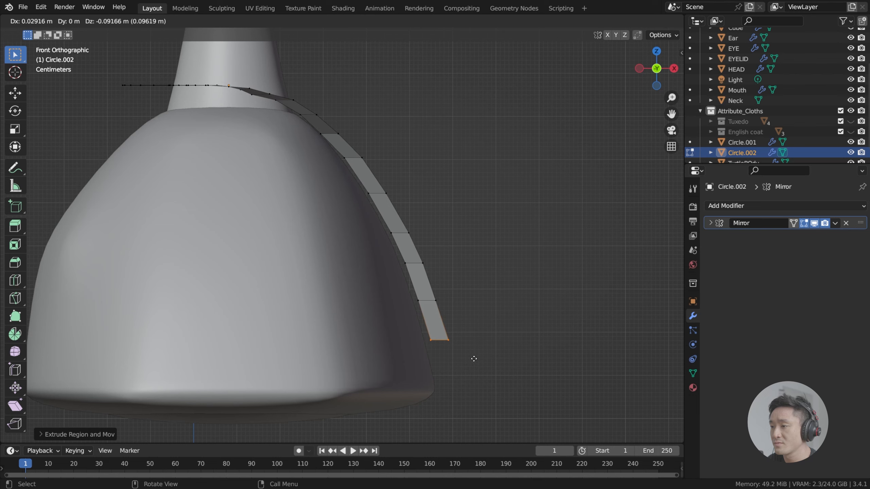
{"action": "left_click", "coordinate": [474, 357]}
Step: Extrude the strip's end edge once more in front view to reach the body's hem, and save the file
{"action": "middle_click_drag", "start_coordinate": [474, 358], "coordinate": [345, 279]}
{"action": "scroll", "coordinate": [345, 279], "scroll_direction": "down", "scroll_amount": 3}
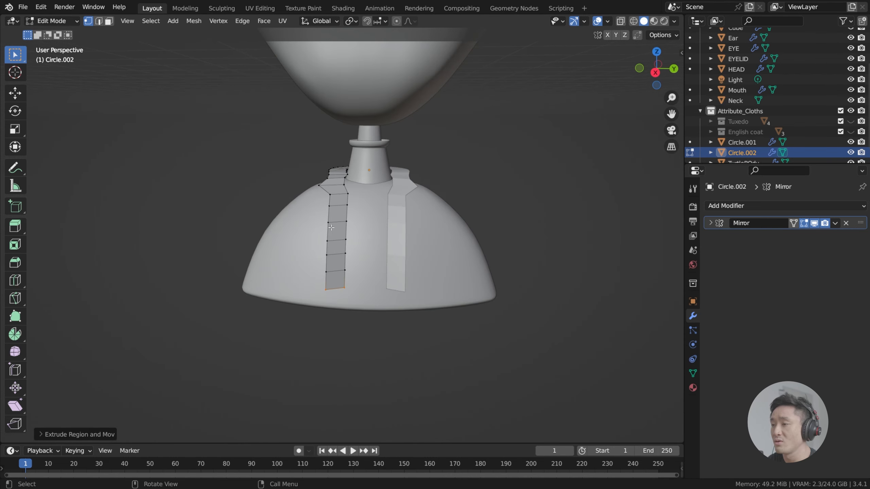
{"action": "middle_click_drag", "start_coordinate": [369, 247], "coordinate": [429, 253]}
{"action": "key", "text": "KP_1"}
{"action": "scroll", "coordinate": [432, 263], "scroll_direction": "up", "scroll_amount": 2}
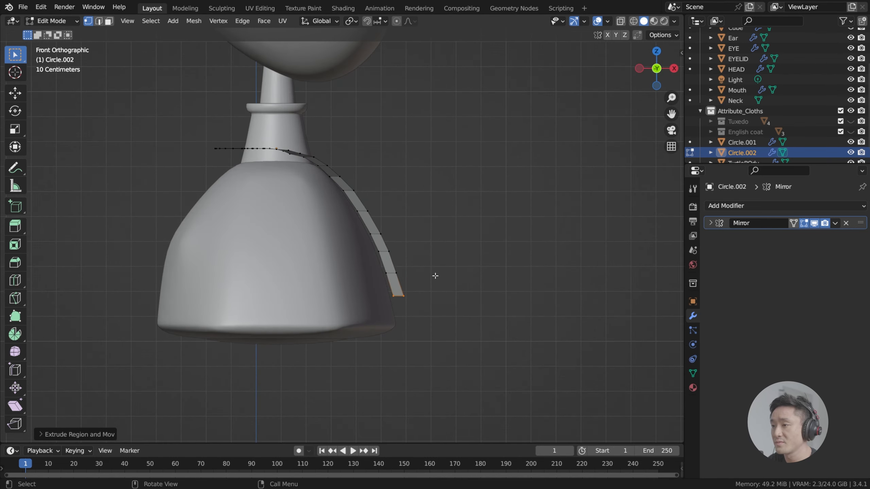
{"action": "key", "text": "e"}
{"action": "left_click", "coordinate": [442, 308]}
{"action": "middle_click_drag", "start_coordinate": [442, 308], "coordinate": [377, 231]}
{"action": "key", "text": "ctrl+s"}
Step: Try to pull an outer border vertex of the strip out and down into a lapel point in right view
{"action": "scroll", "coordinate": [375, 262], "scroll_direction": "up", "scroll_amount": 3}
{"action": "left_click", "coordinate": [357, 290]}
{"action": "middle_click_drag", "start_coordinate": [371, 294], "coordinate": [382, 274]}
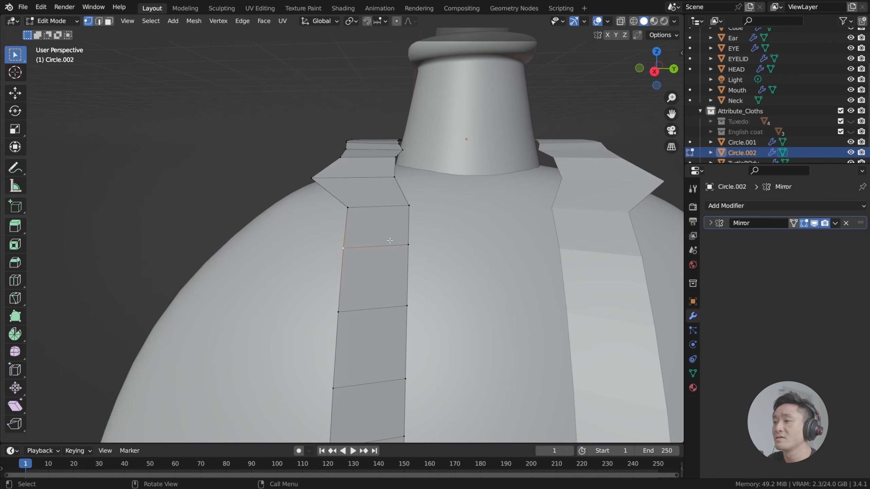
{"action": "key", "text": "KP_3"}
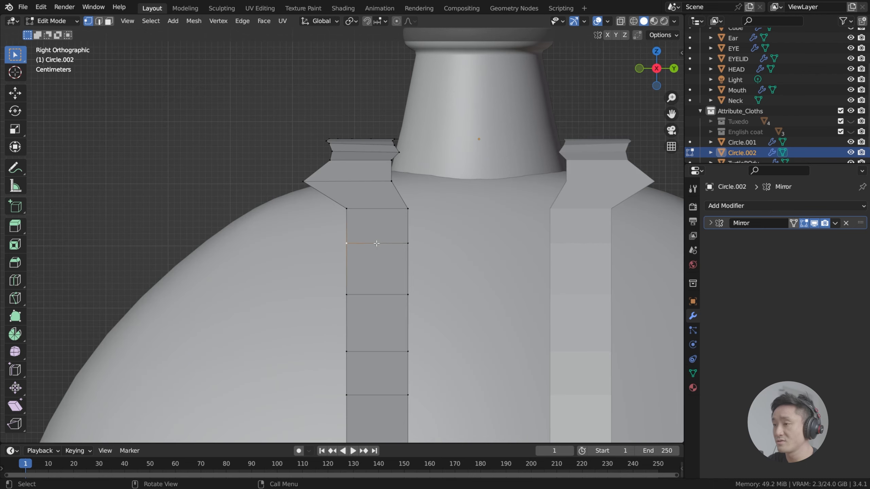
{"action": "key", "text": "g"}
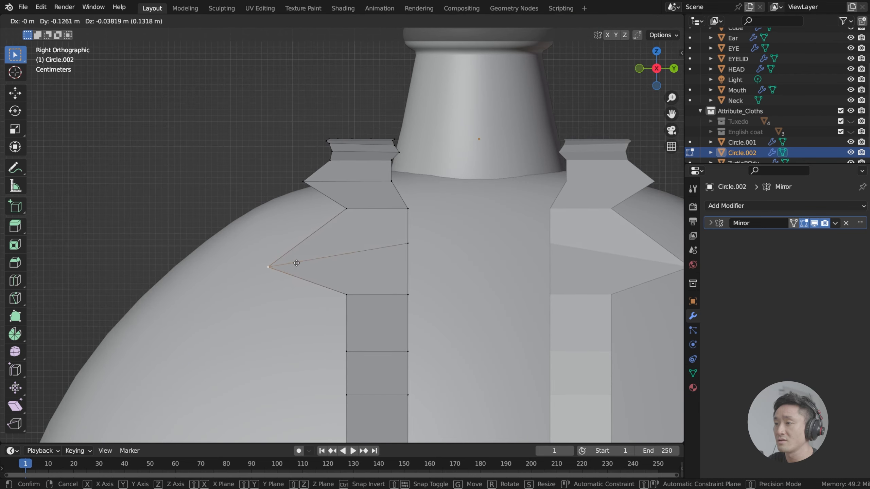
{"action": "left_click", "coordinate": [291, 264]}
{"action": "middle_click_drag", "start_coordinate": [354, 320], "coordinate": [343, 281], "text": "shift"}
{"action": "key", "text": "ctrl+z"}
{"action": "key", "text": "ctrl+r"}
{"action": "key", "text": "Escape"}
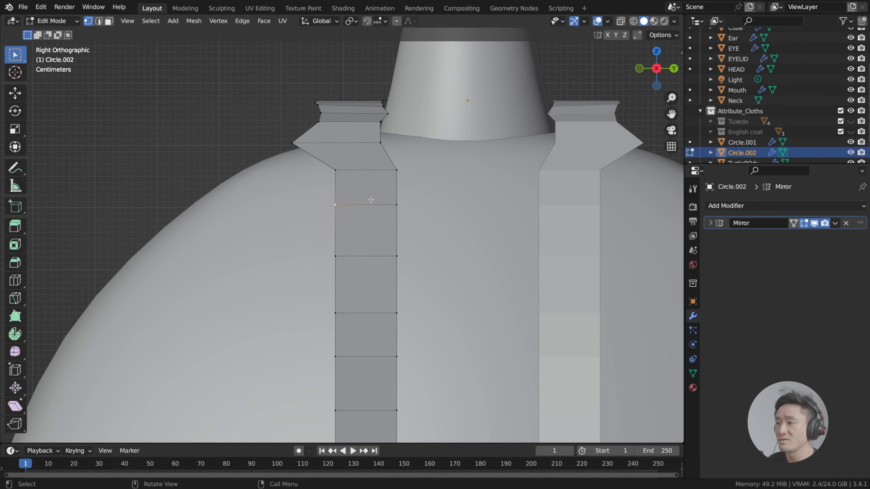
Step: Raise the strip's second cross edge on the chest slightly along Z and add a centred loop cut below it
{"action": "key", "text": "g"}
{"action": "key", "text": "z"}
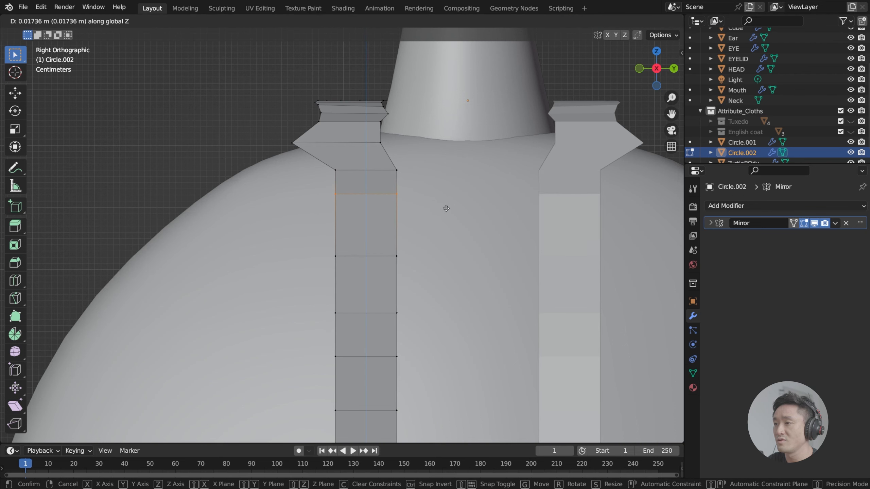
{"action": "left_click", "coordinate": [444, 206]}
{"action": "key", "text": "ctrl+r"}
{"action": "left_click", "coordinate": [394, 220]}
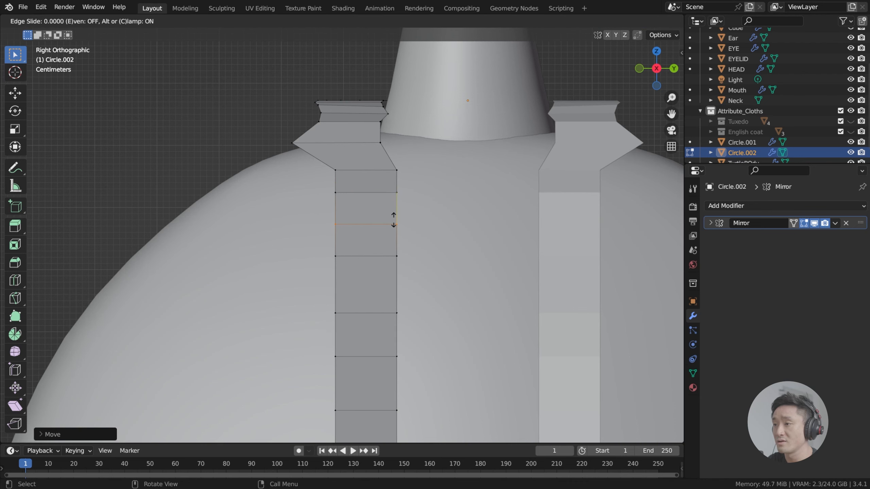
{"action": "right_click", "coordinate": [394, 220]}
Step: Pull the new loop's outer vertex outward into a lapel point and move the notch vertex above it down and inward
{"action": "left_click_drag", "start_coordinate": [323, 210], "coordinate": [349, 238]}
{"action": "key", "text": "g"}
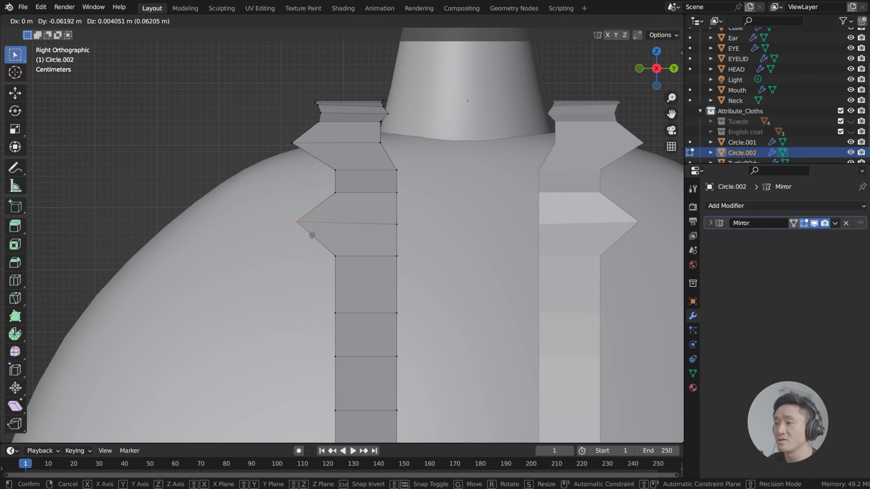
{"action": "left_click", "coordinate": [286, 248]}
{"action": "left_click", "coordinate": [335, 170]}
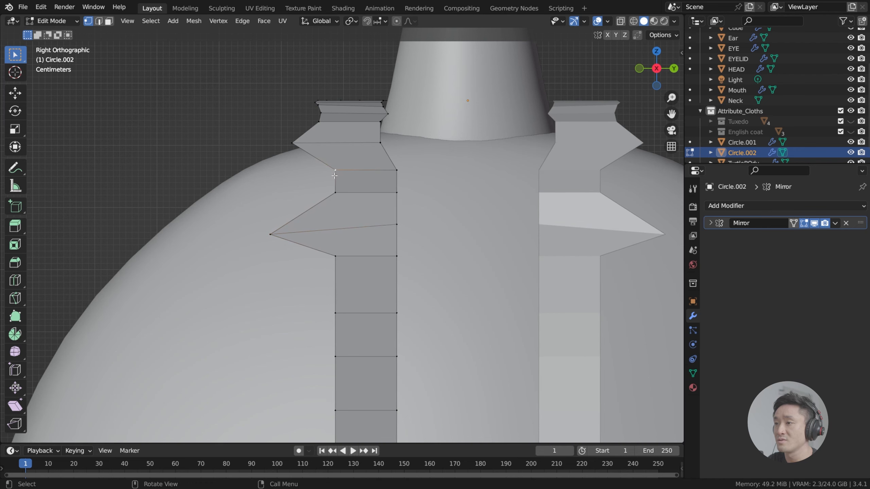
{"action": "key", "text": "g"}
{"action": "left_click", "coordinate": [341, 188]}
Step: Move the two outer border vertices directly below the lapel point outward and down to form a sloping edge
{"action": "scroll", "coordinate": [321, 171], "scroll_direction": "down", "scroll_amount": 3}
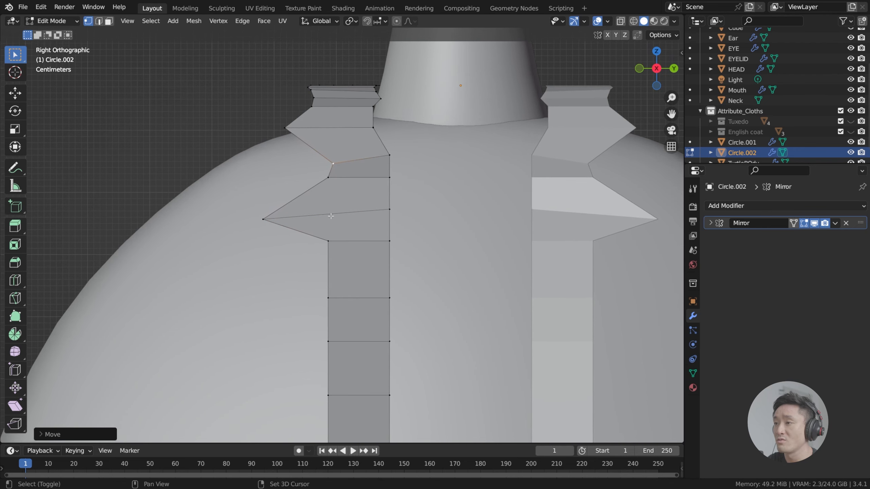
{"action": "left_click", "coordinate": [333, 267]}
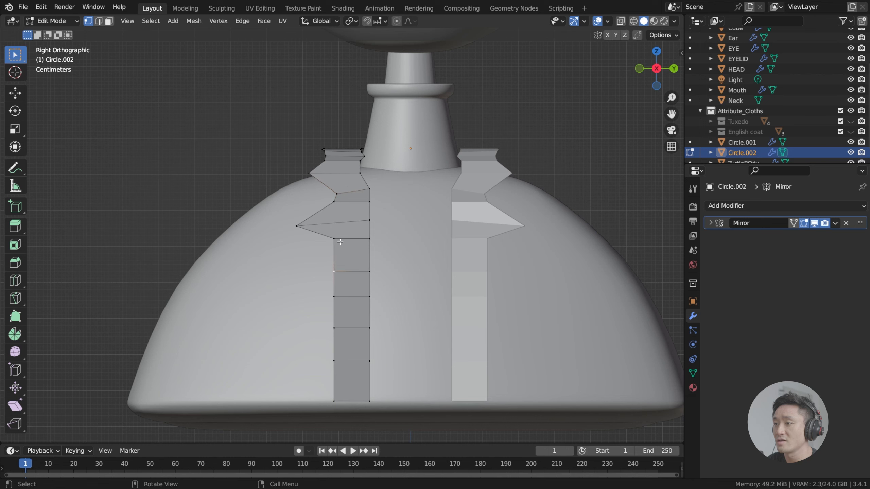
{"action": "key", "text": "g"}
{"action": "left_click", "coordinate": [329, 261]}
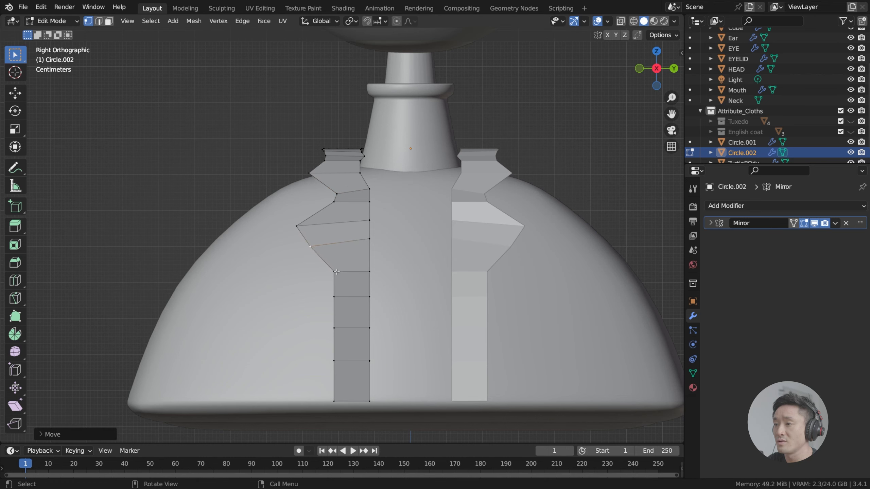
{"action": "left_click", "coordinate": [337, 273]}
{"action": "key", "text": "g"}
{"action": "left_click", "coordinate": [324, 280]}
Step: Move the four remaining outer border vertices inward so the lapel tapers toward the hem
{"action": "left_click", "coordinate": [334, 297]}
{"action": "key", "text": "g"}
{"action": "left_click", "coordinate": [337, 298]}
{"action": "left_click", "coordinate": [335, 328]}
{"action": "key", "text": "g"}
{"action": "left_click", "coordinate": [341, 330]}
{"action": "left_click", "coordinate": [334, 361]}
{"action": "key", "text": "g"}
{"action": "left_click", "coordinate": [344, 363]}
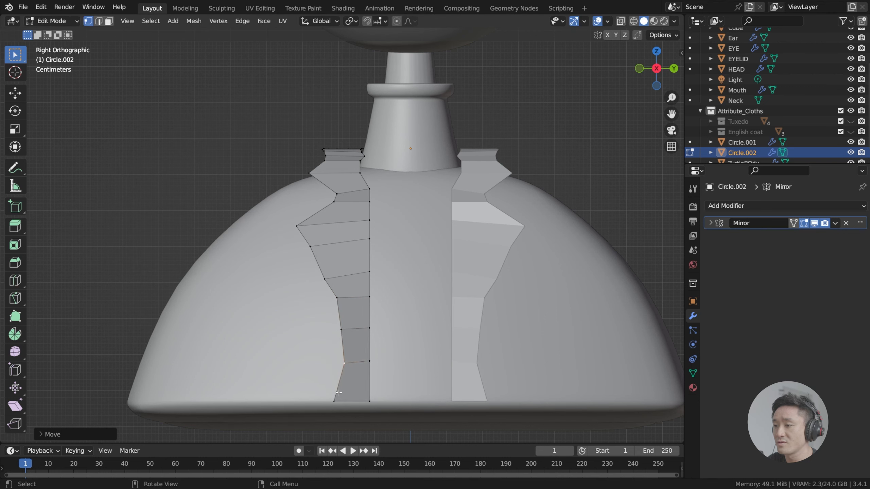
{"action": "left_click", "coordinate": [334, 401]}
{"action": "key", "text": "g"}
{"action": "left_click", "coordinate": [351, 400]}
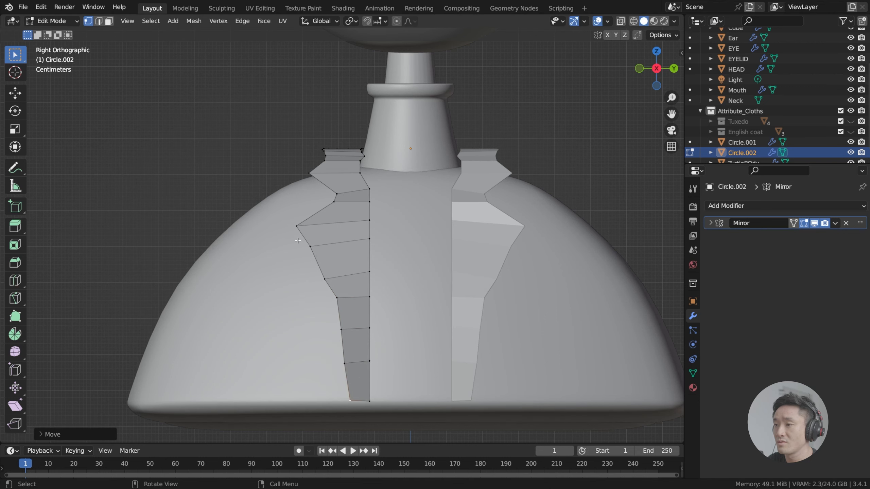
Step: Select the outer border from the hem up to the lapel point and move it outward about 0.049 m
{"action": "left_click", "coordinate": [297, 226], "text": "ctrl"}
{"action": "key", "text": "g"}
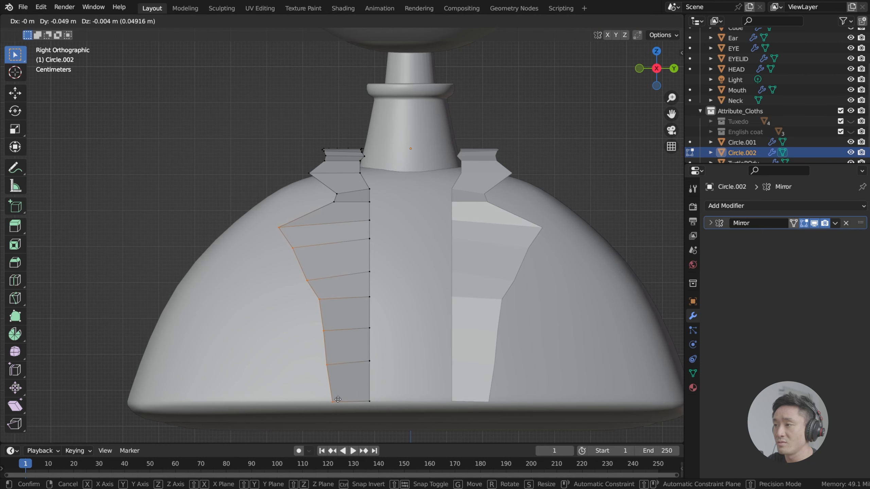
{"action": "left_click", "coordinate": [338, 400]}
Step: Straighten the lapel's outer border by moving the hem and lower vertices inward and the middle one slightly outward
{"action": "left_click", "coordinate": [338, 401]}
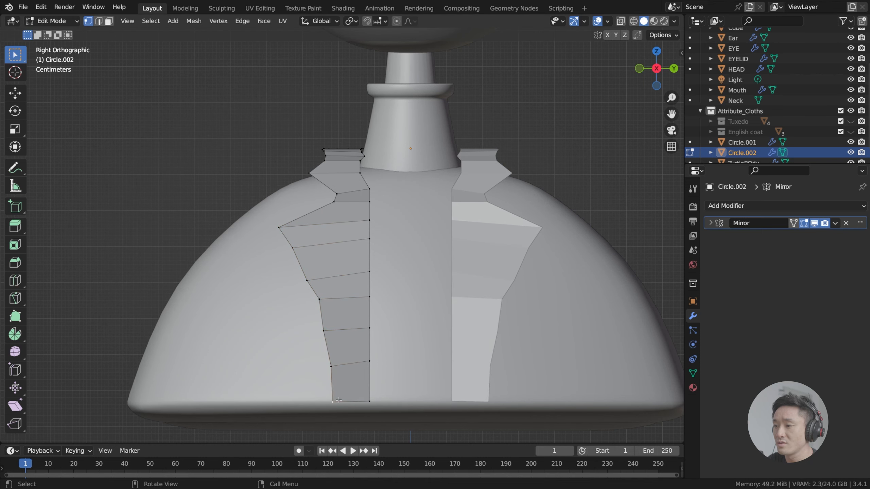
{"action": "key", "text": "g"}
{"action": "left_click", "coordinate": [357, 401]}
{"action": "left_click_drag", "start_coordinate": [337, 370], "coordinate": [341, 371]}
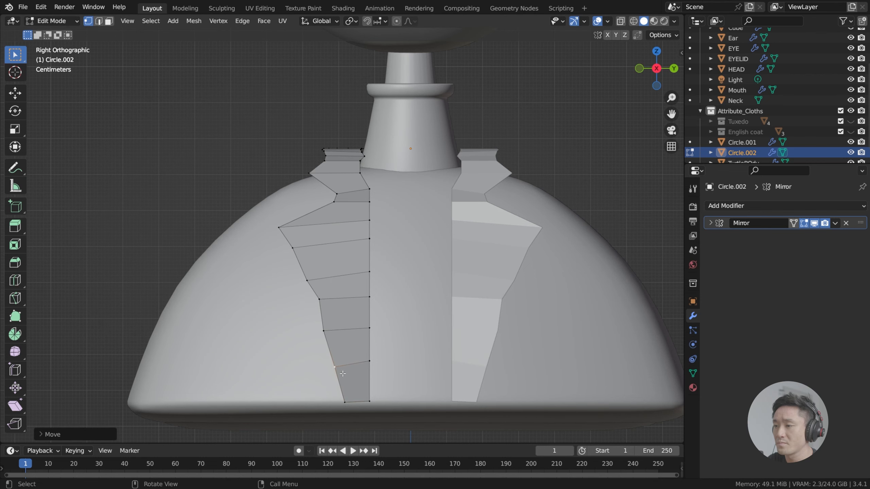
{"action": "left_click_drag", "start_coordinate": [319, 299], "coordinate": [316, 303]}
Step: Add a Subdivision Surface modifier to the collar strip and return to Object Mode
{"action": "scroll", "coordinate": [346, 237], "scroll_direction": "up", "scroll_amount": 1, "text": "shift"}
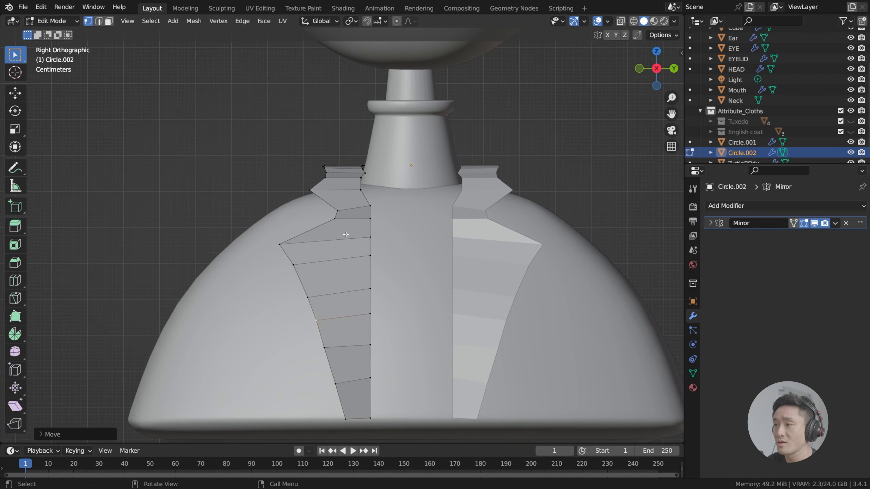
{"action": "left_click", "coordinate": [768, 205]}
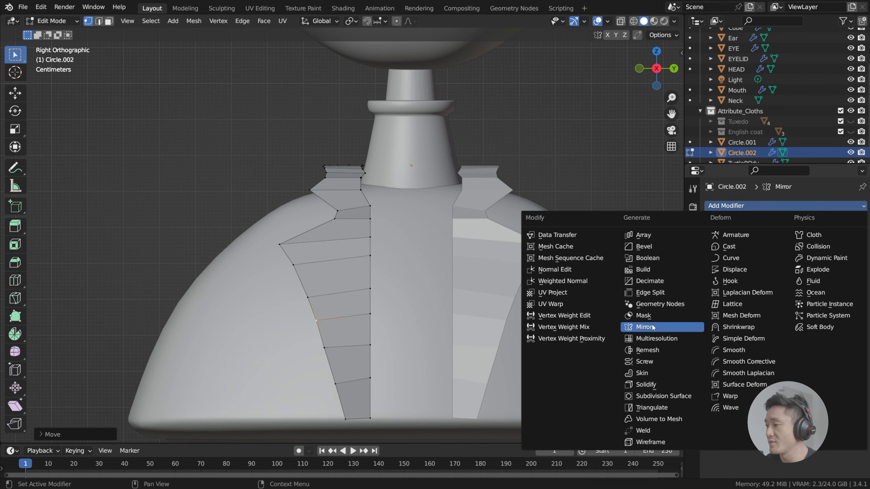
{"action": "left_click", "coordinate": [671, 396]}
{"action": "key", "text": "Tab"}
{"action": "mouse_move", "coordinate": [457, 218]}
{"action": "middle_mouse_down"}
{"action": "mouse_move", "coordinate": [488, 214]}
{"action": "mouse_move", "coordinate": [552, 240]}
{"action": "mouse_move", "coordinate": [386, 210]}
{"action": "mouse_move", "coordinate": [450, 226]}
{"action": "middle_mouse_up"}
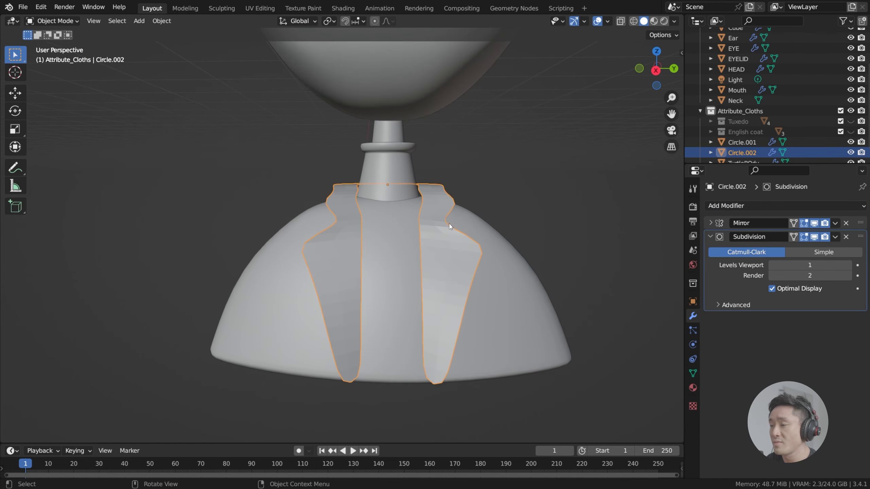
Step: Edit the lapel mesh and add an edge loop across it just below its wide outer point
{"action": "key", "text": "Tab"}
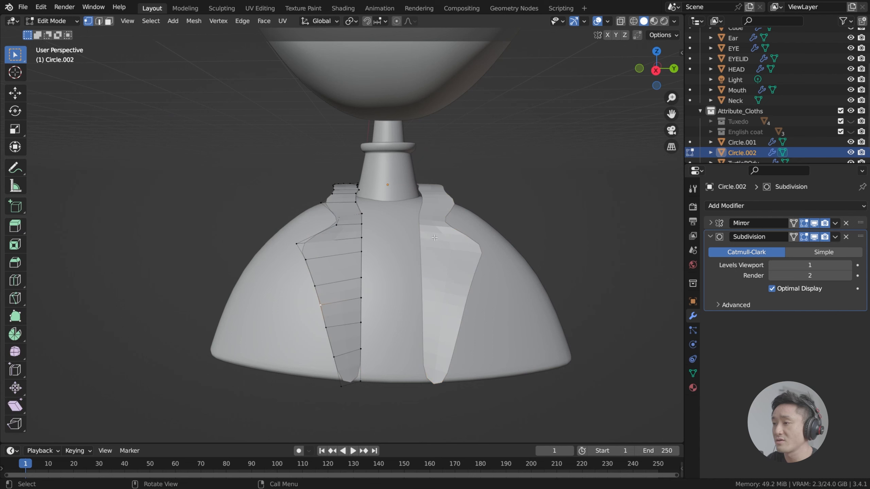
{"action": "scroll", "coordinate": [459, 257], "scroll_direction": "up", "scroll_amount": 3}
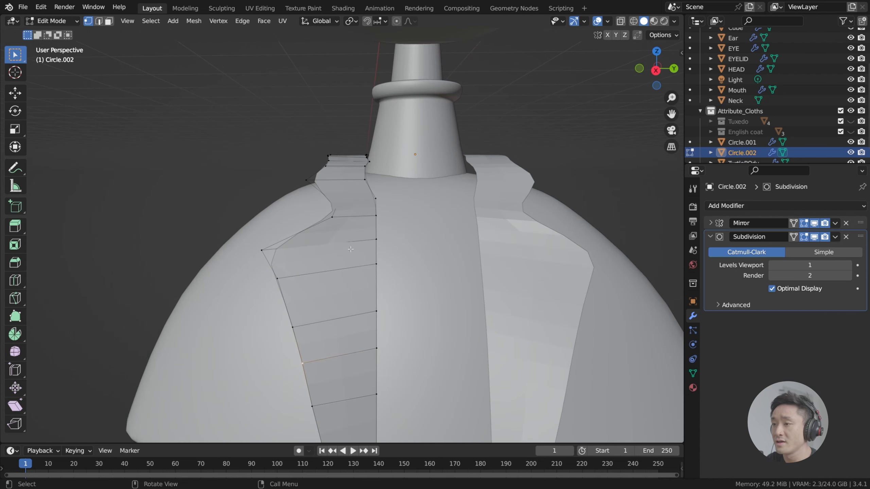
{"action": "key", "text": "ctrl+r"}
{"action": "left_click", "coordinate": [378, 248]}
{"action": "right_click", "coordinate": [378, 248]}
{"action": "key", "text": "g"}
{"action": "key", "text": "g"}
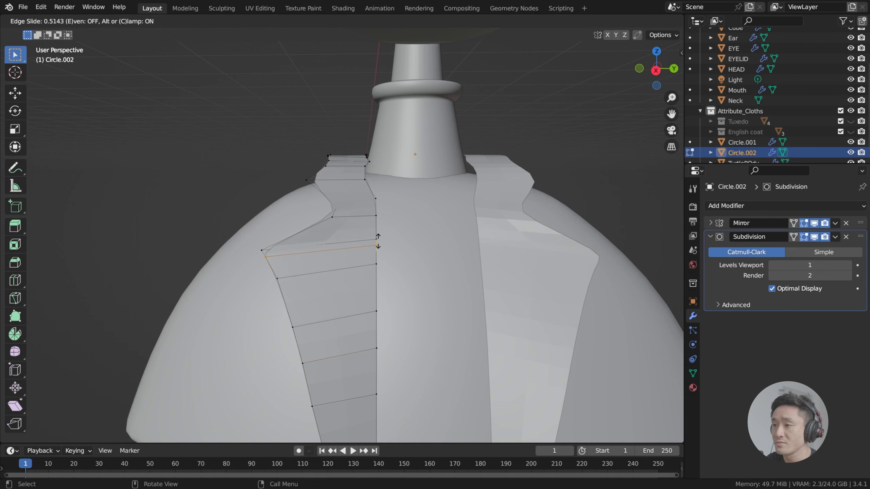
{"action": "right_click", "coordinate": [378, 241]}
Step: Add an edge loop across the collar just below its outer corner, slid close to the corner edge
{"action": "middle_click_drag", "start_coordinate": [381, 214], "coordinate": [366, 226]}
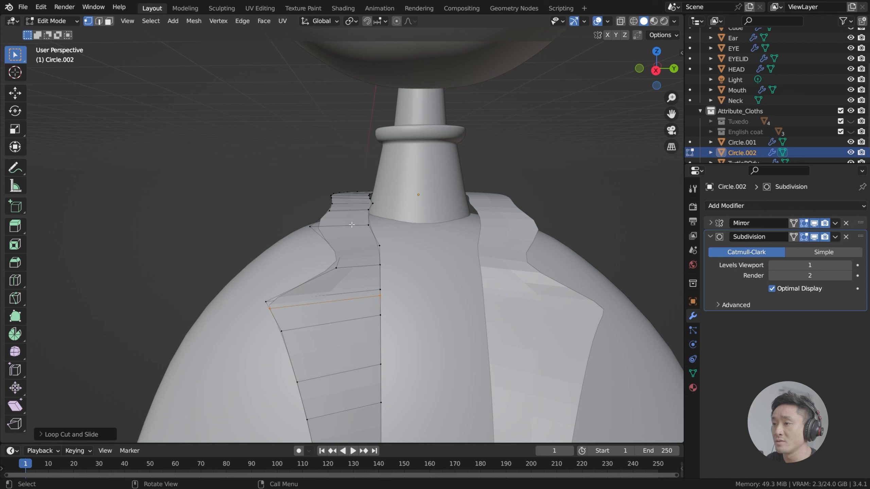
{"action": "scroll", "coordinate": [352, 224], "scroll_direction": "up", "scroll_amount": 4}
{"action": "key", "text": "ctrl+r"}
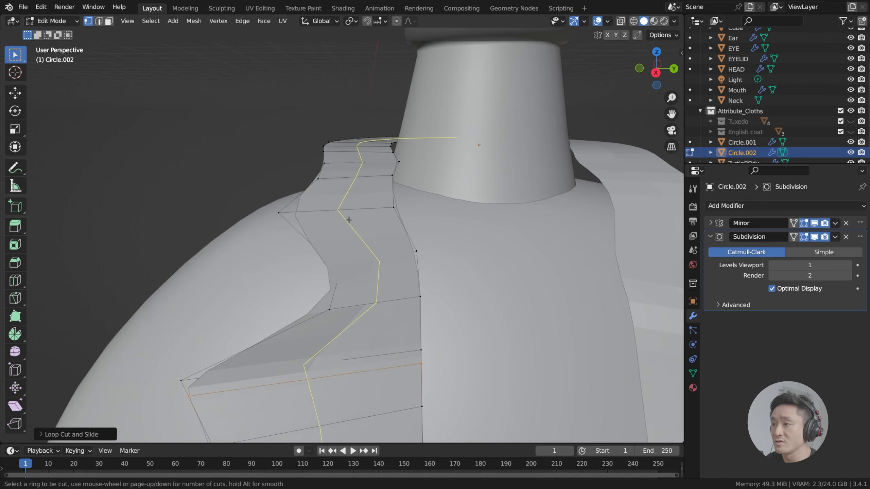
{"action": "left_click", "coordinate": [393, 210]}
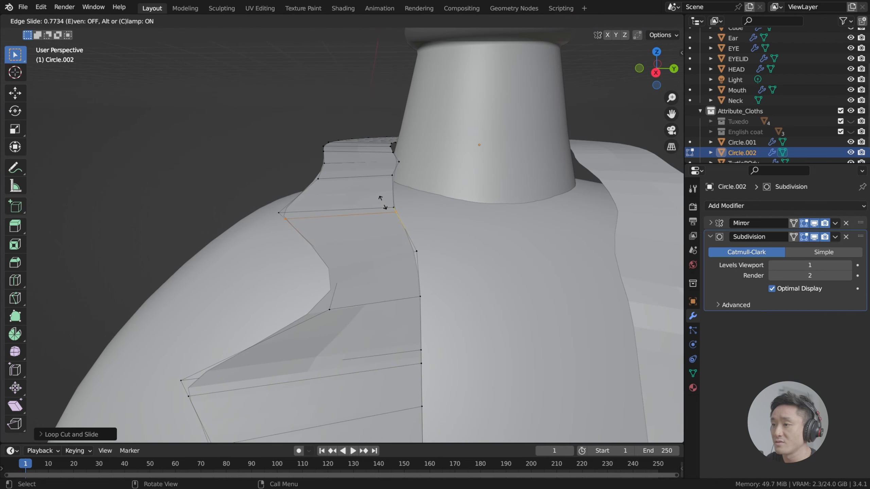
{"action": "left_click", "coordinate": [382, 202]}
Step: Examine the smoothed collar and lapel shape from an angled view
{"action": "scroll", "coordinate": [368, 227], "scroll_direction": "down", "scroll_amount": 3}
{"action": "key", "text": "Tab"}
{"action": "scroll", "coordinate": [368, 229], "scroll_direction": "down", "scroll_amount": 3}
{"action": "middle_click_drag", "start_coordinate": [367, 235], "coordinate": [446, 277]}
{"action": "key", "text": "Tab"}
{"action": "scroll", "coordinate": [365, 237], "scroll_direction": "up", "scroll_amount": 4}
{"action": "key", "text": "Tab"}
{"action": "scroll", "coordinate": [365, 237], "scroll_direction": "down", "scroll_amount": 4}
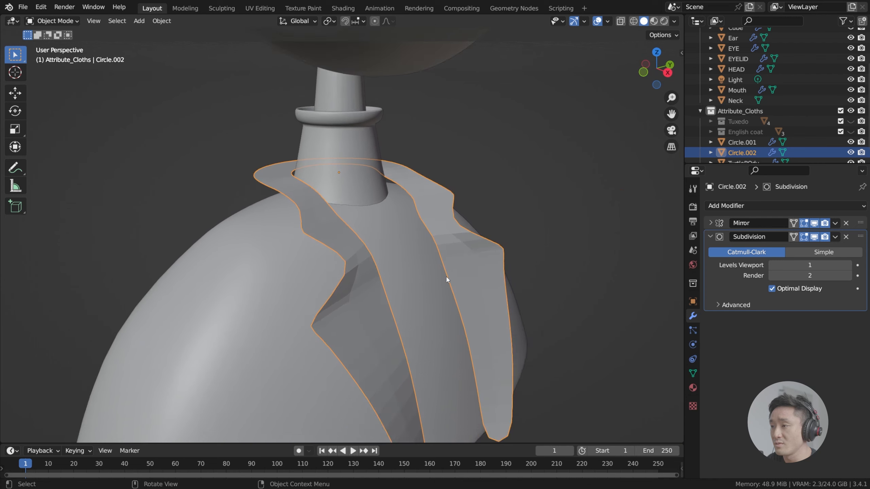
{"action": "scroll", "coordinate": [446, 276], "scroll_direction": "down", "scroll_amount": 4}
Step: In the front view, move the lapel notch's outer vertex about 0.03 m inward toward the body
{"action": "key", "text": "Tab"}
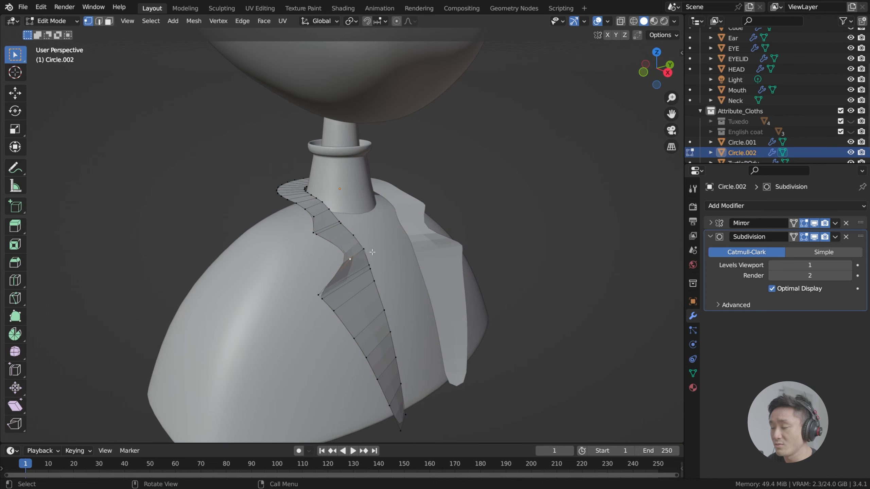
{"action": "key", "text": "KP_1"}
{"action": "scroll", "coordinate": [372, 253], "scroll_direction": "up", "scroll_amount": 3}
{"action": "key", "text": "g"}
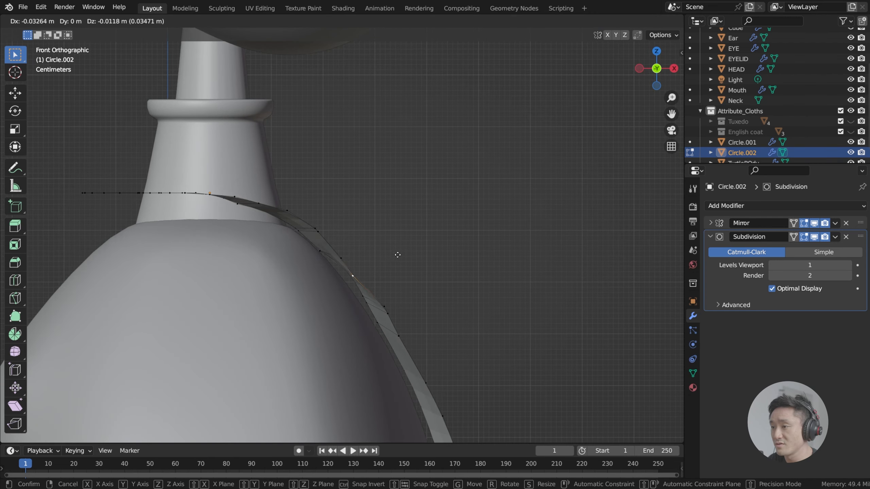
{"action": "left_click", "coordinate": [400, 252]}
{"action": "middle_click_drag", "start_coordinate": [408, 294], "coordinate": [373, 262]}
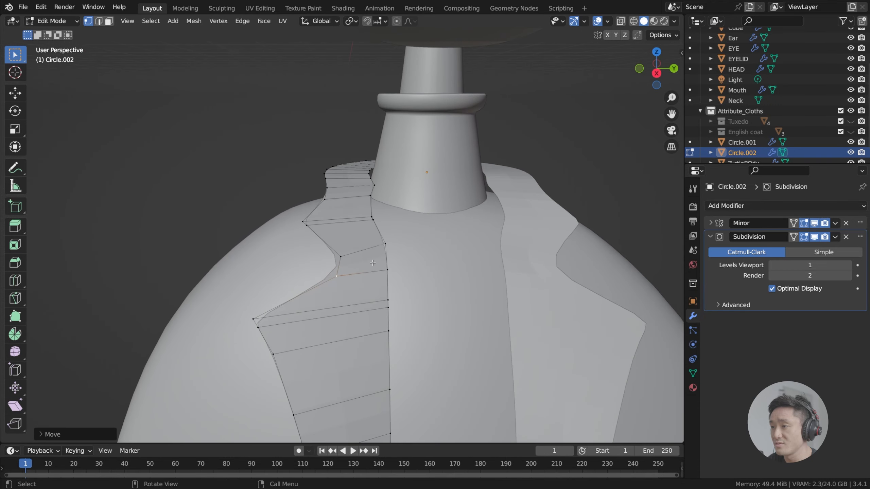
Step: Check the reshaped lapels from several angles in Object Mode and save the file
{"action": "scroll", "coordinate": [371, 242], "scroll_direction": "down", "scroll_amount": 5}
{"action": "key", "text": "Tab"}
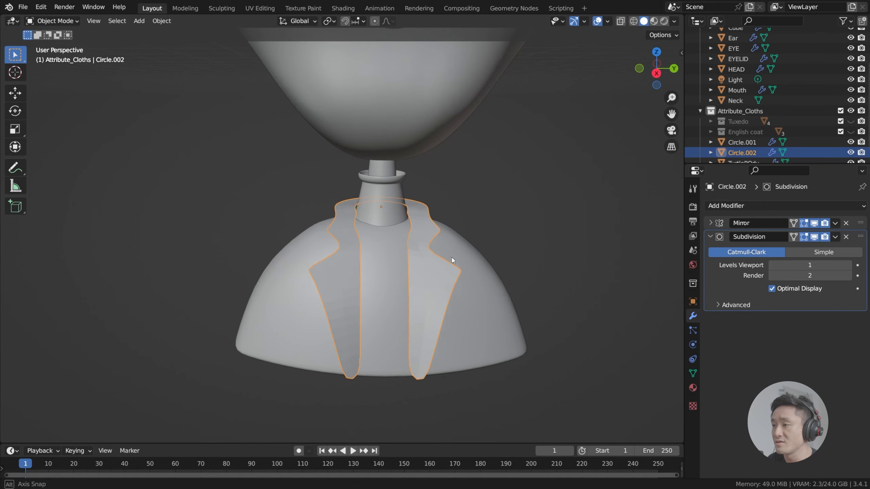
{"action": "middle_click_drag", "start_coordinate": [453, 258], "coordinate": [326, 240]}
{"action": "middle_click_drag", "start_coordinate": [323, 293], "coordinate": [376, 249]}
{"action": "right_click", "coordinate": [326, 266]}
{"action": "left_click", "coordinate": [326, 267]}
{"action": "scroll", "coordinate": [364, 250], "scroll_direction": "up", "scroll_amount": 4}
{"action": "key", "text": "Tab"}
{"action": "key", "text": "Tab"}
{"action": "scroll", "coordinate": [358, 262], "scroll_direction": "down", "scroll_amount": 5}
{"action": "key", "text": "ctrl+s"}
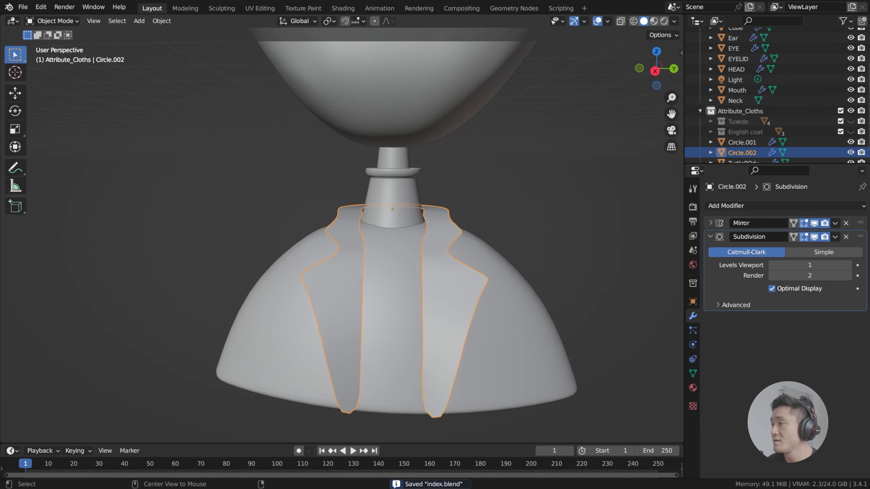
Step: Edit the lapel mesh in the right orthographic view and enable proportional editing
{"action": "key", "text": "KP_3"}
{"action": "key", "text": "Tab"}
{"action": "middle_click_drag", "start_coordinate": [373, 341], "coordinate": [366, 328], "text": "shift"}
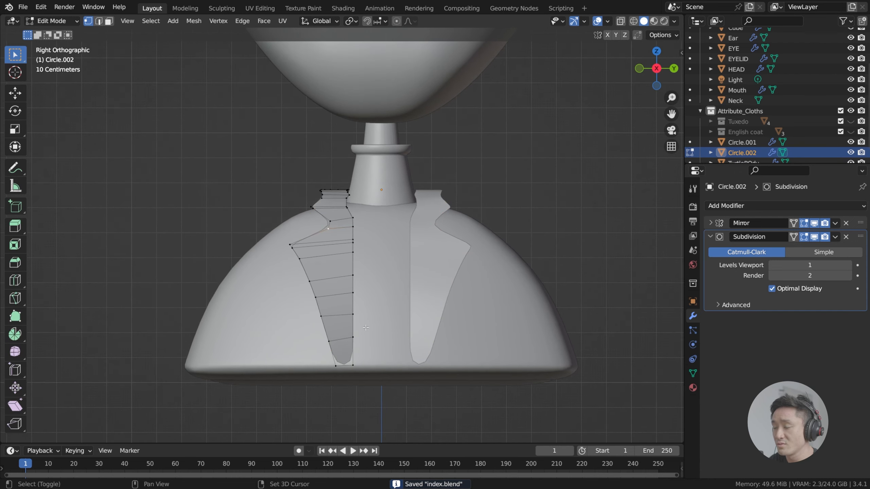
{"action": "left_click_drag", "start_coordinate": [308, 332], "coordinate": [415, 385]}
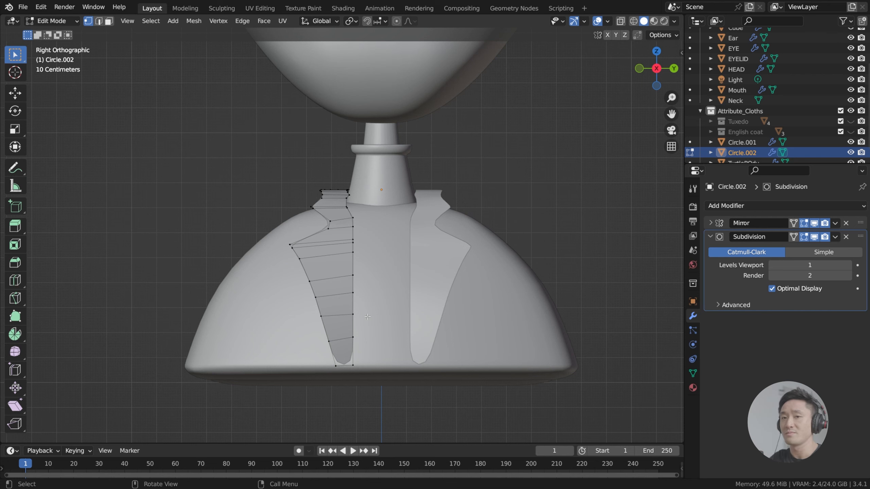
{"action": "scroll", "coordinate": [359, 342], "scroll_direction": "up", "scroll_amount": 2}
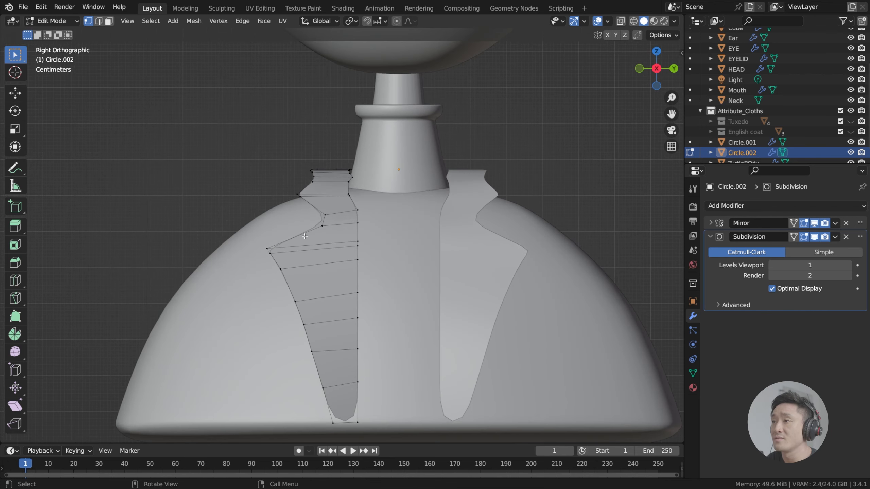
{"action": "scroll", "coordinate": [371, 133], "scroll_direction": "down", "scroll_amount": 2}
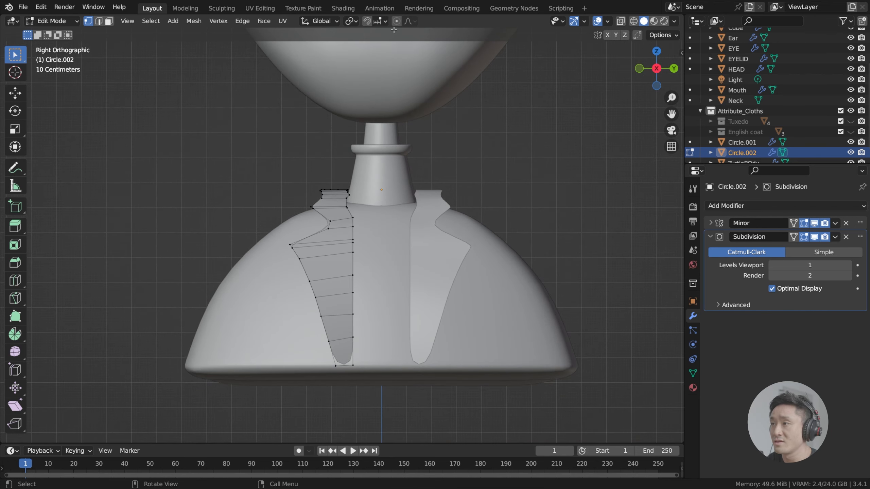
{"action": "scroll", "coordinate": [294, 370], "scroll_direction": "up", "scroll_amount": 2}
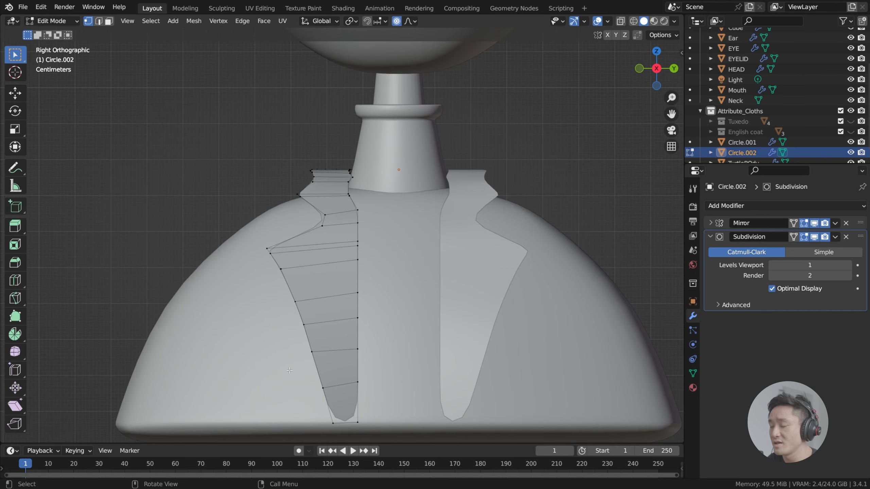
{"action": "middle_click_drag", "start_coordinate": [292, 373], "coordinate": [300, 354], "text": "shift"}
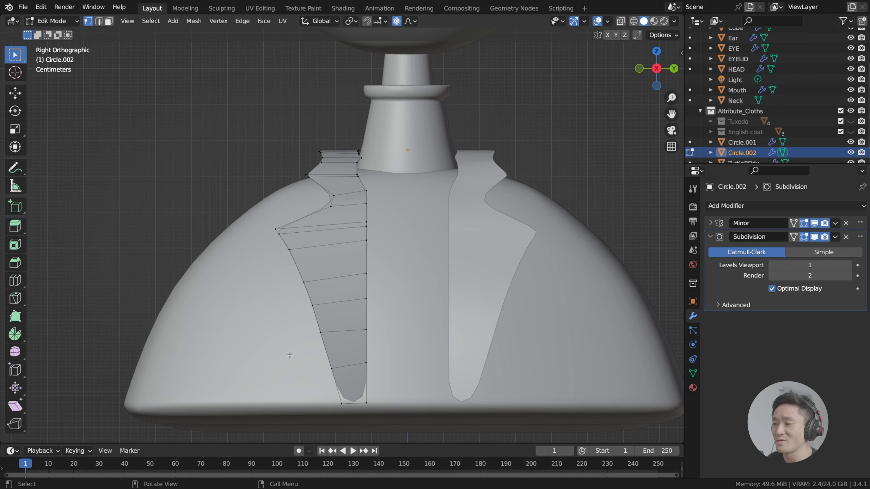
Step: Move the lapel's bottom tip vertices about 0.09 m toward the centre line with smooth falloff and a proportional size of about 0.42 m
{"action": "left_click_drag", "start_coordinate": [290, 355], "coordinate": [396, 425]}
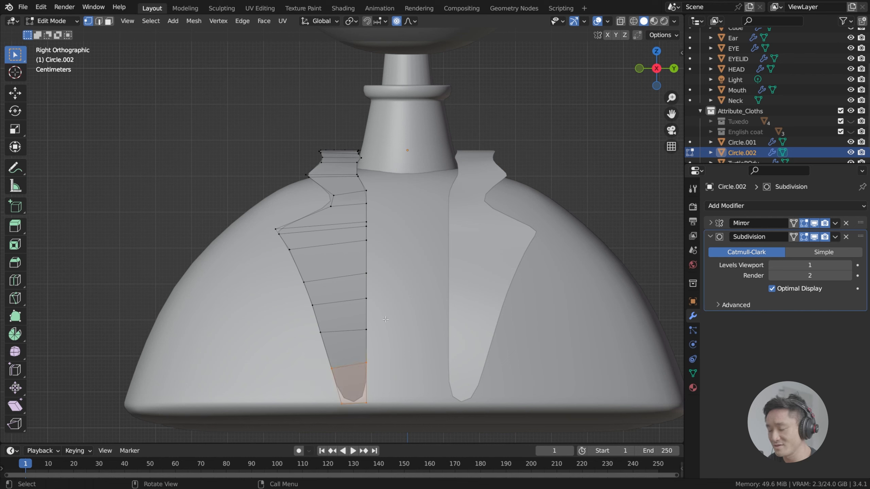
{"action": "key", "text": "g"}
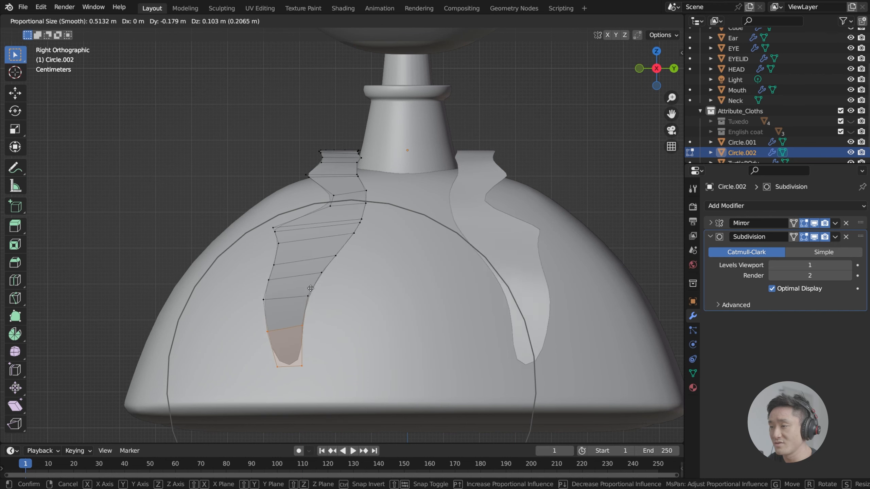
{"action": "scroll", "coordinate": [370, 283], "scroll_direction": "down", "scroll_amount": 2}
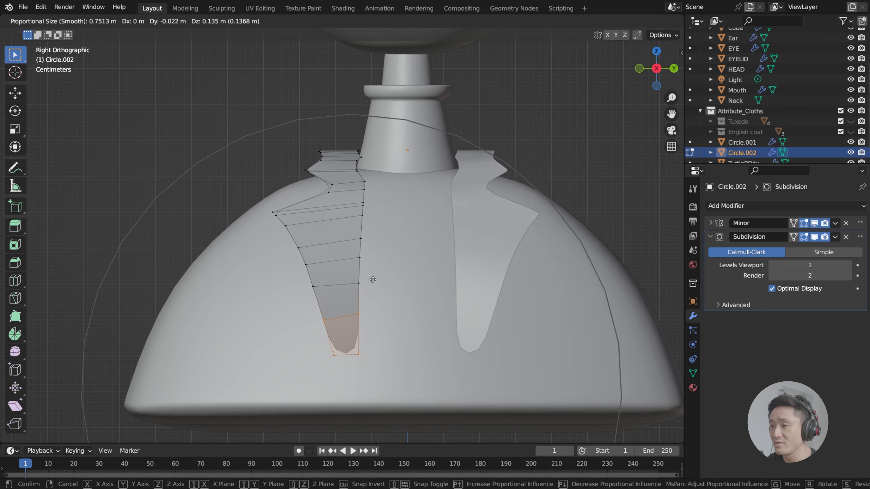
{"action": "scroll", "coordinate": [374, 282], "scroll_direction": "up", "scroll_amount": 3}
{"action": "scroll", "coordinate": [375, 282], "scroll_direction": "down", "scroll_amount": 3}
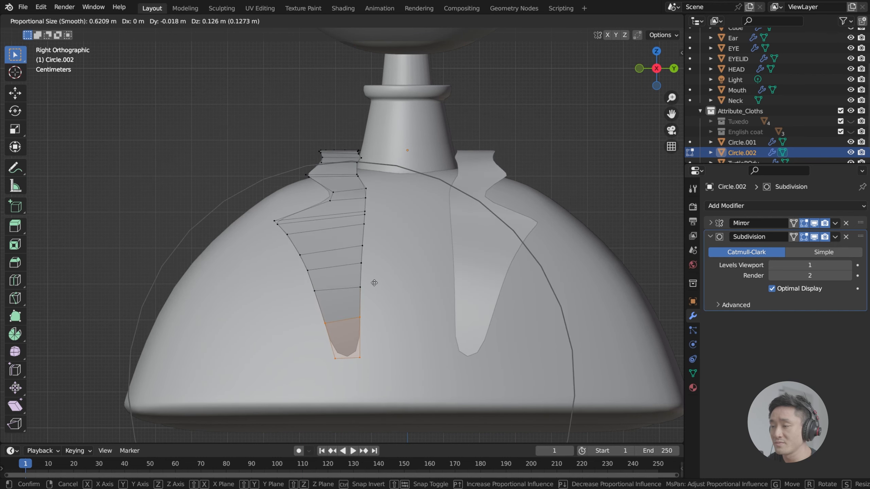
{"action": "scroll", "coordinate": [376, 283], "scroll_direction": "up", "scroll_amount": 5}
{"action": "scroll", "coordinate": [376, 282], "scroll_direction": "down", "scroll_amount": 4}
{"action": "scroll", "coordinate": [375, 283], "scroll_direction": "up", "scroll_amount": 3}
{"action": "scroll", "coordinate": [375, 283], "scroll_direction": "down", "scroll_amount": 2}
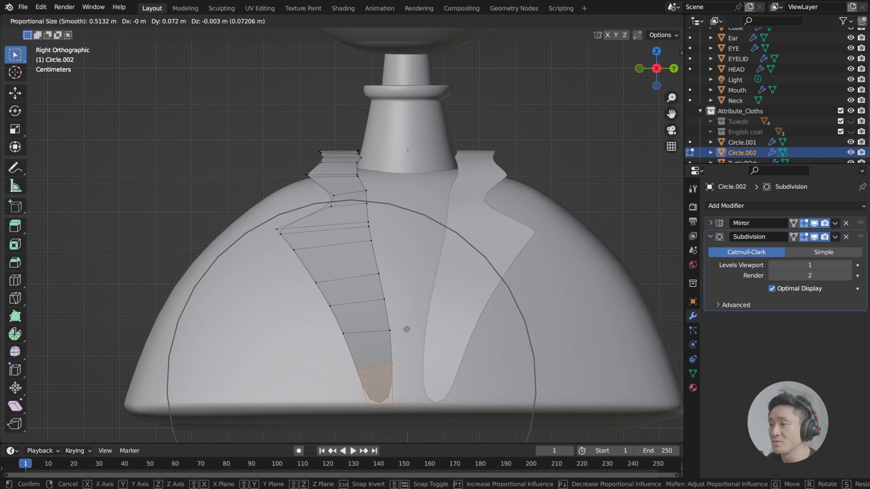
{"action": "scroll", "coordinate": [399, 330], "scroll_direction": "down", "scroll_amount": 1}
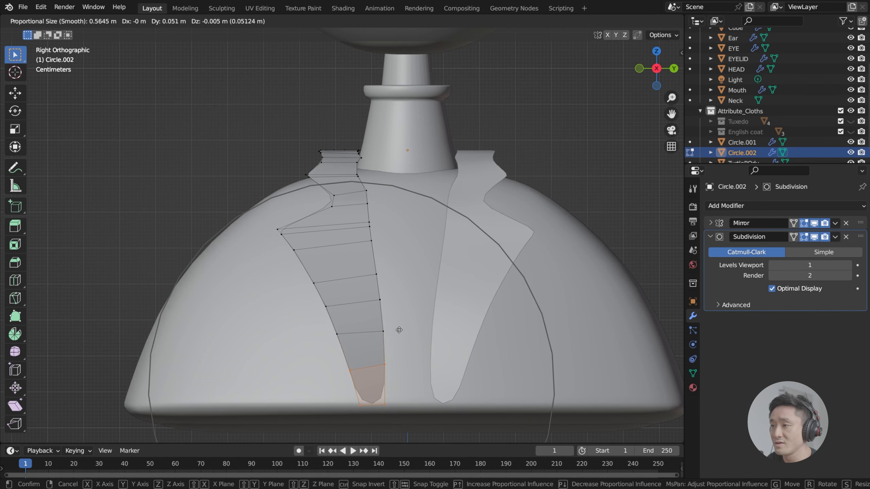
{"action": "scroll", "coordinate": [399, 330], "scroll_direction": "up", "scroll_amount": 3}
{"action": "scroll", "coordinate": [399, 330], "scroll_direction": "up", "scroll_amount": 1}
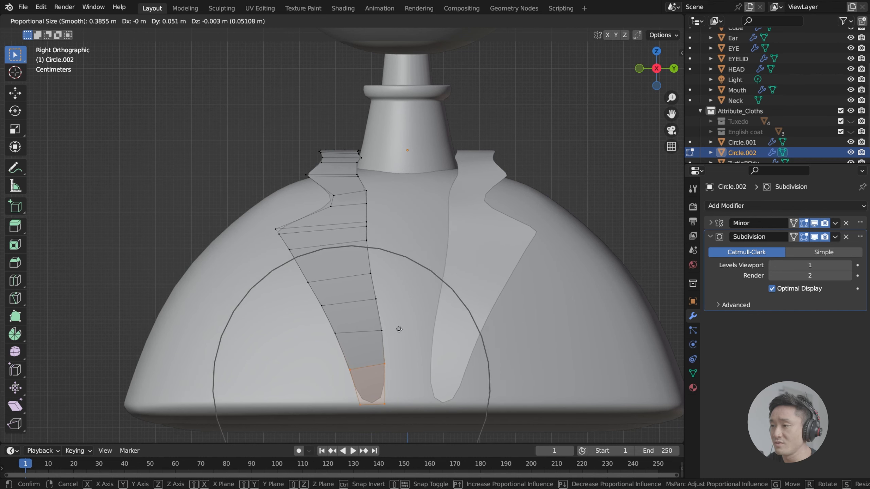
{"action": "scroll", "coordinate": [401, 329], "scroll_direction": "down", "scroll_amount": 1}
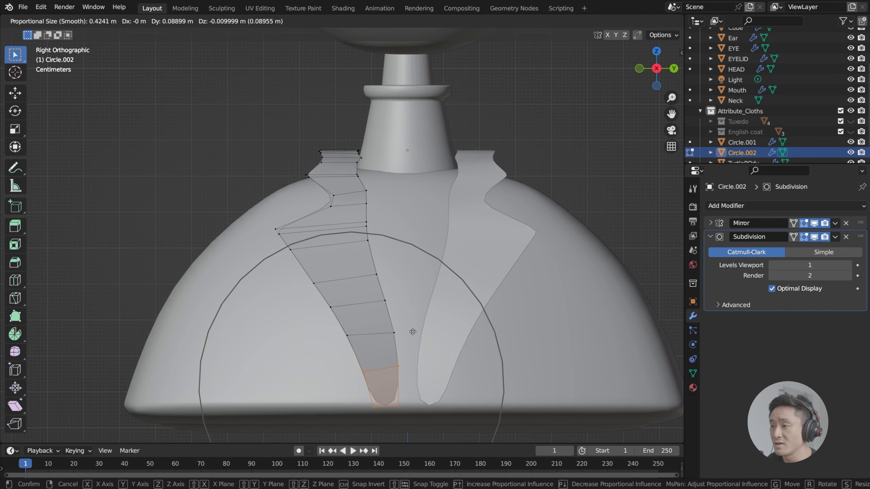
{"action": "left_click", "coordinate": [414, 333]}
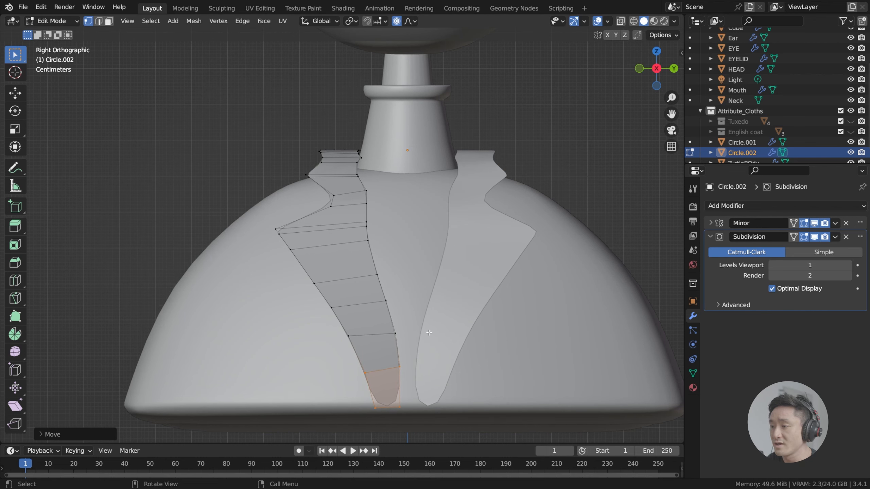
Step: Rotate the lapel tip about -11° and move it about 0.05 m down and inward to meet its mirrored half at the centre
{"action": "key", "text": "r"}
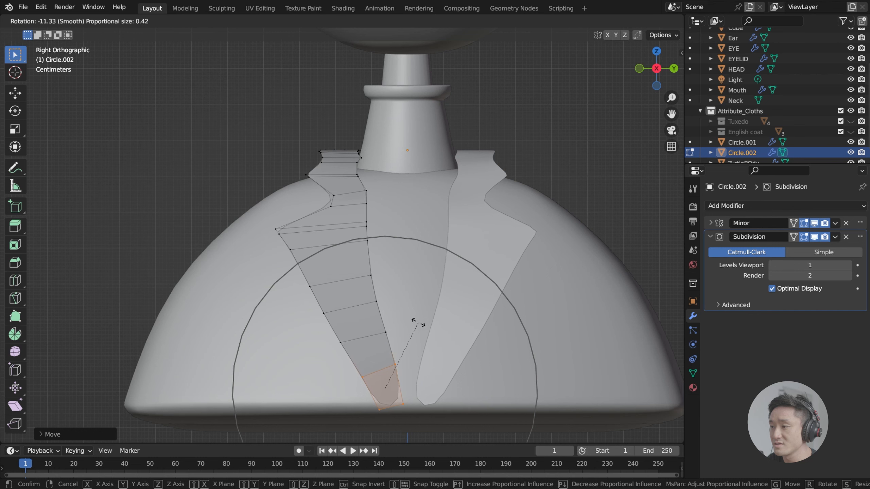
{"action": "left_click", "coordinate": [417, 323]}
{"action": "key", "text": "g"}
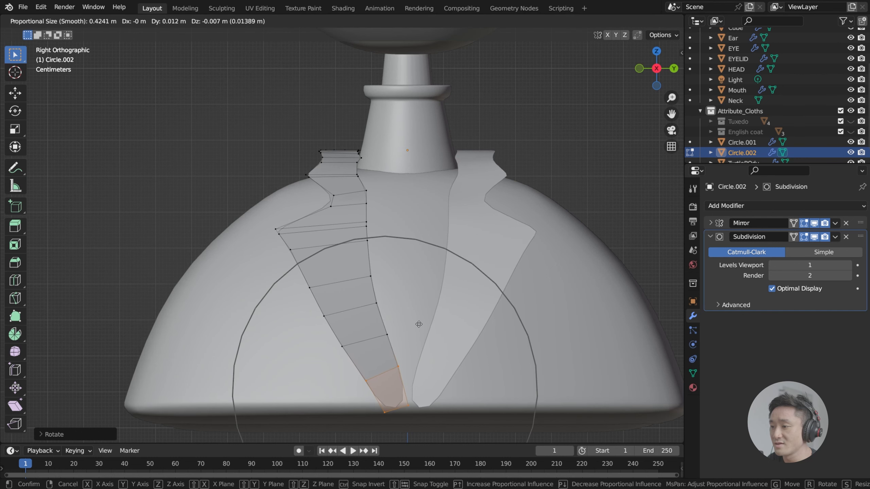
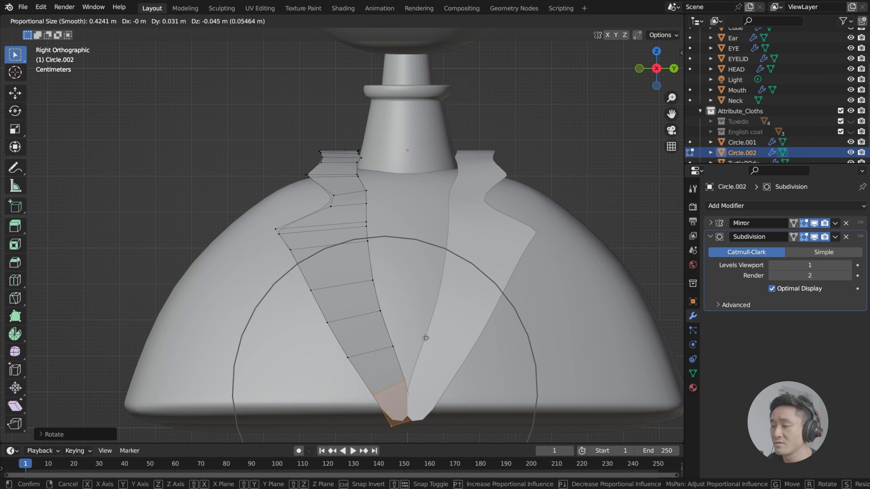
{"action": "left_click", "coordinate": [426, 338]}
{"action": "scroll", "coordinate": [370, 241], "scroll_direction": "down", "scroll_amount": 3}
{"action": "scroll", "coordinate": [370, 241], "scroll_direction": "up", "scroll_amount": 2}
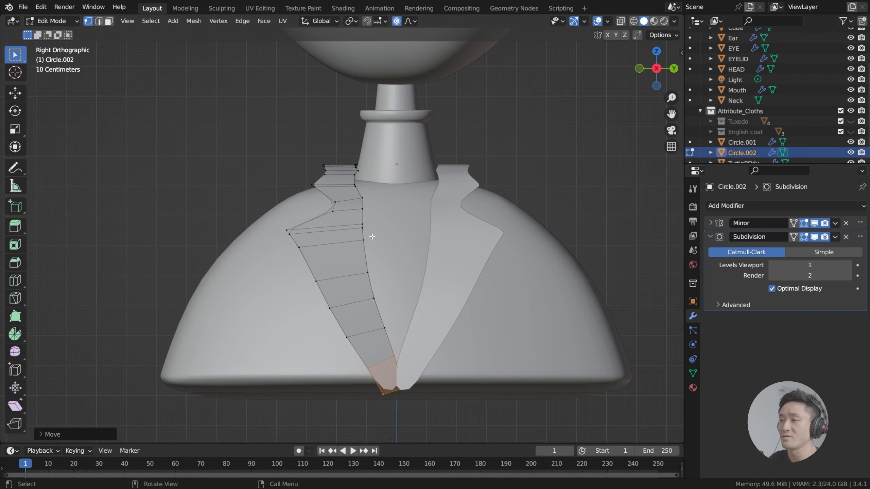
Step: Leave mesh editing, view the crossed lapels in perspective and save the file
{"action": "key", "text": "Tab"}
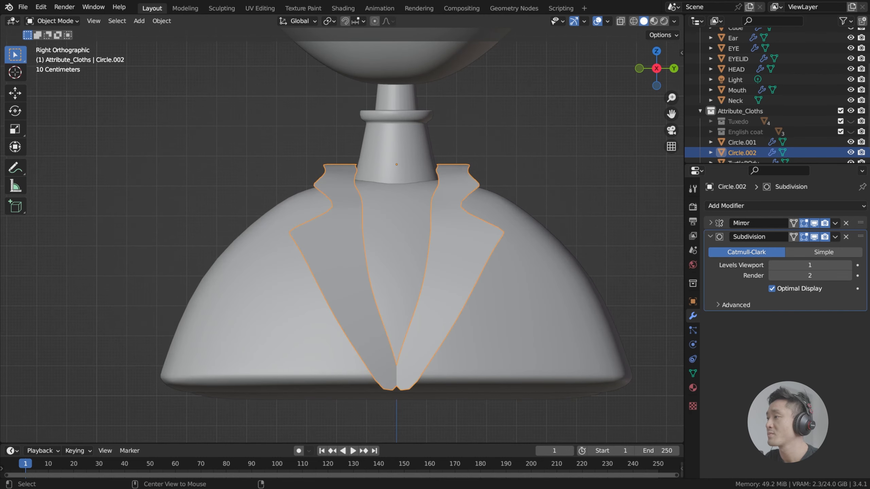
{"action": "middle_click_drag", "start_coordinate": [355, 226], "coordinate": [381, 235]}
{"action": "key", "text": "ctrl+s"}
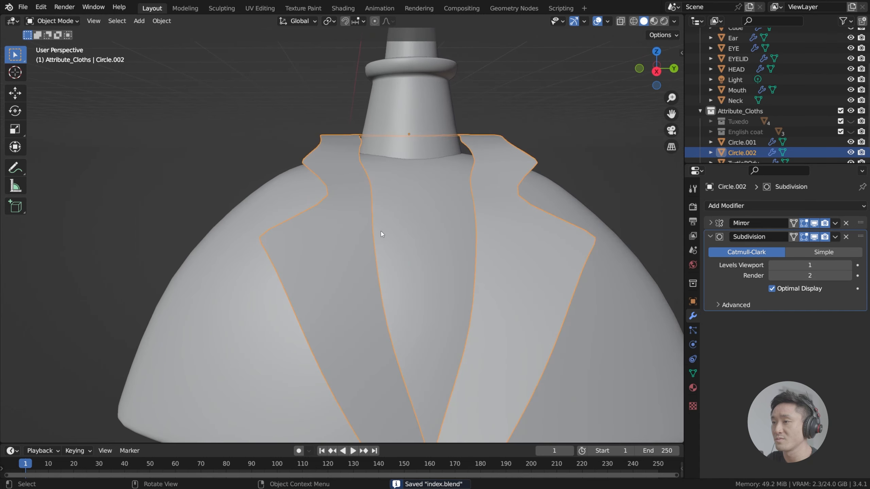
{"action": "key", "text": "Tab"}
{"action": "key", "text": "Tab"}
{"action": "scroll", "coordinate": [367, 196], "scroll_direction": "down", "scroll_amount": 3}
Step: Turn off proportional editing for the lapel mesh and return to Object Mode
{"action": "key", "text": "Tab"}
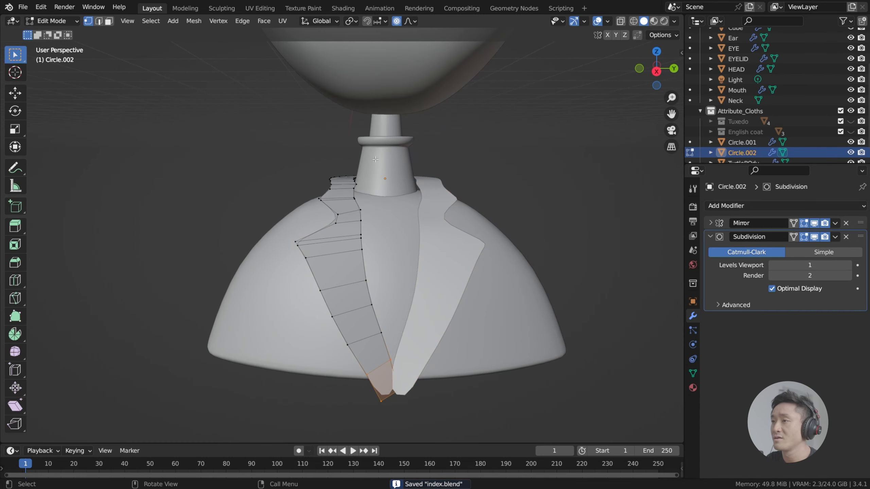
{"action": "left_click", "coordinate": [398, 22]}
{"action": "key", "text": "Tab"}
{"action": "middle_click_drag", "start_coordinate": [388, 242], "coordinate": [403, 223]}
{"action": "scroll", "coordinate": [424, 274], "scroll_direction": "up", "scroll_amount": 3}
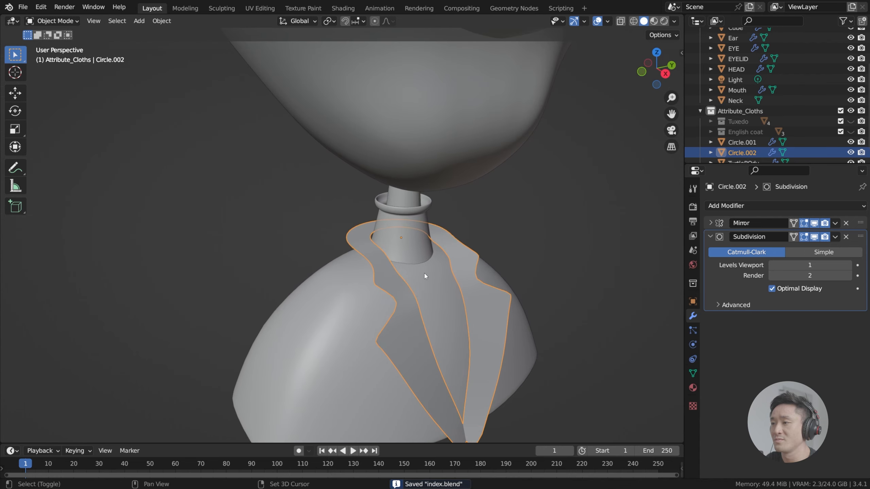
Step: Select the outer-edge vertices at the back of the collar in Edit Mode and turn on proportional editing
{"action": "middle_click_drag", "start_coordinate": [422, 251], "coordinate": [347, 238]}
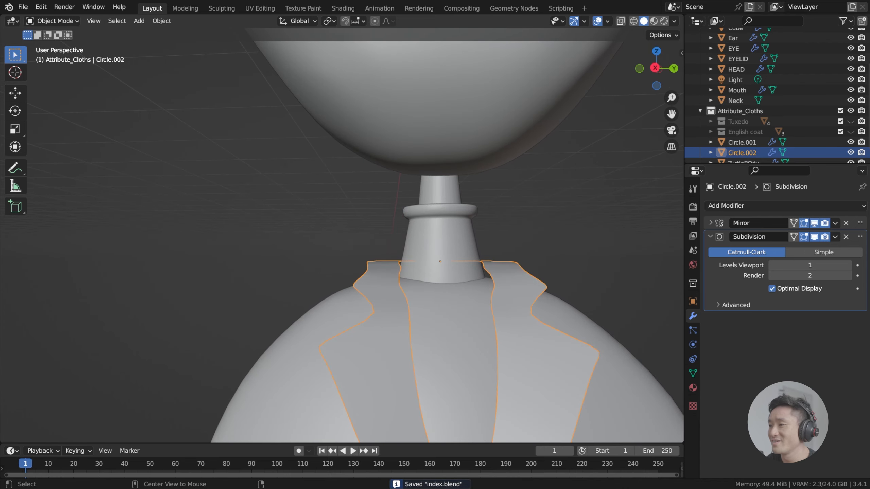
{"action": "middle_click_drag", "start_coordinate": [391, 285], "coordinate": [360, 266]}
{"action": "scroll", "coordinate": [374, 271], "scroll_direction": "down", "scroll_amount": 3}
{"action": "key", "text": "Tab"}
{"action": "key", "text": "KP_1"}
{"action": "left_click_drag", "start_coordinate": [261, 252], "coordinate": [328, 307]}
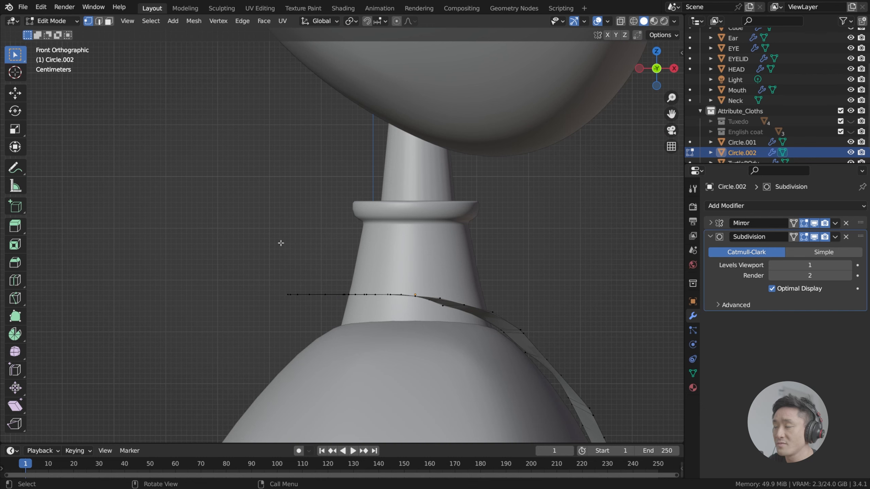
{"action": "scroll", "coordinate": [305, 237], "scroll_direction": "up", "scroll_amount": 2}
{"action": "left_click_drag", "start_coordinate": [304, 234], "coordinate": [368, 291]}
{"action": "left_click_drag", "start_coordinate": [300, 237], "coordinate": [387, 301]}
{"action": "middle_click_drag", "start_coordinate": [388, 301], "coordinate": [369, 264]}
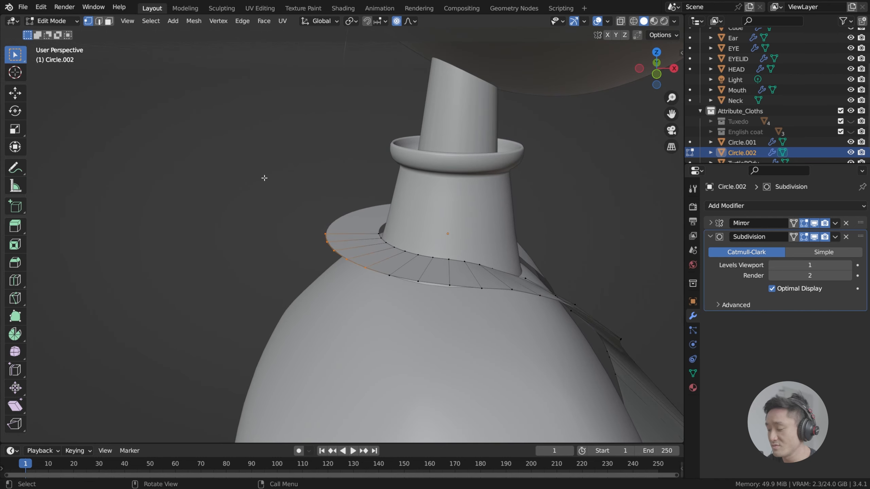
{"action": "key", "text": "KP_1"}
{"action": "mouse_move", "coordinate": [435, 123]}
{"action": "middle_mouse_down"}
{"action": "mouse_move", "coordinate": [410, 214]}
{"action": "mouse_move", "coordinate": [366, 208]}
{"action": "mouse_move", "coordinate": [365, 217]}
{"action": "middle_mouse_up"}
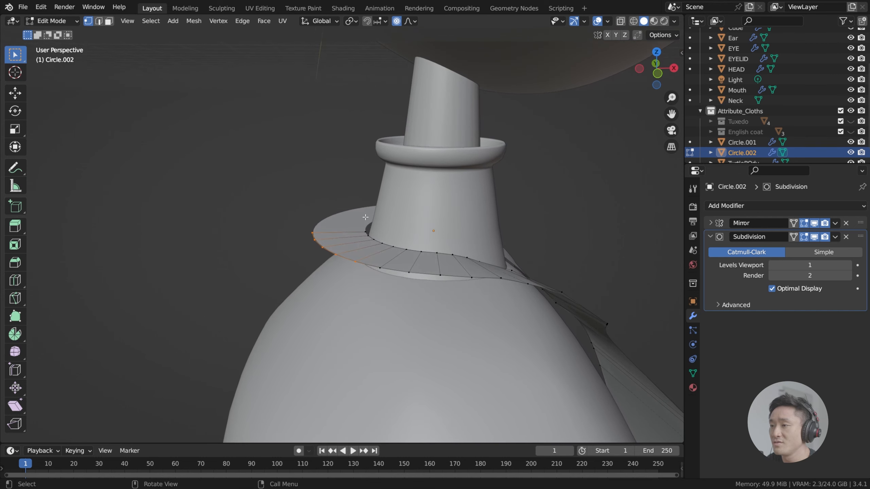
{"action": "key", "text": "g"}
{"action": "scroll", "coordinate": [365, 217], "scroll_direction": "up", "scroll_amount": 8}
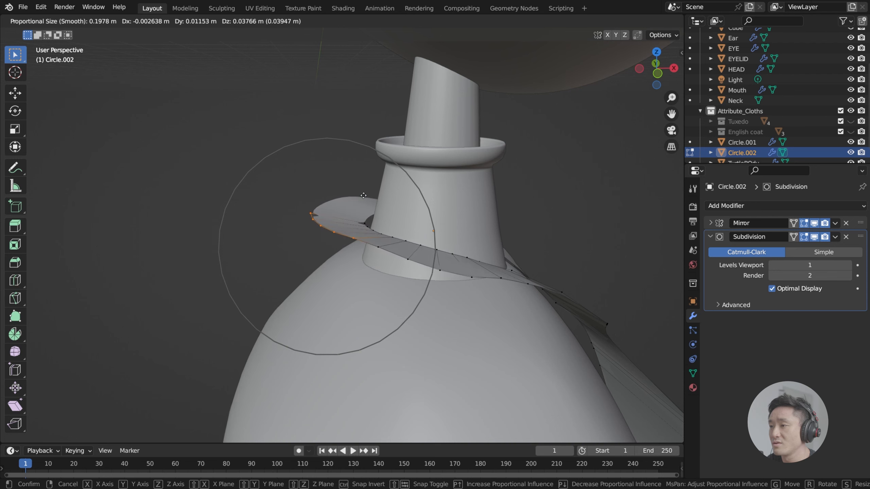
{"action": "scroll", "coordinate": [364, 194], "scroll_direction": "up", "scroll_amount": 1}
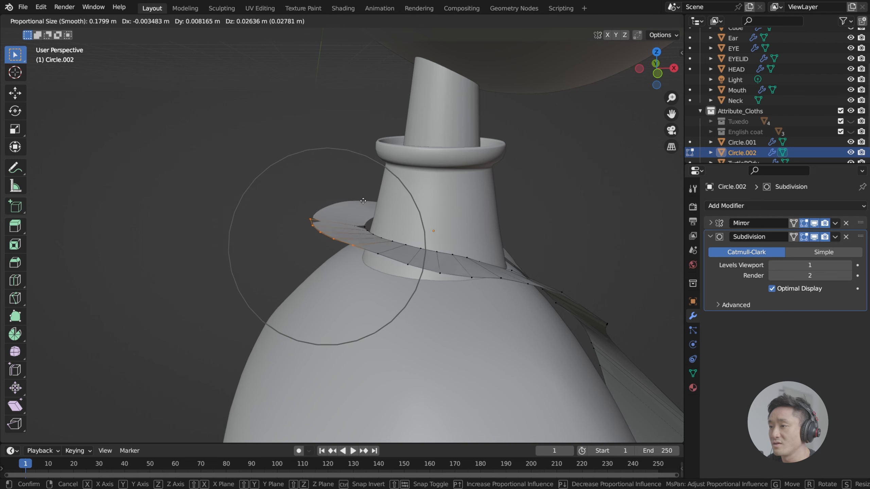
{"action": "scroll", "coordinate": [363, 196], "scroll_direction": "up", "scroll_amount": 1}
{"action": "scroll", "coordinate": [363, 195], "scroll_direction": "down", "scroll_amount": 2}
{"action": "scroll", "coordinate": [362, 192], "scroll_direction": "up", "scroll_amount": 3}
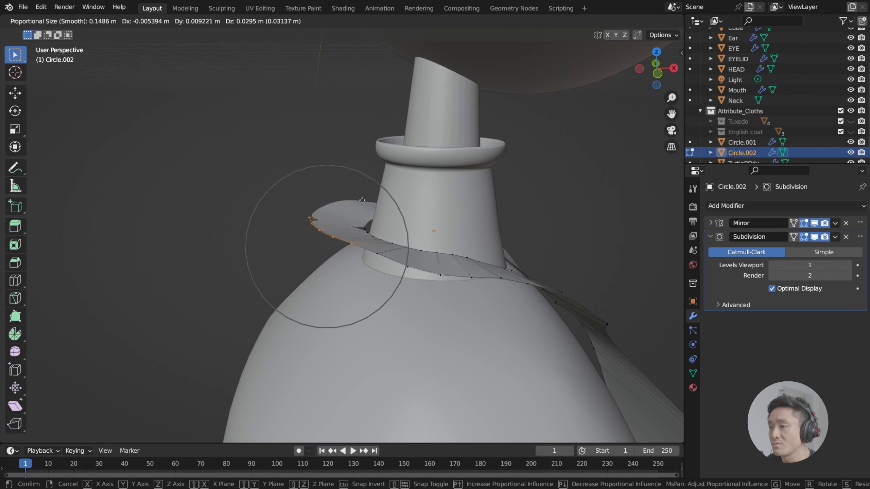
{"action": "right_click", "coordinate": [362, 199]}
{"action": "key", "text": "g"}
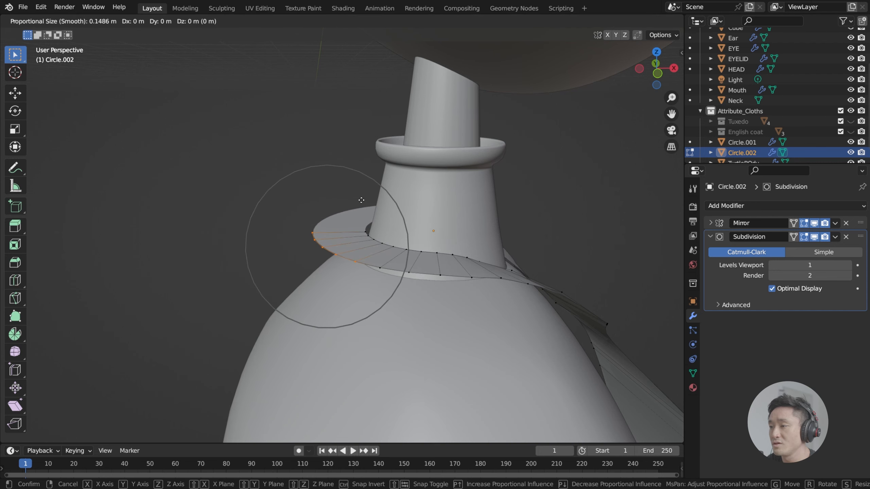
{"action": "right_click", "coordinate": [362, 200]}
Step: Raise the collar's whole back section about 0.018 m along Z with smooth falloff and a proportional size of about 0.15 m
{"action": "left_click_drag", "start_coordinate": [307, 201], "coordinate": [384, 278]}
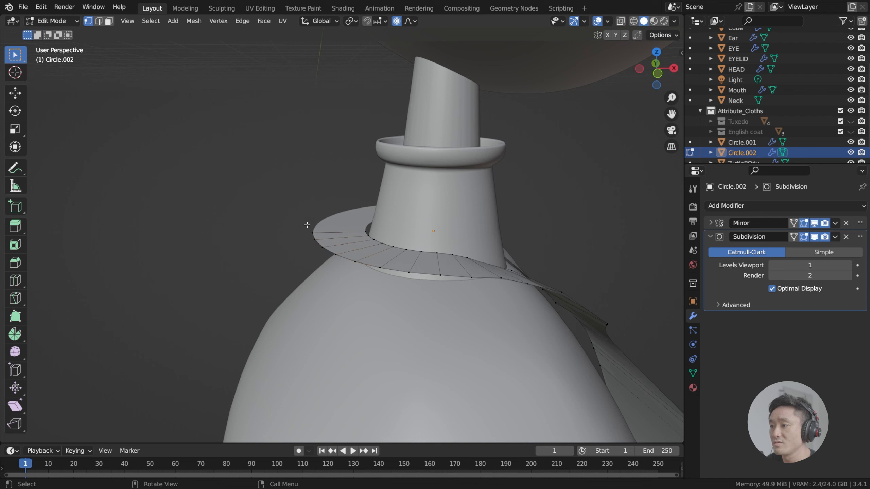
{"action": "left_click_drag", "start_coordinate": [286, 202], "coordinate": [414, 289]}
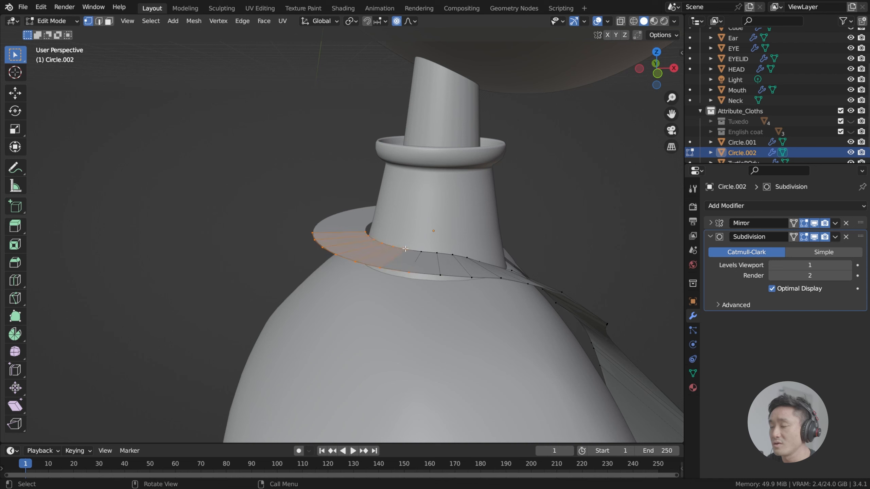
{"action": "key", "text": "g"}
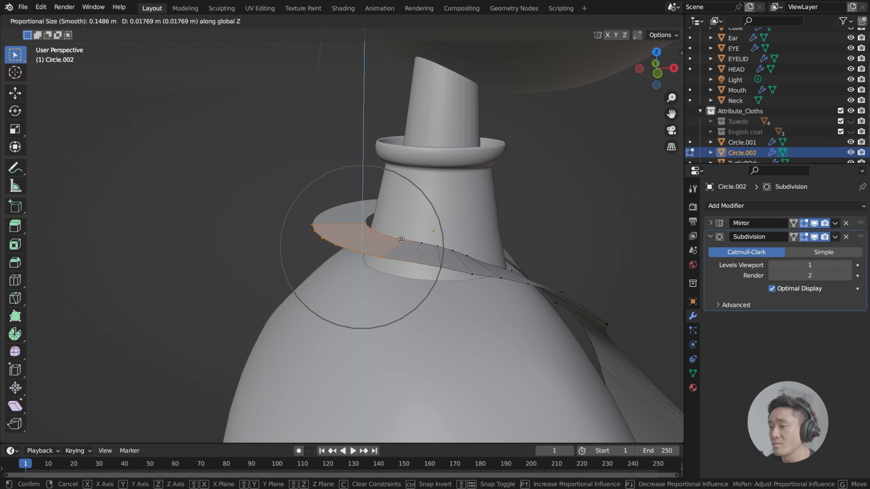
{"action": "left_click", "coordinate": [403, 241]}
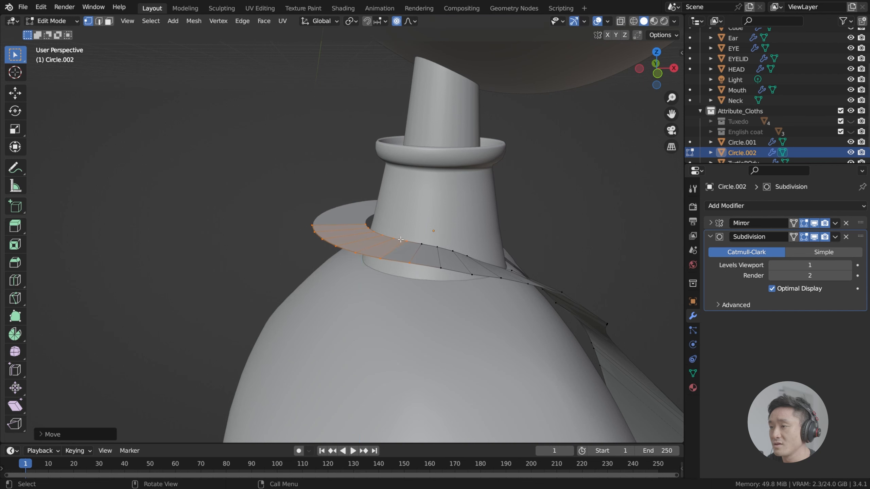
Step: Rotate the collar's back section about 11° around the global Y axis with a proportional size of about 0.29
{"action": "key", "text": "r"}
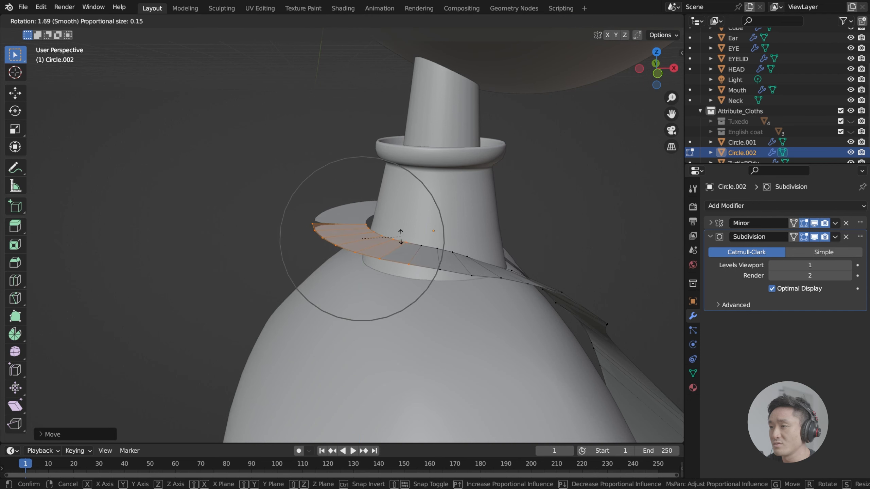
{"action": "key", "text": "x"}
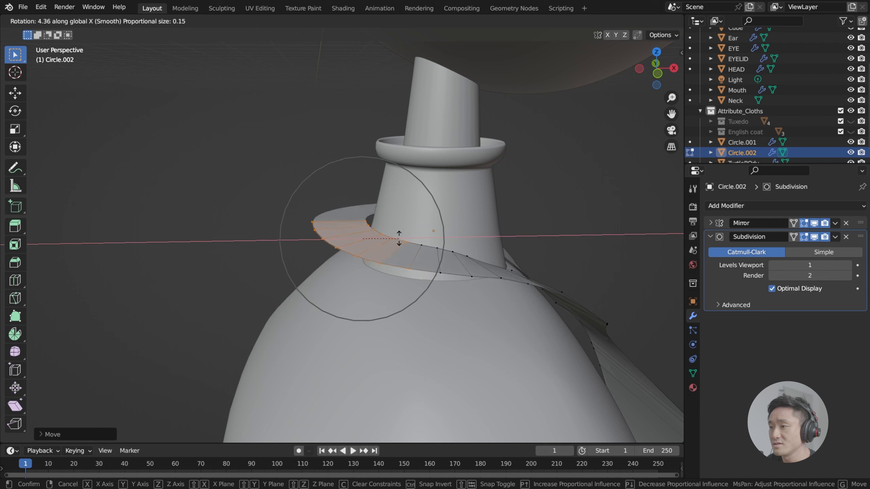
{"action": "key", "text": "y"}
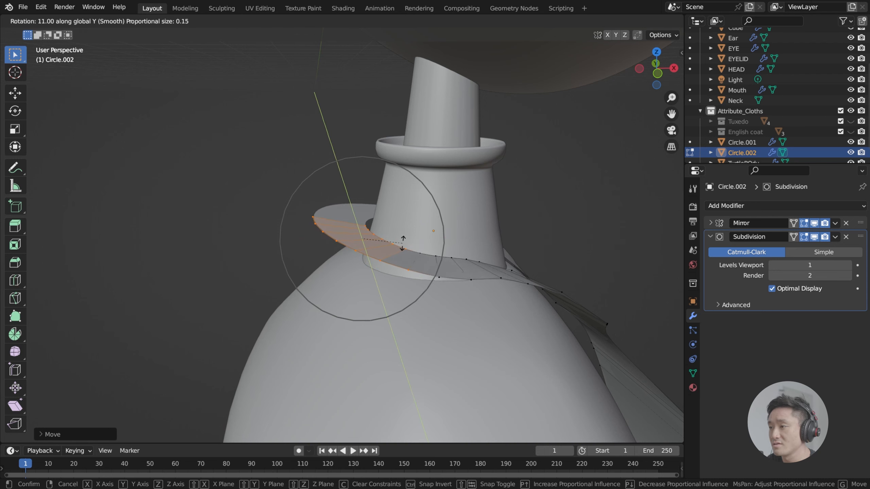
{"action": "scroll", "coordinate": [402, 244], "scroll_direction": "down", "scroll_amount": 4}
{"action": "scroll", "coordinate": [403, 244], "scroll_direction": "down", "scroll_amount": 3}
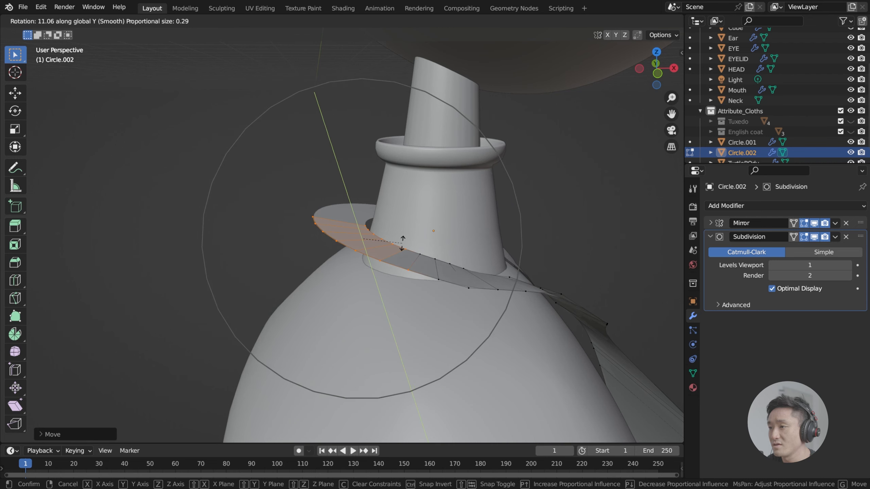
{"action": "left_click", "coordinate": [403, 244]}
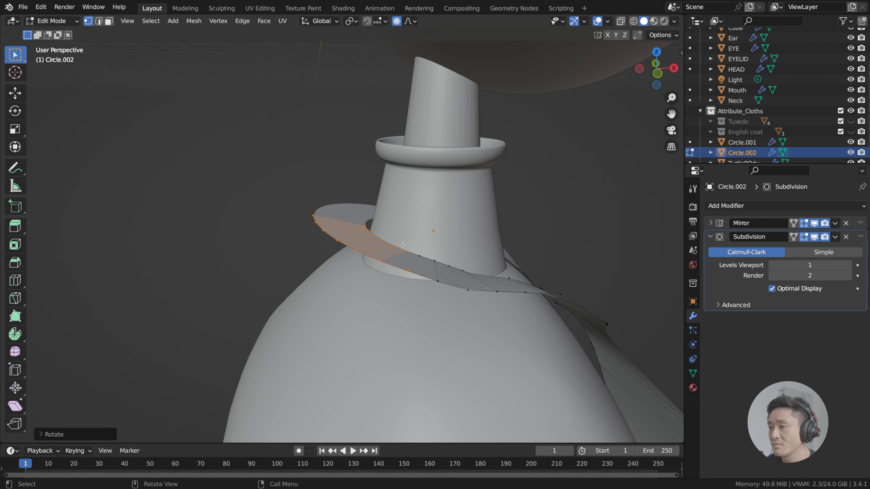
Step: Turn off proportional editing and lower the outer-edge vertex just above the collar's notch tip about 0.003 m along Z
{"action": "key", "text": "Tab"}
{"action": "middle_click_drag", "start_coordinate": [407, 237], "coordinate": [277, 218]}
{"action": "key", "text": "Tab"}
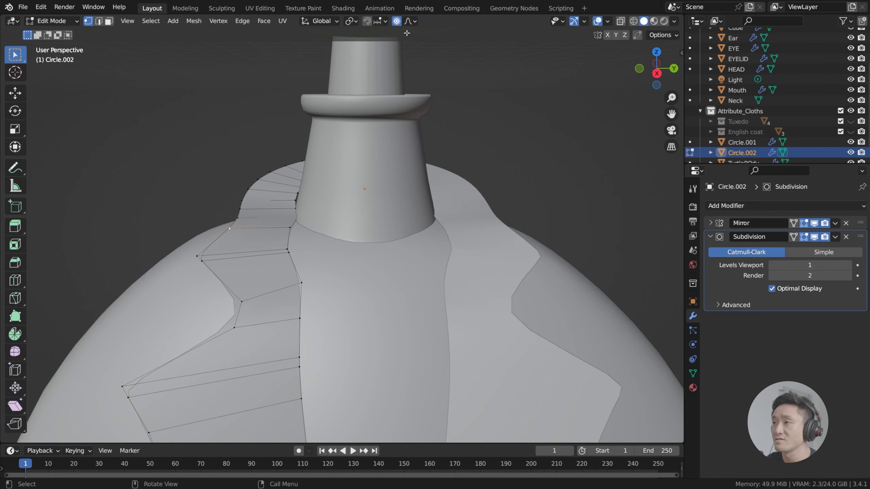
{"action": "middle_click_drag", "start_coordinate": [388, 46], "coordinate": [440, 72], "text": "shift"}
{"action": "key", "text": "g"}
{"action": "key", "text": "z"}
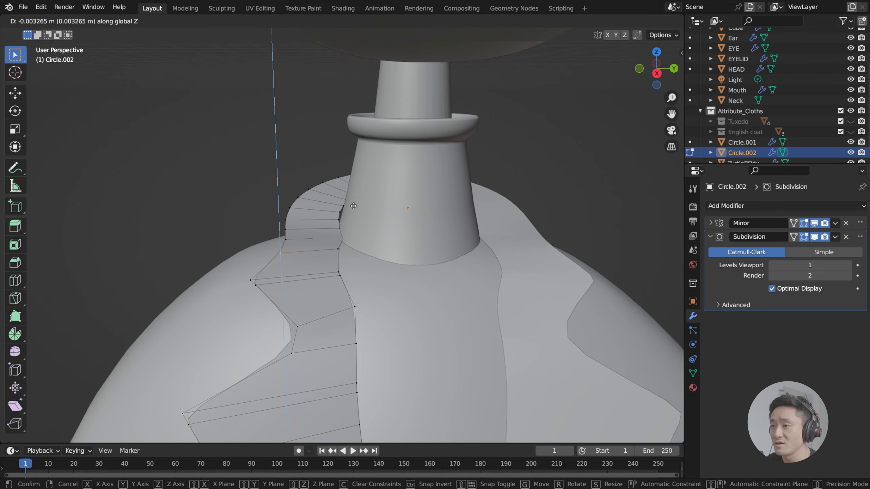
{"action": "left_click", "coordinate": [354, 207]}
{"action": "middle_click_drag", "start_coordinate": [346, 242], "coordinate": [364, 237]}
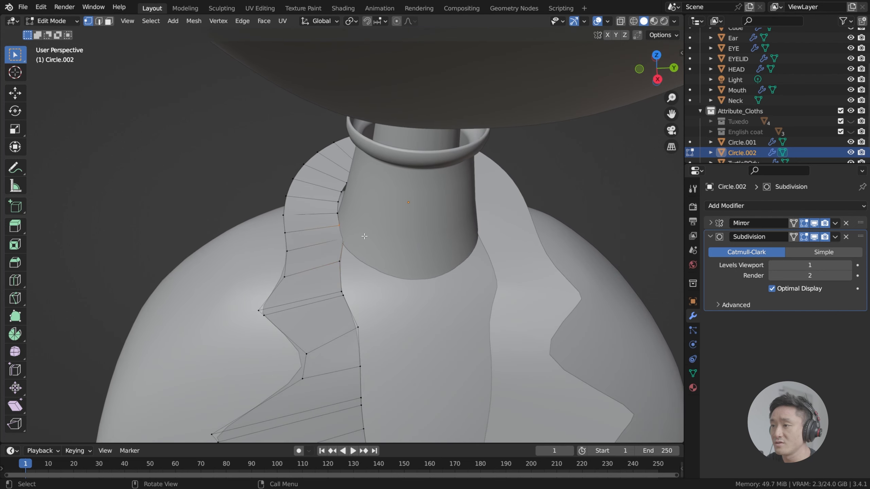
{"action": "scroll", "coordinate": [364, 234], "scroll_direction": "up", "scroll_amount": 2}
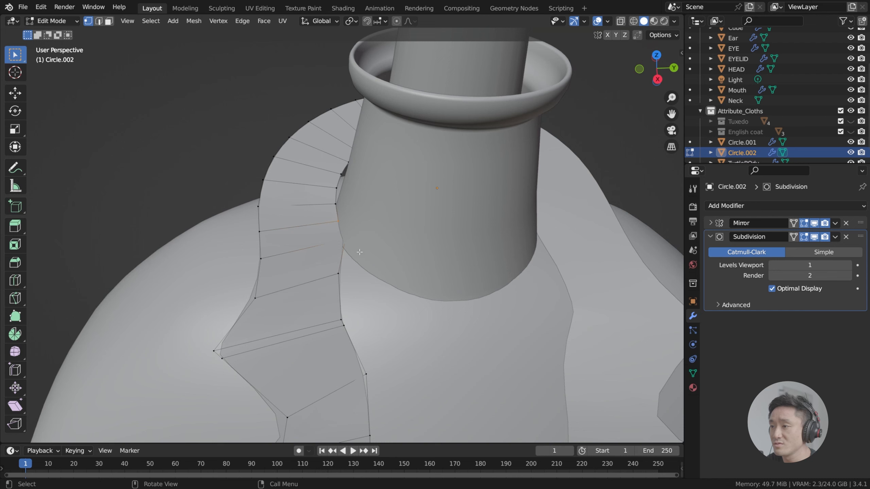
{"action": "key", "text": "g"}
{"action": "key", "text": "x"}
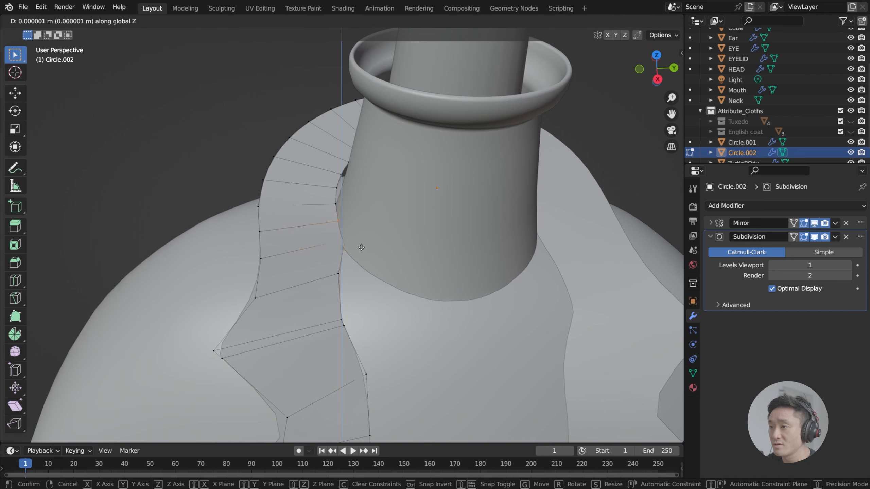
{"action": "key", "text": "Escape"}
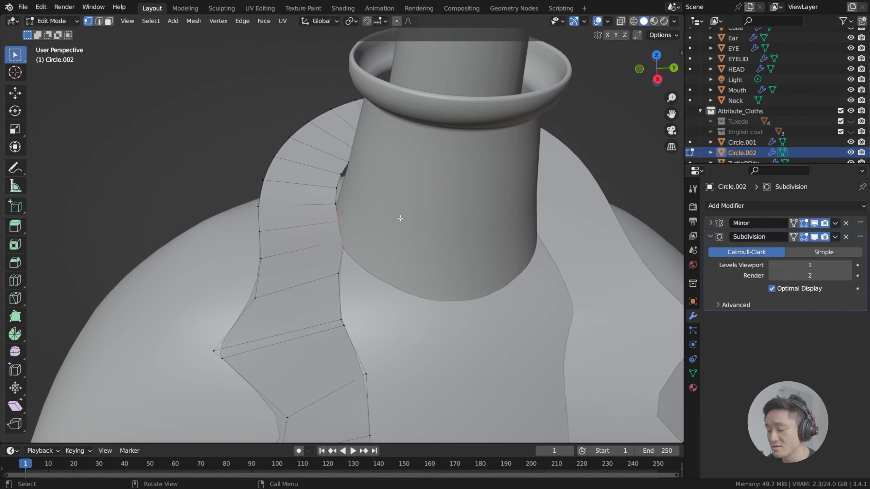
Step: Move the collar's inner-edge vertices beside the neck about -0.004 m along Y
{"action": "key", "text": "g"}
{"action": "key", "text": "y"}
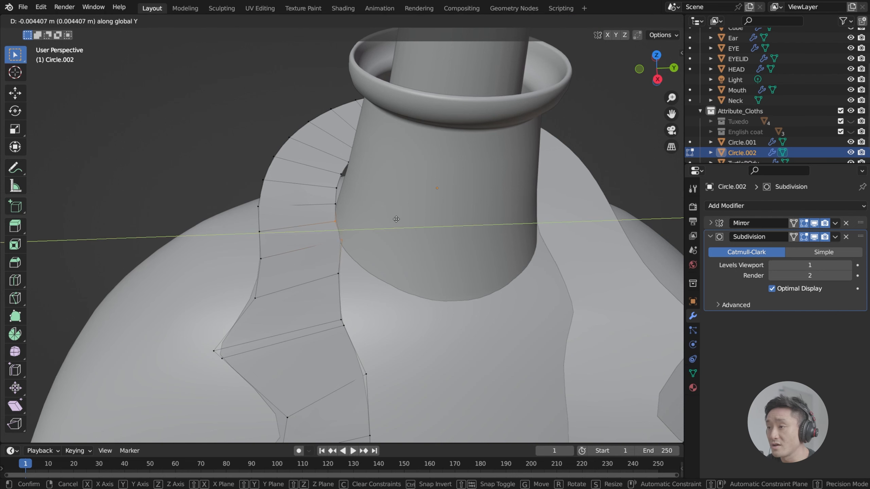
{"action": "left_click", "coordinate": [396, 220]}
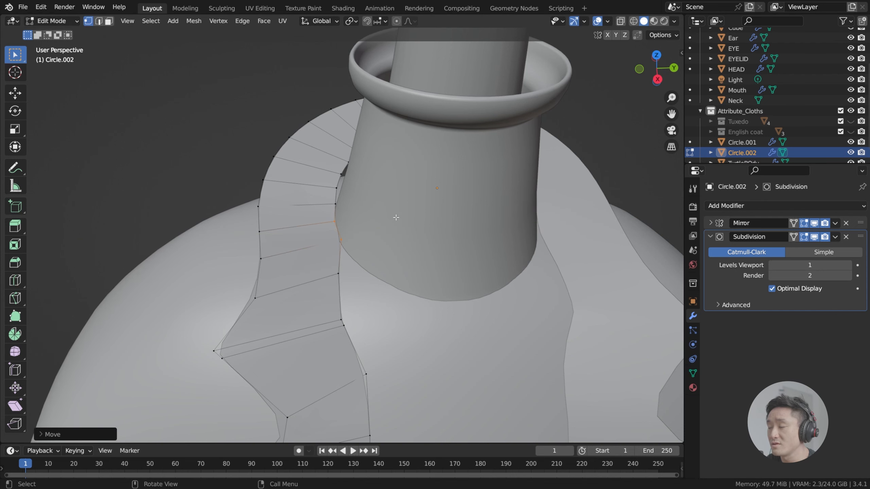
Step: Nudge the single inner-edge collar vertex at the base of the neck along Y, away from the neck
{"action": "middle_click_drag", "start_coordinate": [394, 219], "coordinate": [343, 201]}
{"action": "middle_click_drag", "start_coordinate": [372, 233], "coordinate": [343, 242]}
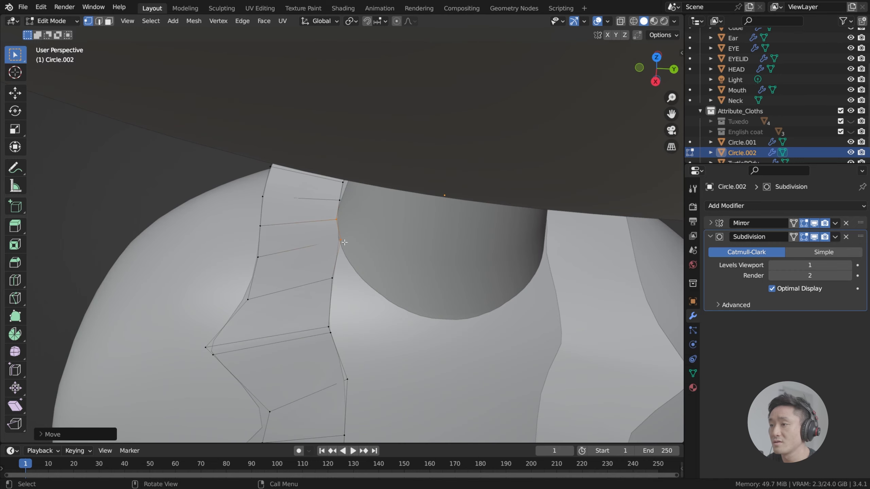
{"action": "key", "text": "g"}
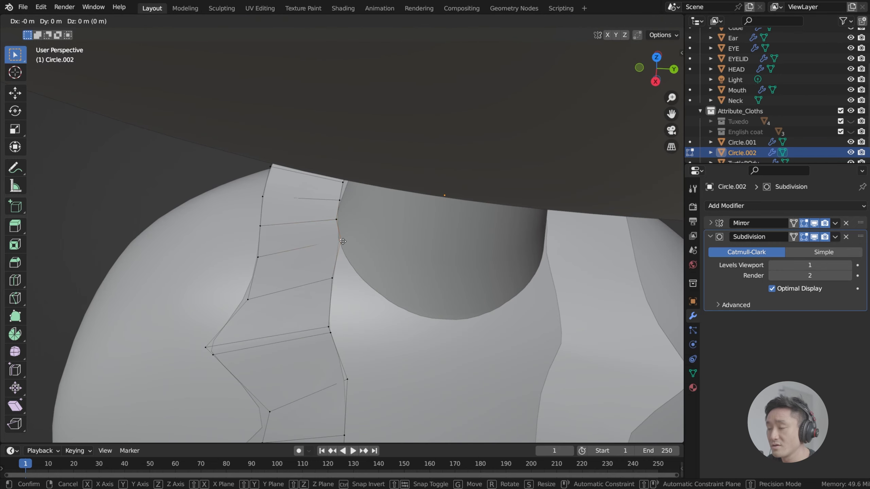
{"action": "key", "text": "g"}
{"action": "key", "text": "g"}
{"action": "key", "text": "y"}
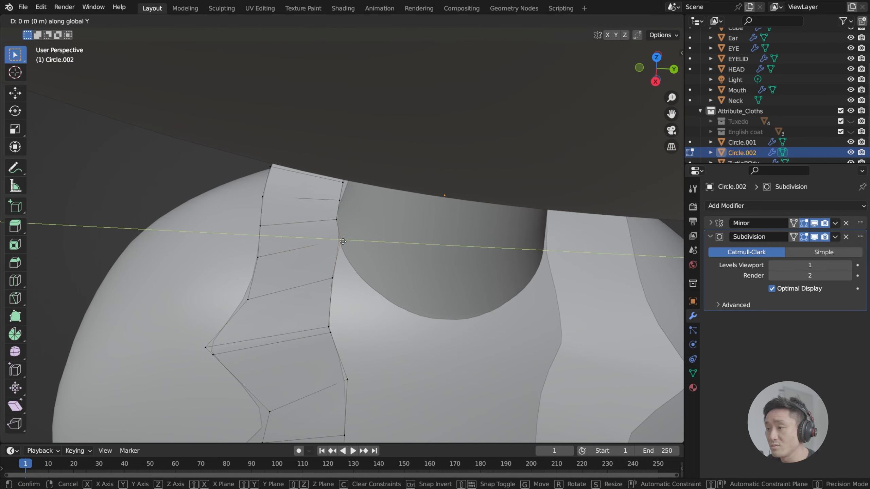
{"action": "left_click", "coordinate": [337, 244]}
Step: Save the file and view the whole collar from the front in Object Mode
{"action": "middle_click_drag", "start_coordinate": [336, 244], "coordinate": [392, 249]}
{"action": "key", "text": "ctrl+s"}
{"action": "key", "text": "Tab"}
{"action": "scroll", "coordinate": [330, 203], "scroll_direction": "down", "scroll_amount": 2}
{"action": "key", "text": "ctrl+s"}
{"action": "key", "text": "Tab"}
{"action": "key", "text": "Tab"}
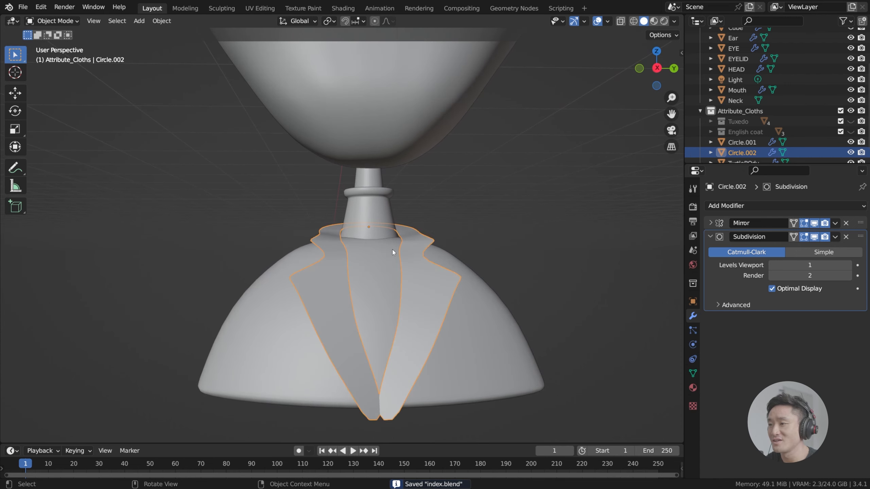
Step: Adjust the height of the collar vertices over the shoulder along Z in Edit Mode so the band follows the body
{"action": "scroll", "coordinate": [318, 256], "scroll_direction": "up", "scroll_amount": 4}
{"action": "key", "text": "Tab"}
{"action": "middle_click_drag", "start_coordinate": [318, 255], "coordinate": [390, 235]}
{"action": "key", "text": "g"}
{"action": "key", "text": "z"}
{"action": "left_click", "coordinate": [366, 262]}
{"action": "key", "text": "g"}
{"action": "key", "text": "z"}
{"action": "left_click", "coordinate": [388, 233]}
Step: Reposition the collar vertices over the shoulder, lowering the inner-edge ones near the neck base about 0.004 m and 0.003 m along Z
{"action": "key", "text": "g"}
{"action": "left_click", "coordinate": [361, 247]}
{"action": "key", "text": "g"}
{"action": "key", "text": "z"}
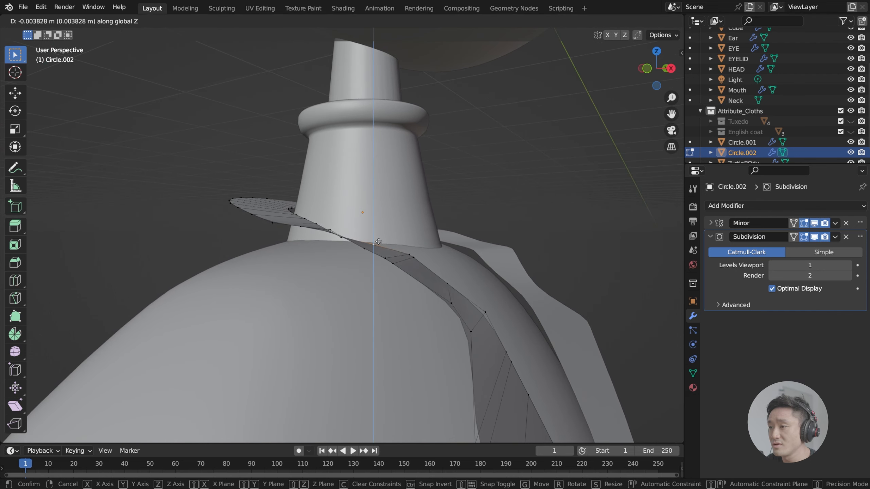
{"action": "left_click", "coordinate": [389, 242]}
{"action": "left_click", "coordinate": [413, 257]}
{"action": "key", "text": "g"}
{"action": "key", "text": "z"}
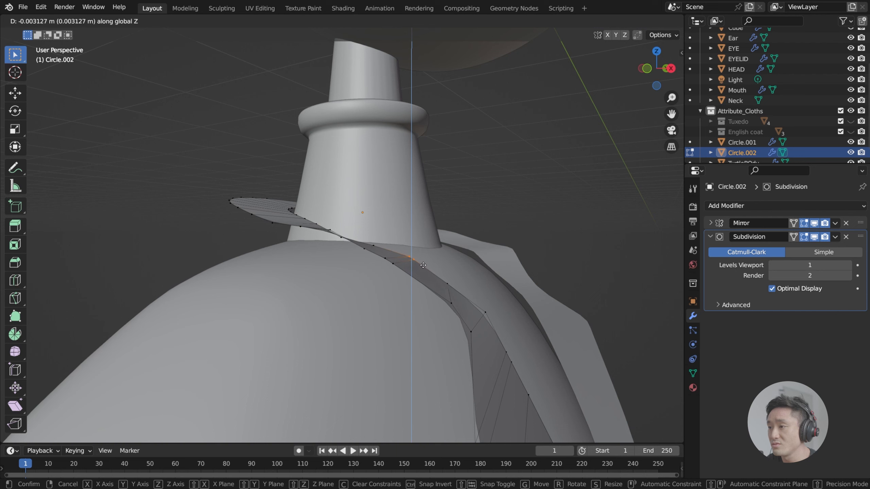
{"action": "left_click", "coordinate": [424, 267]}
Step: Save the file, set the Subdivision modifier's viewport levels to 2 and check the smoother collar in Object Mode
{"action": "middle_click_drag", "start_coordinate": [423, 267], "coordinate": [344, 267]}
{"action": "scroll", "coordinate": [345, 266], "scroll_direction": "down", "scroll_amount": 2}
{"action": "key", "text": "ctrl+s"}
{"action": "scroll", "coordinate": [345, 266], "scroll_direction": "down", "scroll_amount": 4}
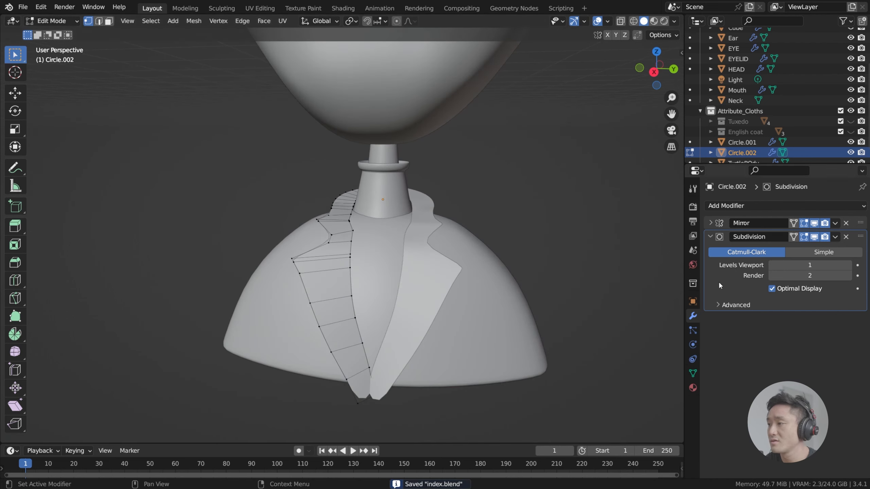
{"action": "scroll", "coordinate": [538, 262], "scroll_direction": "up", "scroll_amount": 6}
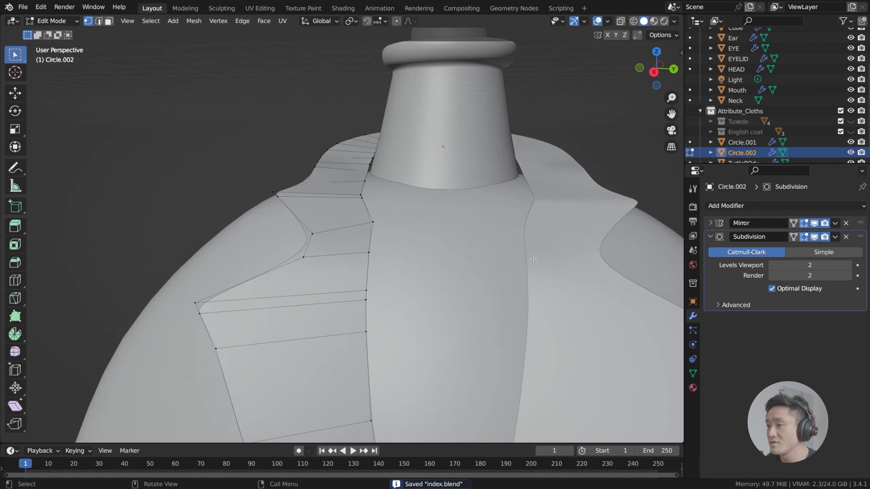
{"action": "scroll", "coordinate": [531, 261], "scroll_direction": "down", "scroll_amount": 5}
{"action": "middle_click_drag", "start_coordinate": [499, 267], "coordinate": [325, 195]}
{"action": "key", "text": "Tab"}
{"action": "scroll", "coordinate": [330, 220], "scroll_direction": "up", "scroll_amount": 3}
{"action": "scroll", "coordinate": [335, 224], "scroll_direction": "up", "scroll_amount": 2}
Step: In Edit Mode, select the outer-edge vertices at the upper collar's corner above the notch, move them along Z and rotate them
{"action": "key", "text": "Tab"}
{"action": "left_click", "coordinate": [325, 237]}
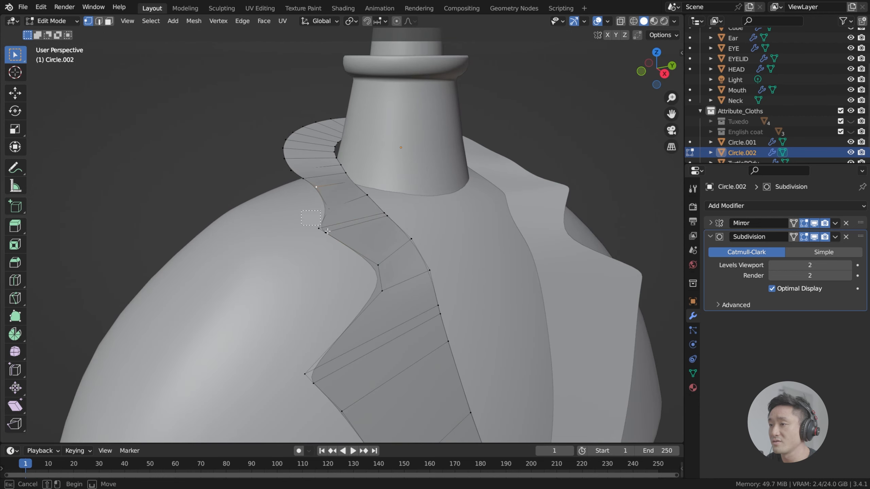
{"action": "key", "text": "g"}
{"action": "middle_click_drag", "start_coordinate": [341, 217], "coordinate": [321, 197], "text": "shift"}
{"action": "key", "text": "z"}
{"action": "left_click", "coordinate": [356, 244]}
{"action": "key", "text": "r"}
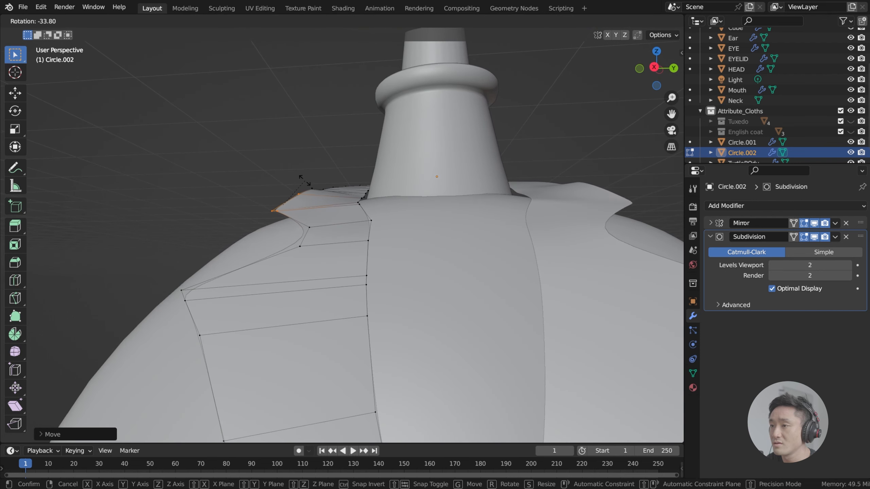
{"action": "left_click", "coordinate": [310, 188]}
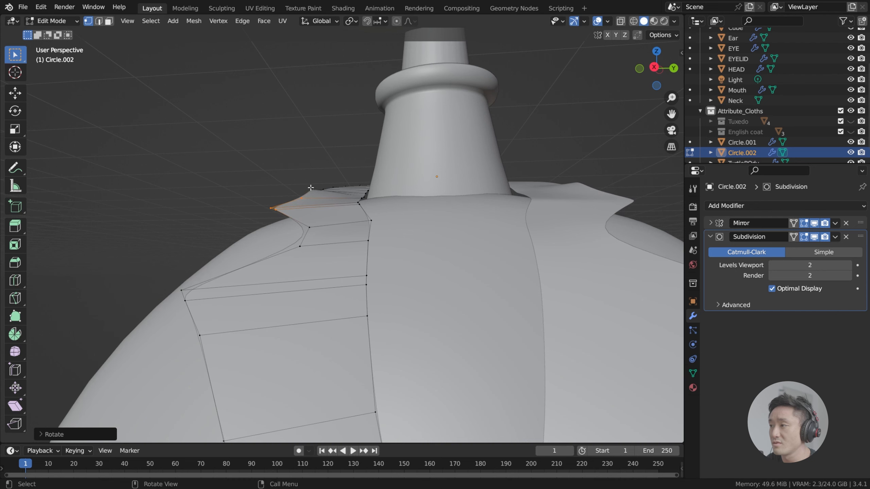
Step: Add an edge loop across the collar between its upper corner and the notch, and adjust its height along Z
{"action": "middle_click_drag", "start_coordinate": [310, 188], "coordinate": [407, 228]}
{"action": "key", "text": "ctrl+r"}
{"action": "left_click", "coordinate": [417, 238]}
{"action": "right_click", "coordinate": [418, 238]}
{"action": "key", "text": "g"}
{"action": "key", "text": "z"}
{"action": "left_click", "coordinate": [465, 215]}
Step: Lower the outer corner vertices of the upper collar slightly along Z
{"action": "left_click", "coordinate": [266, 245]}
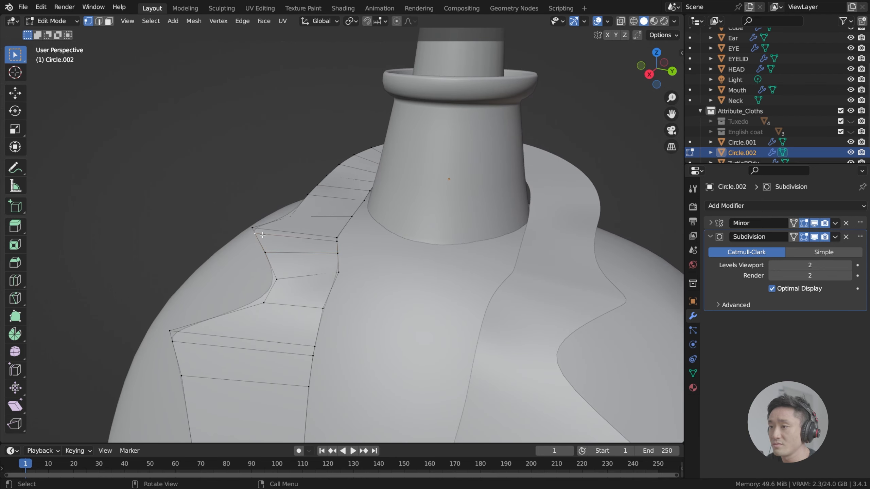
{"action": "key", "text": "g"}
{"action": "key", "text": "z"}
{"action": "left_click", "coordinate": [267, 245]}
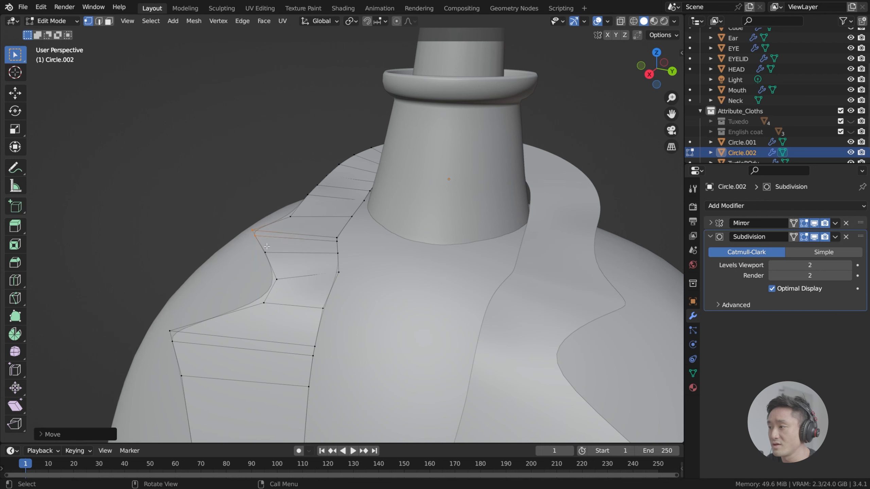
{"action": "middle_click_drag", "start_coordinate": [267, 245], "coordinate": [329, 206]}
Step: Save the file and check the whole deselected collar from the front in Object Mode
{"action": "key", "text": "ctrl+s"}
{"action": "key", "text": "Tab"}
{"action": "key", "text": "Tab"}
{"action": "key", "text": "Tab"}
{"action": "key", "text": "Tab"}
{"action": "scroll", "coordinate": [329, 208], "scroll_direction": "down", "scroll_amount": 8}
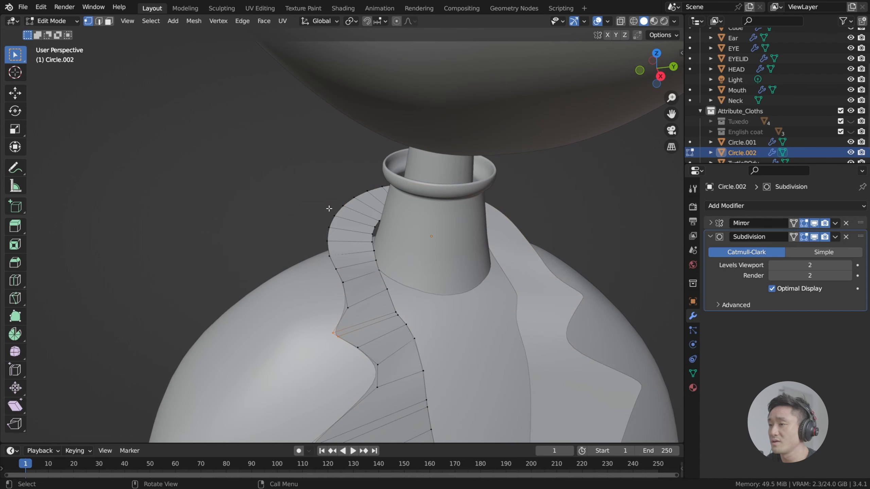
{"action": "key", "text": "Tab"}
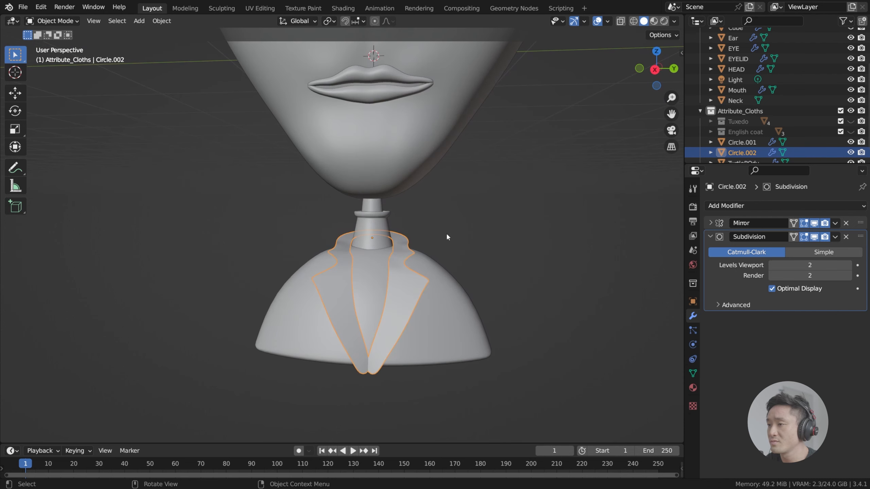
{"action": "left_click", "coordinate": [457, 233]}
{"action": "scroll", "coordinate": [456, 233], "scroll_direction": "down", "scroll_amount": 3}
{"action": "scroll", "coordinate": [453, 231], "scroll_direction": "up", "scroll_amount": 3}
{"action": "key", "text": "ctrl+s"}
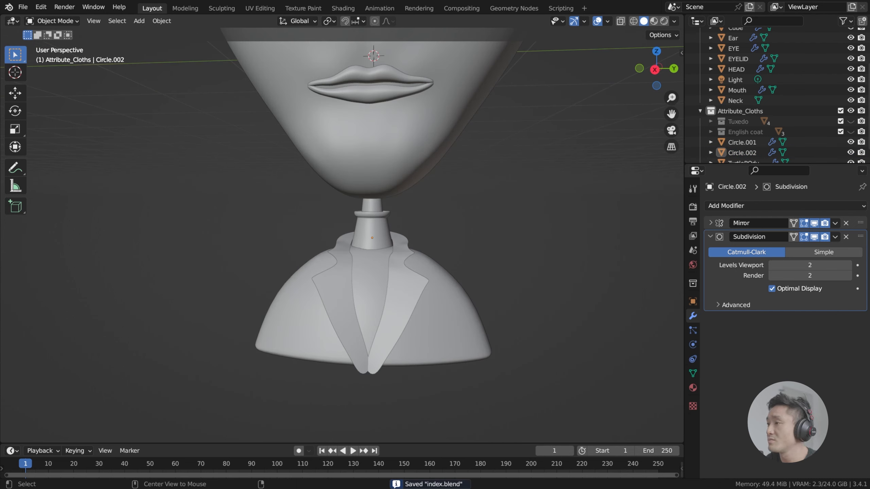
{"action": "middle_click_drag", "start_coordinate": [345, 214], "coordinate": [479, 299]}
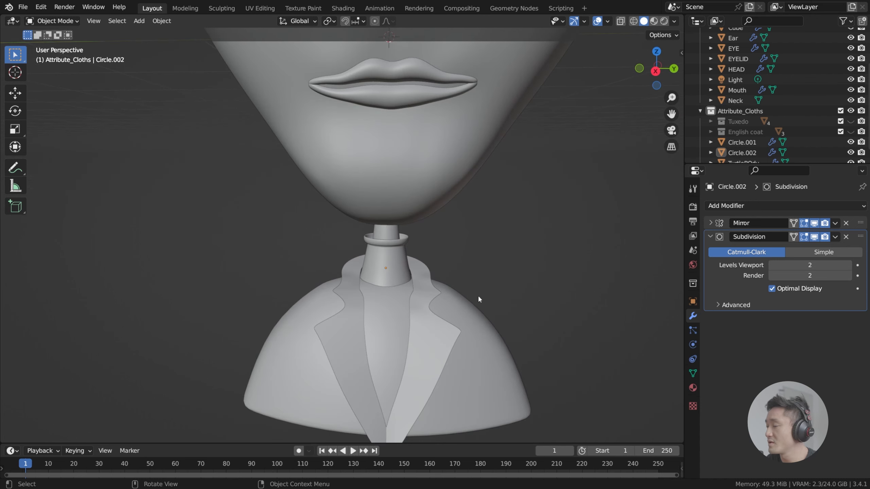
Step: Add a Solidify modifier to the collar and place it between the Mirror and Subdivision modifiers
{"action": "left_click", "coordinate": [711, 237]}
{"action": "left_click", "coordinate": [740, 206]}
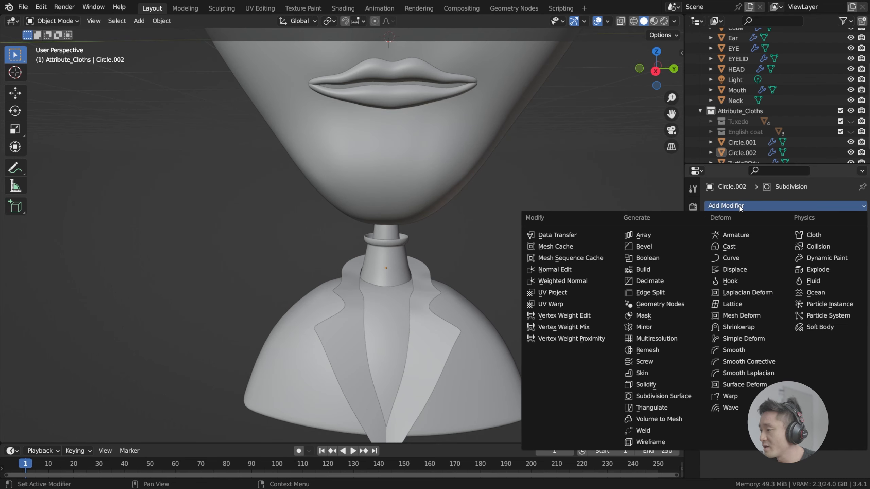
{"action": "left_click", "coordinate": [646, 384]}
{"action": "middle_click_drag", "start_coordinate": [474, 302], "coordinate": [555, 261]}
{"action": "scroll", "coordinate": [555, 261], "scroll_direction": "up", "scroll_amount": 3}
{"action": "left_click_drag", "start_coordinate": [861, 251], "coordinate": [861, 238]}
{"action": "middle_click_drag", "start_coordinate": [568, 243], "coordinate": [499, 279]}
{"action": "scroll", "coordinate": [499, 279], "scroll_direction": "down", "scroll_amount": 4}
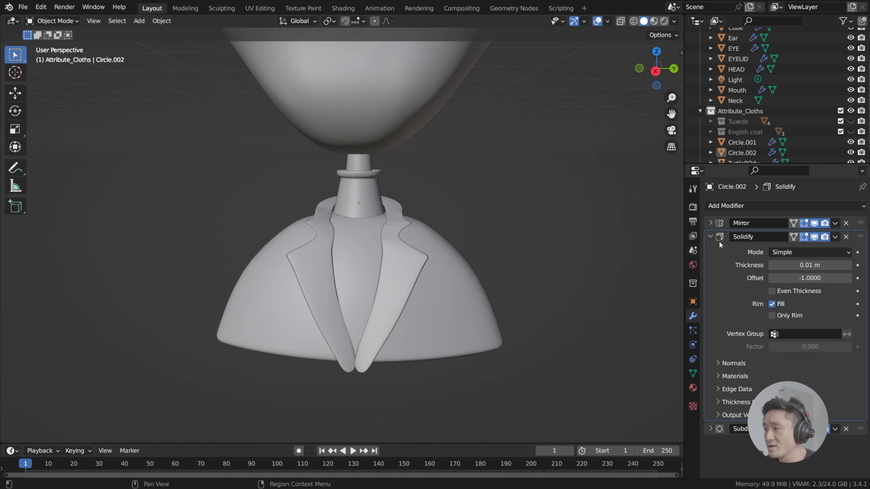
Step: Collapse the Solidify settings, save the file and inspect the thickened collar from the front
{"action": "left_click", "coordinate": [734, 240]}
{"action": "key", "text": "ctrl+s"}
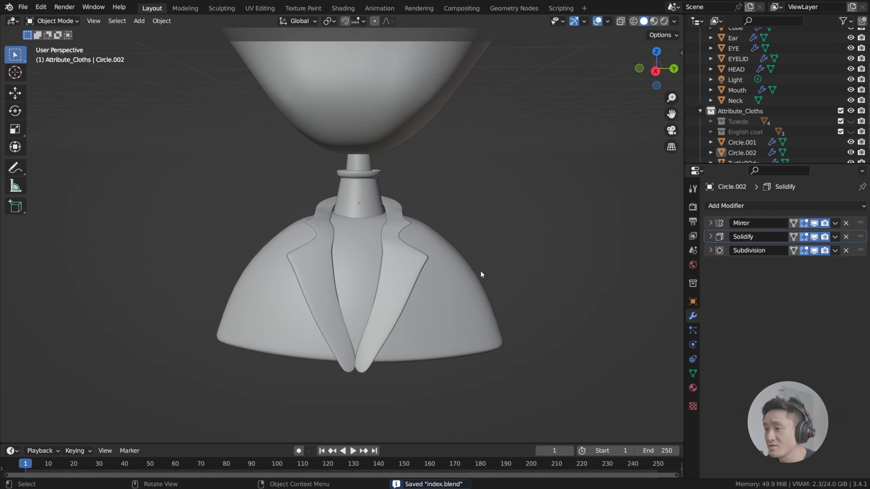
{"action": "middle_click_drag", "start_coordinate": [494, 270], "coordinate": [399, 263]}
{"action": "middle_click_drag", "start_coordinate": [355, 233], "coordinate": [412, 229]}
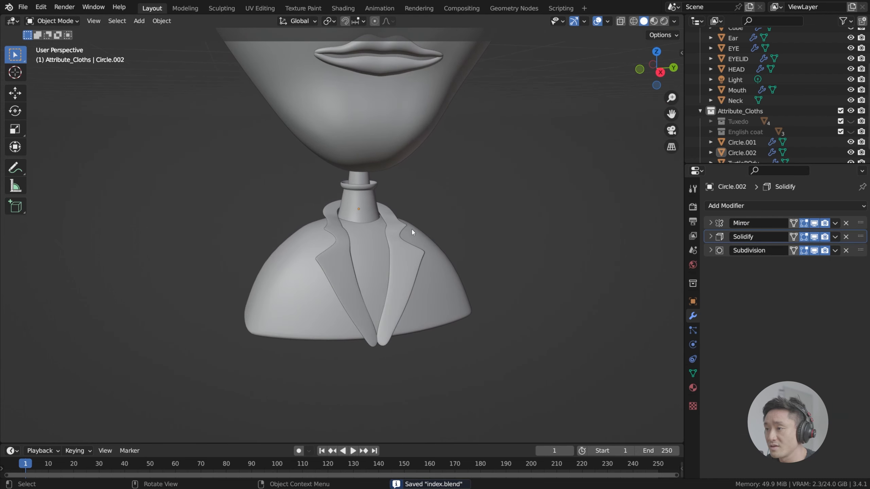
{"action": "scroll", "coordinate": [431, 239], "scroll_direction": "up", "scroll_amount": 3}
{"action": "middle_click_drag", "start_coordinate": [459, 250], "coordinate": [411, 218], "text": "shift"}
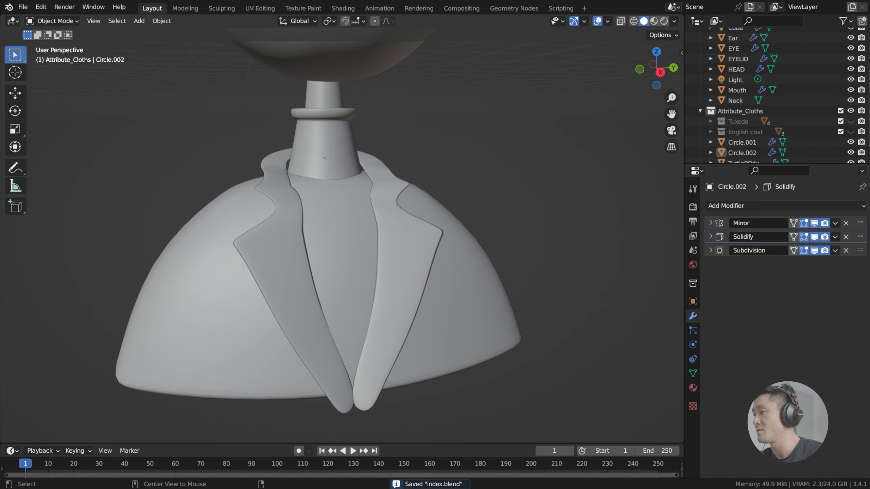
{"action": "scroll", "coordinate": [380, 223], "scroll_direction": "down", "scroll_amount": 2}
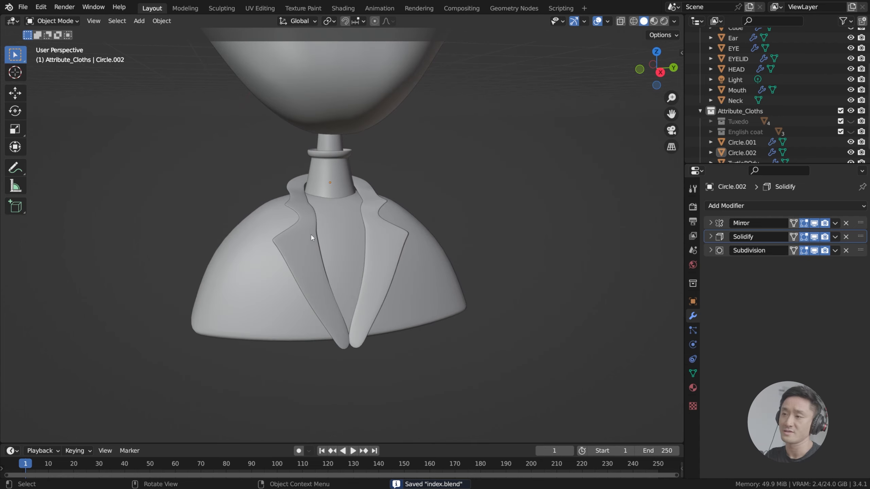
{"action": "scroll", "coordinate": [770, 132], "scroll_direction": "down", "scroll_amount": 1}
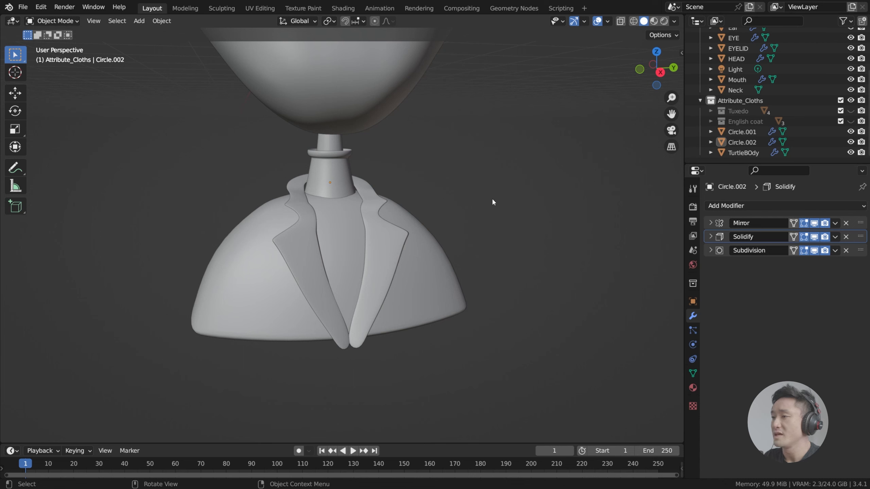
Step: Duplicate the TurtleBOdy object in place
{"action": "left_click", "coordinate": [433, 246]}
{"action": "middle_click_drag", "start_coordinate": [420, 182], "coordinate": [460, 208]}
{"action": "middle_click_drag", "start_coordinate": [403, 186], "coordinate": [383, 181]}
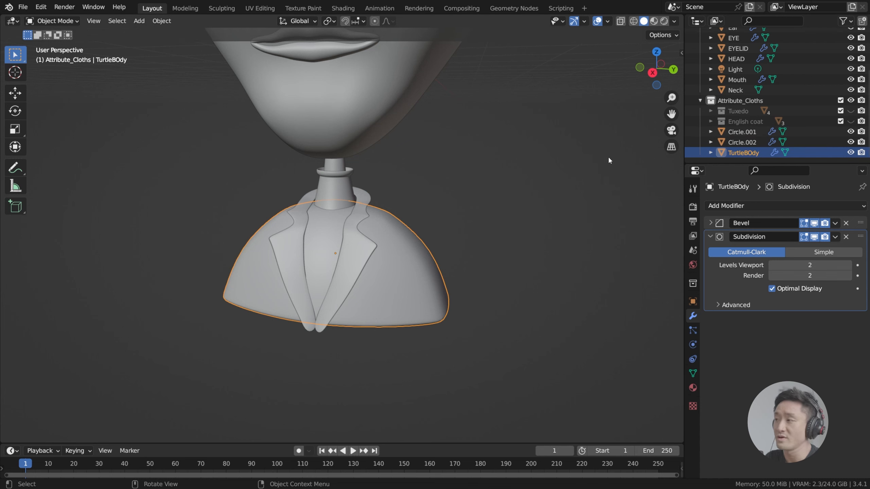
{"action": "scroll", "coordinate": [614, 156], "scroll_direction": "up", "scroll_amount": 2}
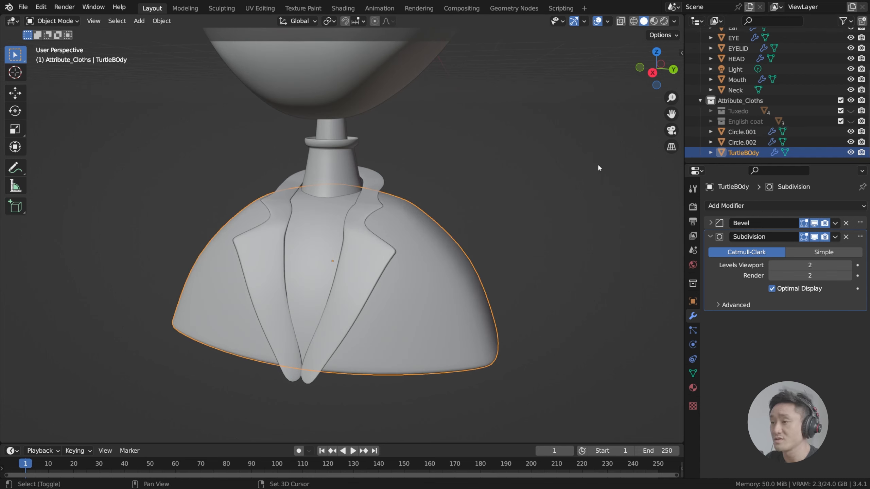
{"action": "left_click", "coordinate": [600, 158]}
{"action": "left_click", "coordinate": [450, 240]}
{"action": "key", "text": "shift+d"}
{"action": "key", "text": "Escape"}
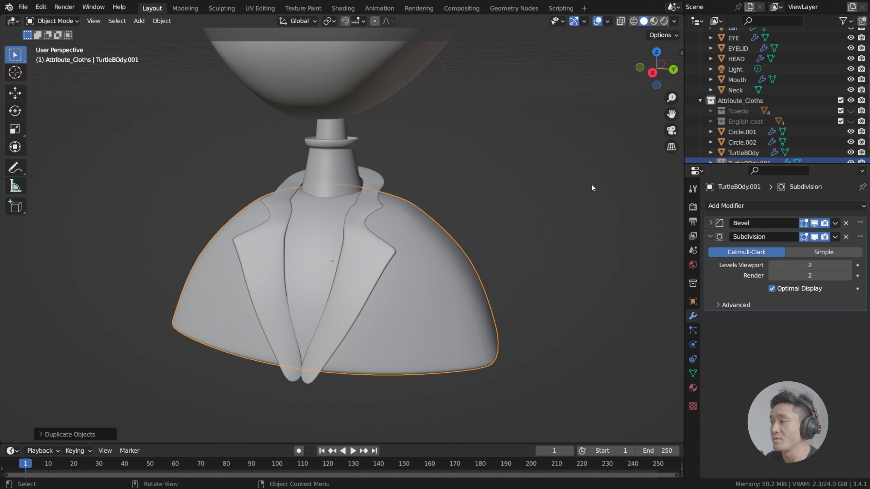
Step: Rename the duplicated body object as CoatBody
{"action": "scroll", "coordinate": [748, 148], "scroll_direction": "down", "scroll_amount": 1}
{"action": "double_click", "coordinate": [748, 153]}
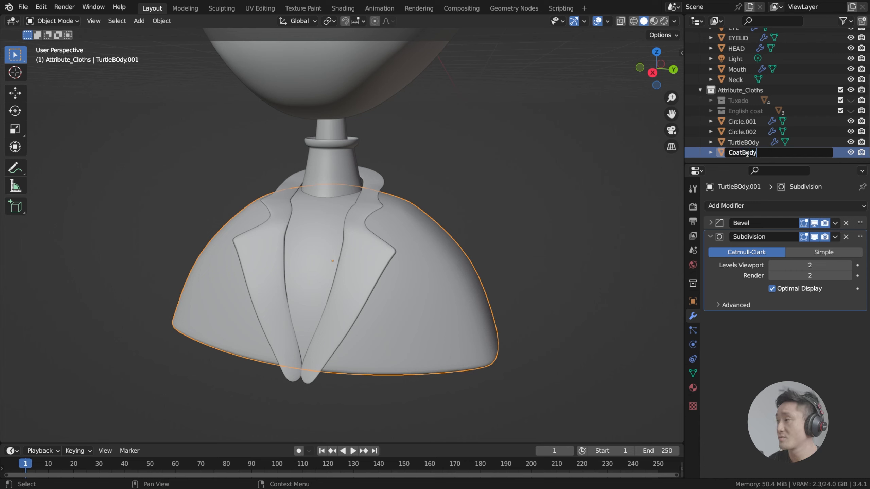
{"action": "type", "text": "CoatBody"}
{"action": "key", "text": "Return"}
Step: Rename the Circle.002 collar object as CollarBody
{"action": "left_click", "coordinate": [747, 132]}
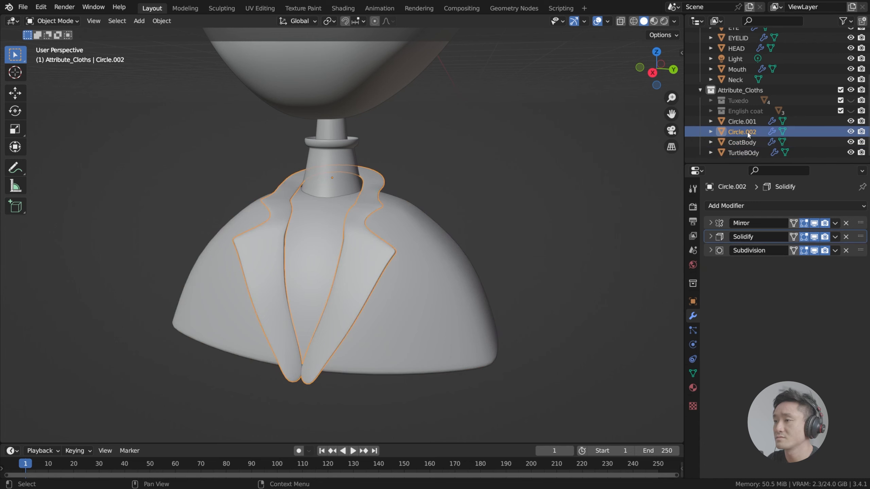
{"action": "double_click", "coordinate": [748, 132]}
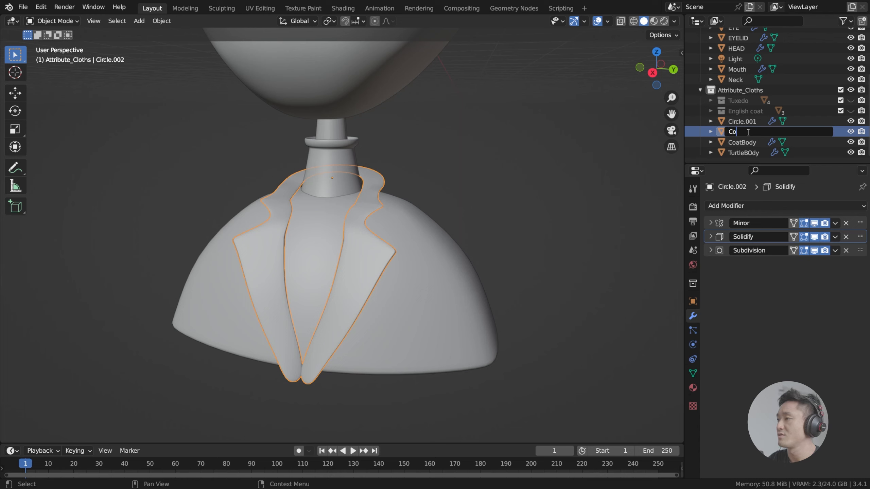
{"action": "type", "text": "CollarBody"}
{"action": "key", "text": "Return"}
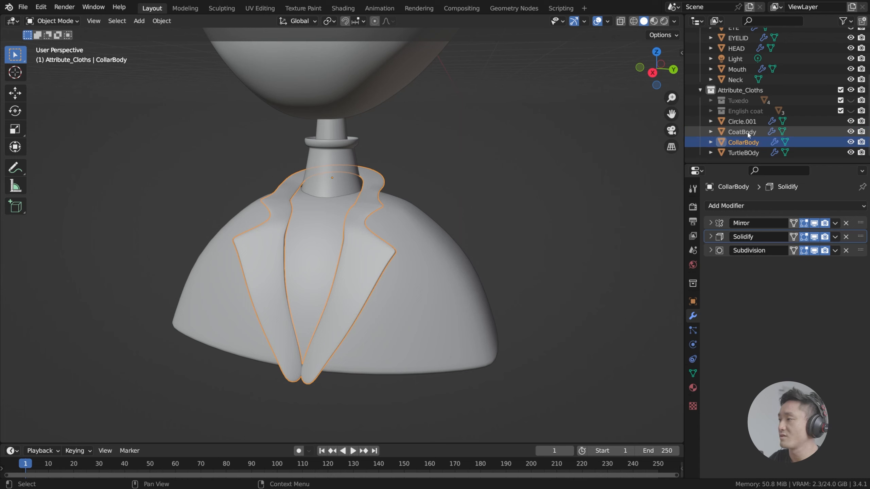
Step: Save the file and change the collar object's name to CollarCoat
{"action": "key", "text": "ctrl+s"}
{"action": "double_click", "coordinate": [747, 143]}
{"action": "left_click_drag", "start_coordinate": [747, 143], "coordinate": [822, 145]}
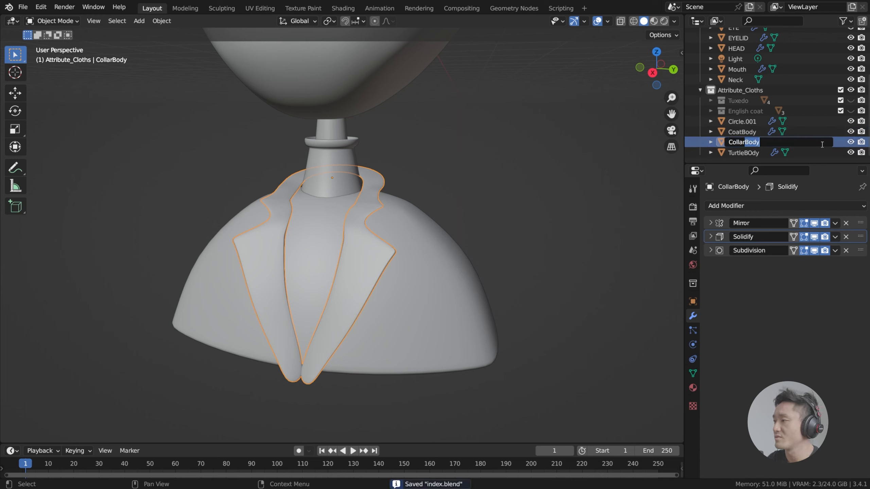
{"action": "key", "text": "Return"}
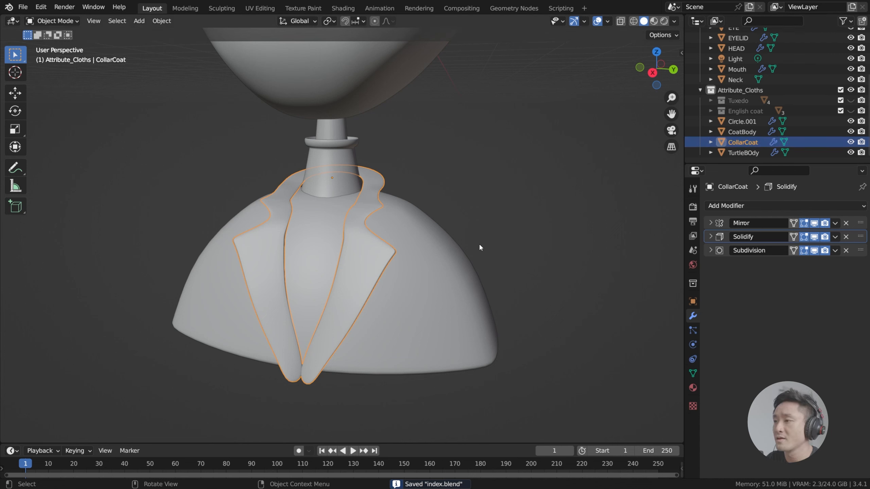
Step: Open TurtleBOdy in Edit Mode and examine its mesh around the collar
{"action": "left_click", "coordinate": [455, 225]}
{"action": "key", "text": "Tab"}
{"action": "middle_click_drag", "start_coordinate": [453, 204], "coordinate": [373, 198]}
{"action": "key", "text": "Tab"}
{"action": "key", "text": "Tab"}
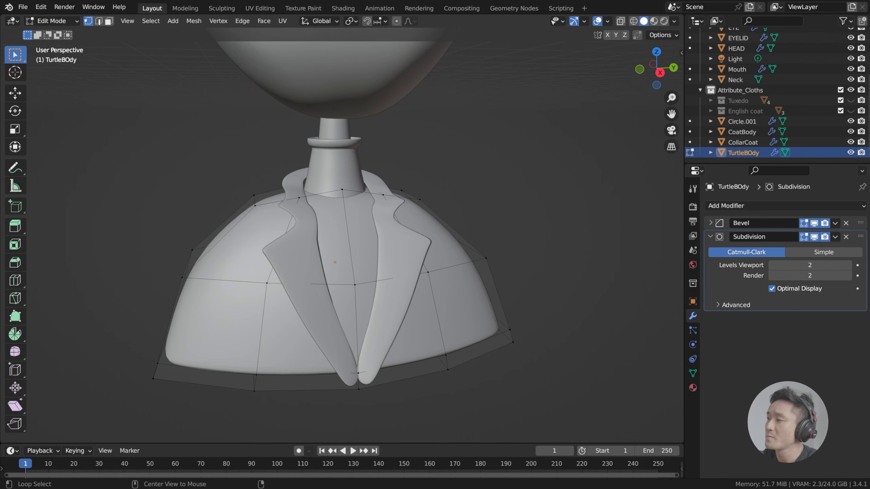
{"action": "middle_click", "coordinate": [255, 233], "text": "alt"}
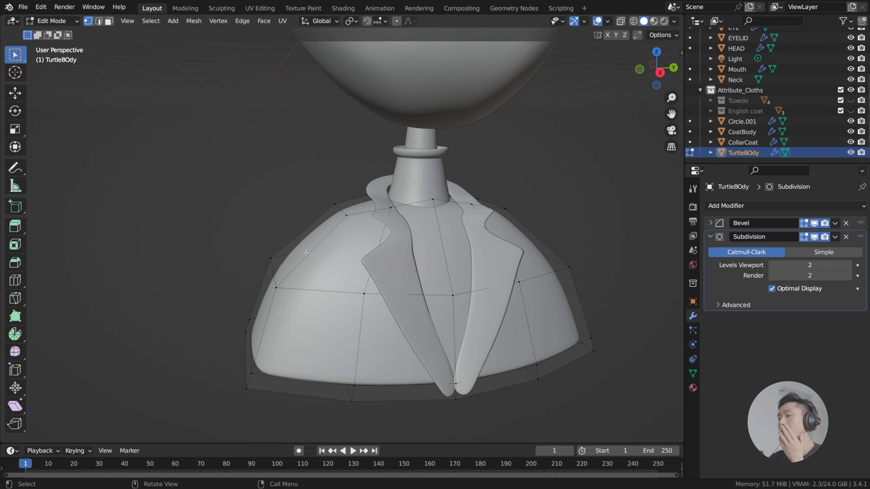
{"action": "middle_click_drag", "start_coordinate": [306, 253], "coordinate": [412, 256]}
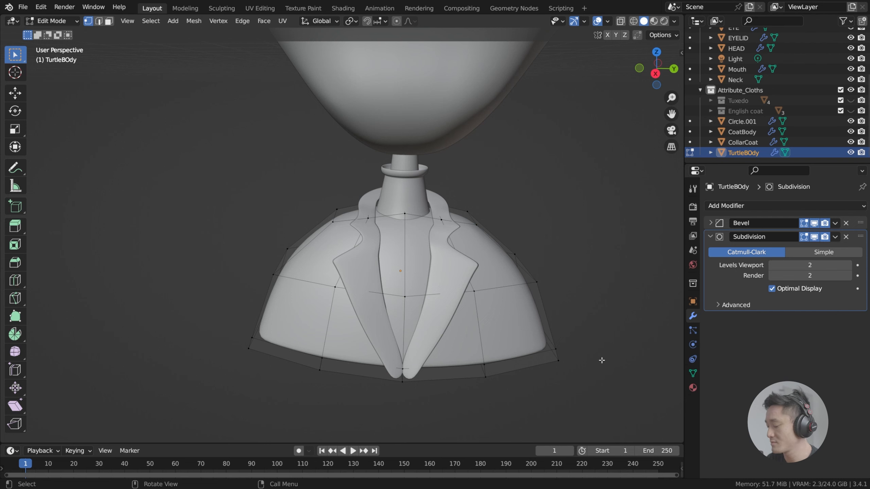
Step: In the right orthographic view with X-ray on, delete all TurtleBOdy vertices on the +Y side of the centre line
{"action": "key", "text": "KP_3"}
{"action": "scroll", "coordinate": [574, 344], "scroll_direction": "up", "scroll_amount": 2}
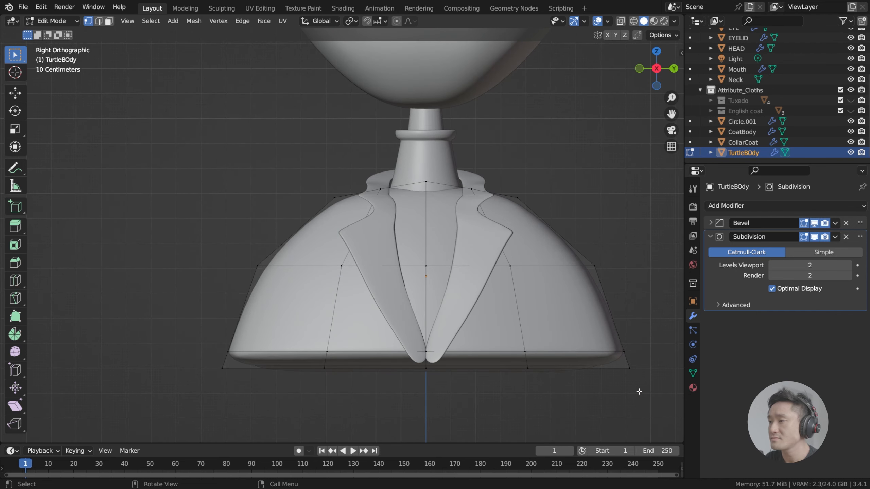
{"action": "middle_click_drag", "start_coordinate": [595, 285], "coordinate": [556, 295], "text": "shift"}
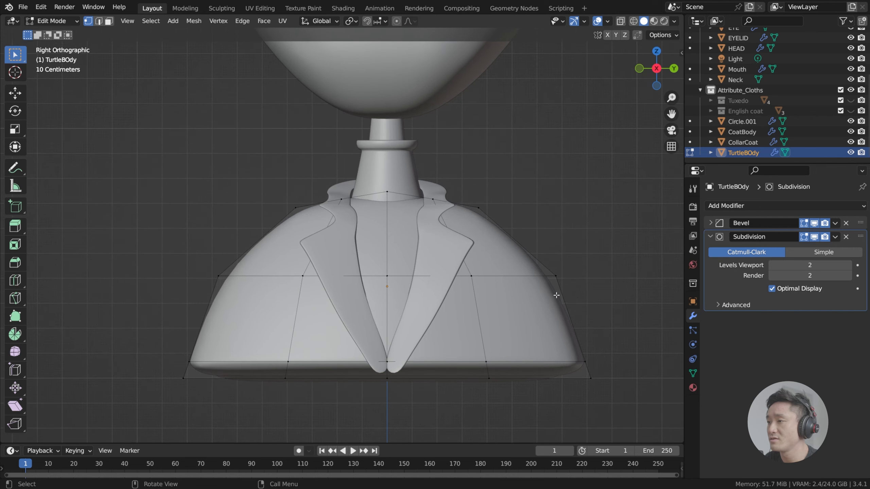
{"action": "left_click_drag", "start_coordinate": [621, 405], "coordinate": [509, 218]}
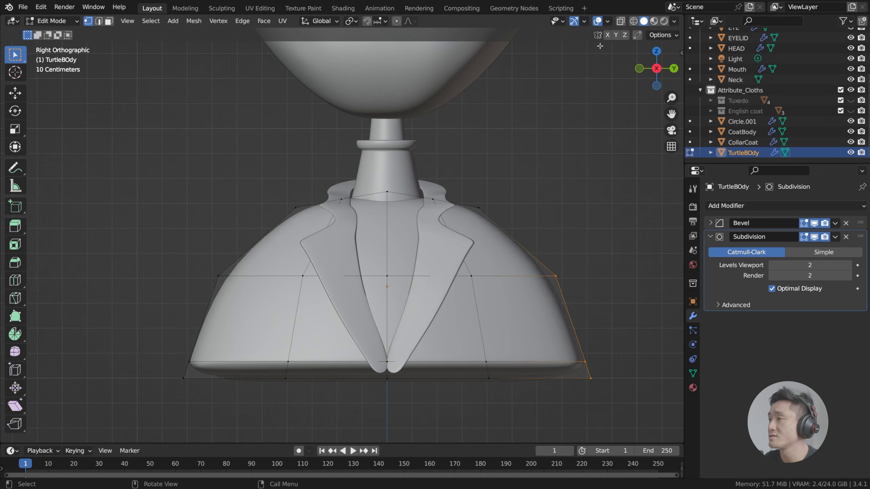
{"action": "left_click", "coordinate": [620, 21]}
{"action": "left_click", "coordinate": [621, 313]}
{"action": "left_click_drag", "start_coordinate": [620, 407], "coordinate": [421, 152]}
{"action": "key", "text": "x"}
{"action": "left_click", "coordinate": [420, 151]}
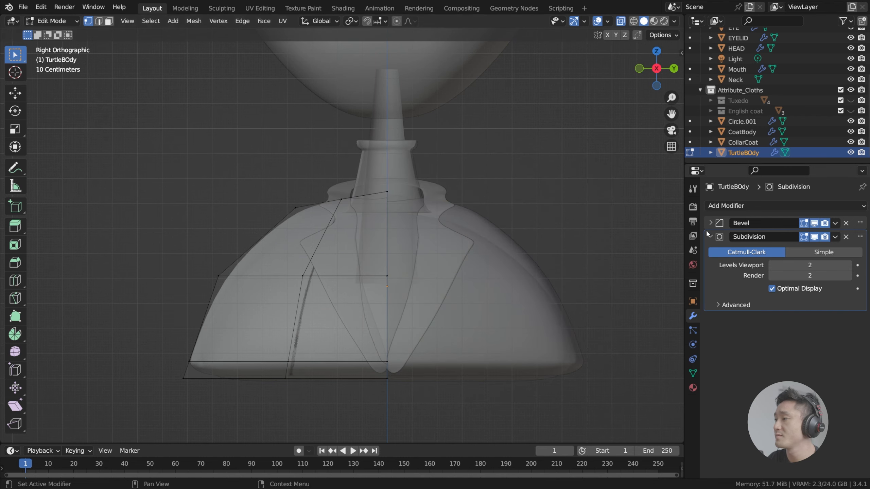
Step: Check the halved TurtleBOdy in Object Mode, return to Edit Mode and turn X-ray off
{"action": "key", "text": "Tab"}
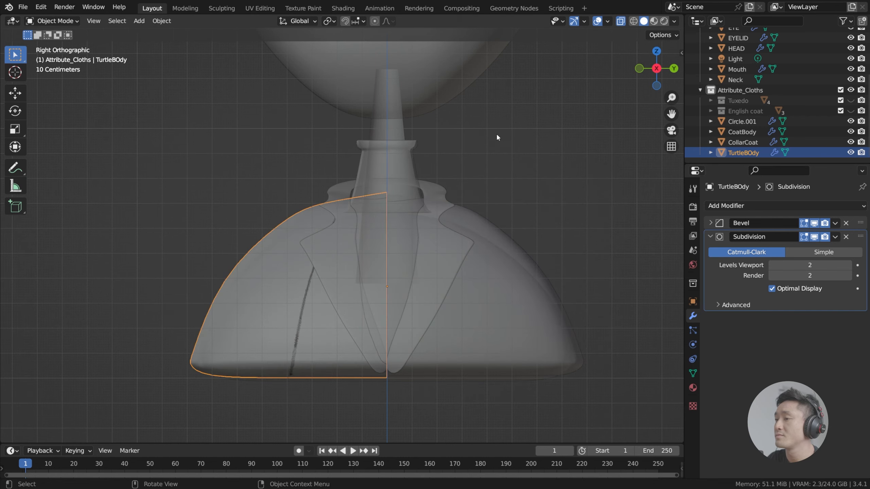
{"action": "middle_click_drag", "start_coordinate": [449, 140], "coordinate": [466, 155], "text": "shift"}
{"action": "key", "text": "Tab"}
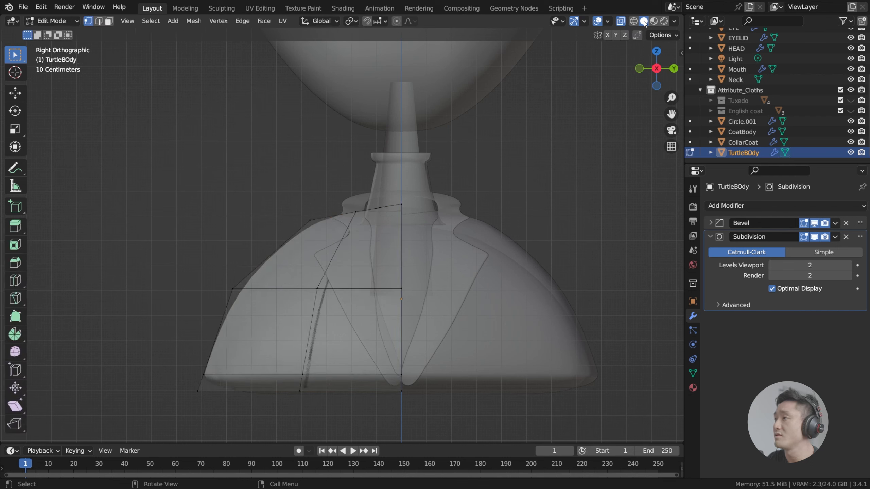
{"action": "left_click", "coordinate": [620, 22]}
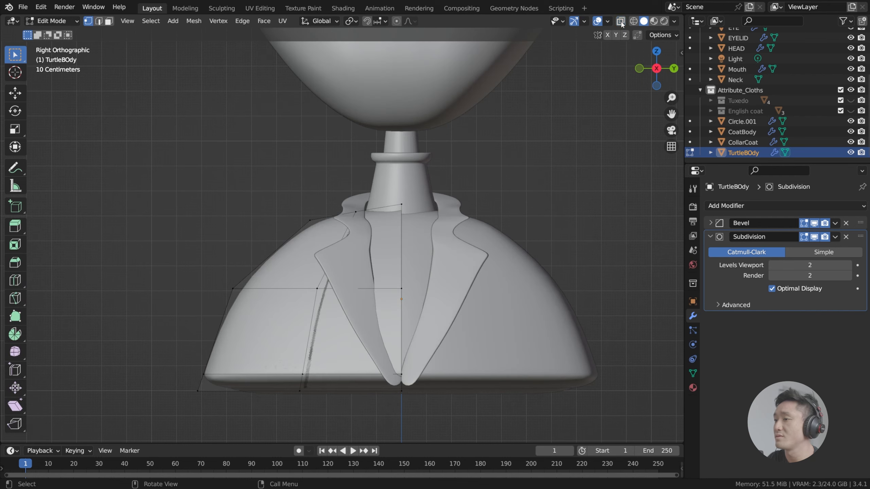
Step: Add a Mirror modifier to TurtleBOdy on the Y axis only and move it above Bevel in the modifier stack
{"action": "left_click", "coordinate": [752, 206]}
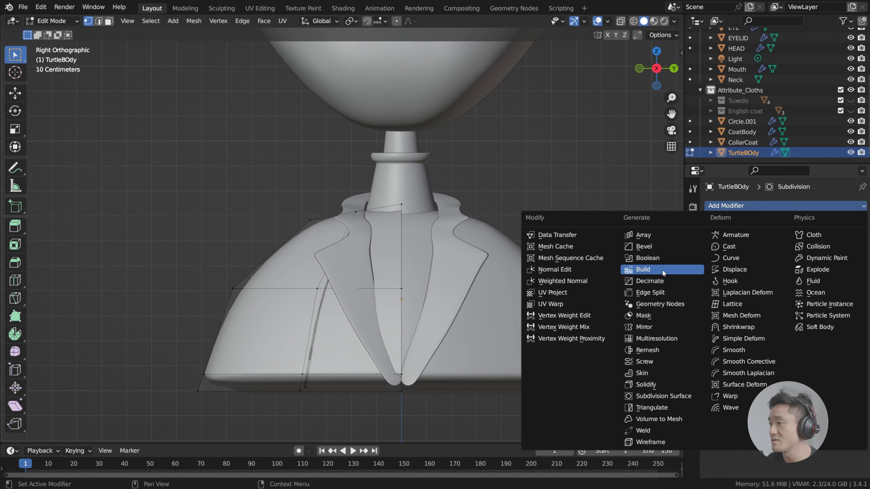
{"action": "left_click", "coordinate": [658, 328]}
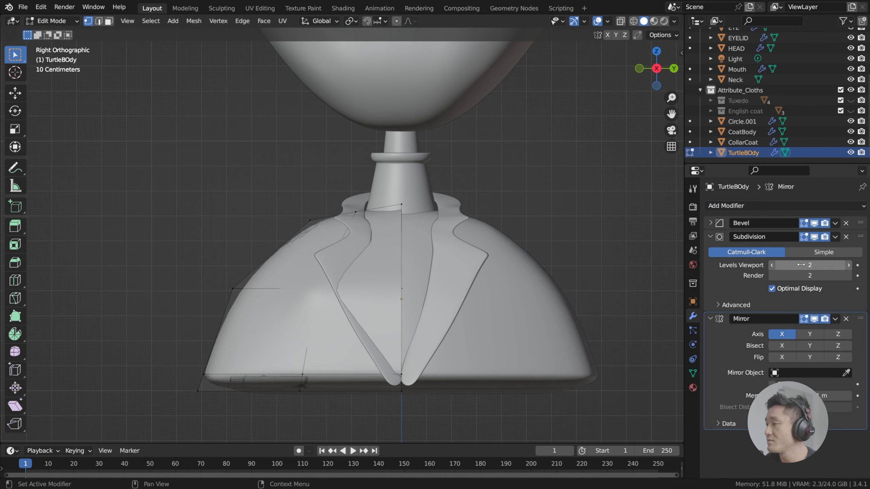
{"action": "left_click", "coordinate": [810, 333]}
{"action": "left_click", "coordinate": [773, 336]}
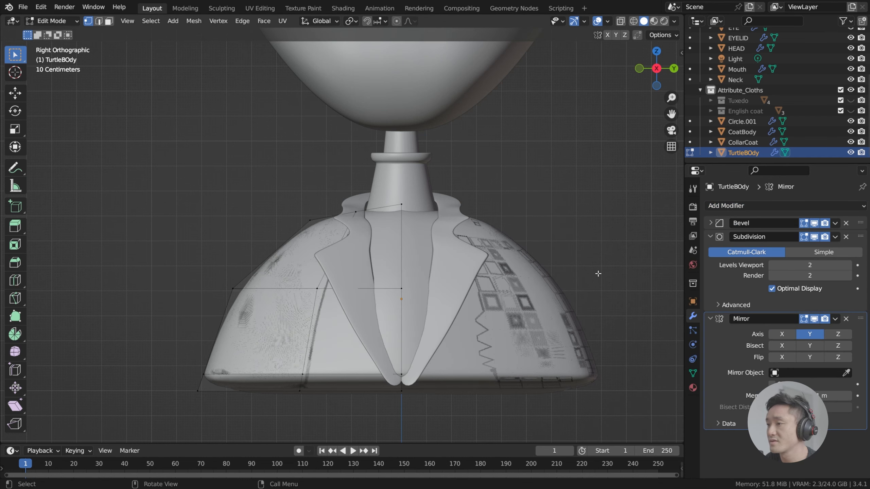
{"action": "left_click_drag", "start_coordinate": [859, 320], "coordinate": [824, 218]}
{"action": "middle_click_drag", "start_coordinate": [509, 214], "coordinate": [441, 250]}
{"action": "key", "text": "a"}
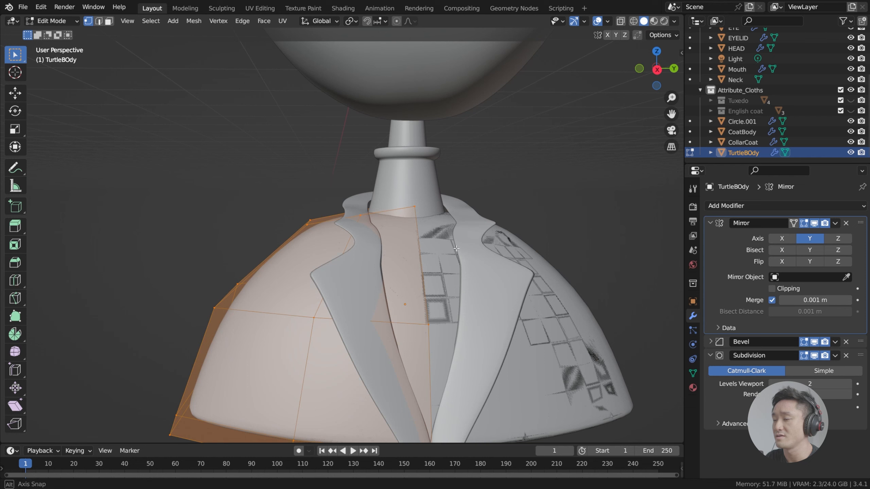
{"action": "key", "text": "s"}
{"action": "key", "text": "Escape"}
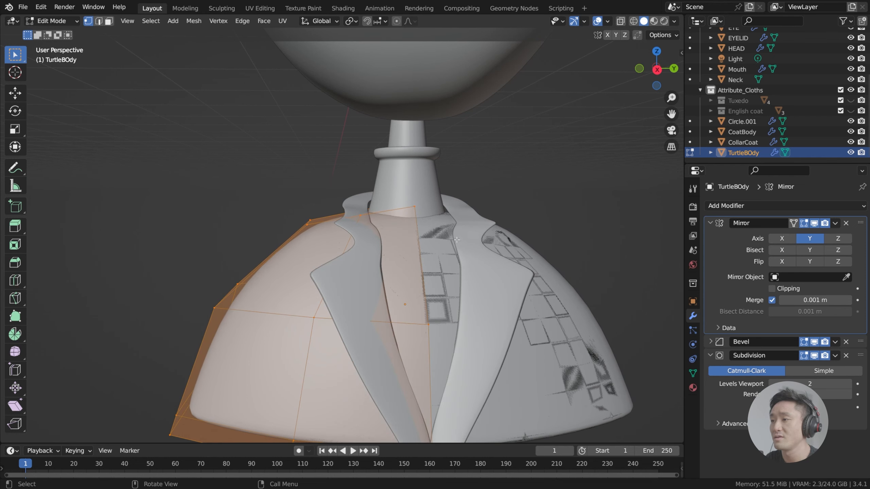
{"action": "key", "text": "alt+a"}
Step: Check the mirrored TurtleBOdy in Object Mode, then scale up its visible outer-side vertices slightly in Edit Mode
{"action": "scroll", "coordinate": [458, 227], "scroll_direction": "down", "scroll_amount": 3}
{"action": "key", "text": "Tab"}
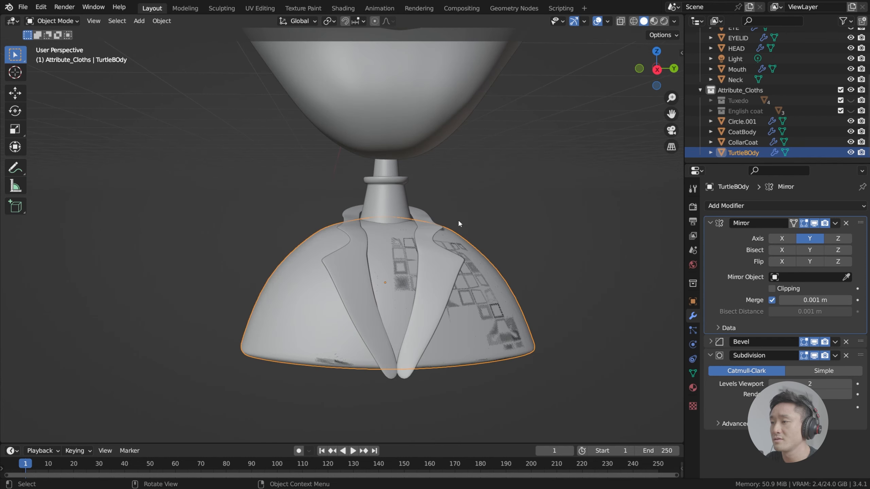
{"action": "key", "text": "Tab"}
{"action": "scroll", "coordinate": [470, 214], "scroll_direction": "up", "scroll_amount": 2}
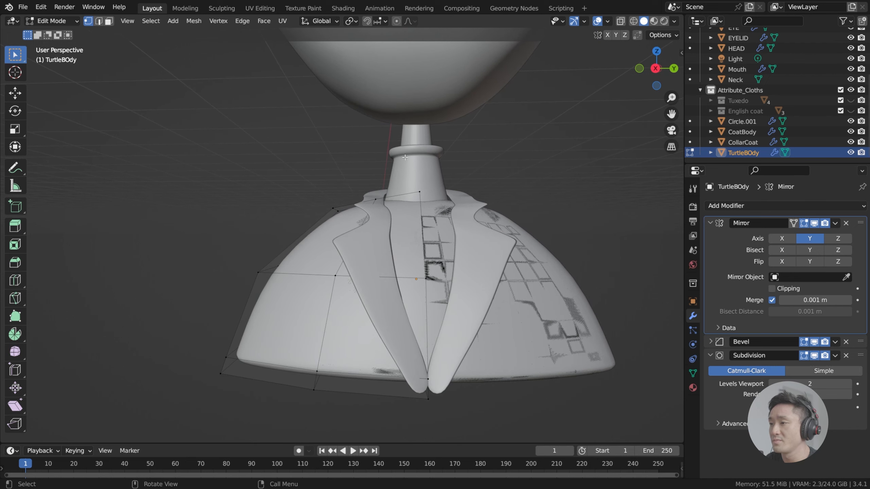
{"action": "left_click_drag", "start_coordinate": [217, 182], "coordinate": [404, 434]}
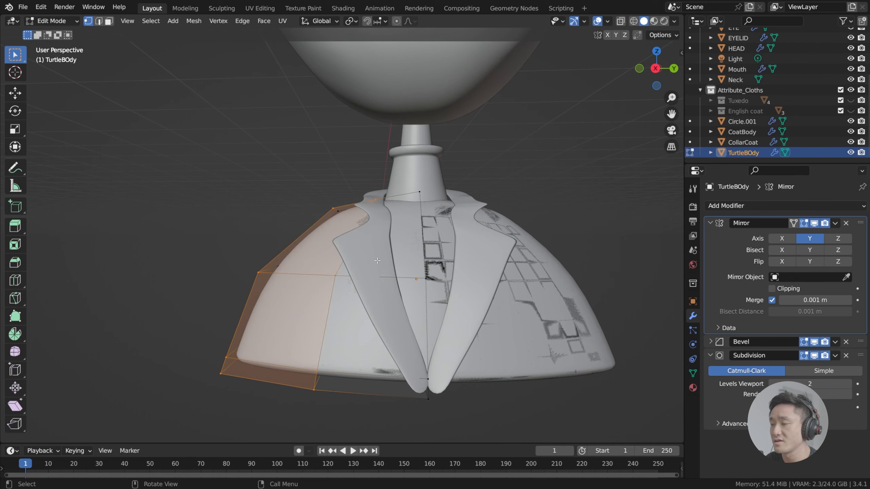
{"action": "key", "text": "s"}
{"action": "left_click", "coordinate": [395, 251]}
{"action": "middle_click_drag", "start_coordinate": [397, 251], "coordinate": [294, 203]}
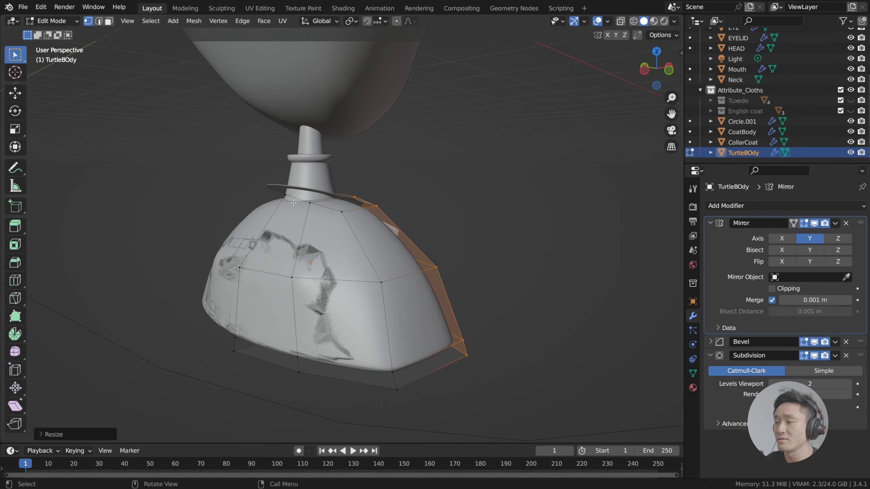
Step: With X-ray on, scale all vertices off the centre line by about 1.02 and again by about 1.01, then save the file
{"action": "key", "text": "KP_3"}
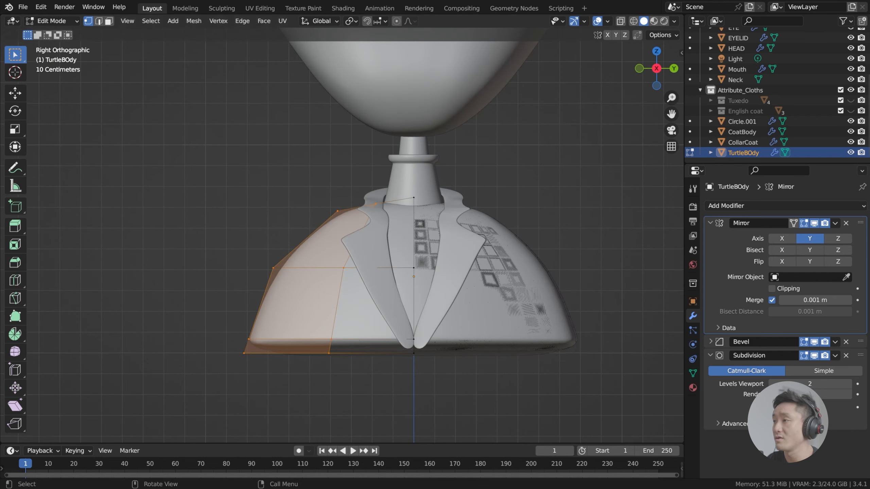
{"action": "left_click", "coordinate": [621, 22]}
{"action": "left_click_drag", "start_coordinate": [194, 172], "coordinate": [408, 394]}
{"action": "key", "text": "s"}
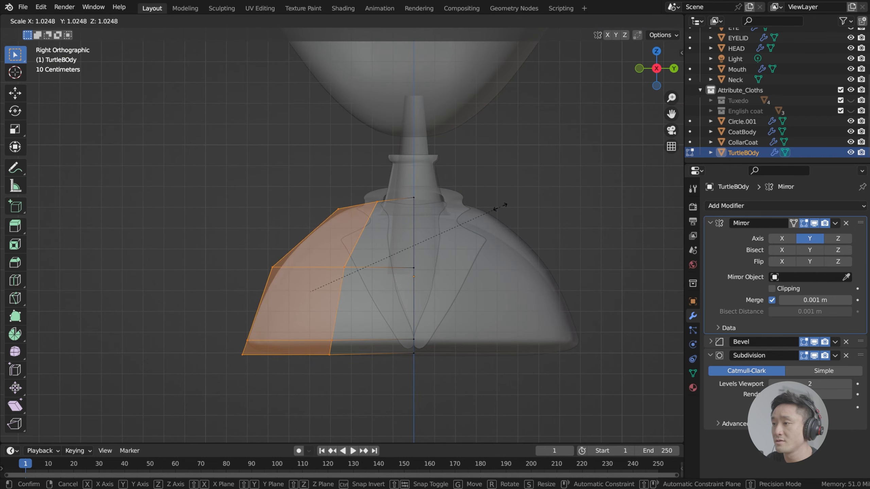
{"action": "left_click", "coordinate": [502, 200]}
{"action": "middle_click_drag", "start_coordinate": [502, 200], "coordinate": [507, 189]}
{"action": "key", "text": "s"}
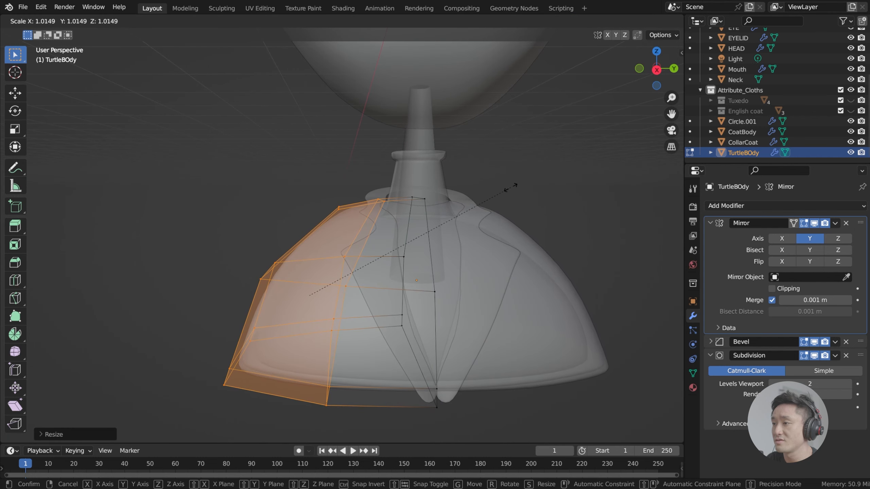
{"action": "left_click", "coordinate": [508, 188]}
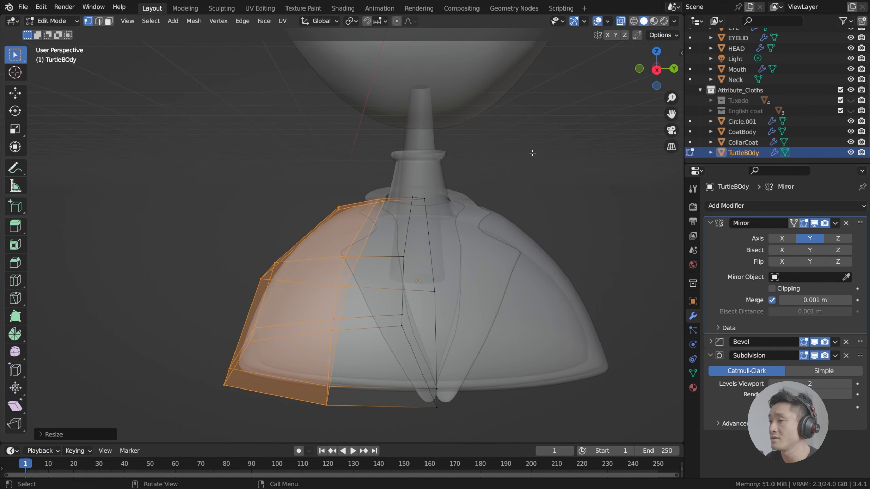
{"action": "left_click", "coordinate": [621, 21]}
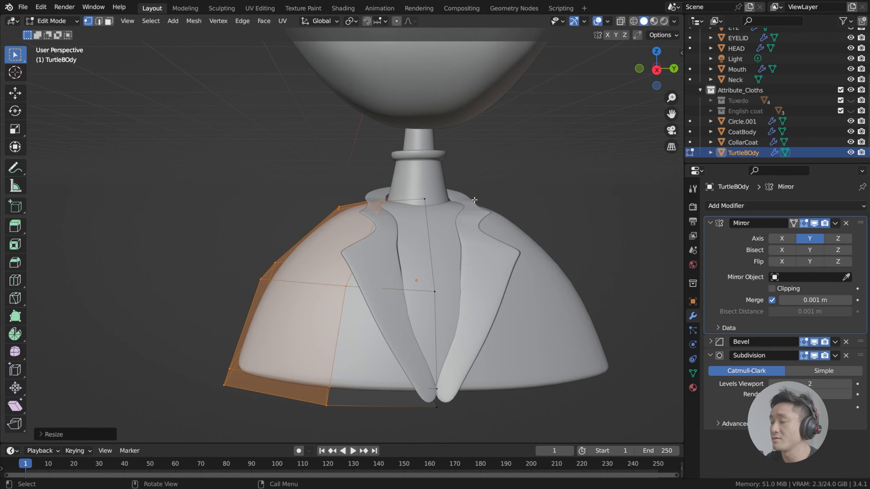
{"action": "middle_click_drag", "start_coordinate": [528, 160], "coordinate": [393, 229]}
{"action": "key", "text": "ctrl+s"}
Step: Select the upper front centre-line vertices of TurtleBOdy in the right orthographic view
{"action": "scroll", "coordinate": [449, 221], "scroll_direction": "up", "scroll_amount": 4}
{"action": "middle_click_drag", "start_coordinate": [434, 253], "coordinate": [441, 262]}
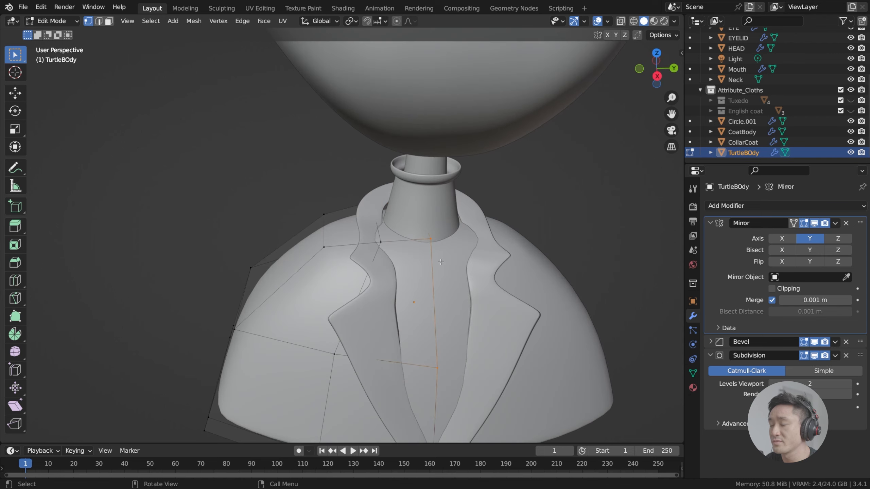
{"action": "middle_click_drag", "start_coordinate": [455, 299], "coordinate": [423, 239]}
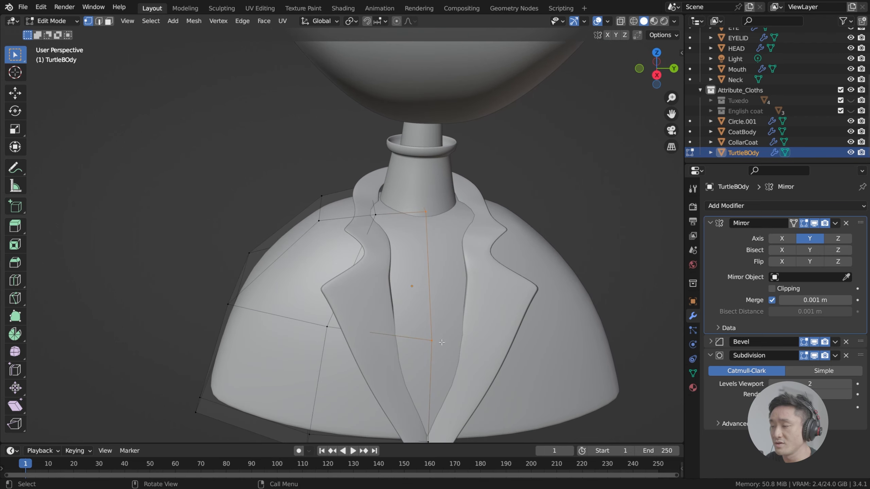
{"action": "middle_click_drag", "start_coordinate": [456, 281], "coordinate": [454, 236], "text": "shift"}
{"action": "key", "text": "KP_3"}
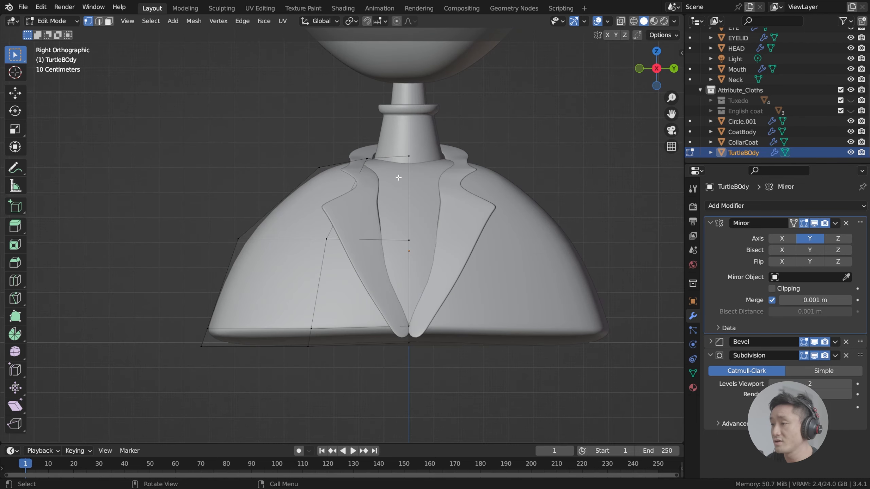
{"action": "left_click", "coordinate": [406, 145], "text": "alt"}
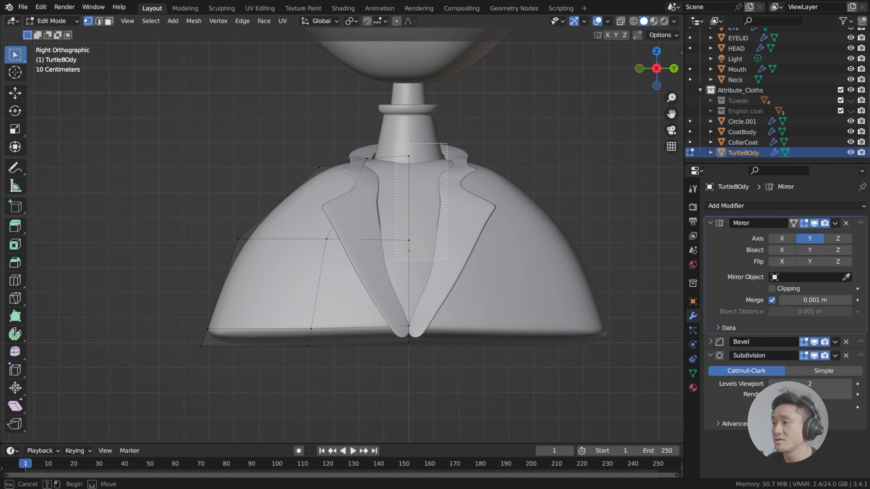
{"action": "scroll", "coordinate": [445, 178], "scroll_direction": "up", "scroll_amount": 2}
{"action": "key", "text": "g"}
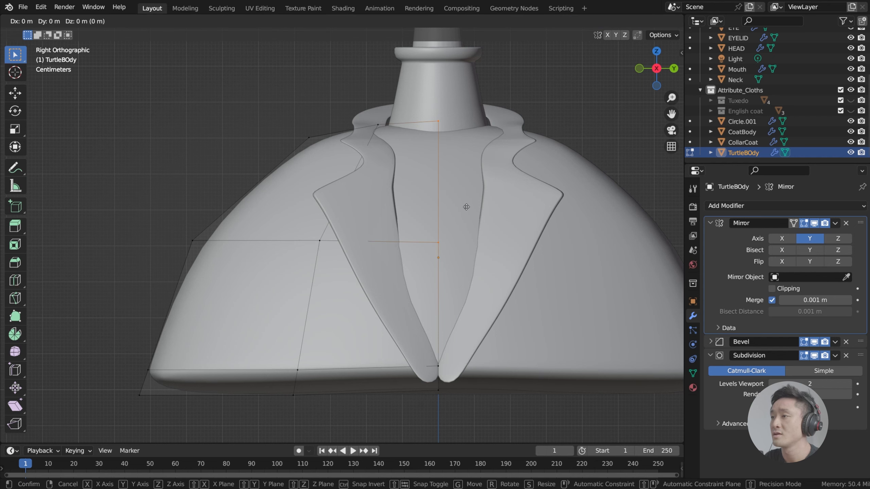
{"action": "left_click", "coordinate": [414, 205]}
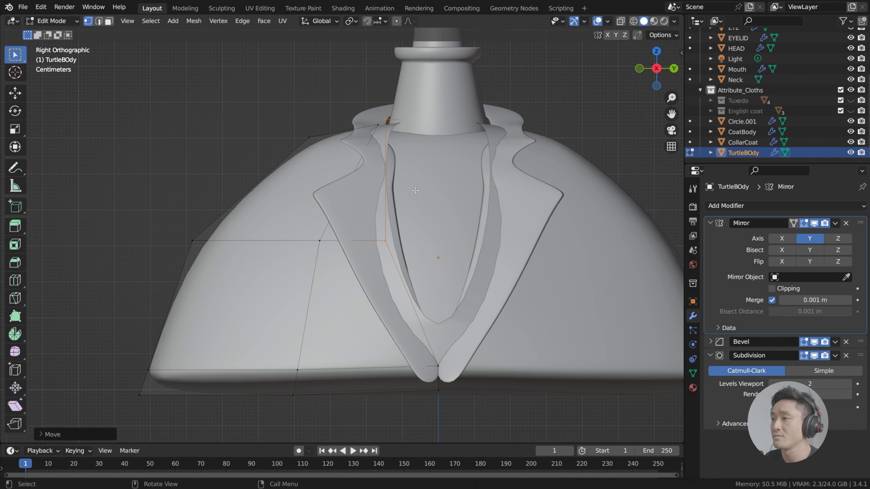
{"action": "key", "text": "ctrl+z"}
Step: Move the selected upper front vertices along Y away from the centre line to open the coat front behind the lapel
{"action": "key", "text": "g"}
{"action": "key", "text": "y"}
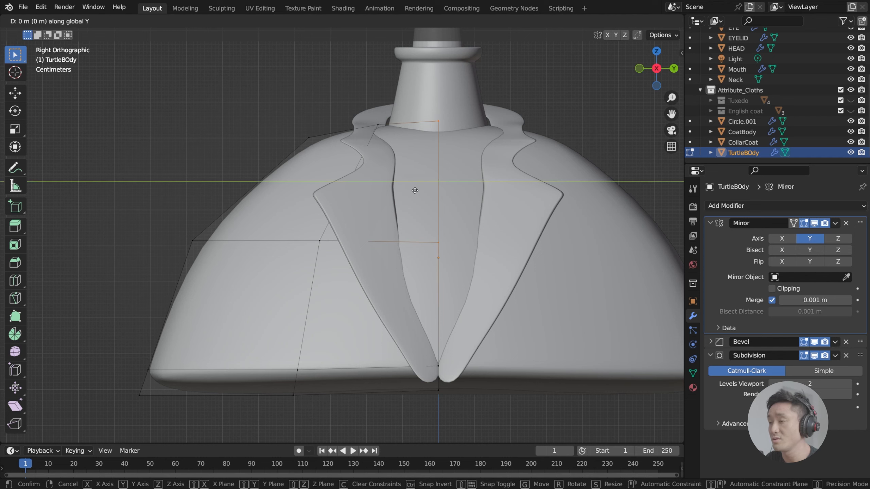
{"action": "left_click", "coordinate": [366, 198]}
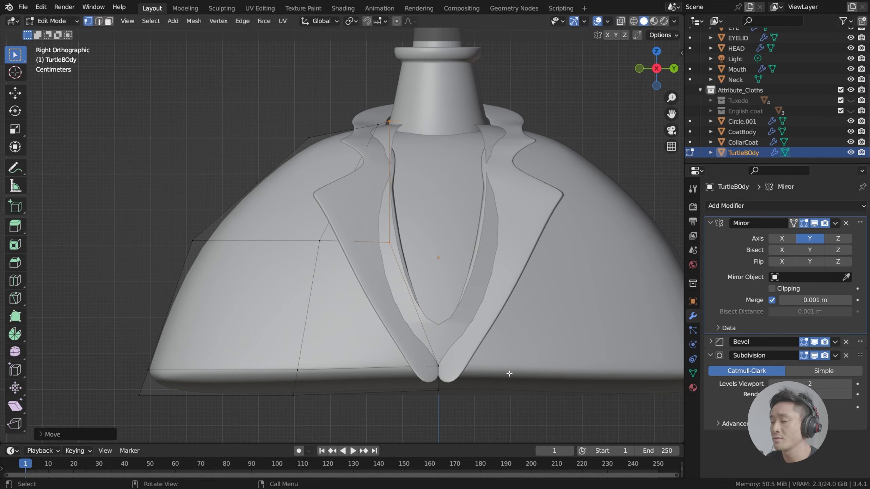
Step: Move the lower front centre-line vertex at the lapel tips about 0.02 m along negative Y
{"action": "left_click_drag", "start_coordinate": [420, 348], "coordinate": [476, 406]}
{"action": "middle_click_drag", "start_coordinate": [478, 349], "coordinate": [471, 342], "text": "shift"}
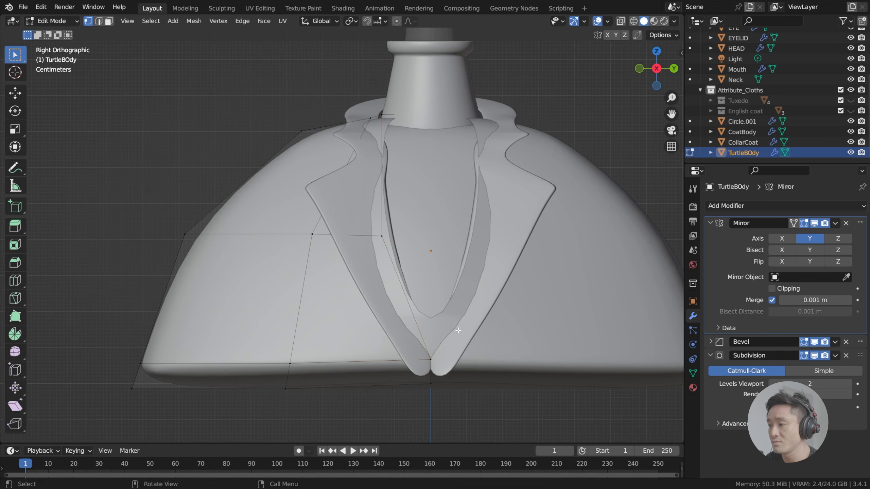
{"action": "key", "text": "g"}
{"action": "key", "text": "y"}
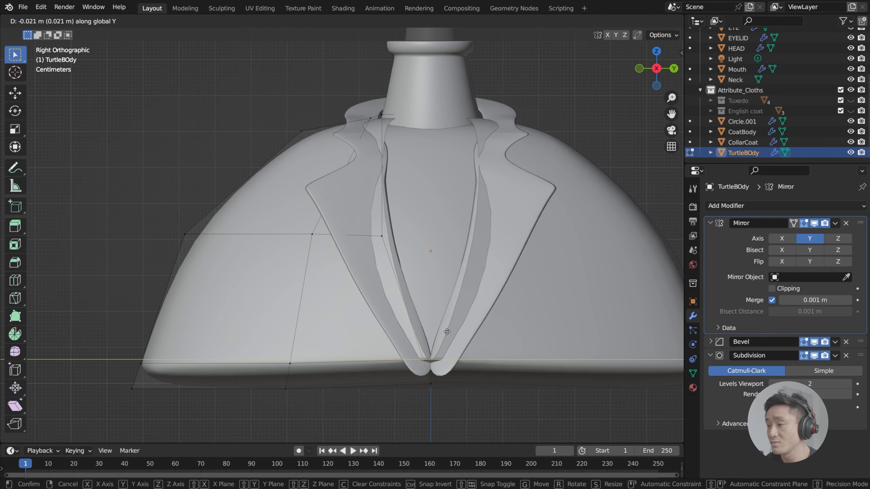
{"action": "left_click", "coordinate": [450, 329]}
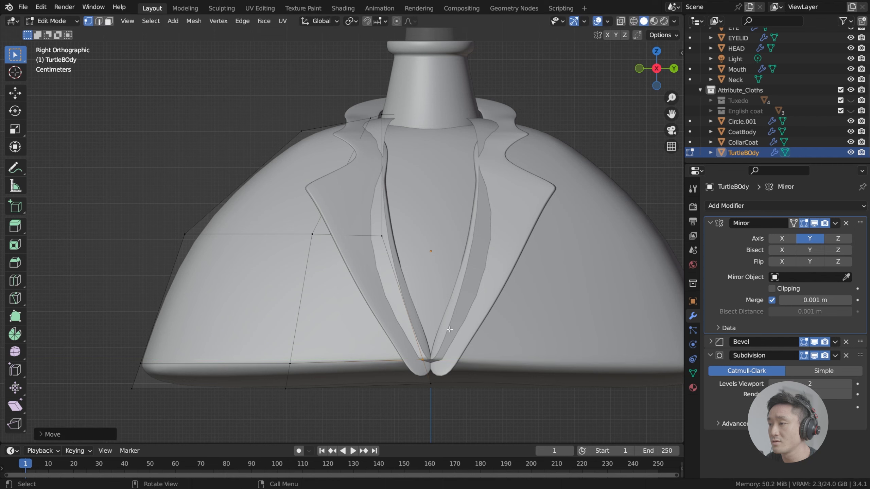
Step: Add a centred loop cut running over the shoulder and down the side of TurtleBOdy
{"action": "middle_click_drag", "start_coordinate": [449, 329], "coordinate": [398, 211]}
{"action": "key", "text": "ctrl+r"}
{"action": "left_click", "coordinate": [398, 211]}
{"action": "right_click", "coordinate": [398, 212]}
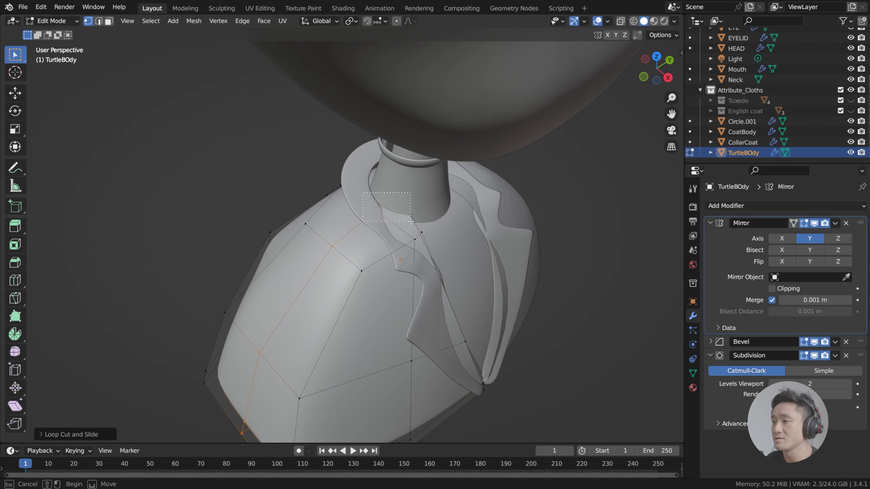
Step: Select the new loop's centre-line vertex inside the neck using X-ray, then move it outward along Y toward the collar
{"action": "key", "text": "alt+a"}
{"action": "middle_click_drag", "start_coordinate": [364, 200], "coordinate": [439, 233]}
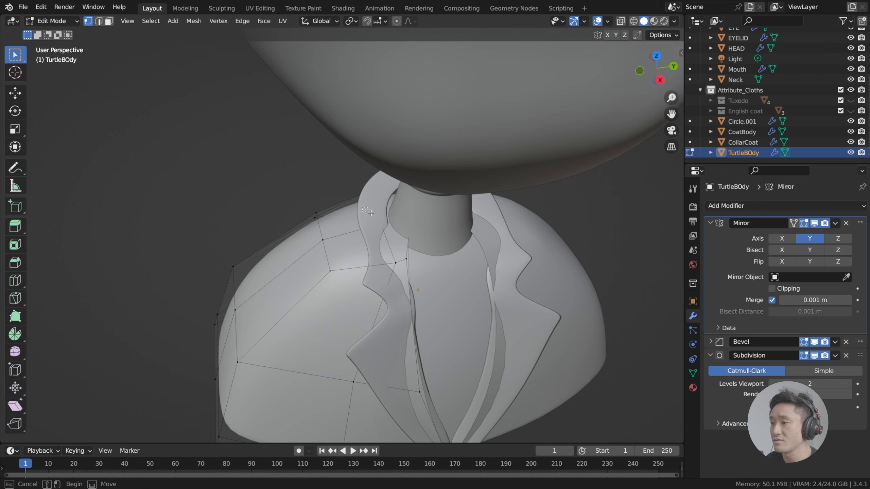
{"action": "scroll", "coordinate": [456, 235], "scroll_direction": "up", "scroll_amount": 1}
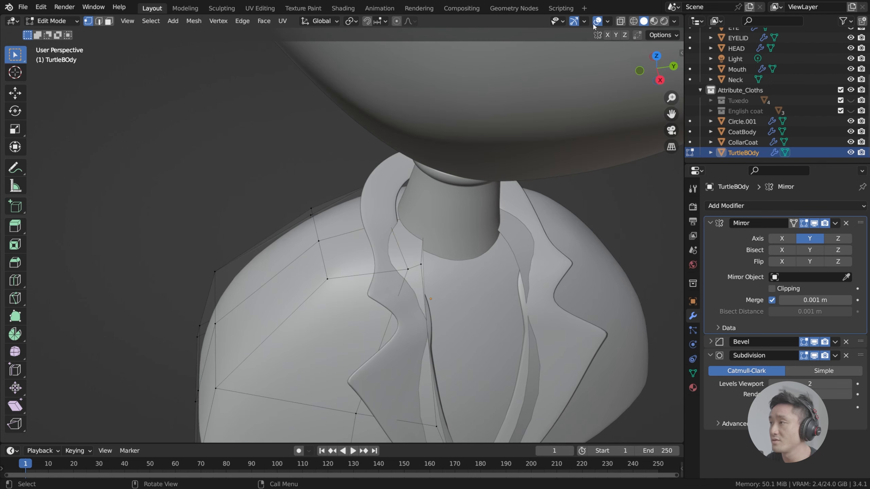
{"action": "left_click", "coordinate": [619, 23]}
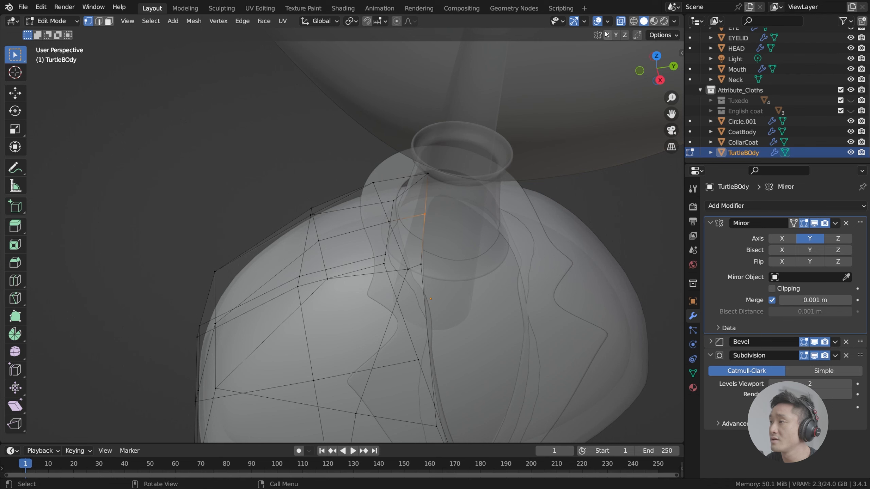
{"action": "left_click", "coordinate": [620, 24]}
{"action": "key", "text": "g"}
{"action": "key", "text": "y"}
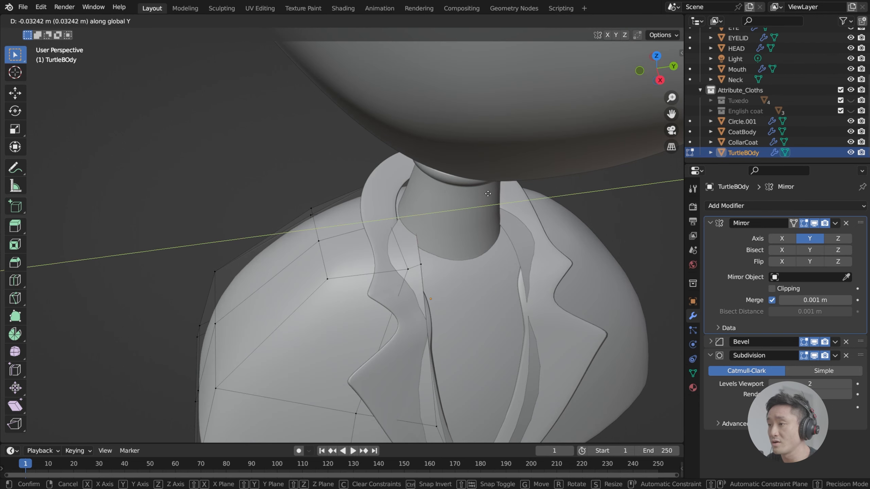
{"action": "left_click", "coordinate": [473, 196]}
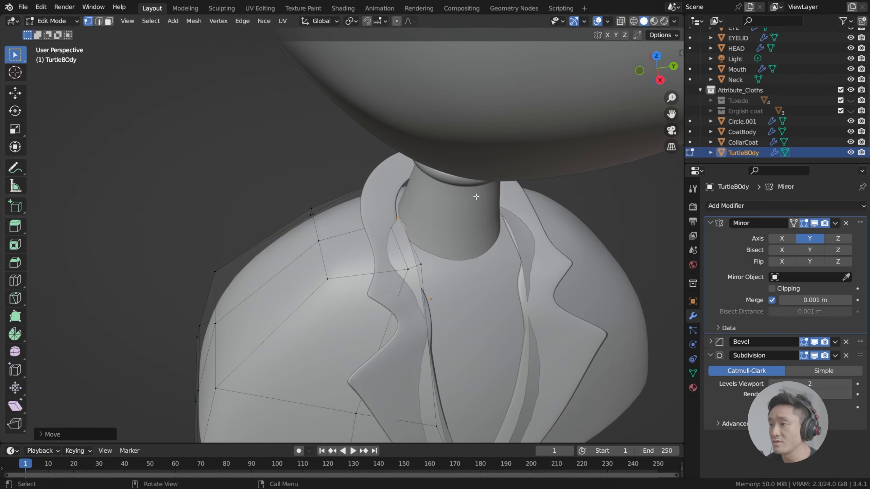
{"action": "middle_click_drag", "start_coordinate": [474, 195], "coordinate": [433, 224]}
{"action": "key", "text": "g"}
{"action": "key", "text": "y"}
{"action": "left_click", "coordinate": [433, 227]}
Step: Adjust the height of the coat's front neckline vertex along Z so the opening follows the collar
{"action": "middle_click_drag", "start_coordinate": [432, 227], "coordinate": [468, 345]}
{"action": "left_click", "coordinate": [409, 164]}
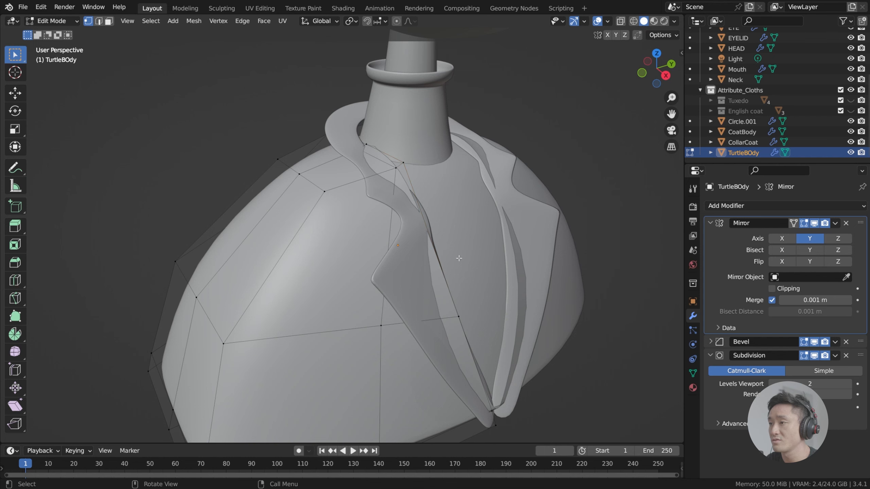
{"action": "middle_click_drag", "start_coordinate": [459, 258], "coordinate": [423, 182]}
{"action": "left_click", "coordinate": [410, 166]}
{"action": "key", "text": "g"}
{"action": "key", "text": "z"}
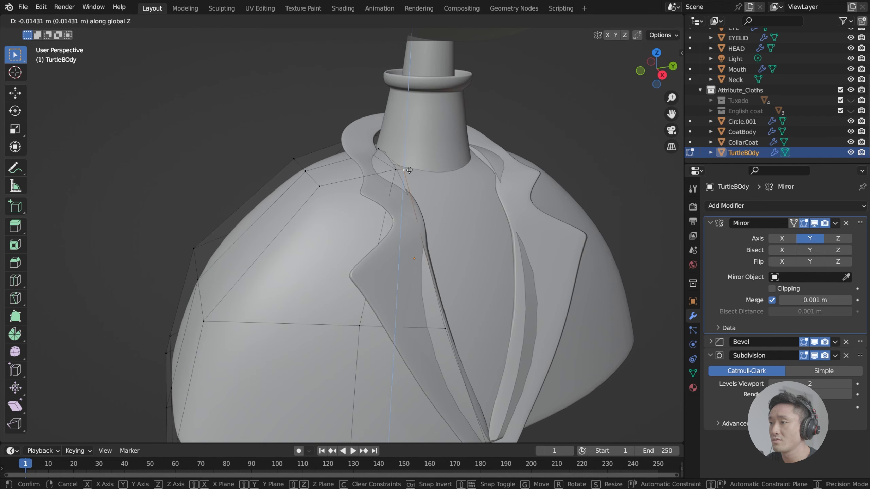
{"action": "left_click", "coordinate": [412, 166]}
{"action": "middle_click_drag", "start_coordinate": [411, 166], "coordinate": [409, 254]}
{"action": "key", "text": "g"}
{"action": "key", "text": "z"}
{"action": "left_click", "coordinate": [354, 172]}
Step: Lower the front neckline vertex about 0.014 m along Z and add the front opening's lower vertices to the selection
{"action": "left_click", "coordinate": [349, 134]}
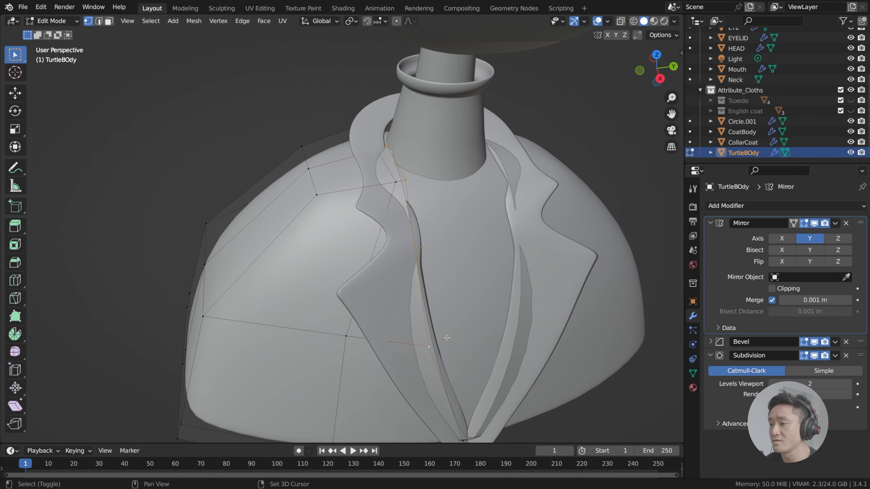
{"action": "middle_click_drag", "start_coordinate": [442, 340], "coordinate": [453, 301]}
{"action": "scroll", "coordinate": [473, 384], "scroll_direction": "down", "scroll_amount": 2}
{"action": "left_click", "coordinate": [451, 380], "text": "shift"}
{"action": "left_click", "coordinate": [452, 398], "text": "shift"}
{"action": "middle_click_drag", "start_coordinate": [455, 397], "coordinate": [500, 341]}
{"action": "scroll", "coordinate": [470, 309], "scroll_direction": "up", "scroll_amount": 2}
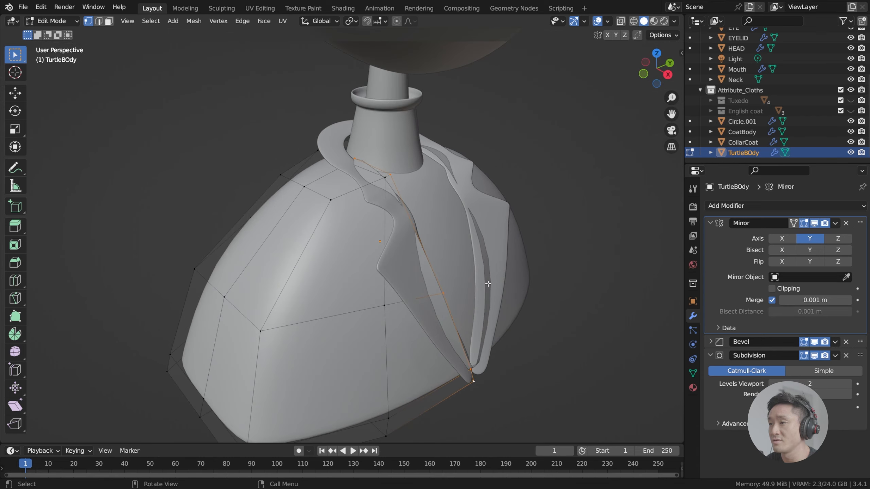
{"action": "middle_click_drag", "start_coordinate": [448, 209], "coordinate": [472, 233]}
{"action": "left_click", "coordinate": [472, 233]}
{"action": "left_click", "coordinate": [445, 270], "text": "shift"}
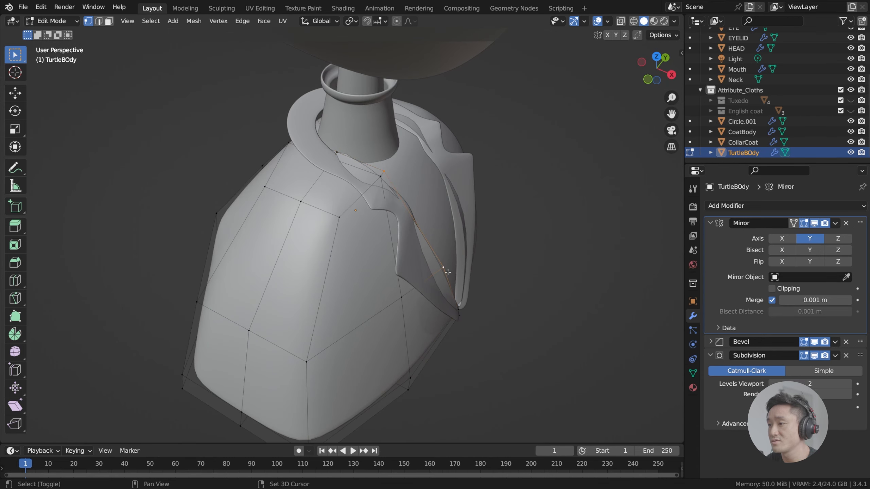
{"action": "left_click", "coordinate": [463, 308], "text": "shift"}
{"action": "middle_click_drag", "start_coordinate": [463, 309], "coordinate": [459, 285], "text": "shift"}
{"action": "key", "text": "g"}
{"action": "key", "text": "x"}
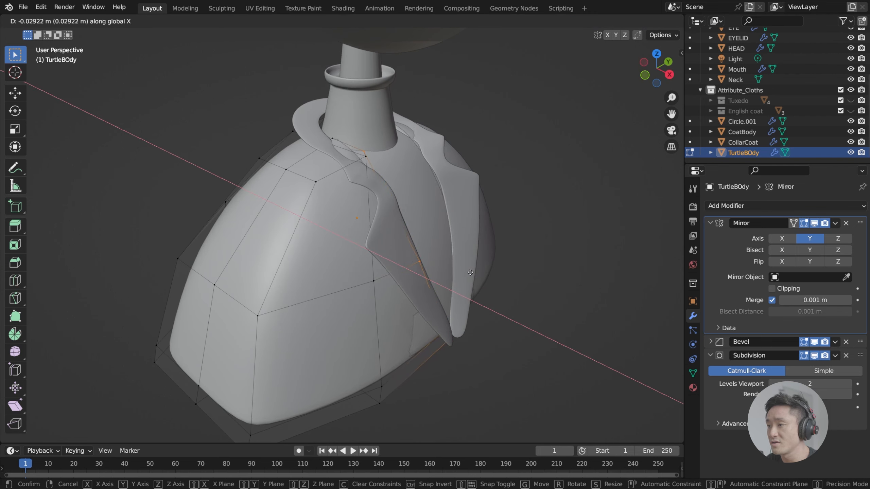
{"action": "left_click", "coordinate": [480, 325]}
{"action": "middle_click_drag", "start_coordinate": [478, 327], "coordinate": [495, 324]}
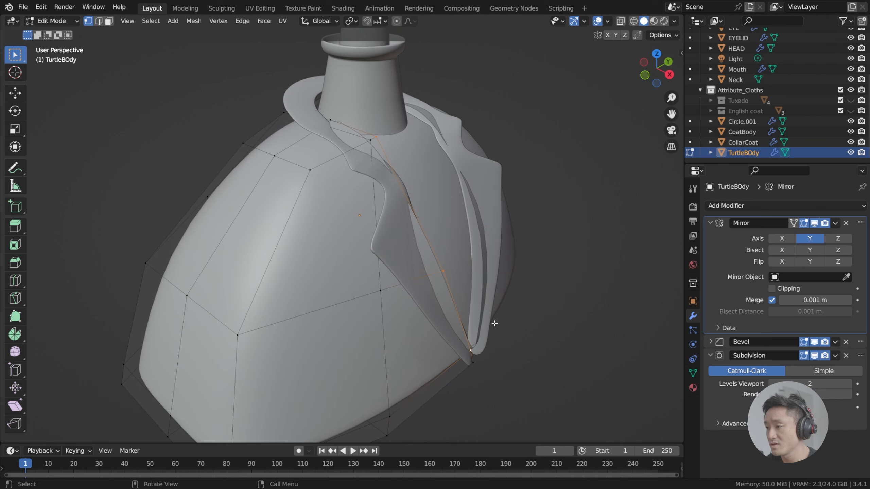
{"action": "key", "text": "g"}
{"action": "key", "text": "x"}
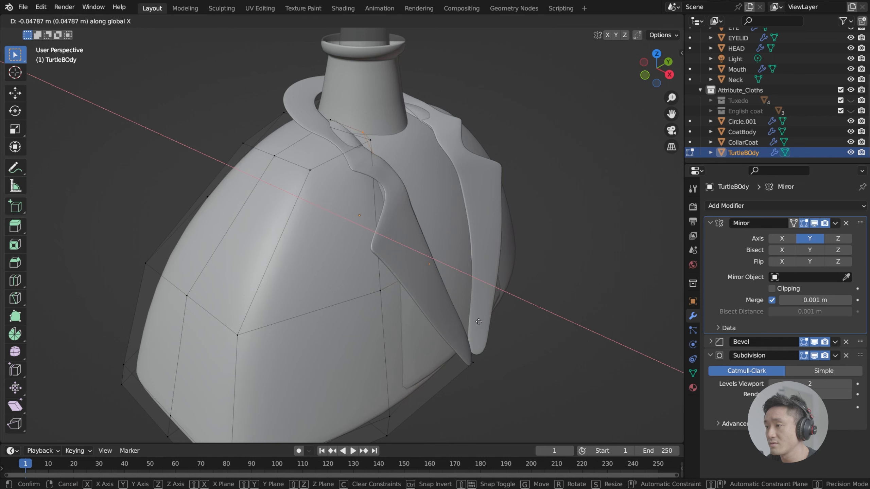
{"action": "left_click", "coordinate": [479, 322]}
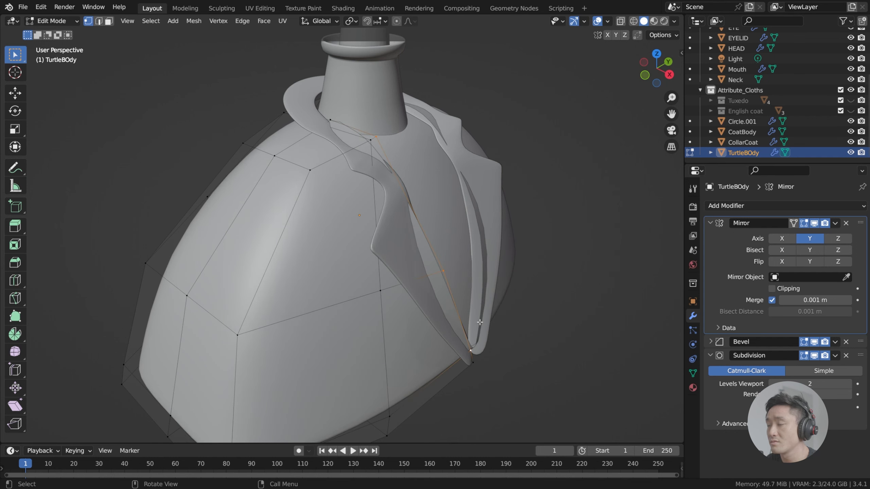
Step: Move the middle front-edge vertex about 0.038 m and the lower one about 0.012 m along negative X, beneath the lapel
{"action": "key", "text": "g"}
{"action": "key", "text": "x"}
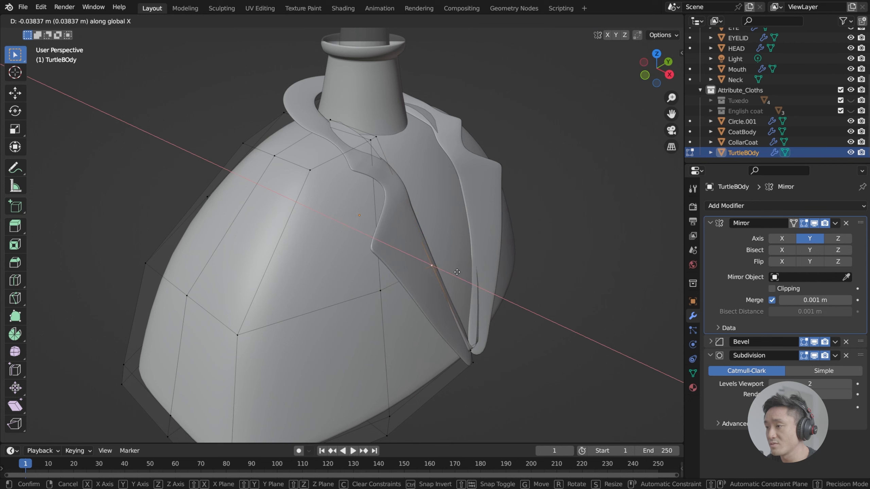
{"action": "left_click", "coordinate": [457, 273]}
{"action": "left_click", "coordinate": [479, 347]}
{"action": "key", "text": "g"}
{"action": "key", "text": "x"}
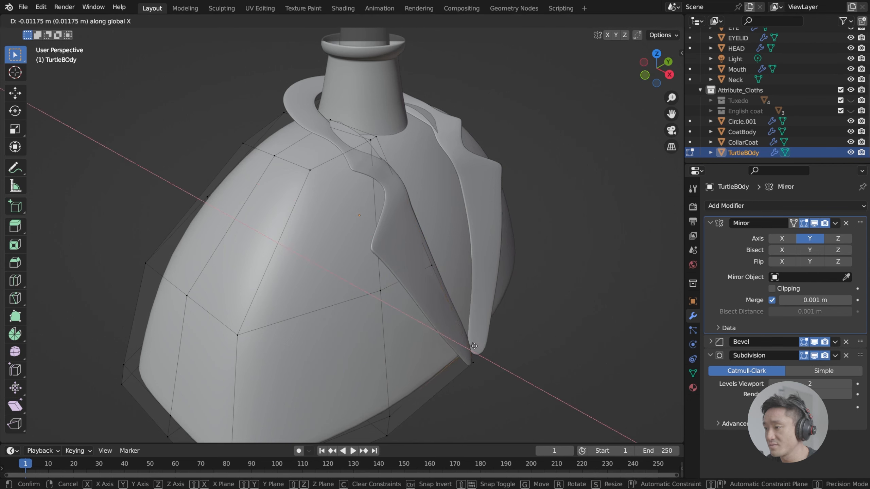
{"action": "left_click", "coordinate": [472, 343]}
Step: Nudge the middle front-edge vertex slightly along negative X so it sits under the lapel
{"action": "left_click", "coordinate": [441, 272]}
{"action": "key", "text": "g"}
{"action": "key", "text": "x"}
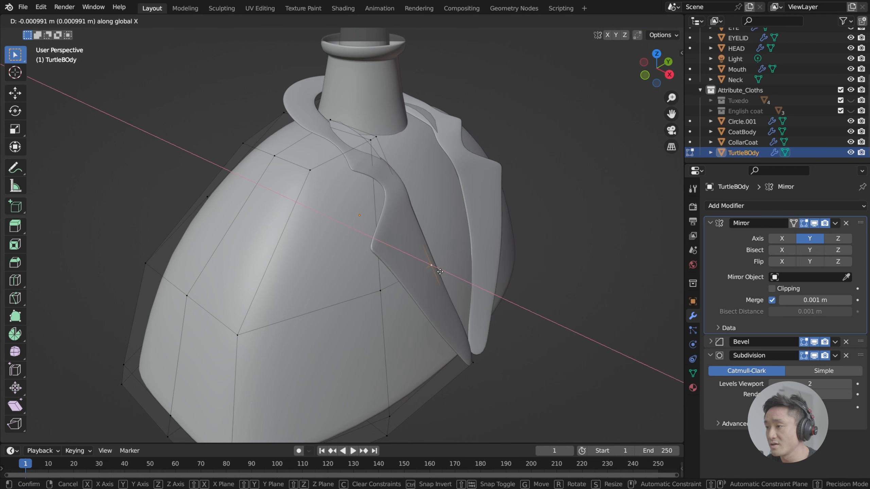
{"action": "left_click", "coordinate": [437, 275]}
{"action": "middle_click_drag", "start_coordinate": [437, 275], "coordinate": [411, 383]}
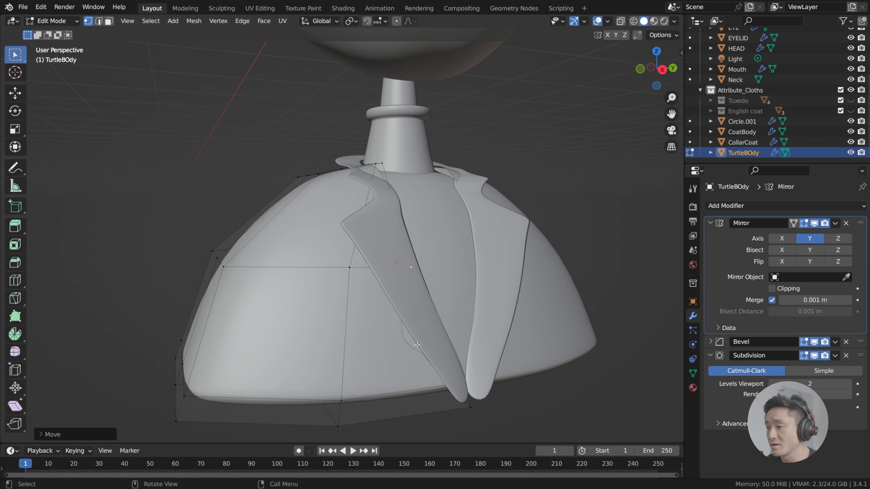
{"action": "middle_click_drag", "start_coordinate": [417, 345], "coordinate": [468, 343]}
{"action": "key", "text": "ctrl+r"}
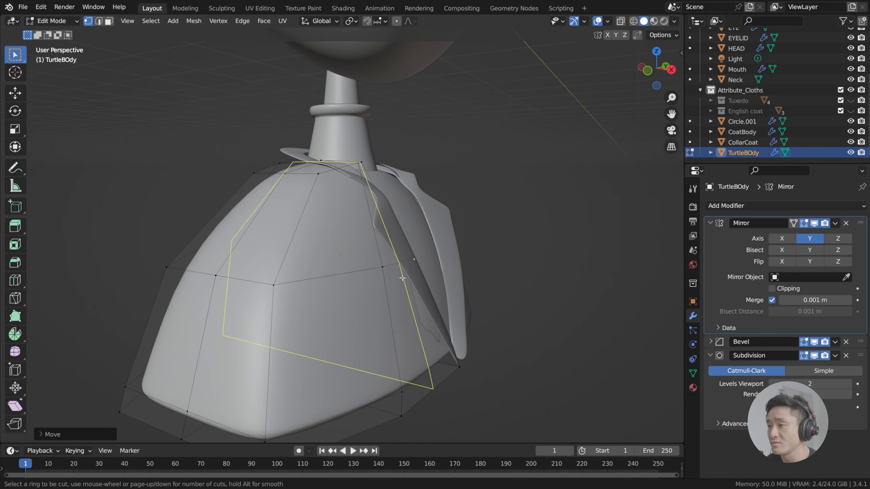
{"action": "middle_click_drag", "start_coordinate": [402, 277], "coordinate": [381, 233]}
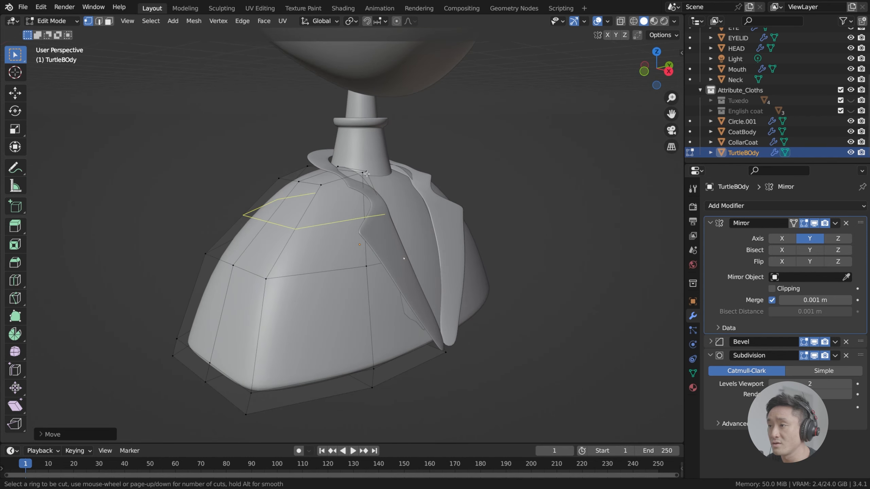
{"action": "key", "text": "Escape"}
Step: Move the front-edge vertex near the lapel tips about 0.02 m along positive X
{"action": "middle_click_drag", "start_coordinate": [428, 288], "coordinate": [487, 329]}
{"action": "key", "text": "g"}
{"action": "left_click", "coordinate": [491, 317]}
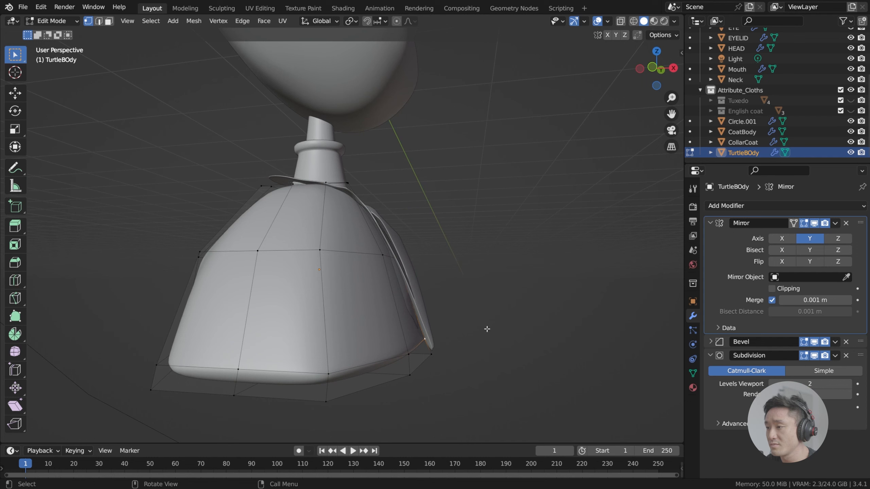
{"action": "key", "text": "g"}
{"action": "key", "text": "x"}
{"action": "key", "text": "g"}
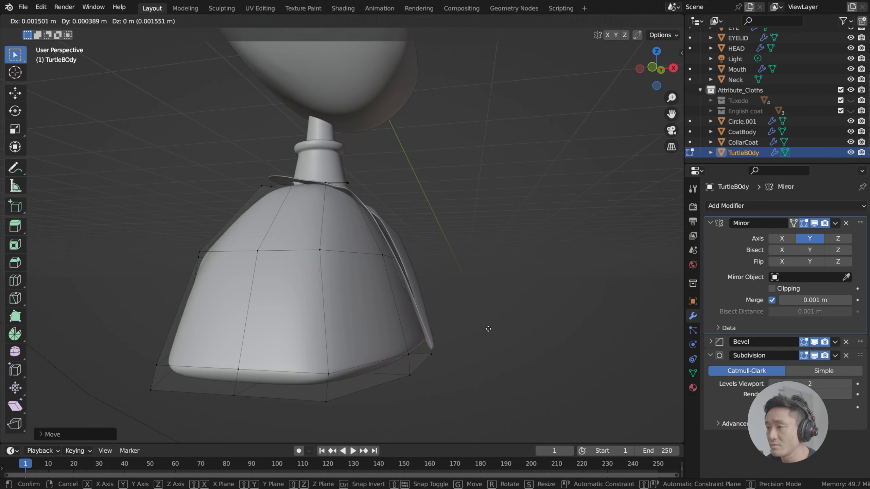
{"action": "key", "text": "x"}
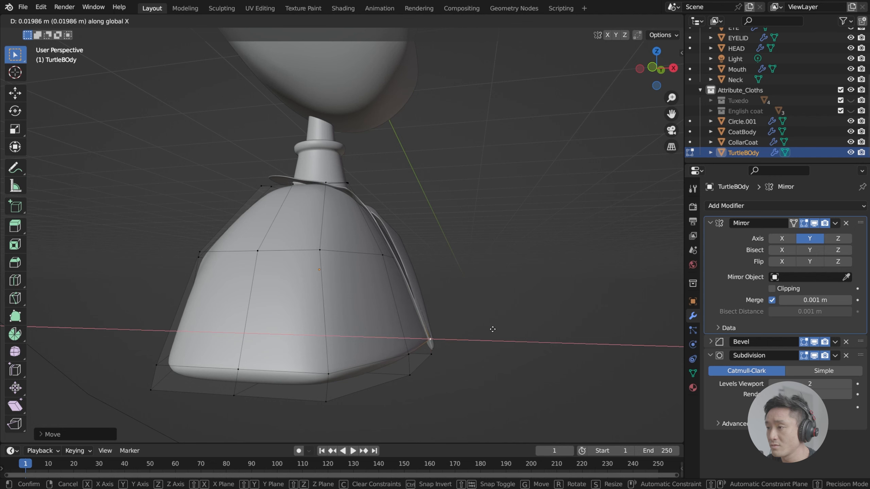
{"action": "left_click", "coordinate": [492, 329]}
Step: Switch to editing CollarCoat and select the lower lapel-tip vertices through the mesh in front orthographic view with X-ray
{"action": "middle_click_drag", "start_coordinate": [491, 328], "coordinate": [405, 276]}
{"action": "key", "text": "Tab"}
{"action": "left_click", "coordinate": [405, 276]}
{"action": "key", "text": "Tab"}
{"action": "key", "text": "KP_1"}
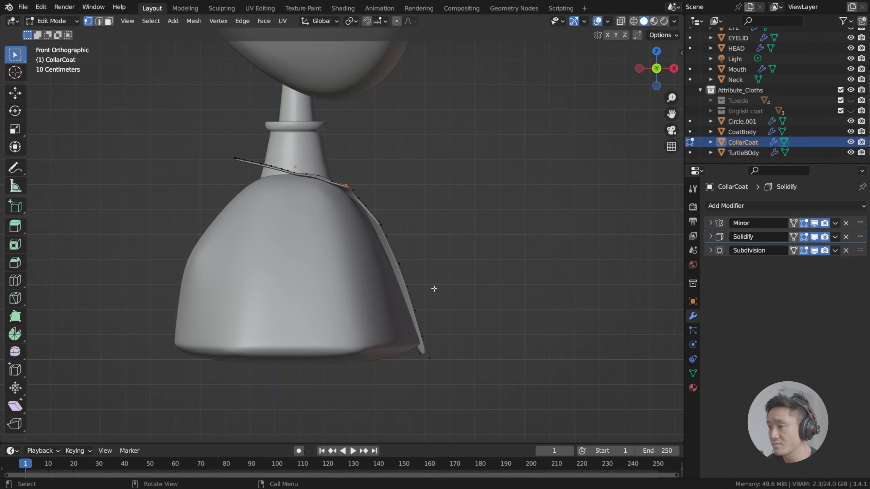
{"action": "scroll", "coordinate": [435, 294], "scroll_direction": "up", "scroll_amount": 3}
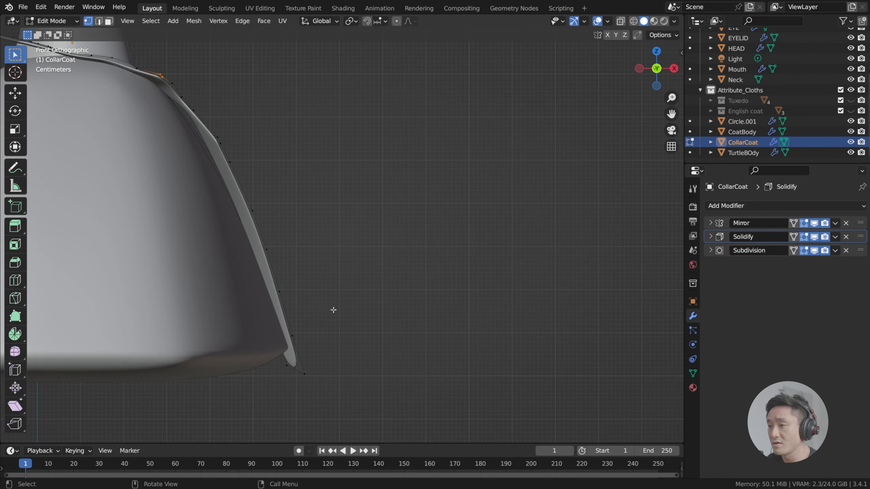
{"action": "left_click", "coordinate": [621, 22]}
{"action": "left_click_drag", "start_coordinate": [355, 419], "coordinate": [352, 322]}
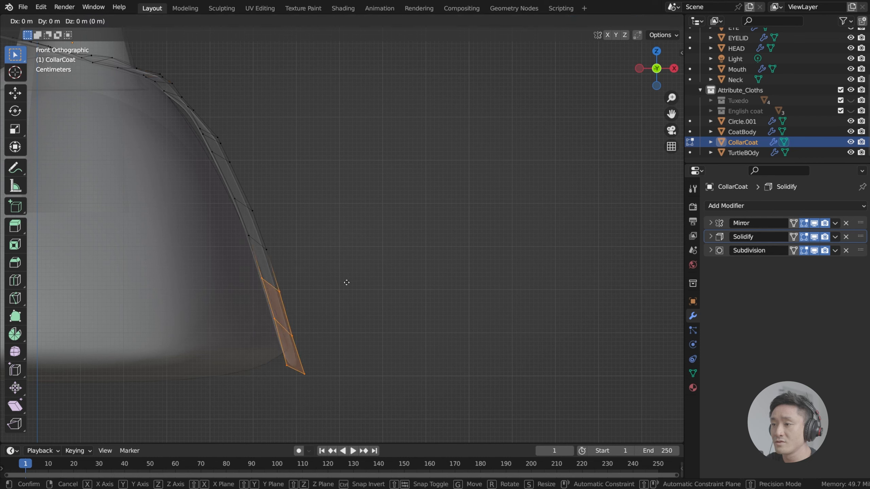
Step: Move the lapel tips about 0.01 m along positive X using smooth proportional editing at size 0.3855 m, and save the file
{"action": "key", "text": "g"}
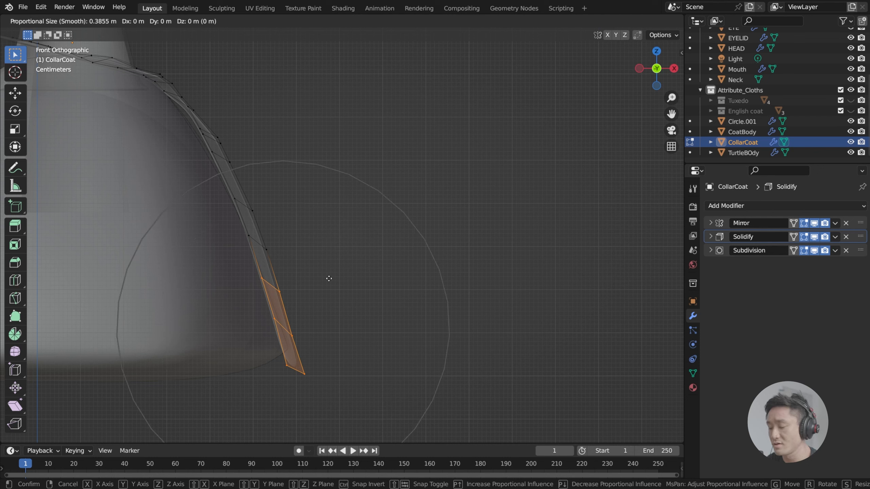
{"action": "key", "text": "x"}
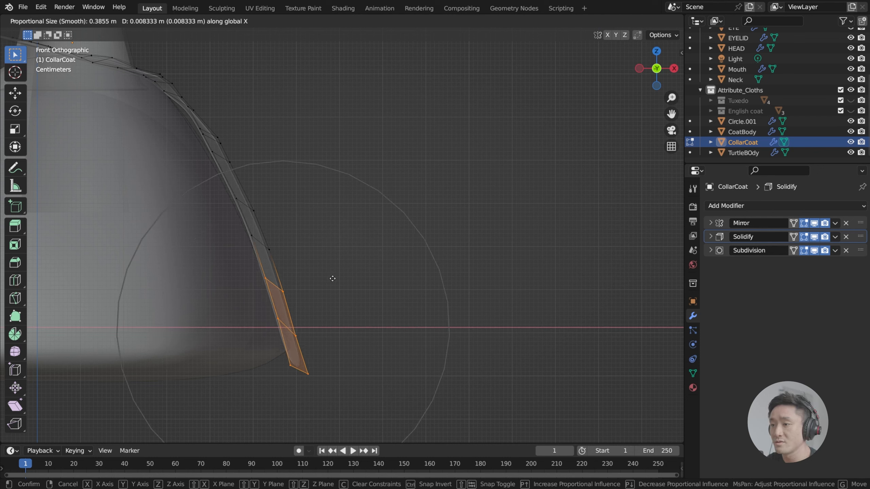
{"action": "left_click", "coordinate": [334, 278]}
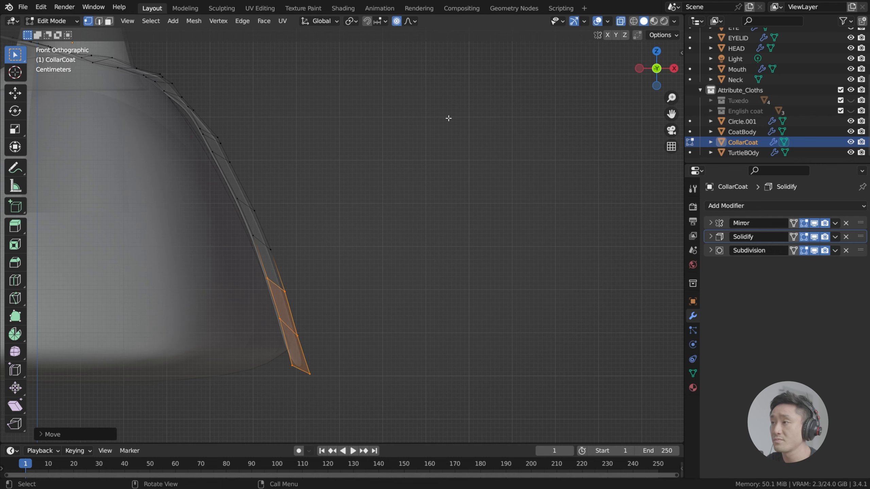
{"action": "key", "text": "Tab"}
{"action": "key", "text": "ctrl+s"}
Step: Turn off X-ray, adjust the selected lapel tips along X once more, and save the file
{"action": "middle_click_drag", "start_coordinate": [468, 133], "coordinate": [510, 170], "text": "shift"}
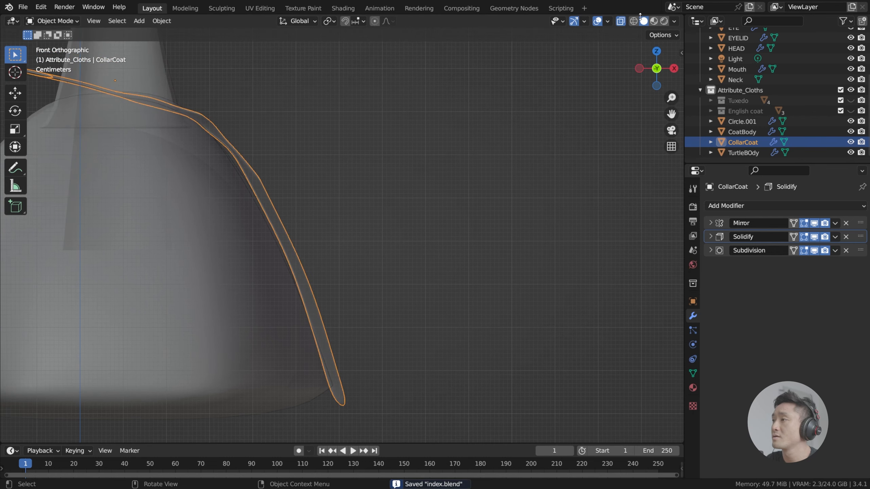
{"action": "left_click", "coordinate": [644, 21]}
{"action": "mouse_move", "coordinate": [377, 155]}
{"action": "middle_mouse_down"}
{"action": "mouse_move", "coordinate": [446, 168]}
{"action": "mouse_move", "coordinate": [480, 147]}
{"action": "mouse_move", "coordinate": [468, 219]}
{"action": "mouse_move", "coordinate": [435, 213]}
{"action": "mouse_move", "coordinate": [415, 230]}
{"action": "mouse_move", "coordinate": [442, 191]}
{"action": "mouse_move", "coordinate": [501, 194]}
{"action": "middle_mouse_up"}
{"action": "key", "text": "Tab"}
{"action": "key", "text": "Tab"}
{"action": "key", "text": "Tab"}
{"action": "key", "text": "g"}
{"action": "key", "text": "x"}
{"action": "left_click", "coordinate": [454, 194]}
{"action": "key", "text": "Tab"}
{"action": "key", "text": "ctrl+s"}
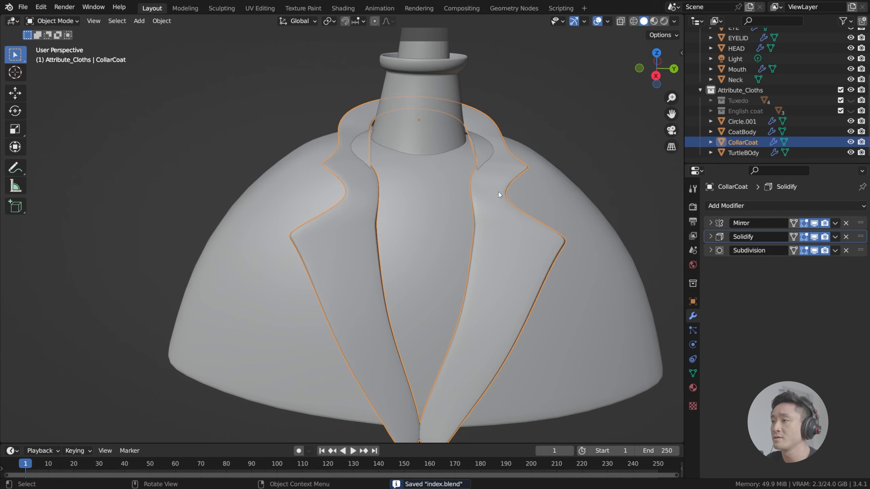
Step: Switch to editing TurtleBOdy and select the two front neckline vertices that stick out above the collar
{"action": "key", "text": "Tab"}
{"action": "middle_click_drag", "start_coordinate": [503, 132], "coordinate": [424, 232]}
{"action": "key", "text": "Tab"}
{"action": "left_click", "coordinate": [385, 204]}
{"action": "key", "text": "Tab"}
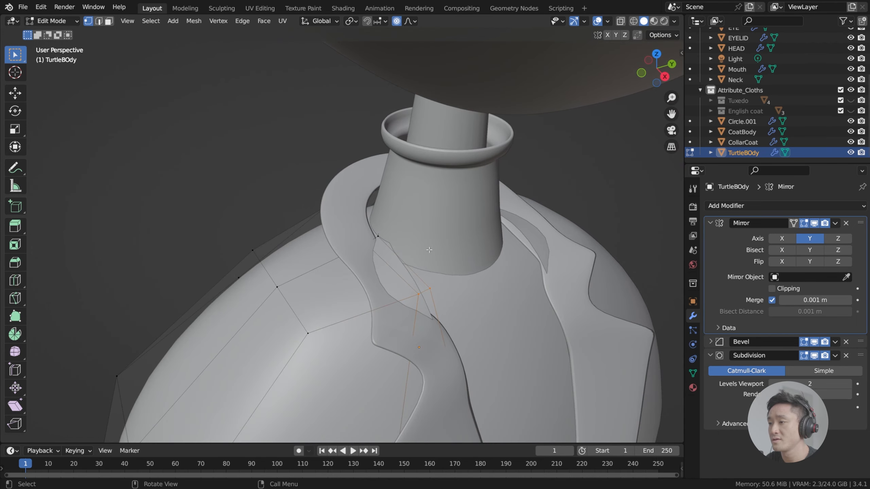
{"action": "mouse_move", "coordinate": [445, 273]}
{"action": "middle_mouse_down"}
{"action": "mouse_move", "coordinate": [438, 257]}
{"action": "mouse_move", "coordinate": [443, 264]}
{"action": "middle_mouse_up"}
{"action": "scroll", "coordinate": [439, 256], "scroll_direction": "up", "scroll_amount": 2}
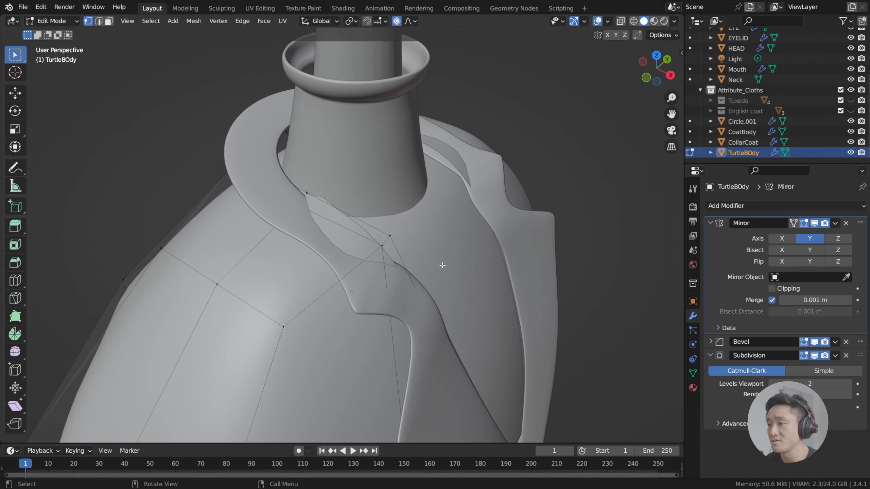
{"action": "left_click_drag", "start_coordinate": [356, 215], "coordinate": [397, 253]}
{"action": "key", "text": "g"}
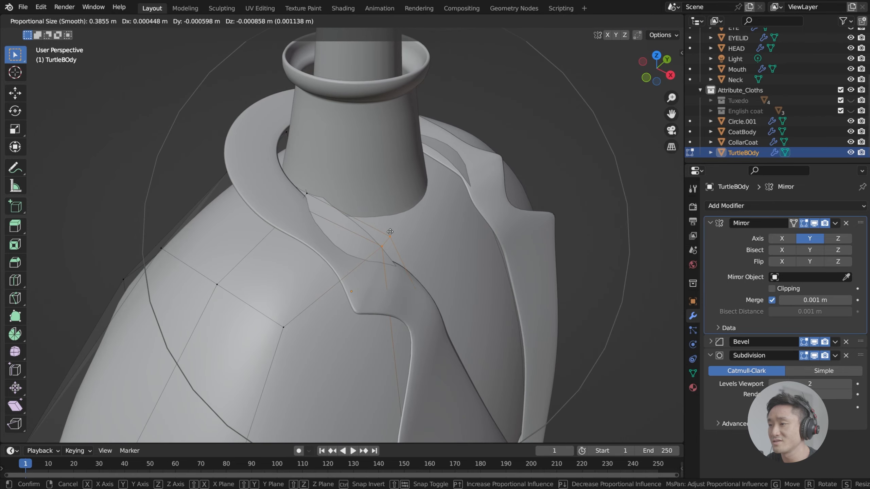
{"action": "right_click", "coordinate": [390, 234]}
{"action": "key", "text": "g"}
{"action": "key", "text": "x"}
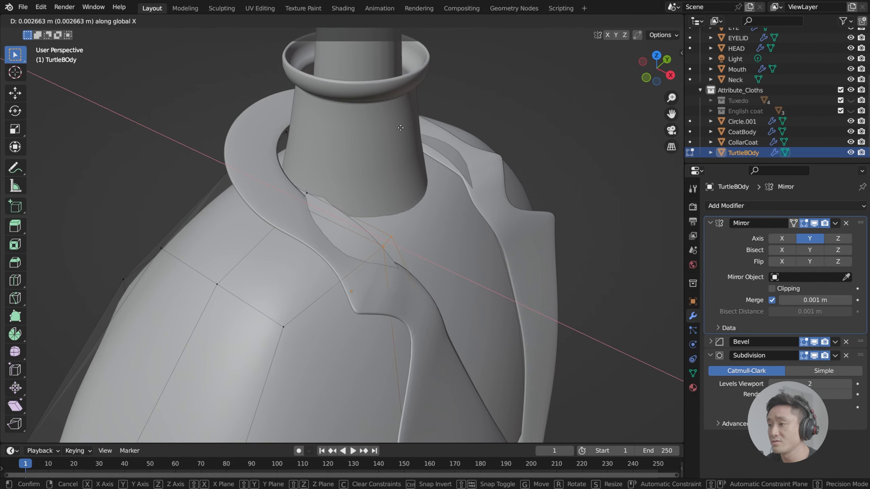
{"action": "right_click", "coordinate": [384, 131]}
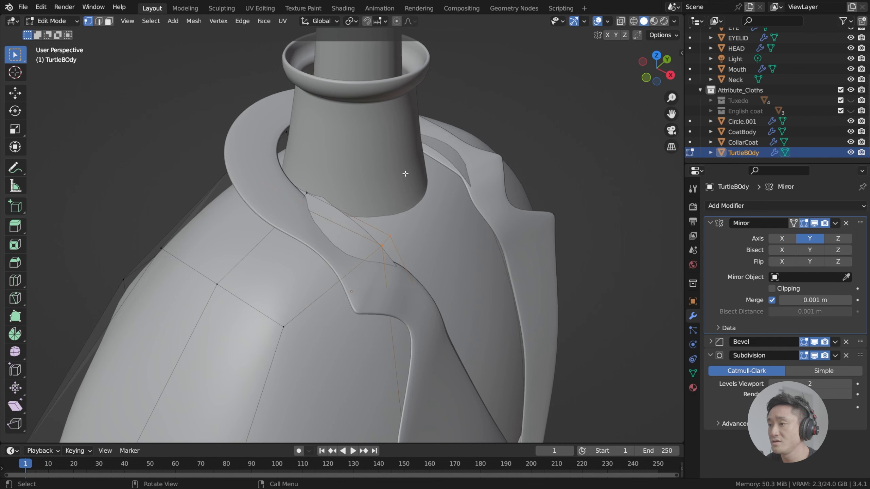
Step: Lower the two selected front neckline vertices together along Z toward the collar edge, with proportional editing off
{"action": "key", "text": "g"}
{"action": "key", "text": "z"}
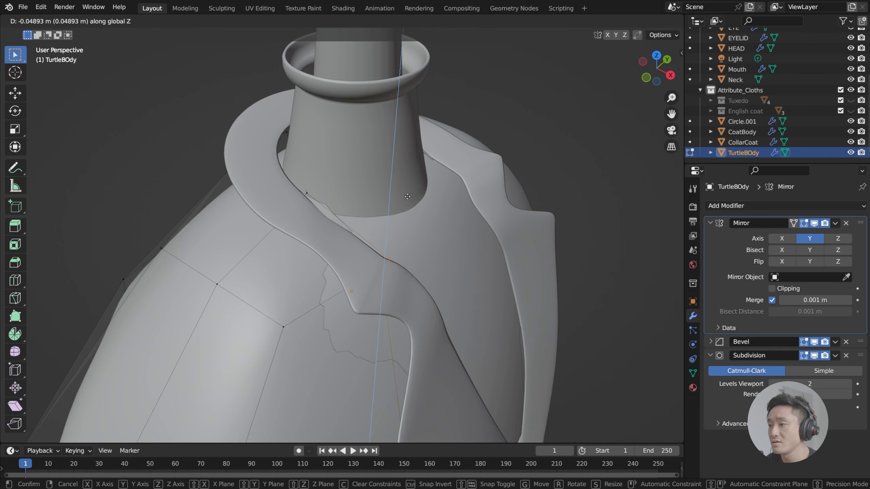
{"action": "left_click", "coordinate": [409, 186]}
Step: Lower the shoulder-side front neckline vertex about 0.025 m along Z beneath the collar
{"action": "middle_click_drag", "start_coordinate": [420, 206], "coordinate": [422, 189]}
{"action": "middle_click_drag", "start_coordinate": [412, 237], "coordinate": [401, 315]}
{"action": "middle_click_drag", "start_coordinate": [418, 259], "coordinate": [459, 296]}
{"action": "key", "text": "g"}
{"action": "key", "text": "z"}
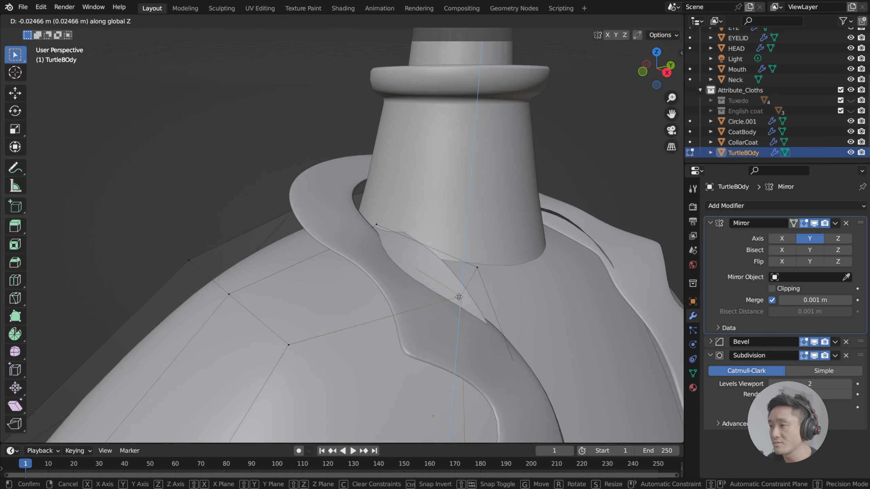
{"action": "left_click", "coordinate": [455, 299]}
Step: Lower the inner front neckline vertex nearest the neck about 0.027 m along Z
{"action": "middle_click_drag", "start_coordinate": [455, 298], "coordinate": [425, 259]}
{"action": "key", "text": "g"}
{"action": "key", "text": "z"}
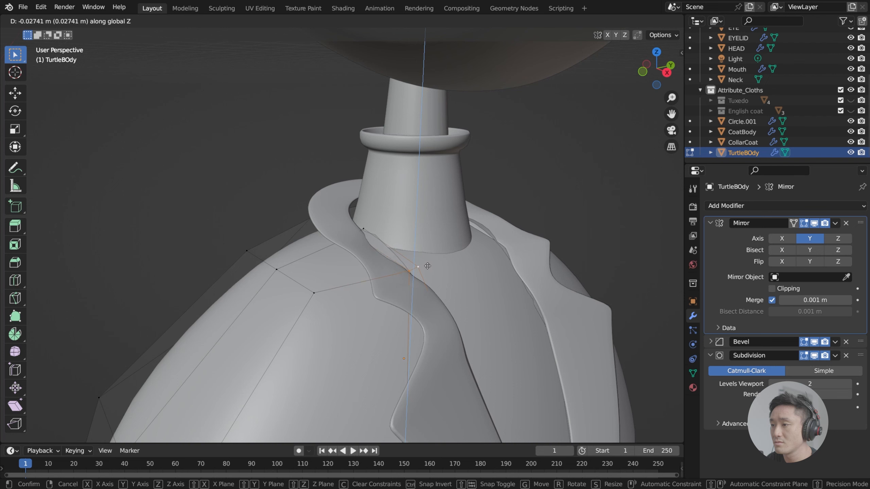
{"action": "left_click", "coordinate": [428, 263]}
Step: Add a centred loop cut to TurtleBOdy running from the front-side neckline down over the shoulder
{"action": "middle_click_drag", "start_coordinate": [428, 263], "coordinate": [379, 223]}
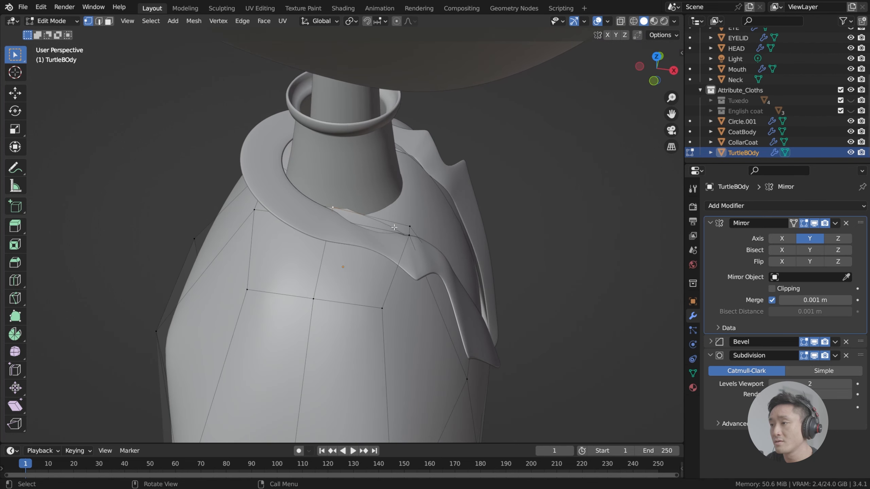
{"action": "key", "text": "ctrl+r"}
{"action": "left_click", "coordinate": [378, 223]}
{"action": "right_click", "coordinate": [380, 226]}
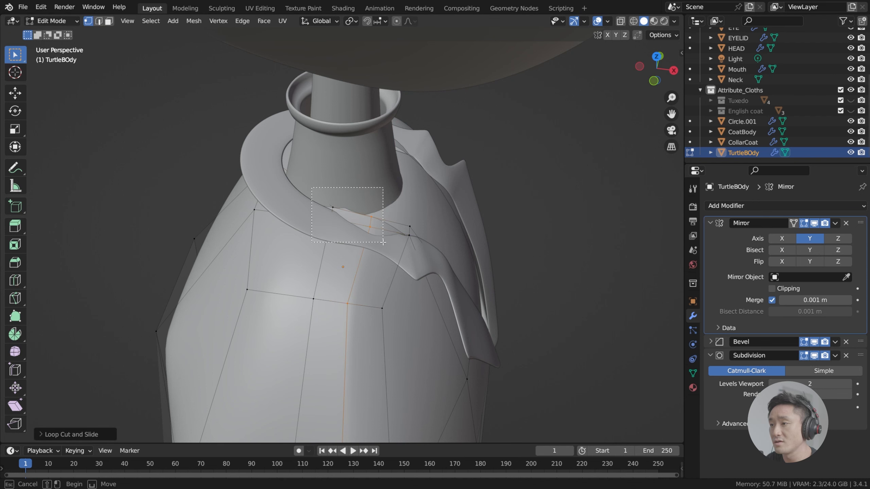
Step: Move the selected shoulder-side neckline vertices of TurtleBOdy about -0.02 m along Y, tucking them under the collar
{"action": "key", "text": "g"}
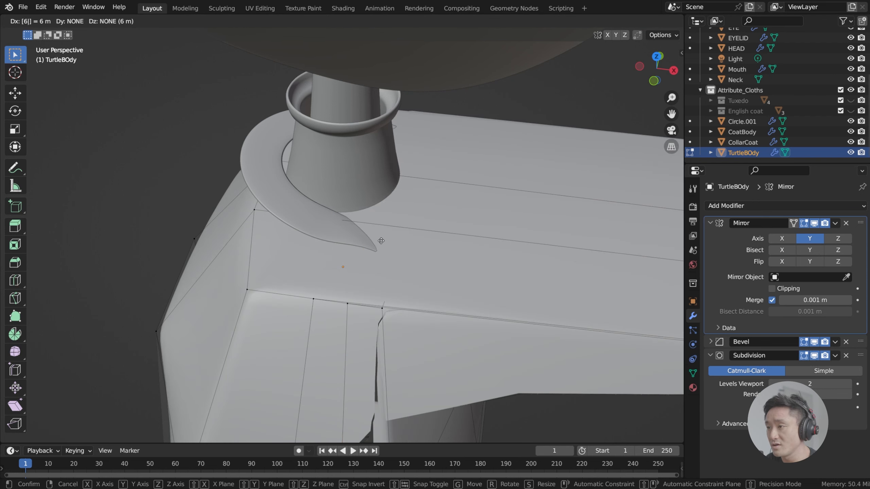
{"action": "right_click", "coordinate": [381, 241]}
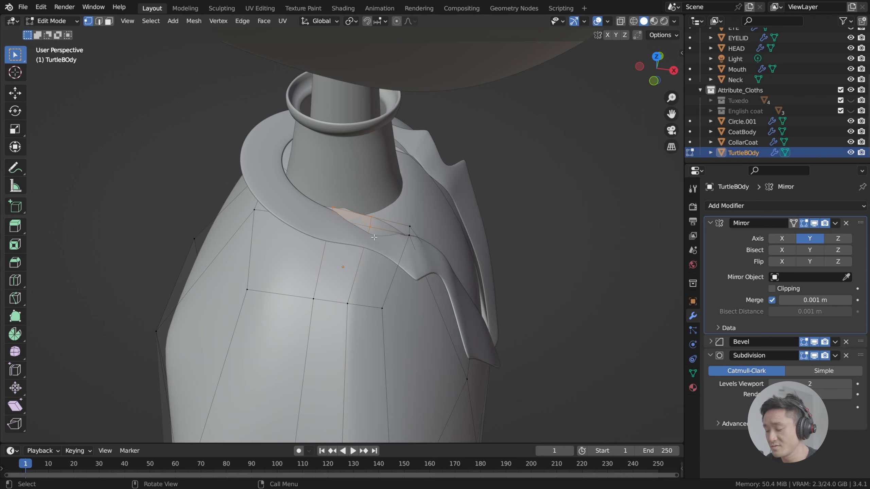
{"action": "key", "text": "g"}
{"action": "key", "text": "y"}
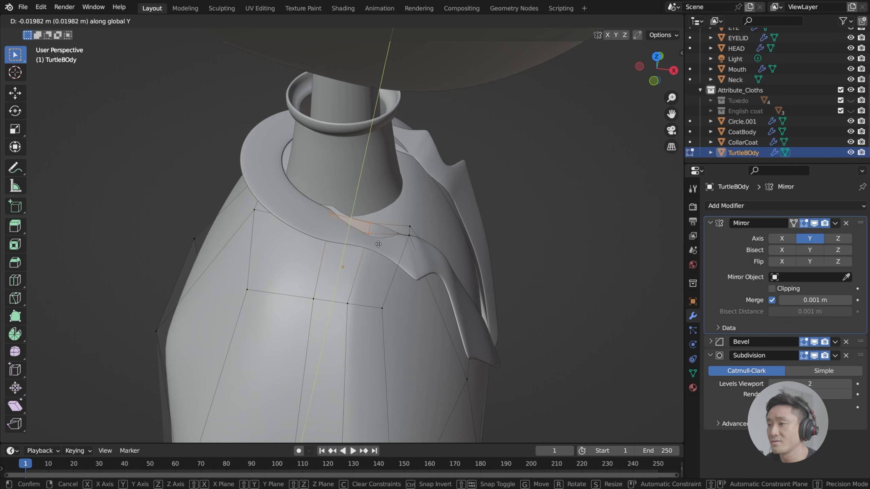
{"action": "left_click", "coordinate": [379, 242]}
{"action": "middle_click_drag", "start_coordinate": [378, 243], "coordinate": [390, 183]}
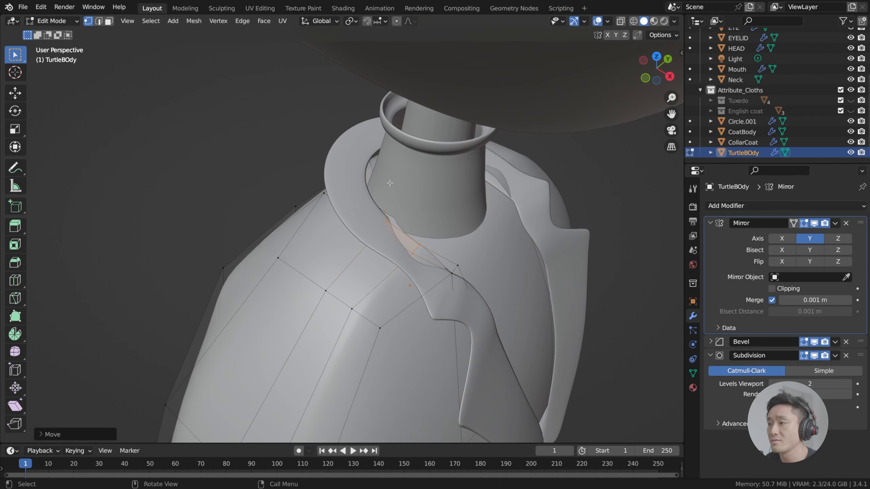
Step: With X-ray on, add a loop cut to TurtleBOdy running from the back-side neckline down over the shoulder
{"action": "left_click", "coordinate": [620, 22]}
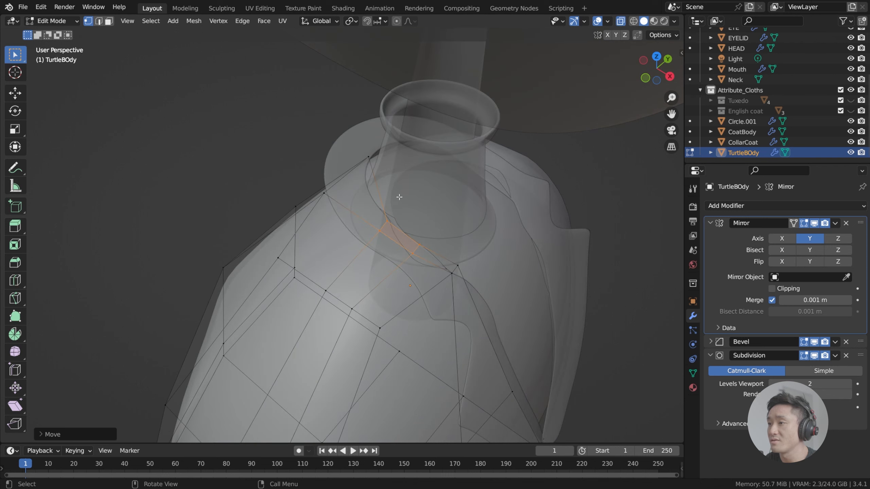
{"action": "key", "text": "ctrl+r"}
{"action": "left_click", "coordinate": [373, 187]}
{"action": "left_click", "coordinate": [373, 187]}
Step: Move the new cut's neckline vertex about -0.045 m along Y toward the shoulder
{"action": "left_click", "coordinate": [377, 185]}
{"action": "key", "text": "g"}
{"action": "key", "text": "x"}
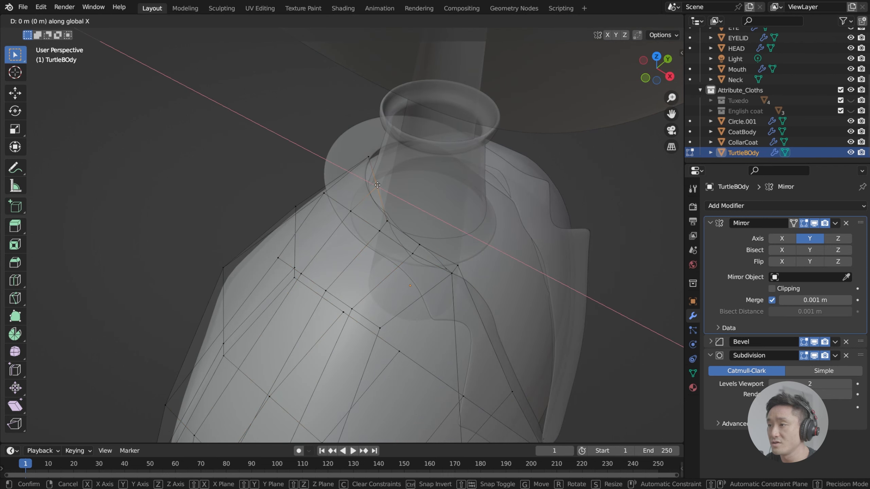
{"action": "key", "text": "y"}
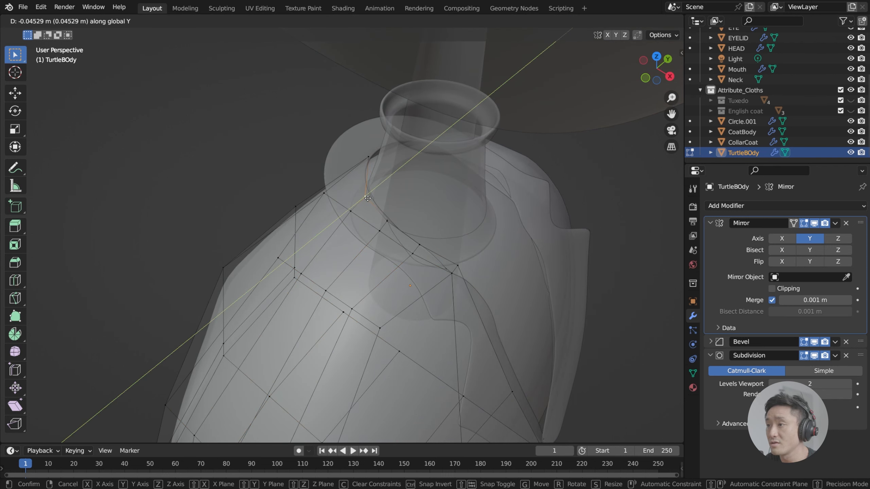
{"action": "left_click", "coordinate": [368, 198]}
{"action": "middle_click_drag", "start_coordinate": [363, 180], "coordinate": [387, 184]}
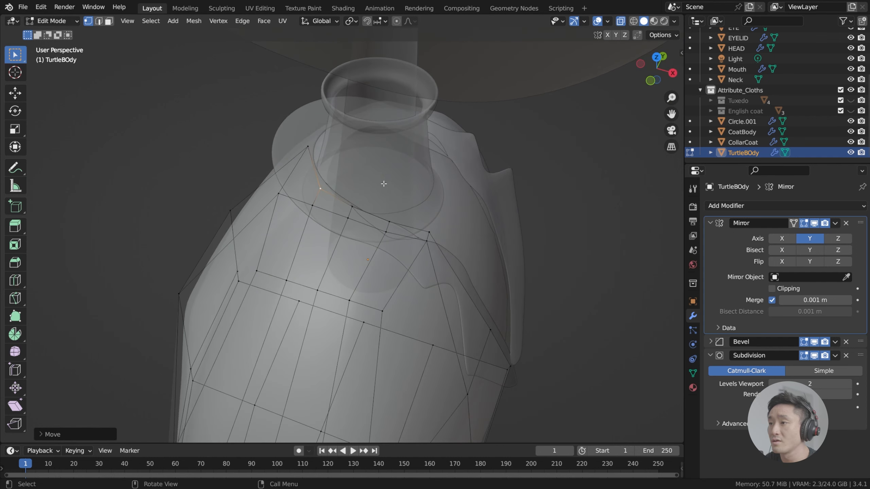
Step: Turn X-ray off and save the file, then resume editing the TurtleBOdy mesh
{"action": "middle_click_drag", "start_coordinate": [479, 154], "coordinate": [429, 181]}
{"action": "key", "text": "Tab"}
{"action": "mouse_move", "coordinate": [518, 149]}
{"action": "middle_mouse_down"}
{"action": "mouse_move", "coordinate": [437, 147]}
{"action": "mouse_move", "coordinate": [430, 139]}
{"action": "mouse_move", "coordinate": [435, 235]}
{"action": "mouse_move", "coordinate": [447, 230]}
{"action": "mouse_move", "coordinate": [388, 253]}
{"action": "mouse_move", "coordinate": [346, 233]}
{"action": "mouse_move", "coordinate": [346, 272]}
{"action": "mouse_move", "coordinate": [338, 274]}
{"action": "mouse_move", "coordinate": [433, 298]}
{"action": "mouse_move", "coordinate": [353, 286]}
{"action": "mouse_move", "coordinate": [280, 251]}
{"action": "middle_mouse_up"}
{"action": "left_click", "coordinate": [620, 21]}
{"action": "key", "text": "ctrl+s"}
{"action": "key", "text": "Tab"}
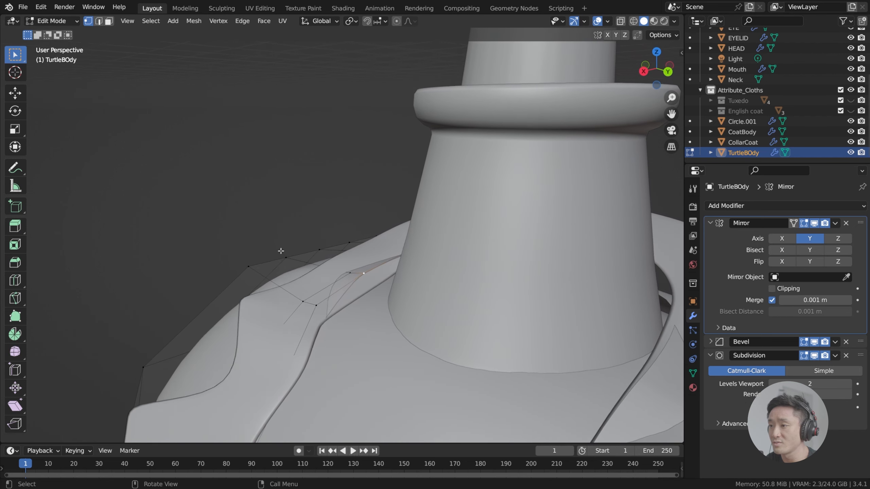
Step: Lower two front neckline vertices under the lapel along Z, the upper about 0.018 m and the lower about 0.006 m
{"action": "mouse_move", "coordinate": [381, 290]}
{"action": "middle_mouse_down"}
{"action": "mouse_move", "coordinate": [371, 283]}
{"action": "mouse_move", "coordinate": [397, 284]}
{"action": "middle_mouse_up"}
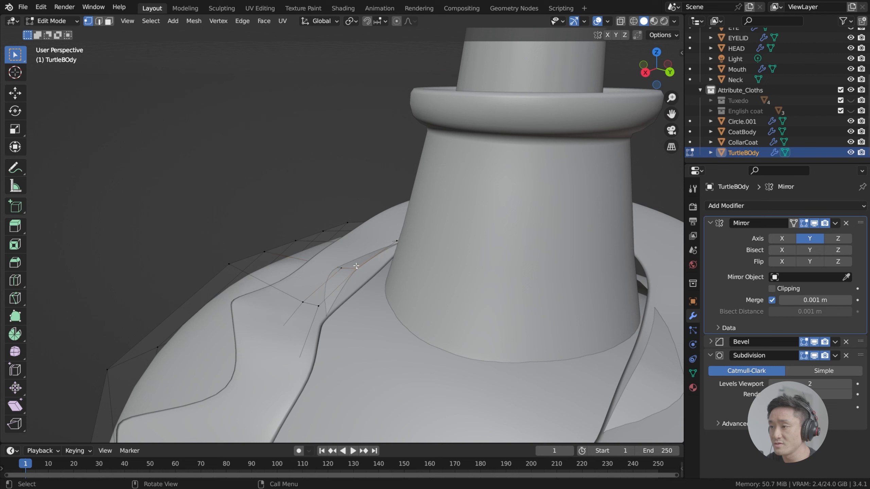
{"action": "key", "text": "g"}
{"action": "key", "text": "y"}
{"action": "key", "text": "z"}
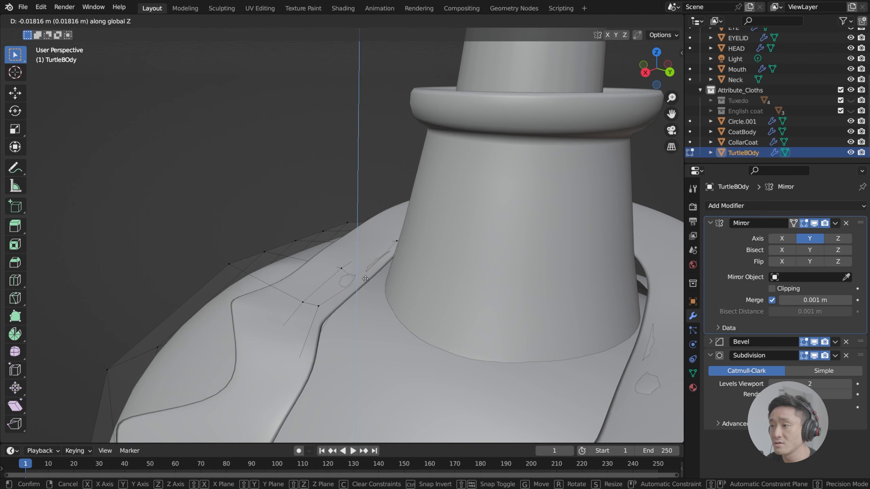
{"action": "key", "text": "y"}
{"action": "key", "text": "y"}
{"action": "key", "text": "z"}
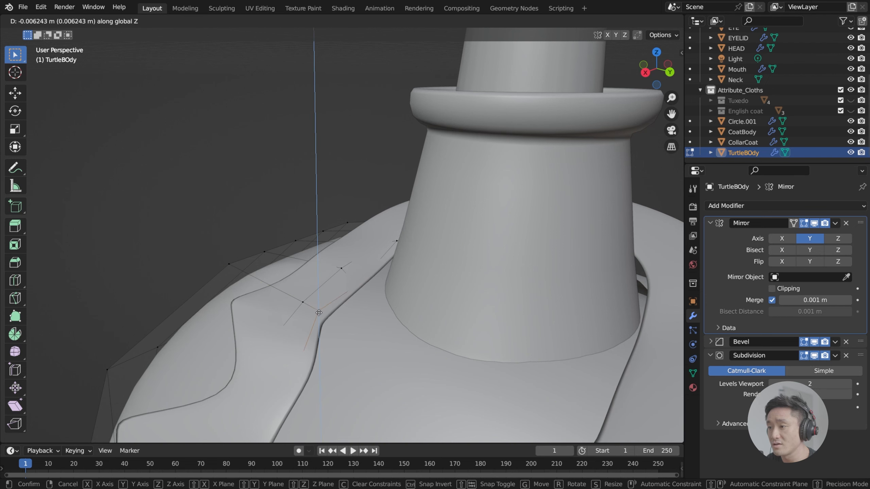
{"action": "left_click", "coordinate": [318, 313]}
{"action": "middle_click_drag", "start_coordinate": [318, 312], "coordinate": [314, 296]}
Step: Save the file from Object Mode and return to editing TurtleBOdy at the back of the neck
{"action": "scroll", "coordinate": [378, 314], "scroll_direction": "down", "scroll_amount": 6}
{"action": "key", "text": "Tab"}
{"action": "key", "text": "ctrl+s"}
{"action": "scroll", "coordinate": [354, 278], "scroll_direction": "up", "scroll_amount": 4}
{"action": "key", "text": "Tab"}
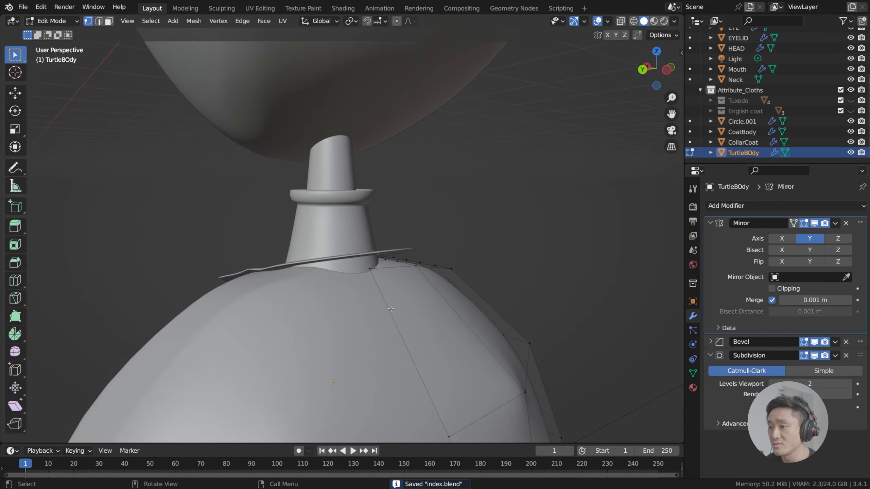
Step: Raise the centre back neckline vertex about 0.07 m along Z to close the gap below the collar
{"action": "middle_click_drag", "start_coordinate": [391, 309], "coordinate": [431, 271]}
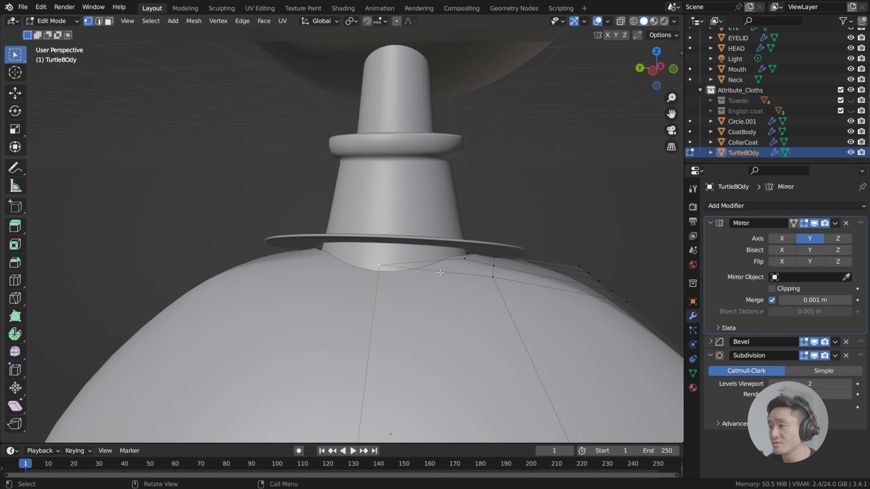
{"action": "key", "text": "g"}
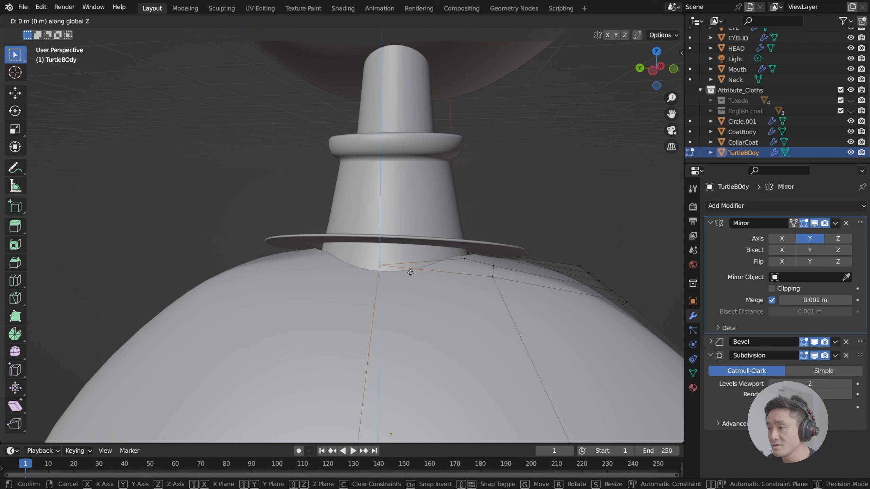
{"action": "key", "text": "z"}
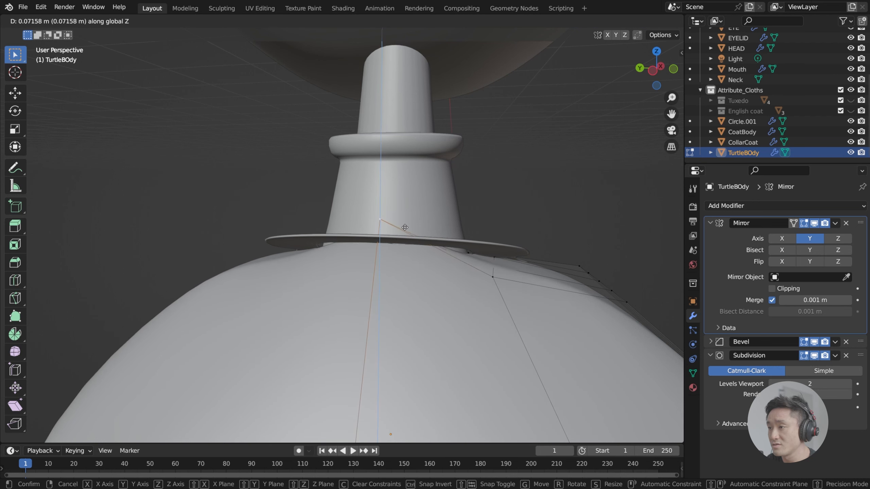
{"action": "left_click", "coordinate": [405, 227]}
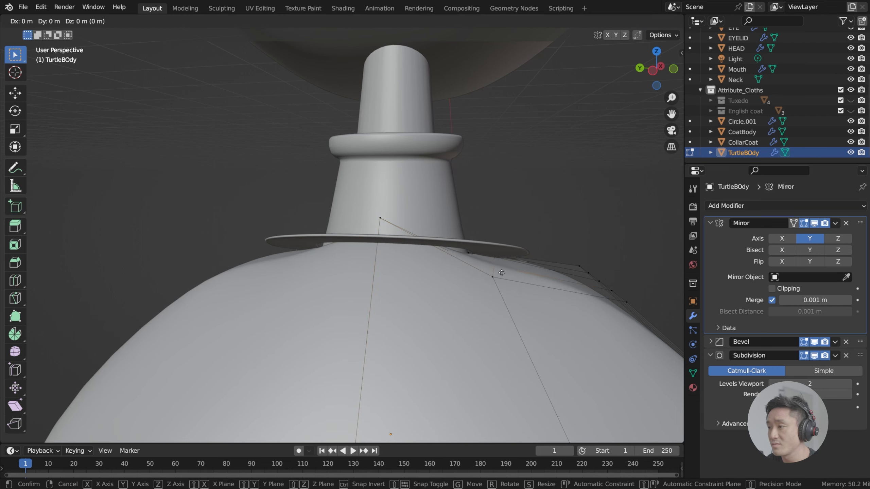
Step: Raise the back vertex beside the centre neckline about 0.063 m along Z toward the collar
{"action": "left_click", "coordinate": [496, 276]}
{"action": "key", "text": "g"}
{"action": "key", "text": "z"}
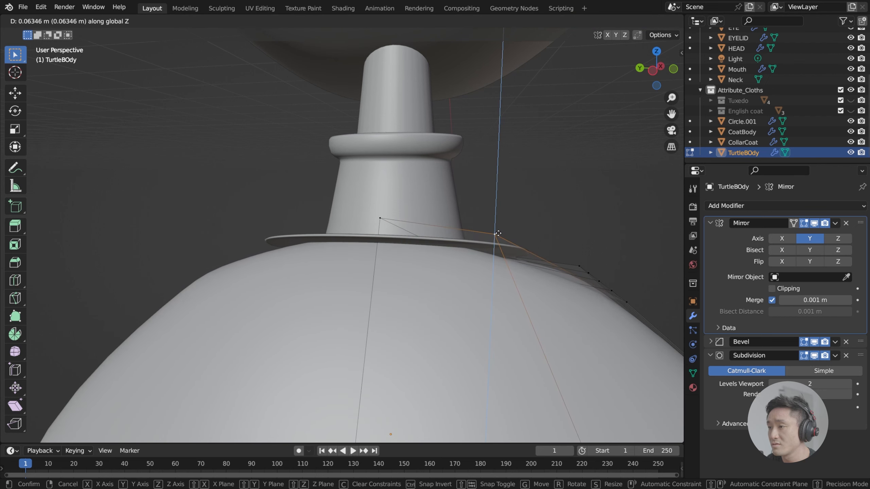
{"action": "left_click", "coordinate": [498, 234]}
Step: Add a centred loop cut through the back-side shoulder strip down from the neckline, using X-ray only for the cut
{"action": "middle_click_drag", "start_coordinate": [498, 235], "coordinate": [307, 313]}
{"action": "left_click", "coordinate": [621, 22]}
{"action": "scroll", "coordinate": [295, 328], "scroll_direction": "up", "scroll_amount": 4}
{"action": "scroll", "coordinate": [302, 303], "scroll_direction": "down", "scroll_amount": 4}
{"action": "key", "text": "ctrl+r"}
{"action": "left_click", "coordinate": [300, 284]}
{"action": "right_click", "coordinate": [300, 284]}
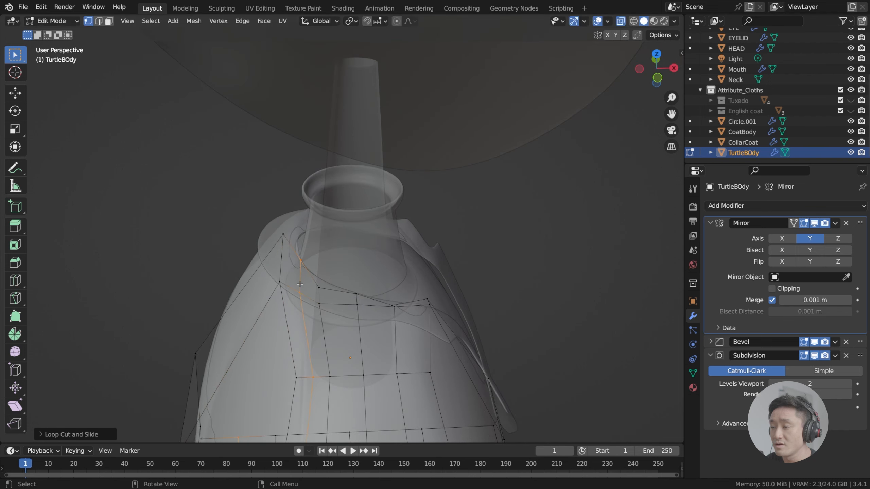
{"action": "left_click", "coordinate": [623, 22]}
{"action": "scroll", "coordinate": [357, 202], "scroll_direction": "up", "scroll_amount": 4}
Step: Move a shoulder-side neckline vertex freely to sit beneath the collar
{"action": "middle_click_drag", "start_coordinate": [357, 202], "coordinate": [375, 177]}
{"action": "left_click", "coordinate": [307, 267]}
{"action": "middle_click_drag", "start_coordinate": [307, 268], "coordinate": [257, 273]}
{"action": "key", "text": "g"}
{"action": "left_click", "coordinate": [328, 282]}
{"action": "scroll", "coordinate": [277, 258], "scroll_direction": "down", "scroll_amount": 4}
{"action": "scroll", "coordinate": [259, 253], "scroll_direction": "down", "scroll_amount": 3}
{"action": "scroll", "coordinate": [252, 259], "scroll_direction": "up", "scroll_amount": 4}
Step: Lower two neighbouring front neckline vertices beside the lapel along Z, the inner one by about 0.011 m
{"action": "left_click", "coordinate": [255, 267]}
{"action": "key", "text": "g"}
{"action": "key", "text": "z"}
{"action": "left_click", "coordinate": [254, 270]}
{"action": "left_click", "coordinate": [263, 268]}
{"action": "key", "text": "g"}
{"action": "key", "text": "z"}
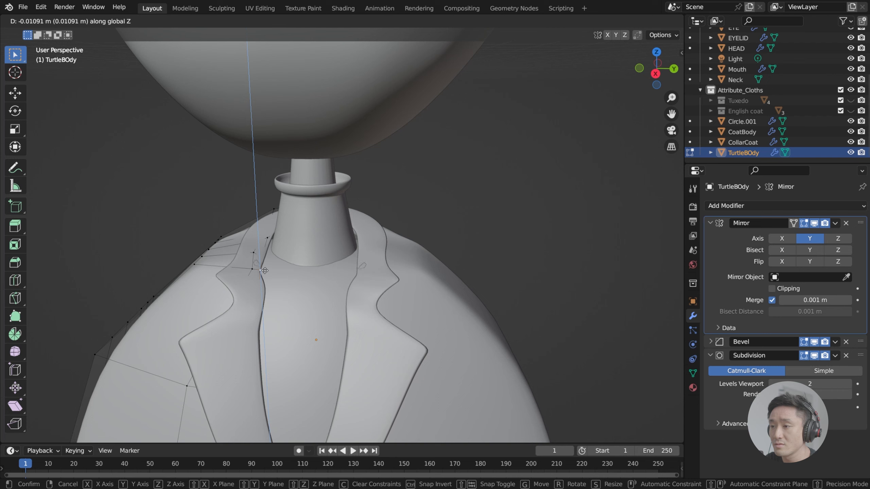
{"action": "left_click", "coordinate": [265, 273]}
{"action": "middle_click_drag", "start_coordinate": [265, 273], "coordinate": [404, 274]}
Step: Save the file and check the coat in Object Mode before resuming mesh editing
{"action": "key", "text": "ctrl+s"}
{"action": "scroll", "coordinate": [294, 250], "scroll_direction": "down", "scroll_amount": 2}
{"action": "scroll", "coordinate": [287, 249], "scroll_direction": "down", "scroll_amount": 3}
{"action": "key", "text": "Tab"}
{"action": "key", "text": "Tab"}
{"action": "scroll", "coordinate": [404, 274], "scroll_direction": "up", "scroll_amount": 2}
Step: Move the row of vertices along the top of the shoulder outward along negative Y
{"action": "middle_click_drag", "start_coordinate": [245, 243], "coordinate": [346, 265]}
{"action": "scroll", "coordinate": [320, 266], "scroll_direction": "up", "scroll_amount": 3}
{"action": "scroll", "coordinate": [353, 279], "scroll_direction": "up", "scroll_amount": 3}
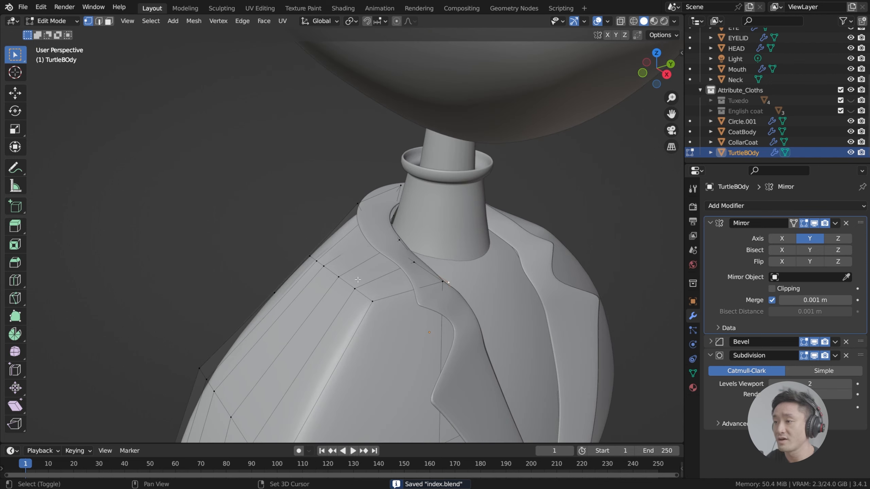
{"action": "middle_click_drag", "start_coordinate": [322, 265], "coordinate": [279, 249]}
{"action": "left_click_drag", "start_coordinate": [269, 248], "coordinate": [341, 280]}
{"action": "key", "text": "g"}
{"action": "key", "text": "y"}
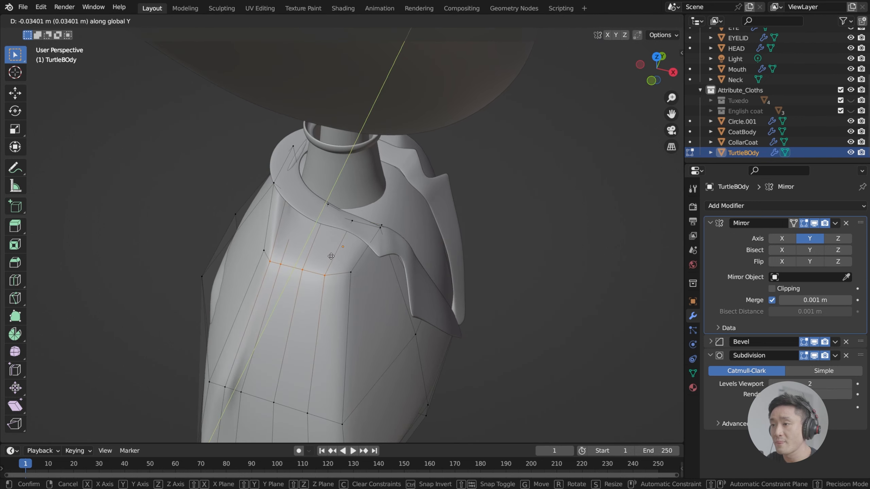
{"action": "left_click", "coordinate": [325, 264]}
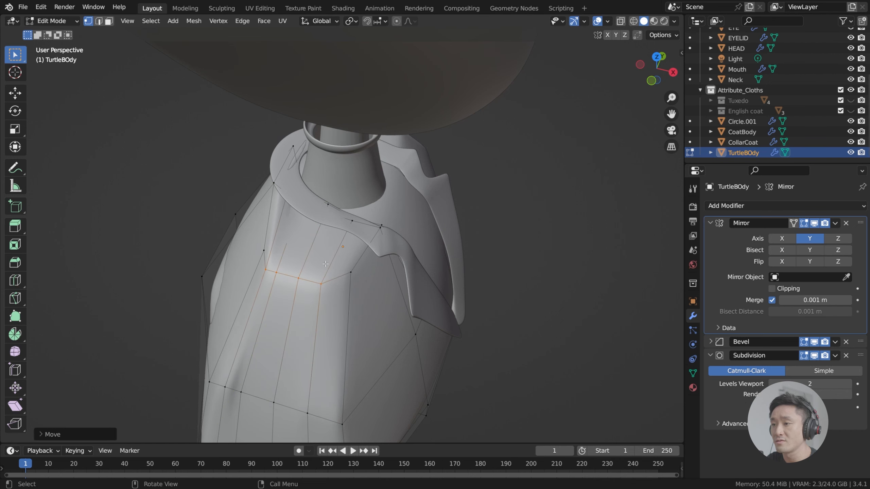
Step: Move the middle vertices of the upper-arm row about -0.046 m along Y to round the side
{"action": "middle_click_drag", "start_coordinate": [325, 264], "coordinate": [467, 308]}
{"action": "key", "text": "g"}
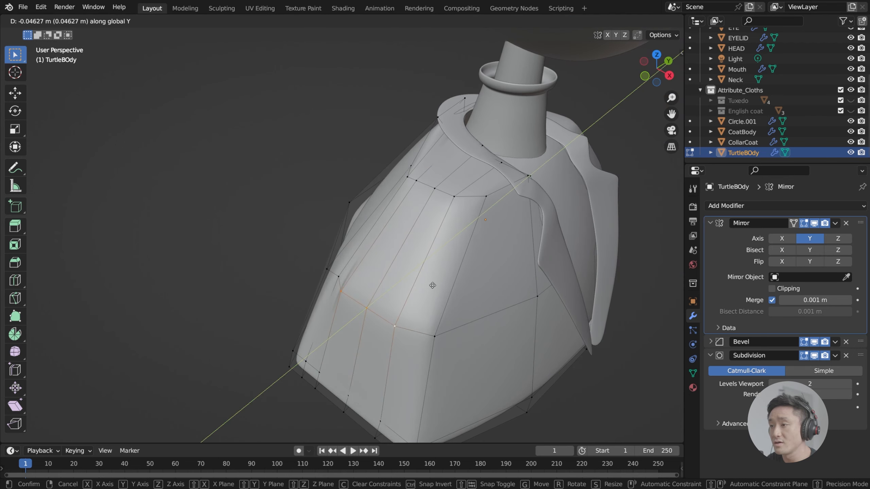
{"action": "left_click", "coordinate": [433, 287]}
{"action": "middle_click_drag", "start_coordinate": [433, 286], "coordinate": [432, 271]}
Step: Move the upper-arm row vertex next to the back corner slightly outward along negative Y
{"action": "left_click", "coordinate": [320, 293]}
{"action": "key", "text": "g"}
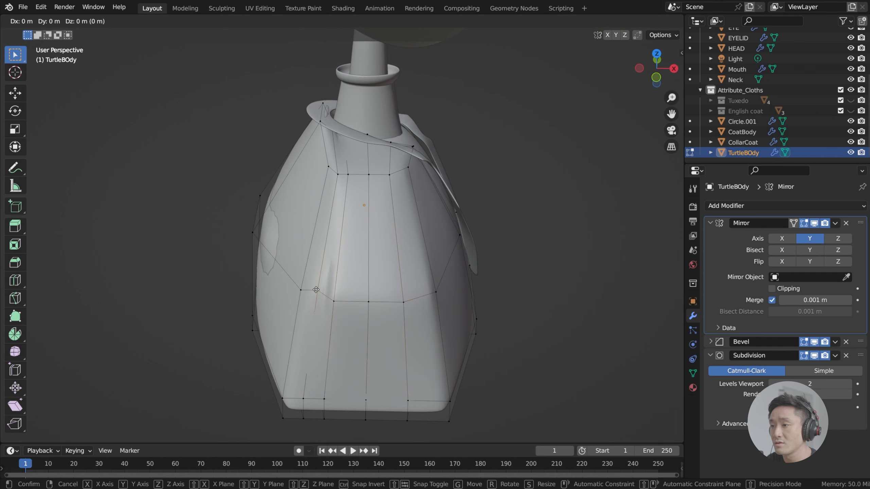
{"action": "key", "text": "y"}
{"action": "left_click", "coordinate": [312, 296]}
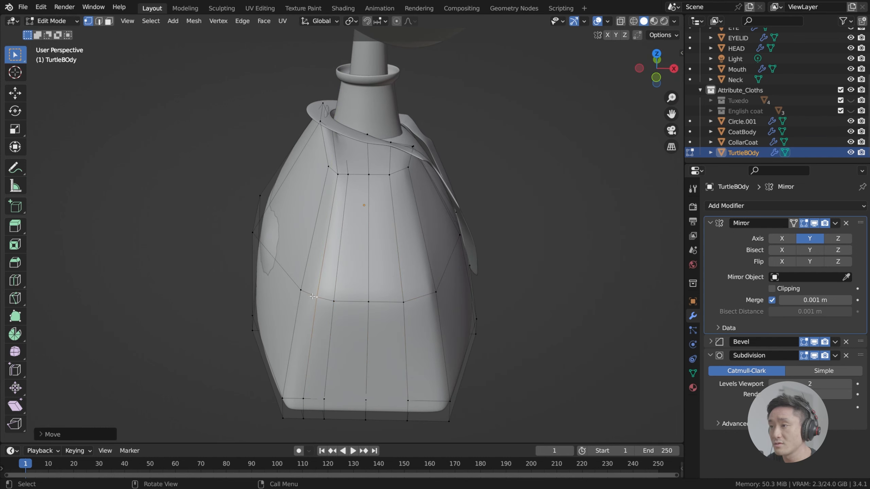
Step: Move the centre vertex of the upper-arm row about -0.03 m along Y
{"action": "middle_click_drag", "start_coordinate": [344, 227], "coordinate": [286, 217]}
{"action": "middle_click_drag", "start_coordinate": [389, 254], "coordinate": [369, 217]}
{"action": "scroll", "coordinate": [353, 233], "scroll_direction": "up", "scroll_amount": 3}
{"action": "key", "text": "Tab"}
{"action": "key", "text": "Tab"}
{"action": "middle_click_drag", "start_coordinate": [355, 264], "coordinate": [353, 282]}
{"action": "left_click", "coordinate": [369, 285]}
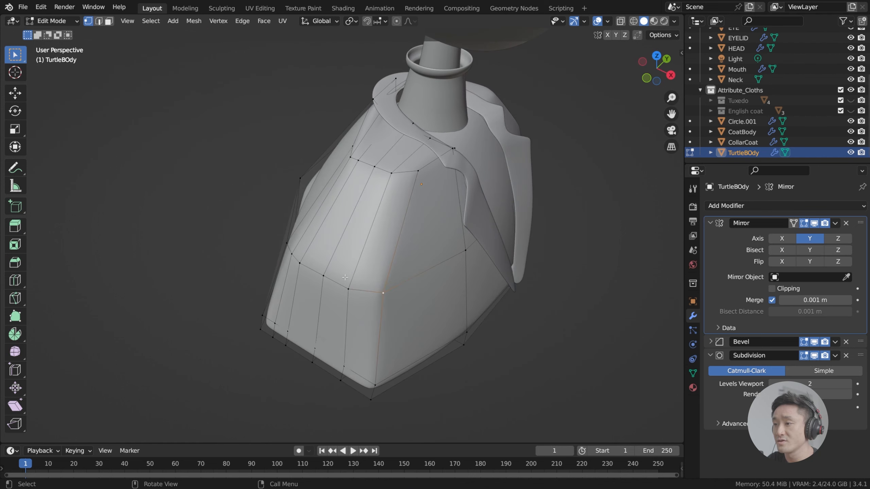
{"action": "left_click", "coordinate": [319, 275]}
{"action": "key", "text": "g"}
{"action": "key", "text": "y"}
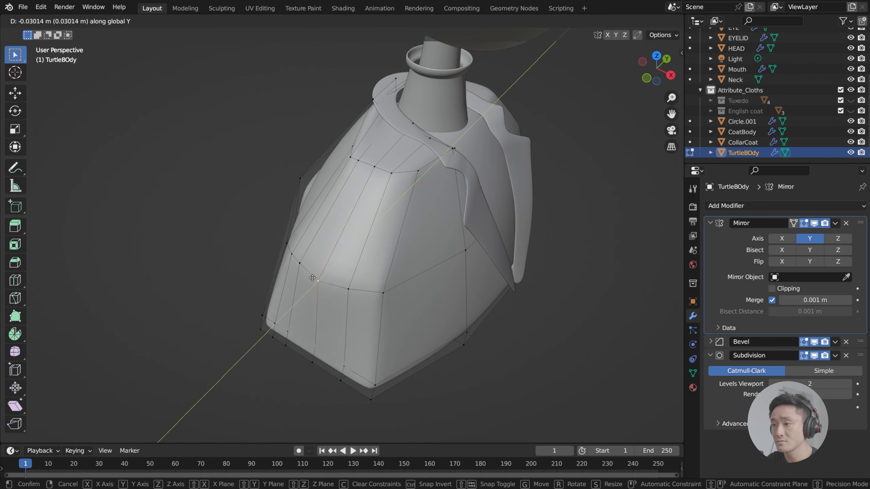
{"action": "left_click", "coordinate": [312, 278]}
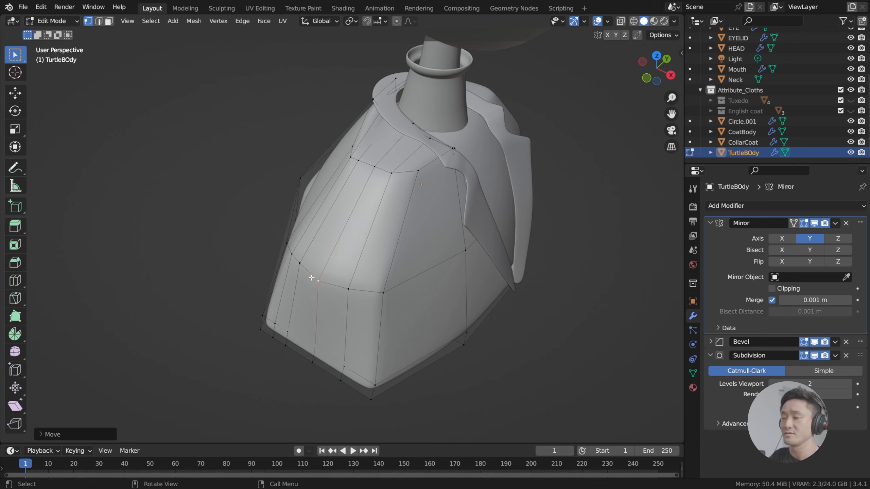
Step: Leave Edit Mode on TurtleBOdy and save the file
{"action": "key", "text": "Tab"}
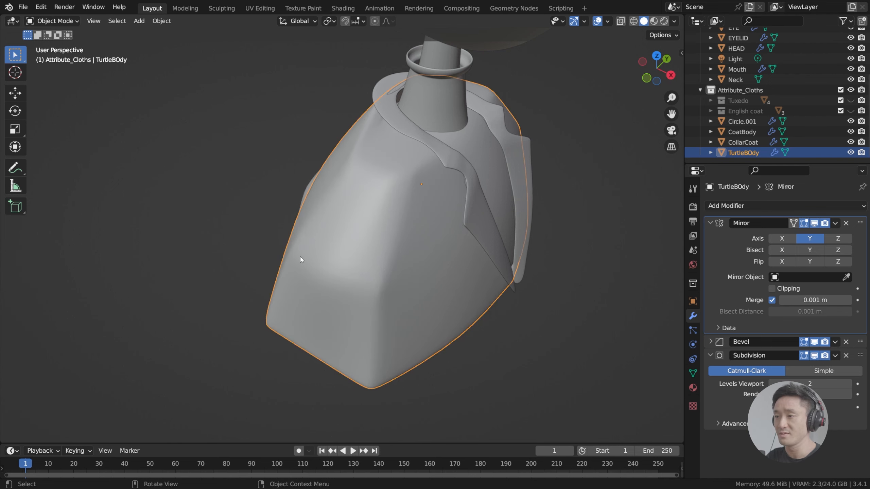
{"action": "middle_click_drag", "start_coordinate": [396, 233], "coordinate": [350, 201]}
{"action": "key", "text": "ctrl+s"}
{"action": "scroll", "coordinate": [351, 201], "scroll_direction": "down", "scroll_amount": 3}
{"action": "key", "text": "Tab"}
{"action": "middle_click_drag", "start_coordinate": [311, 230], "coordinate": [347, 250]}
{"action": "key", "text": "ctrl+r"}
{"action": "key", "text": "Escape"}
Step: Select the outer side vertices of TurtleBOdy from the upper arm to the hem, and save the file in Object Mode
{"action": "middle_click_drag", "start_coordinate": [263, 284], "coordinate": [278, 247]}
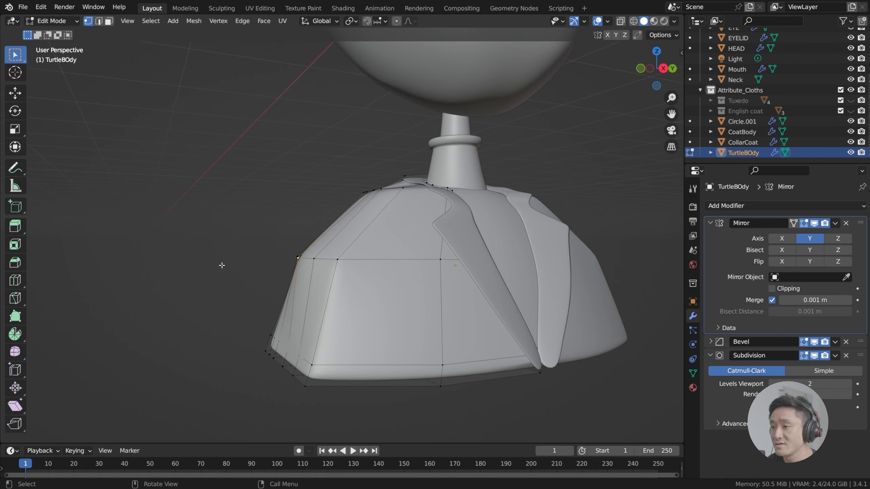
{"action": "left_click_drag", "start_coordinate": [215, 248], "coordinate": [353, 395]}
{"action": "middle_click_drag", "start_coordinate": [349, 334], "coordinate": [332, 308]}
{"action": "scroll", "coordinate": [349, 284], "scroll_direction": "up", "scroll_amount": 2}
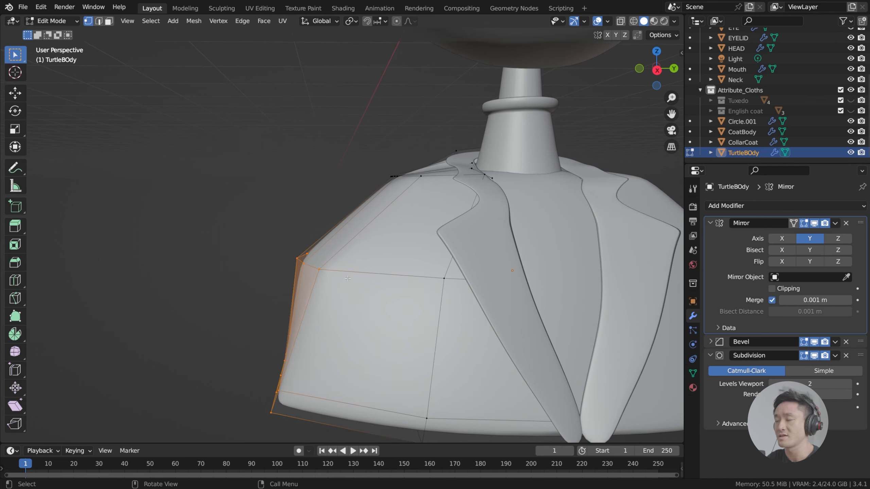
{"action": "key", "text": "ctrl+s"}
{"action": "scroll", "coordinate": [337, 287], "scroll_direction": "down", "scroll_amount": 2}
{"action": "key", "text": "Tab"}
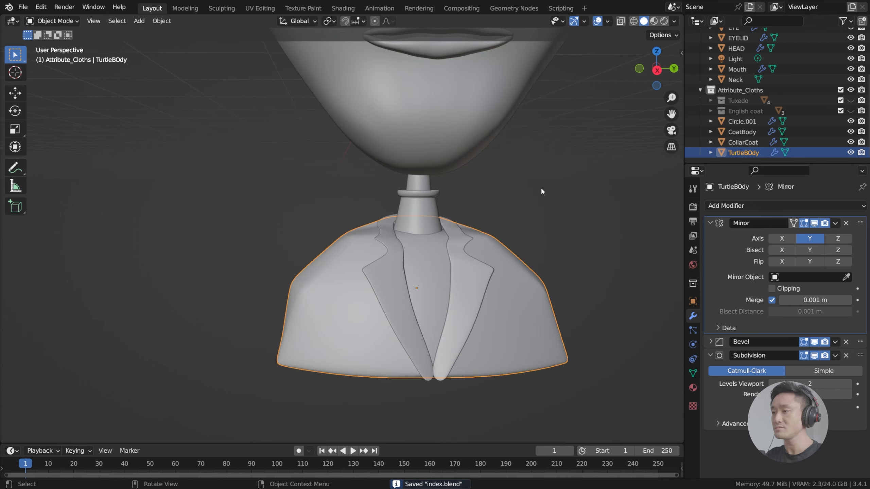
Step: Add a loop cut to TurtleBOdy across the shoulder, between the collar and the shoulder-top vertex row
{"action": "scroll", "coordinate": [503, 200], "scroll_direction": "down", "scroll_amount": 3}
{"action": "middle_click_drag", "start_coordinate": [503, 200], "coordinate": [416, 231]}
{"action": "key", "text": "Tab"}
{"action": "scroll", "coordinate": [460, 208], "scroll_direction": "up", "scroll_amount": 2}
{"action": "scroll", "coordinate": [391, 236], "scroll_direction": "up", "scroll_amount": 4}
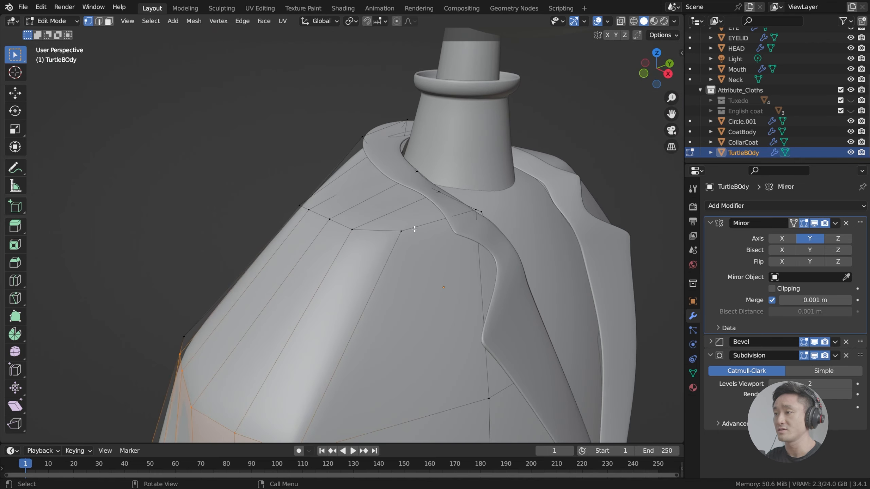
{"action": "mouse_move", "coordinate": [388, 204]}
{"action": "middle_mouse_down"}
{"action": "mouse_move", "coordinate": [406, 207]}
{"action": "mouse_move", "coordinate": [383, 192]}
{"action": "mouse_move", "coordinate": [385, 204]}
{"action": "middle_mouse_up"}
{"action": "key", "text": "ctrl+r"}
{"action": "left_click", "coordinate": [406, 207]}
{"action": "left_click", "coordinate": [406, 207]}
{"action": "scroll", "coordinate": [411, 196], "scroll_direction": "up", "scroll_amount": 5}
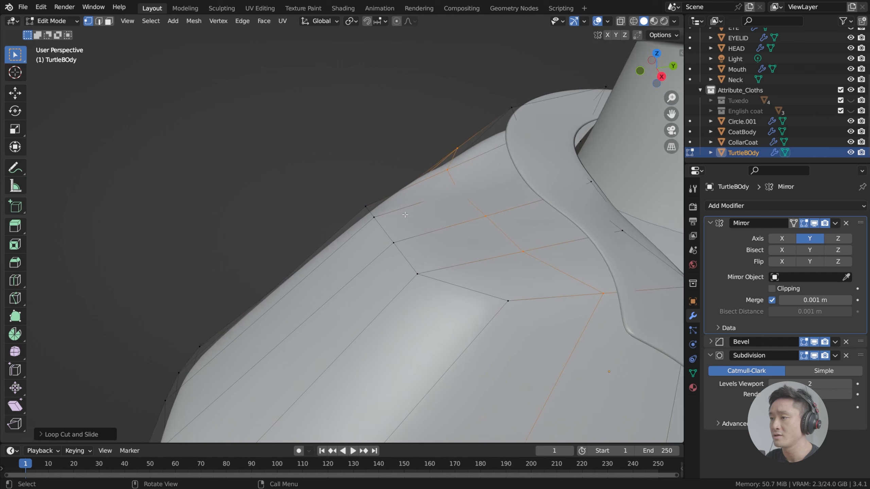
Step: Raise the middle vertices of the new shoulder loop along Z to round out the slope beside the collar
{"action": "left_click", "coordinate": [437, 184]}
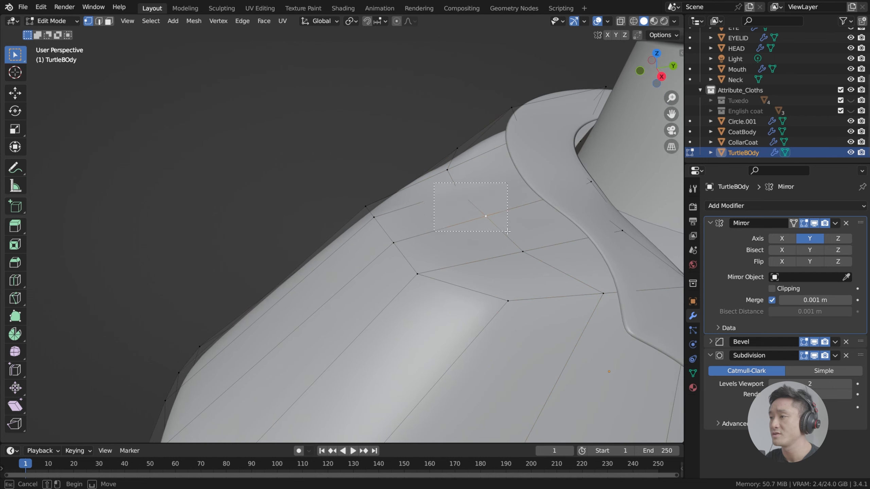
{"action": "key", "text": "g"}
{"action": "key", "text": "z"}
{"action": "left_click", "coordinate": [508, 219]}
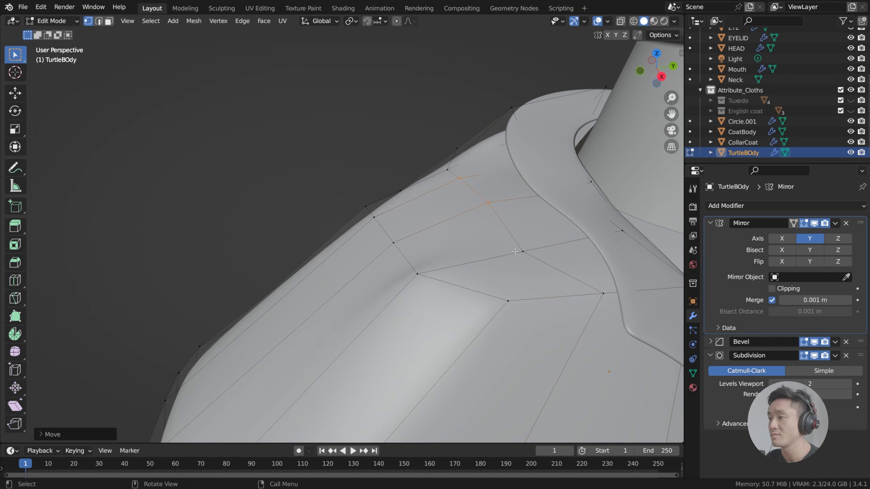
{"action": "left_click", "coordinate": [521, 249]}
{"action": "key", "text": "g"}
{"action": "key", "text": "z"}
{"action": "left_click", "coordinate": [519, 237]}
Step: Raise the neckline vertex hidden beneath the side of the collar by about 0.01 m along Z, and fine-tune its height
{"action": "middle_click_drag", "start_coordinate": [519, 237], "coordinate": [437, 229]}
{"action": "left_click", "coordinate": [324, 192]}
{"action": "key", "text": "g"}
{"action": "key", "text": "z"}
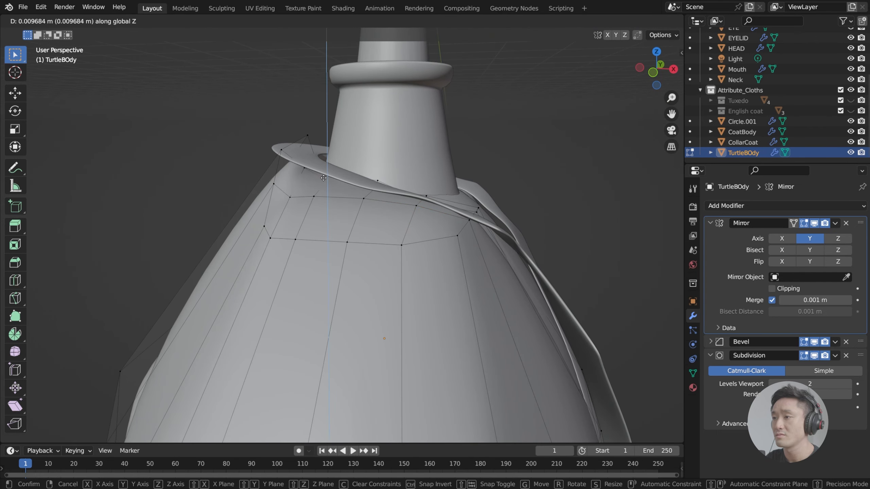
{"action": "left_click", "coordinate": [325, 179]}
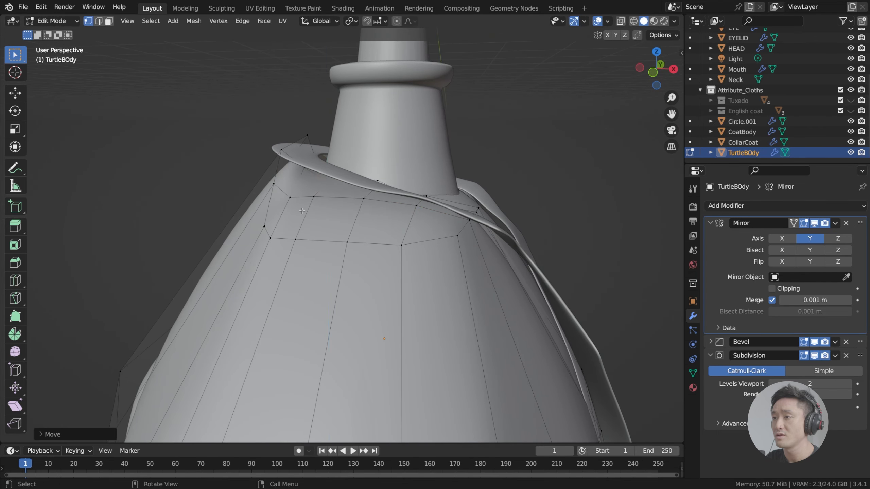
{"action": "left_click", "coordinate": [322, 190]}
{"action": "key", "text": "g"}
{"action": "key", "text": "z"}
{"action": "left_click", "coordinate": [320, 195]}
Step: Nudge the rear vertices of the shoulder-top row, moving one freely and the other along Z
{"action": "middle_click_drag", "start_coordinate": [320, 197], "coordinate": [308, 207]}
{"action": "left_click", "coordinate": [299, 233]}
{"action": "key", "text": "g"}
{"action": "left_click", "coordinate": [295, 232]}
{"action": "left_click", "coordinate": [284, 230]}
{"action": "key", "text": "g"}
{"action": "key", "text": "z"}
{"action": "left_click", "coordinate": [284, 230]}
{"action": "scroll", "coordinate": [284, 231], "scroll_direction": "down", "scroll_amount": 7}
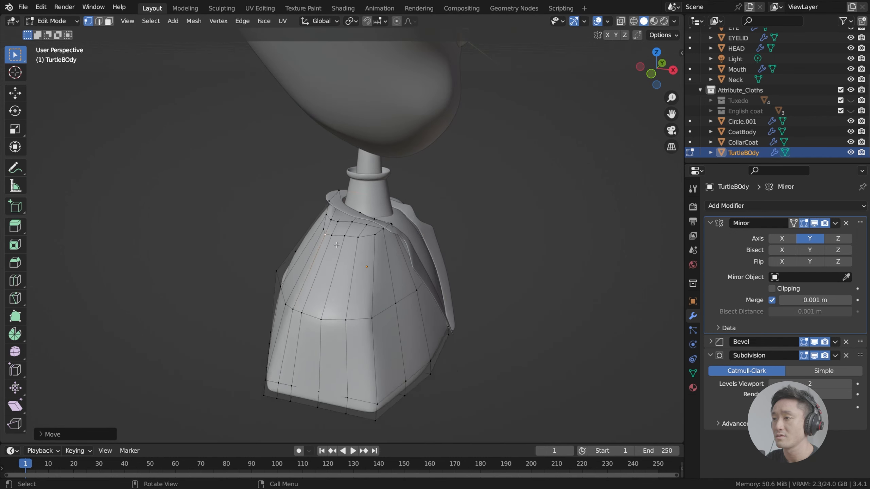
Step: Leave Edit Mode on TurtleBOdy, save the file and check the coat from the front
{"action": "key", "text": "Tab"}
{"action": "middle_click_drag", "start_coordinate": [320, 232], "coordinate": [279, 234]}
{"action": "mouse_move", "coordinate": [374, 255]}
{"action": "middle_mouse_down"}
{"action": "mouse_move", "coordinate": [346, 233]}
{"action": "mouse_move", "coordinate": [381, 252]}
{"action": "middle_mouse_up"}
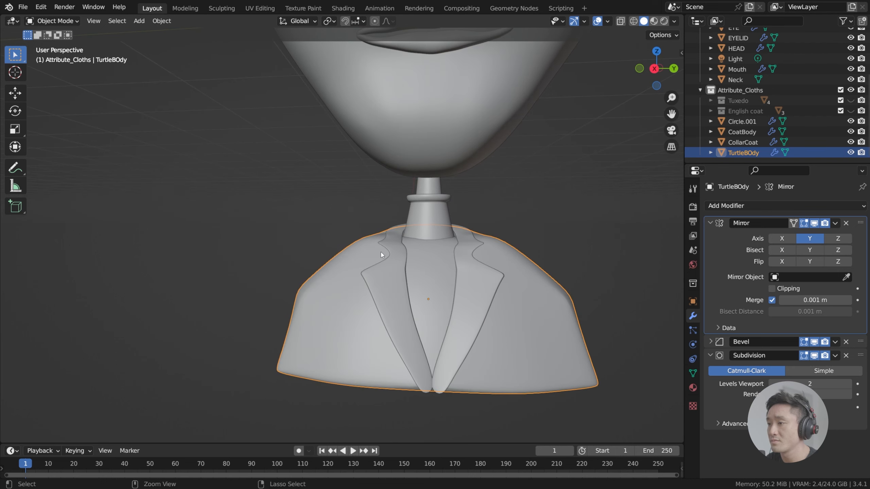
{"action": "key", "text": "ctrl+s"}
{"action": "scroll", "coordinate": [381, 251], "scroll_direction": "down", "scroll_amount": 4}
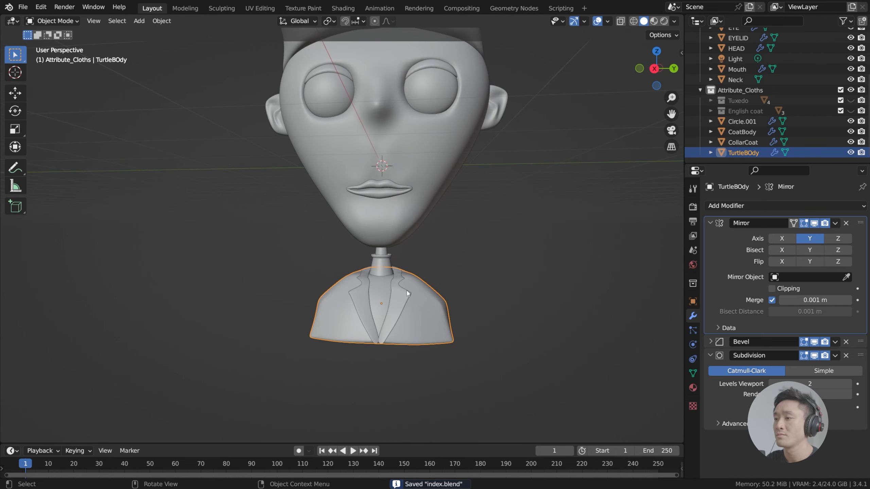
{"action": "scroll", "coordinate": [408, 293], "scroll_direction": "up", "scroll_amount": 3}
{"action": "middle_click_drag", "start_coordinate": [410, 295], "coordinate": [423, 244]}
{"action": "key", "text": "Tab"}
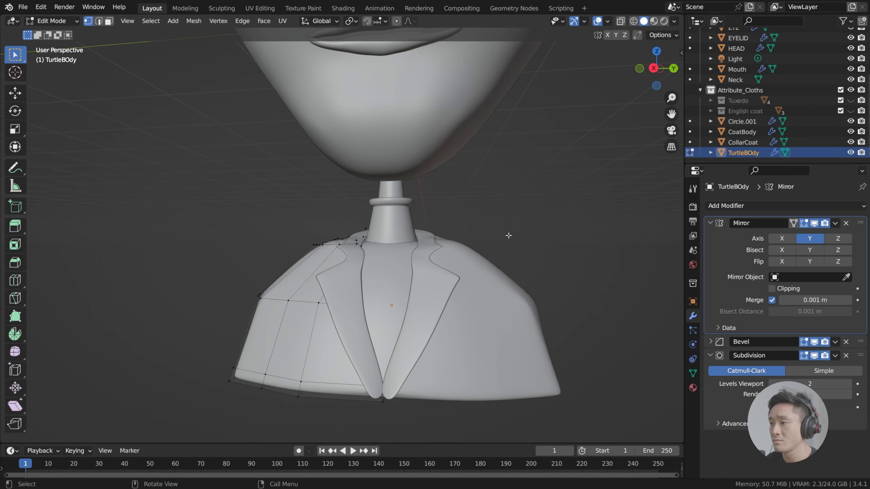
{"action": "key", "text": "Tab"}
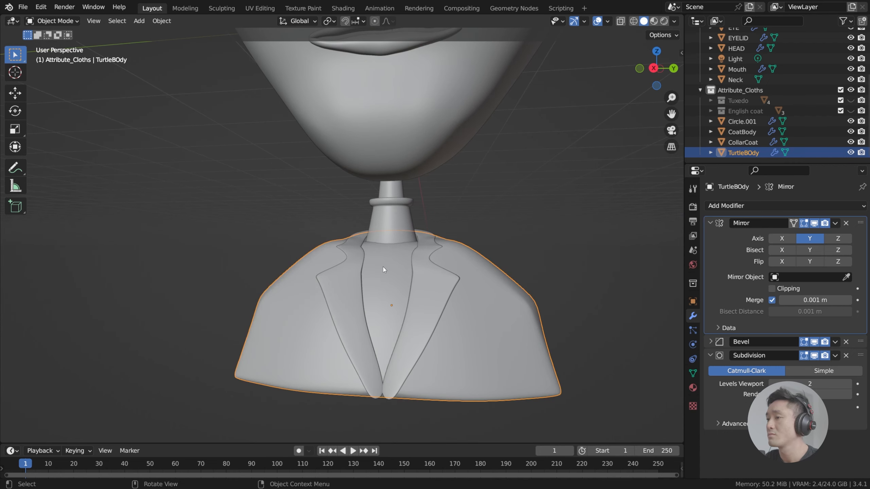
Step: In Edit Mode, move the outer upper-arm vertices of TurtleBOdy along Z and along Y to reshape the coat's side
{"action": "key", "text": "Tab"}
{"action": "mouse_move", "coordinate": [296, 266]}
{"action": "middle_mouse_down"}
{"action": "mouse_move", "coordinate": [311, 271]}
{"action": "mouse_move", "coordinate": [301, 274]}
{"action": "middle_mouse_up"}
{"action": "left_click", "coordinate": [293, 273]}
{"action": "key", "text": "g"}
{"action": "key", "text": "z"}
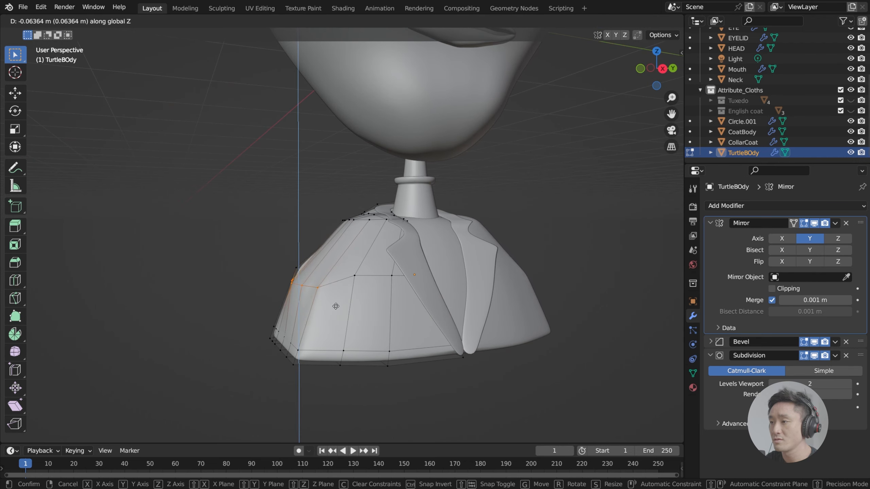
{"action": "left_click", "coordinate": [332, 297]}
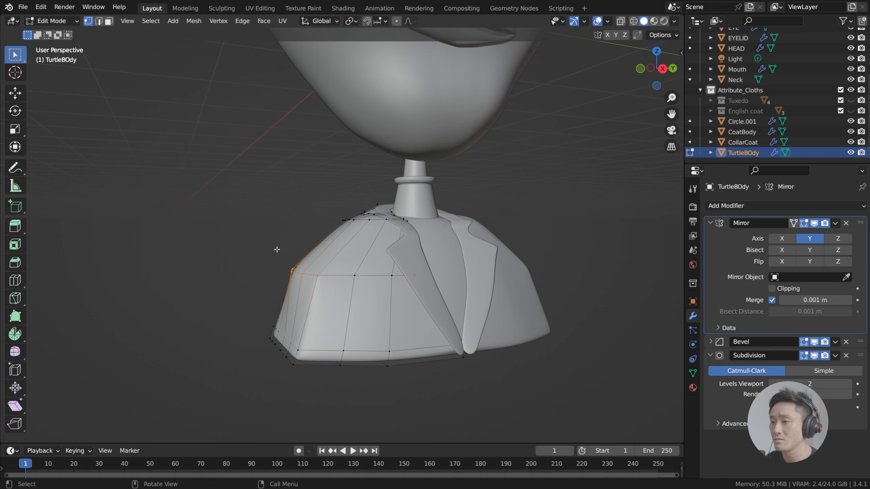
{"action": "middle_click_drag", "start_coordinate": [278, 248], "coordinate": [294, 258]}
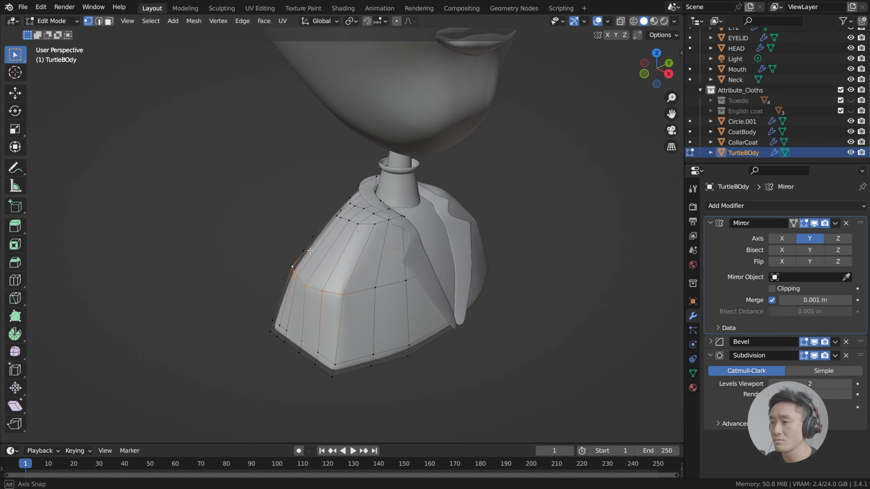
{"action": "key", "text": "g"}
{"action": "key", "text": "z"}
{"action": "left_click", "coordinate": [300, 243]}
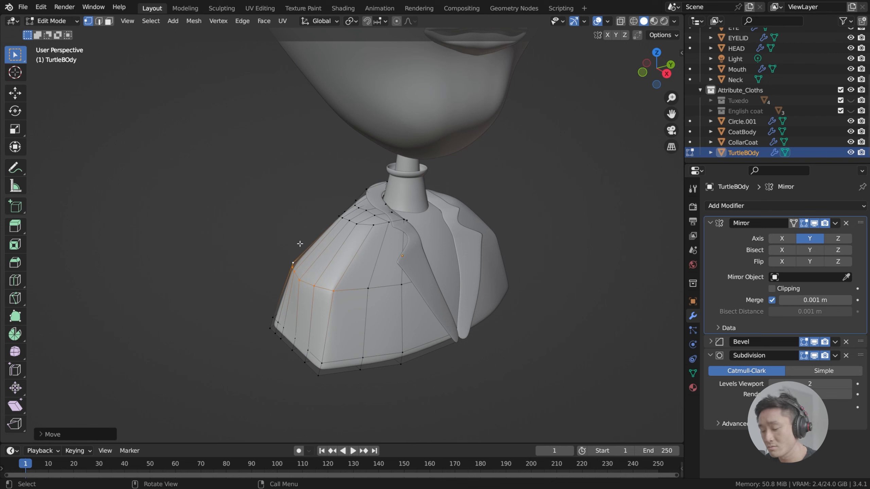
{"action": "key", "text": "g"}
{"action": "key", "text": "y"}
{"action": "left_click", "coordinate": [303, 245]}
Step: Add a centred loop cut to TurtleBOdy between the shoulder-top row and the upper-arm row
{"action": "middle_click_drag", "start_coordinate": [304, 245], "coordinate": [332, 242]}
{"action": "key", "text": "ctrl+r"}
{"action": "left_click", "coordinate": [341, 245]}
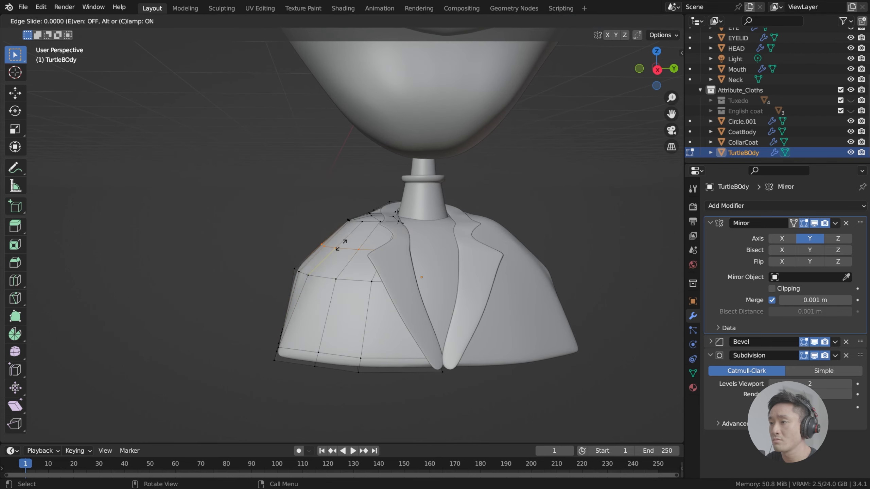
{"action": "right_click", "coordinate": [341, 245]}
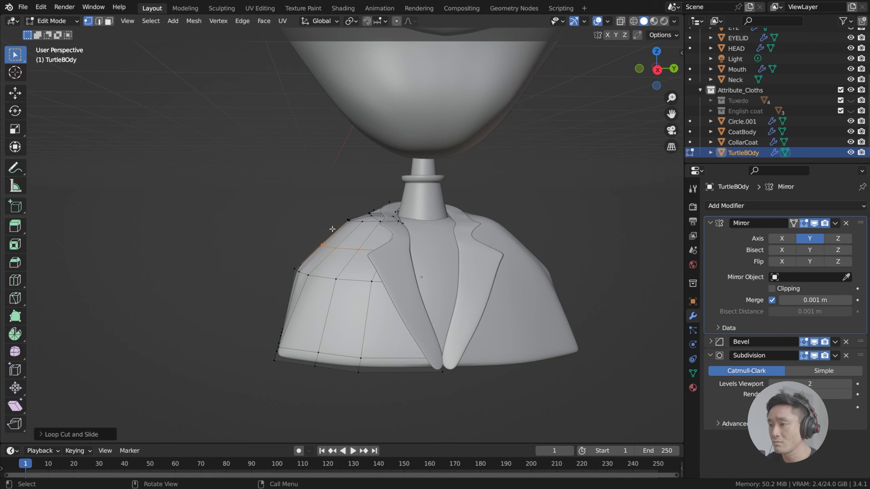
Step: Move the outer vertices of the new shoulder loop about 0.05 m outward to round the shoulder
{"action": "middle_click_drag", "start_coordinate": [301, 247], "coordinate": [291, 212]}
{"action": "key", "text": "g"}
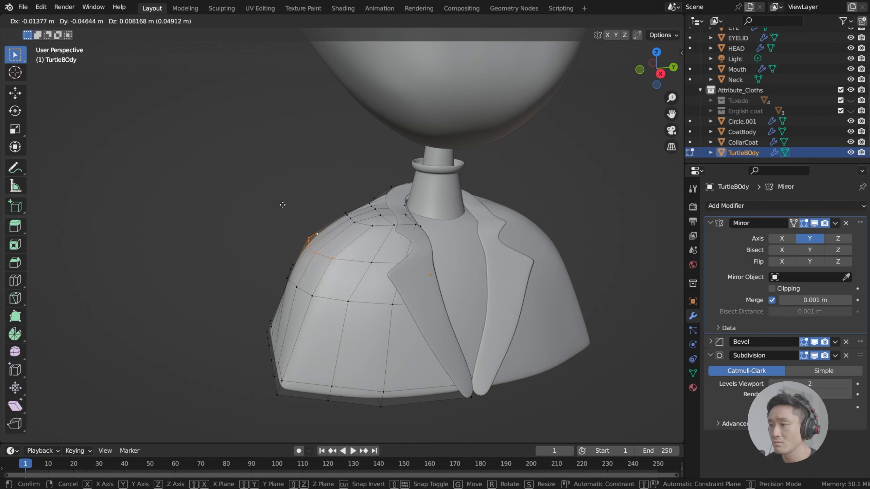
{"action": "left_click", "coordinate": [279, 204]}
{"action": "middle_click_drag", "start_coordinate": [279, 203], "coordinate": [264, 171]}
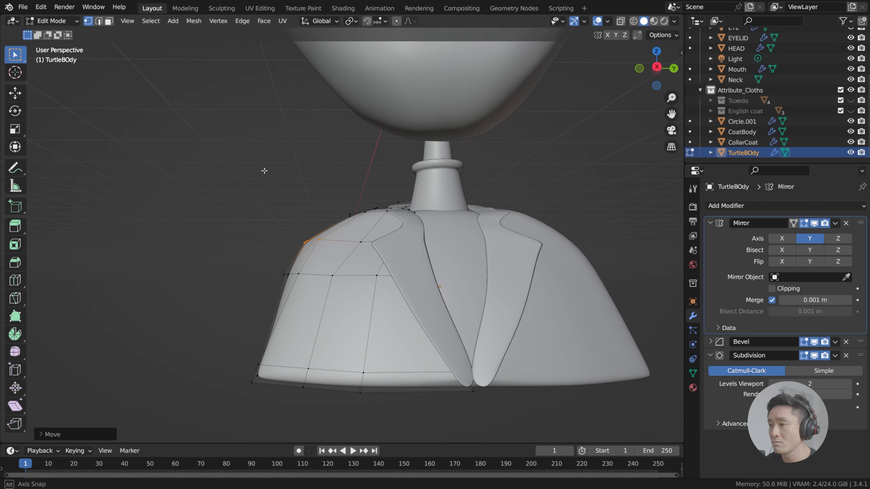
Step: Move the centre side vertex of the new shoulder loop freely to smooth the shoulder curve
{"action": "middle_click_drag", "start_coordinate": [304, 216], "coordinate": [337, 268]}
{"action": "left_click", "coordinate": [309, 264]}
{"action": "key", "text": "g"}
{"action": "left_click", "coordinate": [312, 264]}
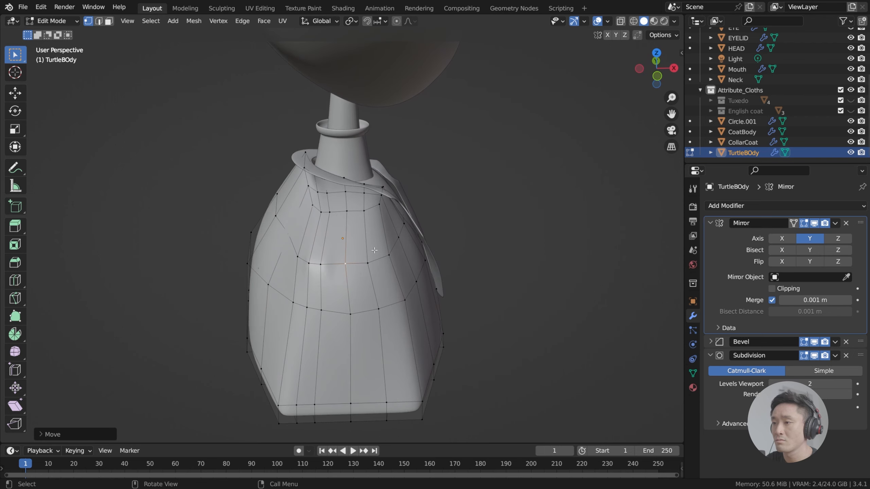
Step: Move the two vertices behind the centre of the new shoulder loop about 0.016 m along Y
{"action": "scroll", "coordinate": [308, 271], "scroll_direction": "up", "scroll_amount": 3}
{"action": "left_click", "coordinate": [295, 276]}
{"action": "key", "text": "g"}
{"action": "right_click", "coordinate": [296, 275]}
{"action": "left_click", "coordinate": [310, 279], "text": "shift"}
{"action": "key", "text": "x"}
{"action": "key", "text": "Escape"}
{"action": "key", "text": "g"}
{"action": "key", "text": "y"}
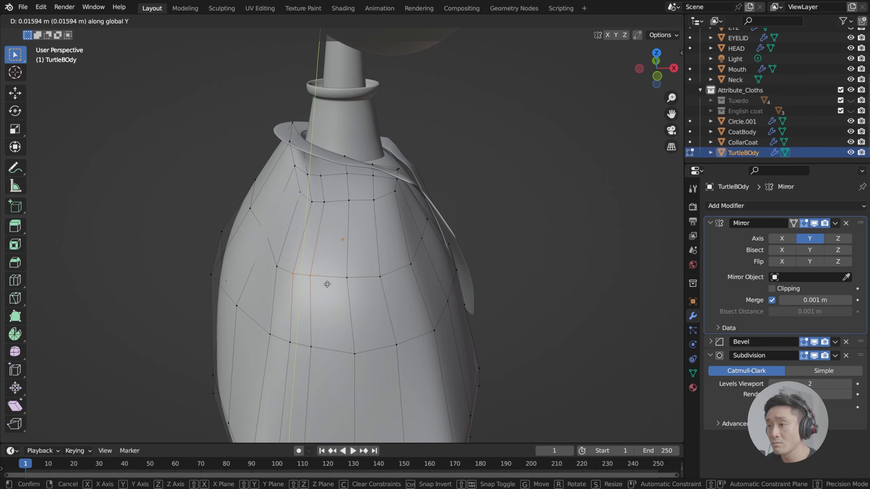
{"action": "left_click", "coordinate": [327, 283]}
Step: Save the file and return TurtleBOdy to Object Mode
{"action": "middle_click_drag", "start_coordinate": [327, 282], "coordinate": [252, 248]}
{"action": "key", "text": "ctrl+s"}
{"action": "middle_click_drag", "start_coordinate": [368, 271], "coordinate": [517, 230]}
{"action": "scroll", "coordinate": [373, 251], "scroll_direction": "down", "scroll_amount": 3}
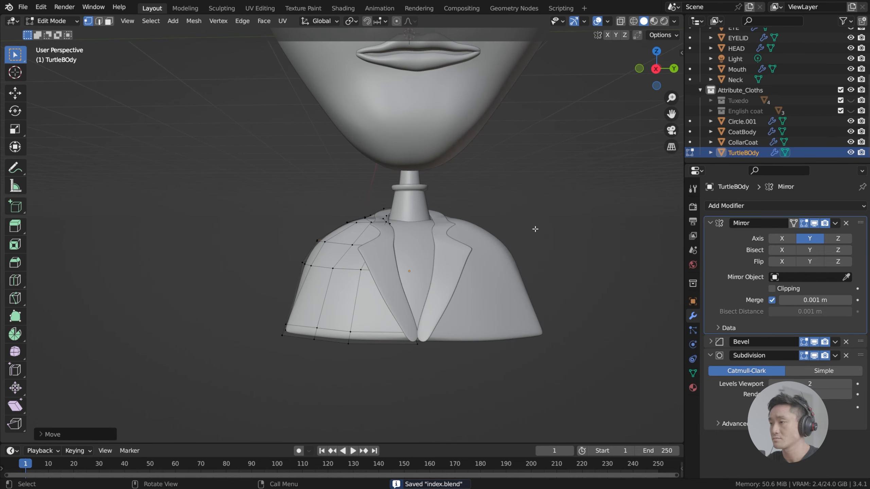
{"action": "key", "text": "Tab"}
{"action": "scroll", "coordinate": [521, 213], "scroll_direction": "down", "scroll_amount": 4}
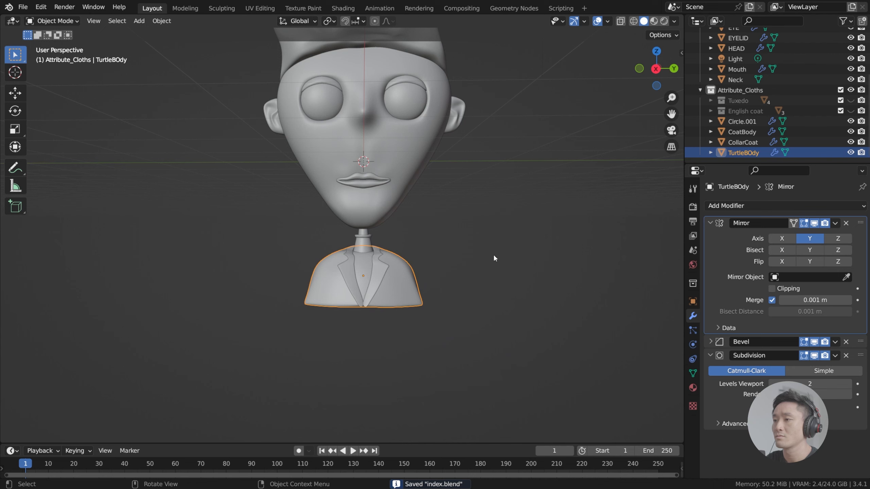
Step: In Edit Mode, raise the neckline vertex beneath the side of the collar by about 0.002 m along Z
{"action": "mouse_move", "coordinate": [457, 234]}
{"action": "middle_mouse_down"}
{"action": "mouse_move", "coordinate": [477, 278]}
{"action": "mouse_move", "coordinate": [497, 281]}
{"action": "mouse_move", "coordinate": [495, 247]}
{"action": "mouse_move", "coordinate": [468, 243]}
{"action": "mouse_move", "coordinate": [519, 230]}
{"action": "mouse_move", "coordinate": [379, 291]}
{"action": "mouse_move", "coordinate": [442, 314]}
{"action": "mouse_move", "coordinate": [357, 276]}
{"action": "mouse_move", "coordinate": [377, 295]}
{"action": "middle_mouse_up"}
{"action": "scroll", "coordinate": [423, 273], "scroll_direction": "up", "scroll_amount": 4}
{"action": "key", "text": "Tab"}
{"action": "key", "text": "g"}
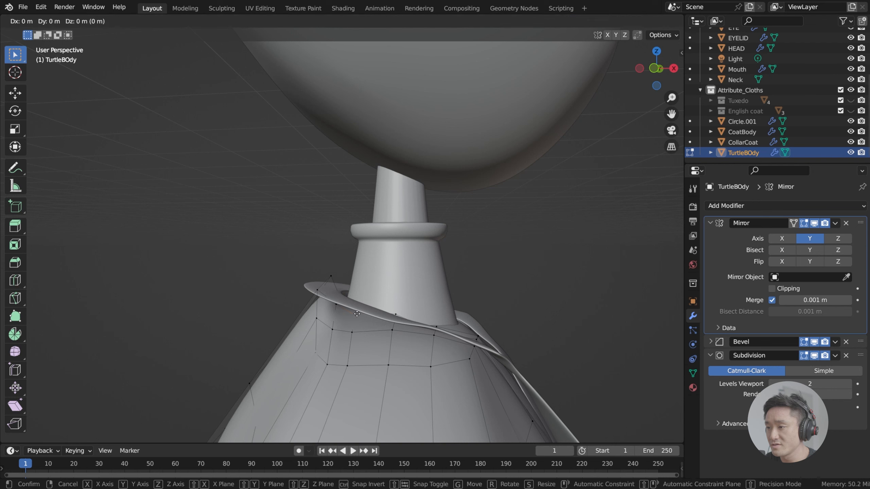
{"action": "key", "text": "z"}
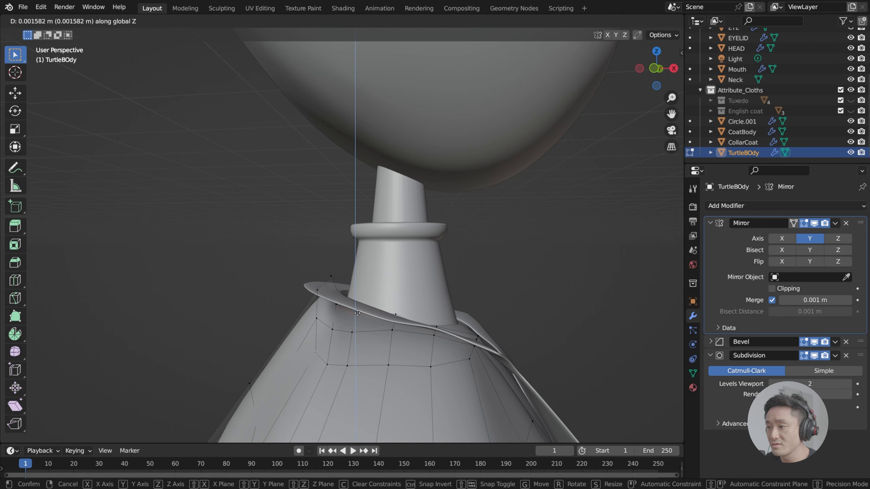
{"action": "left_click", "coordinate": [357, 312]}
{"action": "middle_click_drag", "start_coordinate": [357, 313], "coordinate": [387, 304]}
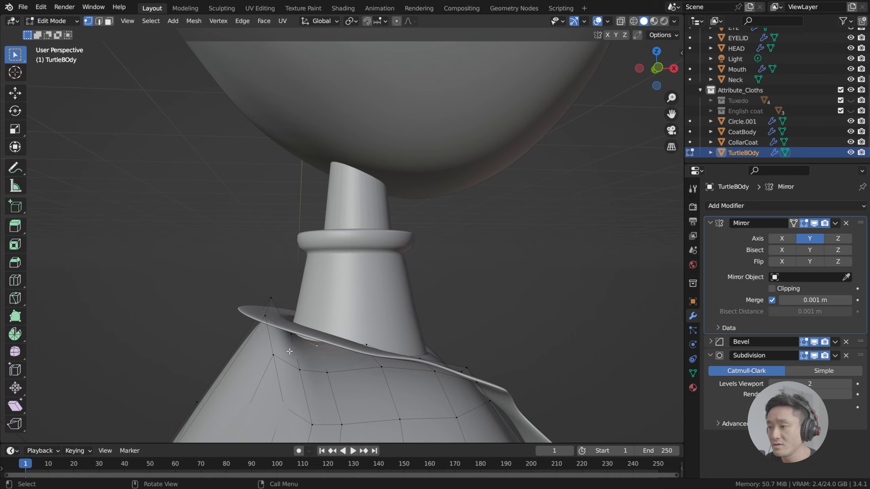
Step: Lower the two rear neckline vertices along Z, the outer one about 0.009 m and the one nearest the centre about 0.007 m
{"action": "middle_click_drag", "start_coordinate": [289, 352], "coordinate": [295, 338]}
{"action": "left_click", "coordinate": [266, 320]}
{"action": "key", "text": "g"}
{"action": "key", "text": "z"}
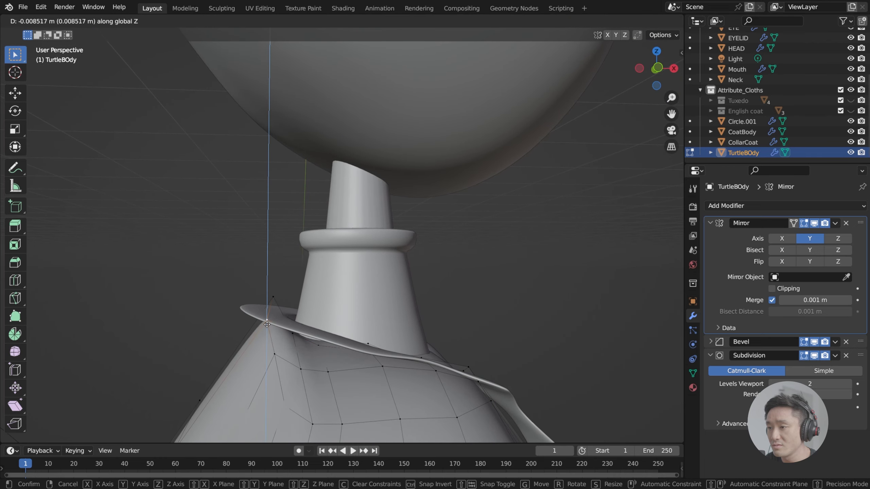
{"action": "left_click", "coordinate": [267, 324]}
{"action": "left_click", "coordinate": [273, 299]}
{"action": "key", "text": "g"}
{"action": "key", "text": "z"}
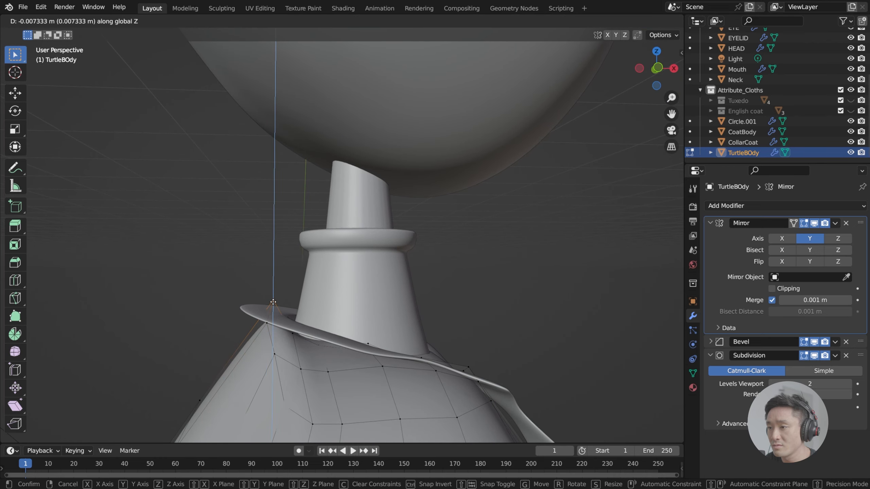
{"action": "left_click", "coordinate": [274, 303]}
Step: Save the file in Object Mode and deselect TurtleBOdy
{"action": "scroll", "coordinate": [274, 302], "scroll_direction": "down", "scroll_amount": 3}
{"action": "middle_click_drag", "start_coordinate": [496, 278], "coordinate": [431, 255]}
{"action": "key", "text": "Tab"}
{"action": "scroll", "coordinate": [427, 271], "scroll_direction": "down", "scroll_amount": 4}
{"action": "key", "text": "ctrl+s"}
{"action": "middle_click_drag", "start_coordinate": [486, 209], "coordinate": [476, 241], "text": "shift"}
{"action": "scroll", "coordinate": [464, 218], "scroll_direction": "down", "scroll_amount": 2}
{"action": "left_click", "coordinate": [469, 215]}
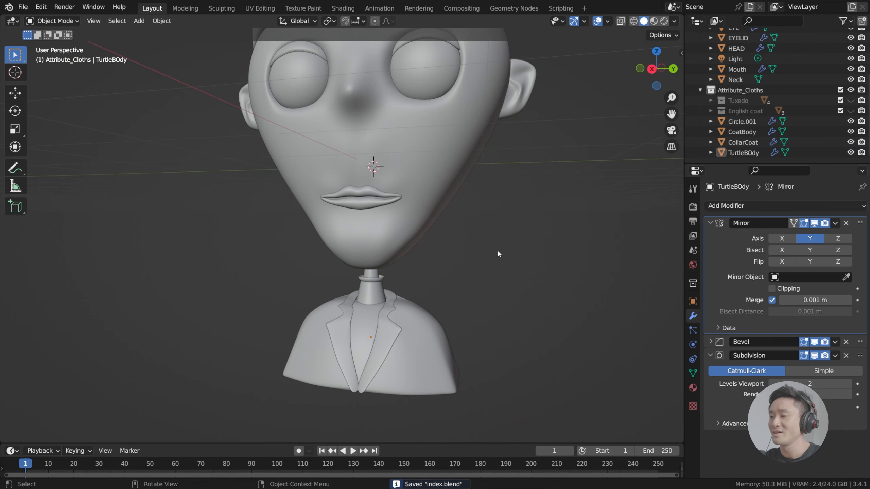
Step: Switch the viewport to Rendered shading to review the character in the coat, and save the file
{"action": "middle_click_drag", "start_coordinate": [400, 320], "coordinate": [429, 294], "text": "shift"}
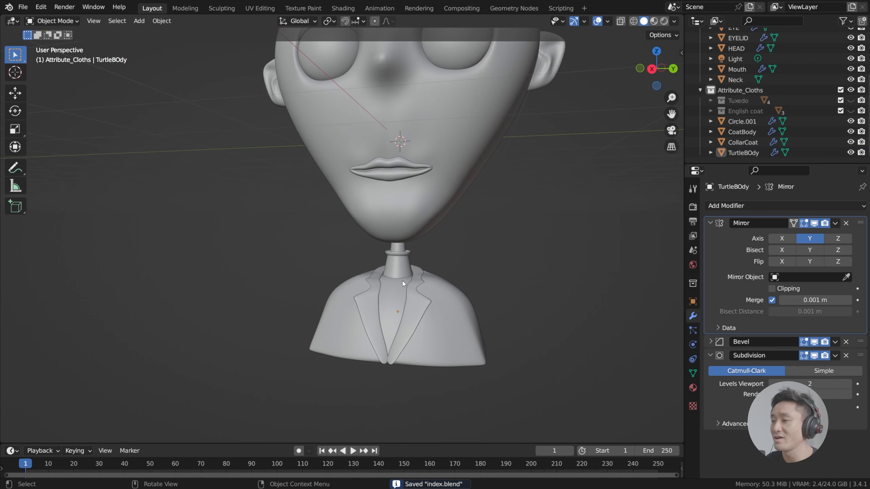
{"action": "left_click", "coordinate": [664, 22]}
{"action": "middle_click_drag", "start_coordinate": [458, 230], "coordinate": [453, 255], "text": "shift"}
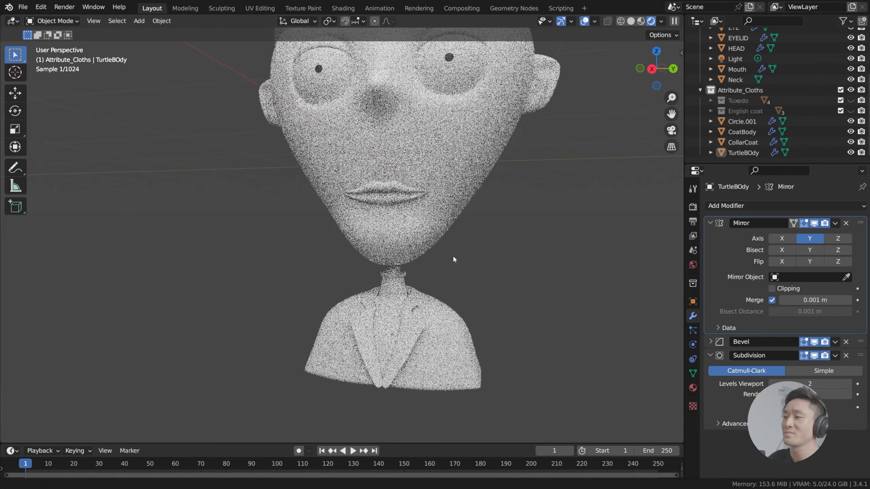
{"action": "middle_click_drag", "start_coordinate": [526, 237], "coordinate": [509, 263], "text": "shift"}
{"action": "key", "text": "ctrl+s"}
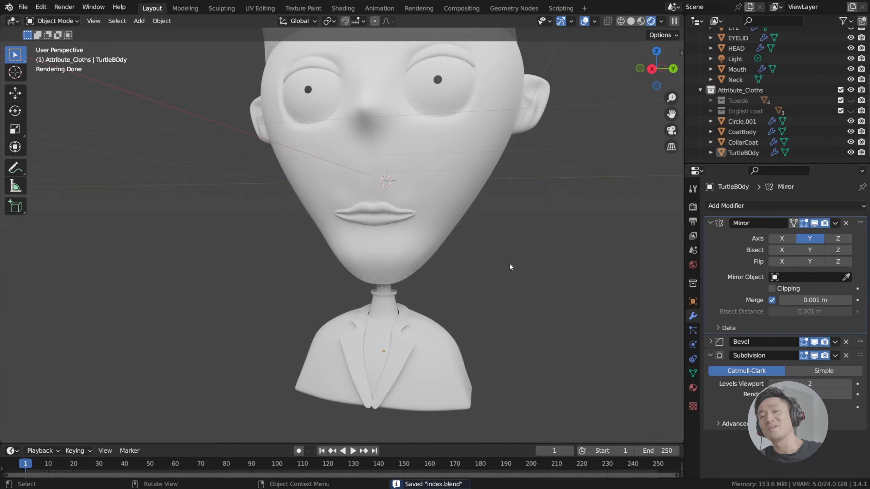
{"action": "scroll", "coordinate": [509, 262], "scroll_direction": "down", "scroll_amount": 2}
{"action": "middle_click_drag", "start_coordinate": [506, 261], "coordinate": [524, 264], "text": "shift"}
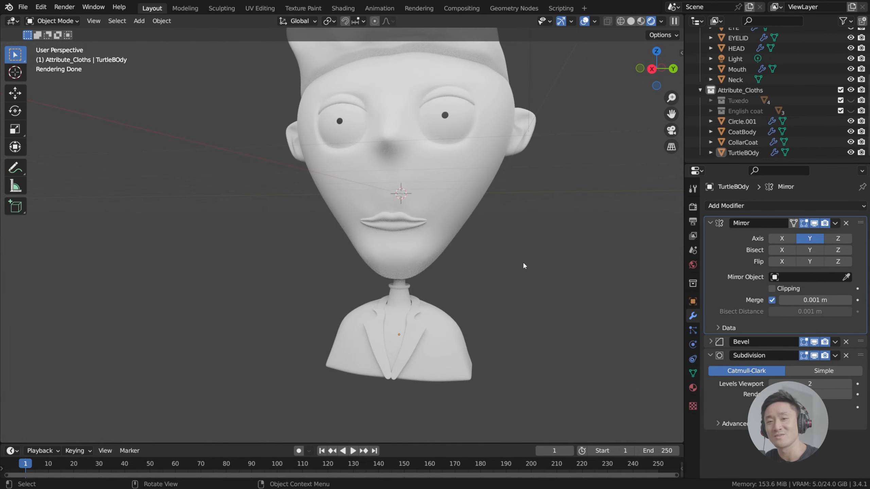